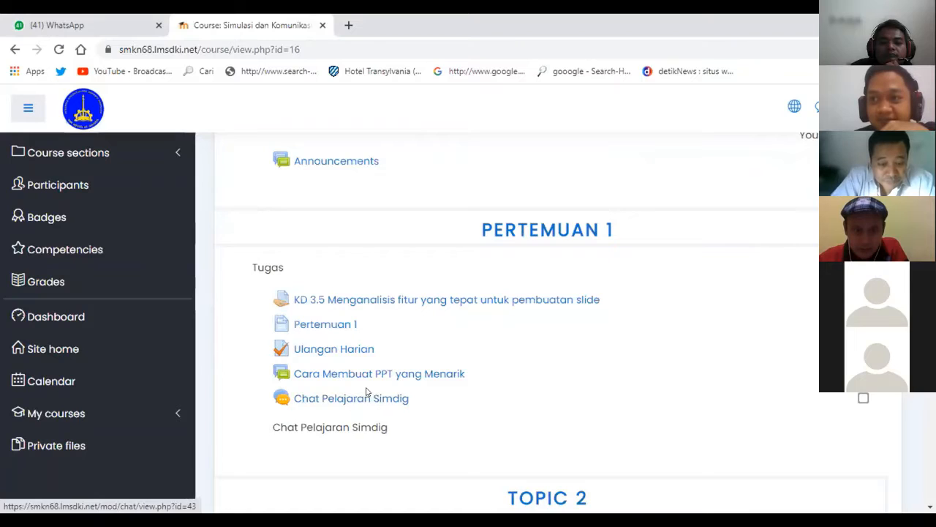
Go back to the Simdig course page and open the 'KD 3.5 Menganalisis fitur…' assignment under Pertemuan 1.
{"action": "scroll", "coordinate": [366, 388], "scroll_direction": "down", "scroll_amount": 1}
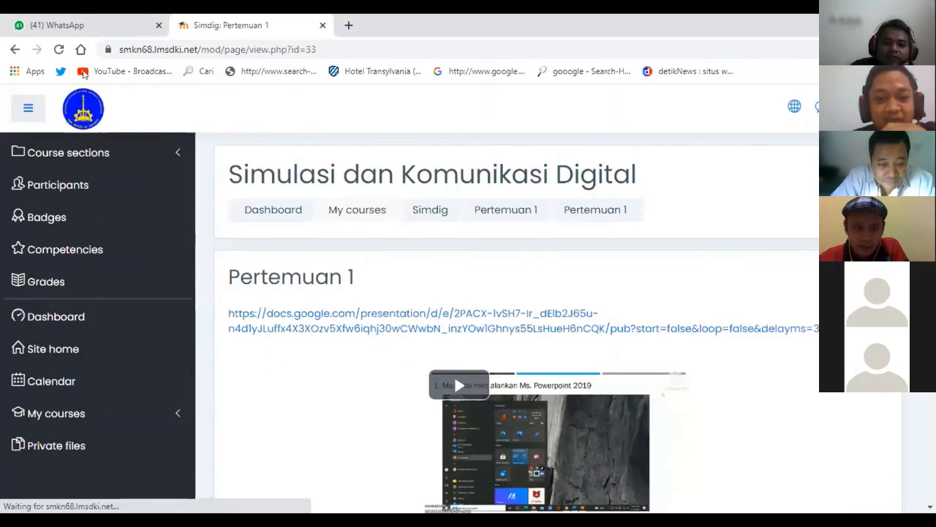
{"action": "left_click", "coordinate": [15, 50]}
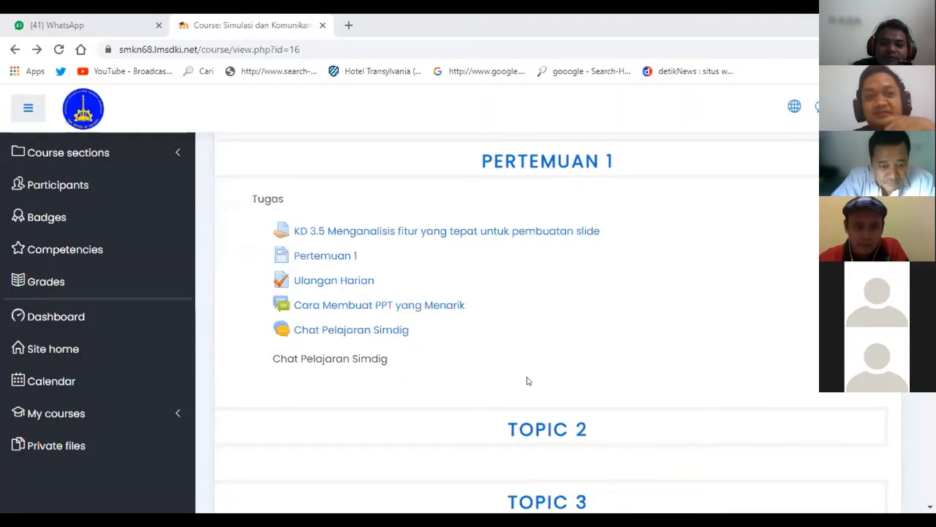
{"action": "scroll", "coordinate": [526, 381], "scroll_direction": "up", "scroll_amount": 1}
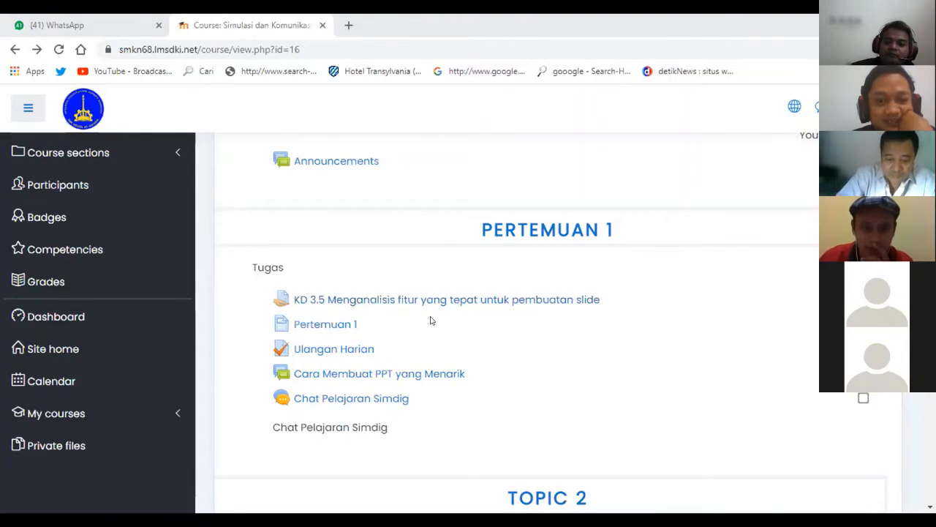
{"action": "scroll", "coordinate": [431, 318], "scroll_direction": "up", "scroll_amount": 1}
{"action": "scroll", "coordinate": [430, 319], "scroll_direction": "down", "scroll_amount": 1}
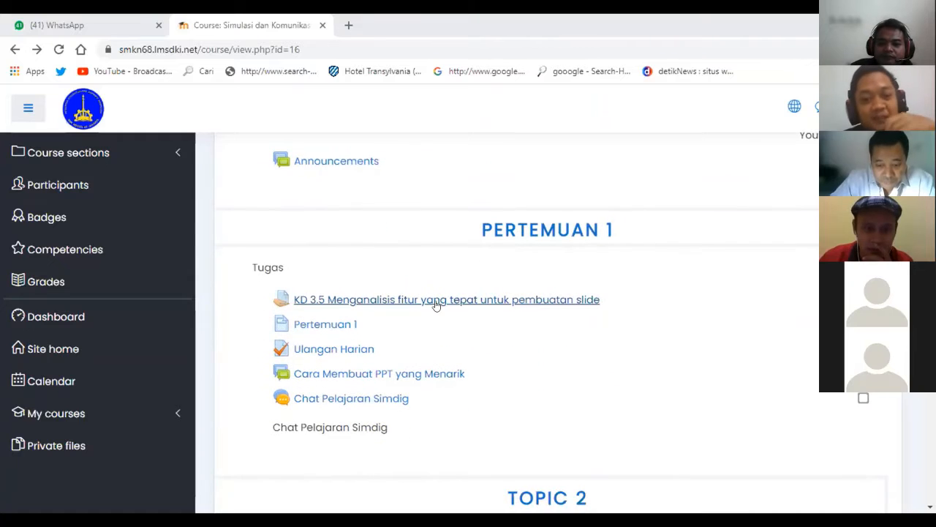
{"action": "left_click", "coordinate": [436, 305]}
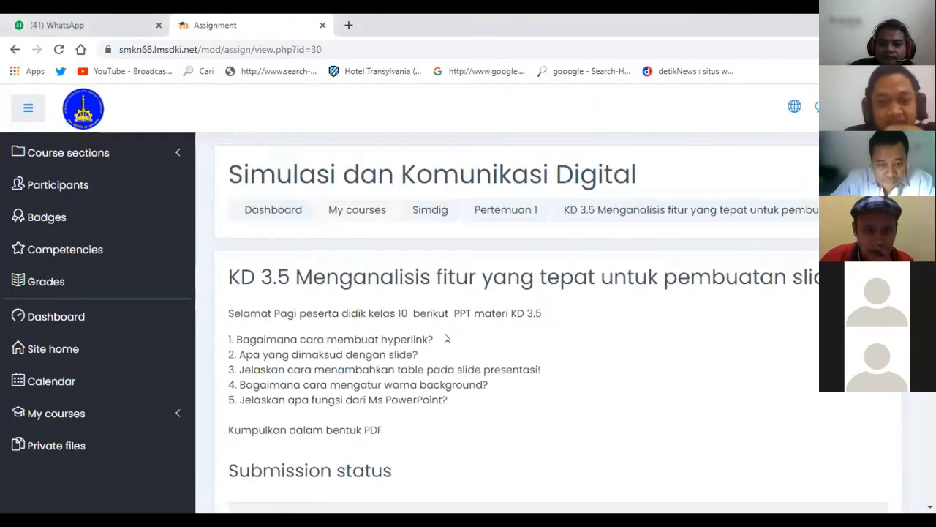
Expand the Comments (0) box under the KD 3.5 submission status.
{"action": "scroll", "coordinate": [451, 341], "scroll_direction": "down", "scroll_amount": 3}
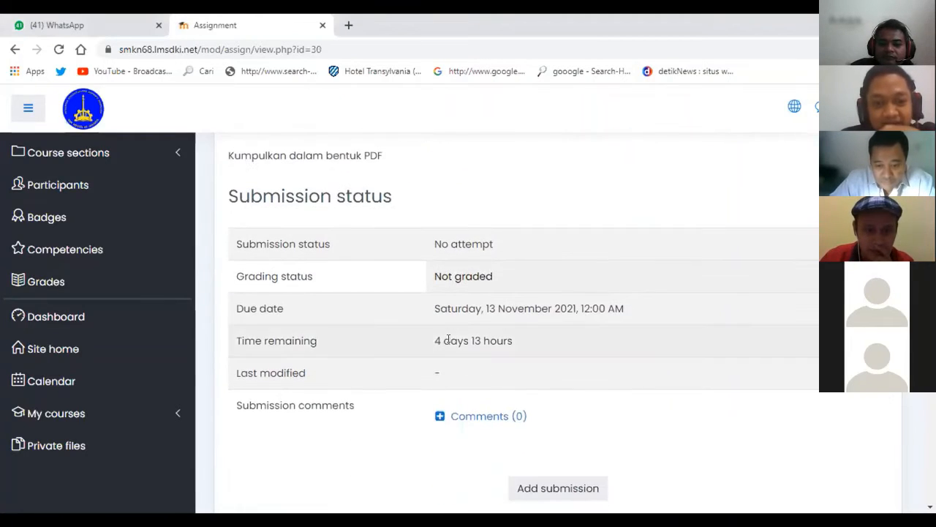
{"action": "scroll", "coordinate": [449, 339], "scroll_direction": "down", "scroll_amount": 5}
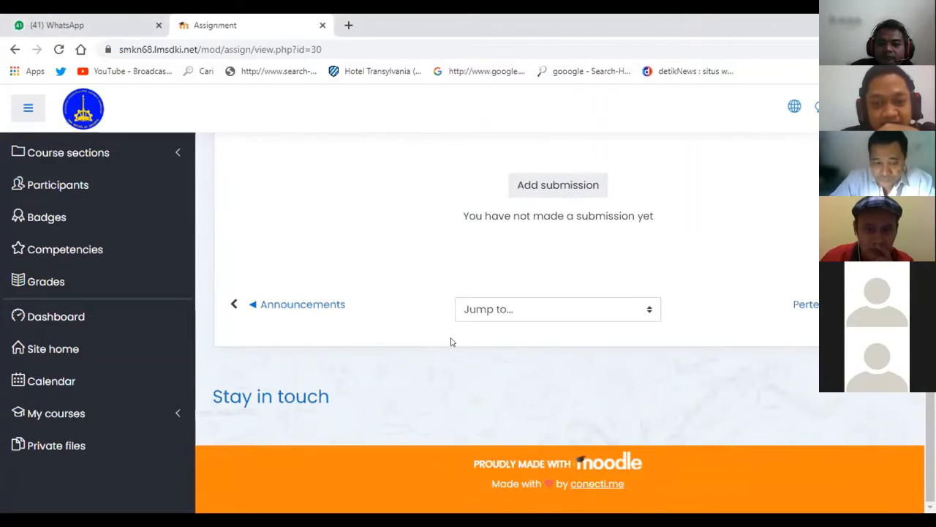
{"action": "scroll", "coordinate": [450, 341], "scroll_direction": "up", "scroll_amount": 5}
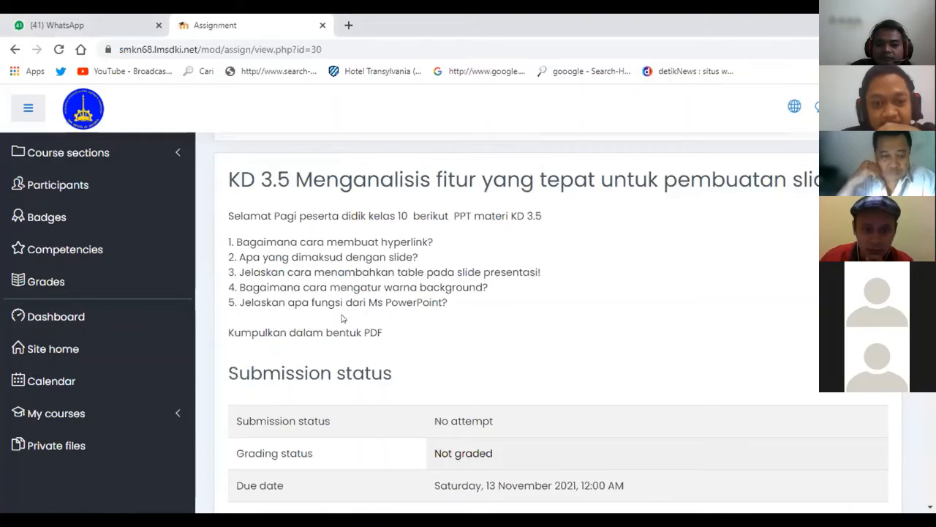
{"action": "scroll", "coordinate": [340, 318], "scroll_direction": "down", "scroll_amount": 3}
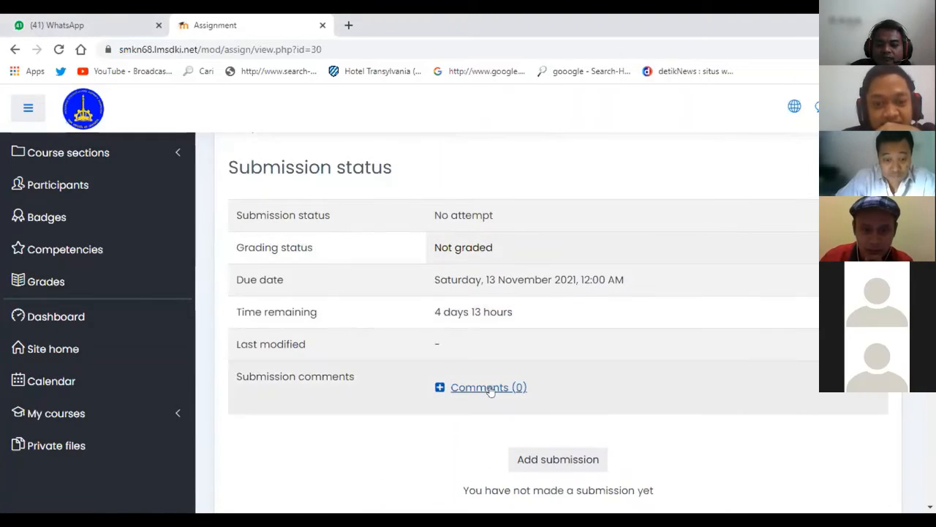
{"action": "left_click", "coordinate": [488, 388]}
Start a new submission for the KD 3.5 assignment with Add submission.
{"action": "scroll", "coordinate": [522, 385], "scroll_direction": "down", "scroll_amount": 1}
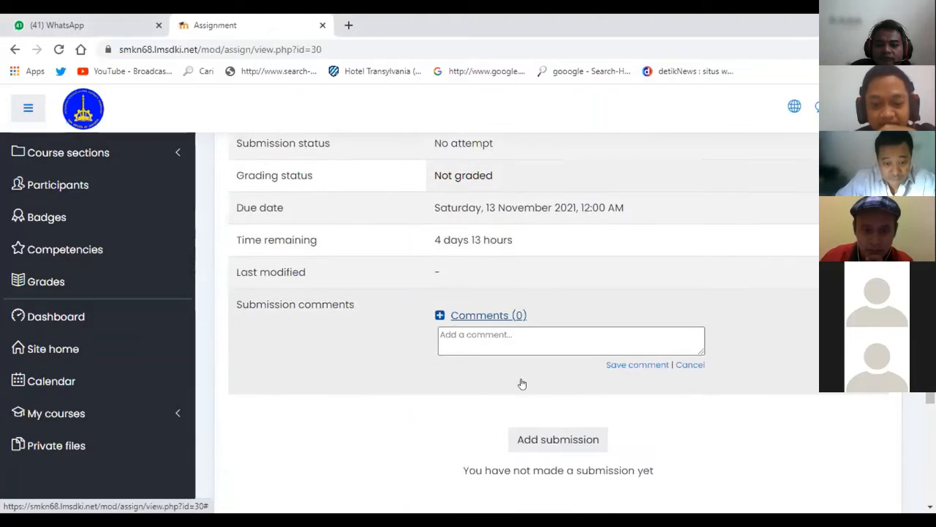
{"action": "scroll", "coordinate": [522, 384], "scroll_direction": "down", "scroll_amount": 1}
{"action": "scroll", "coordinate": [552, 299], "scroll_direction": "up", "scroll_amount": 1}
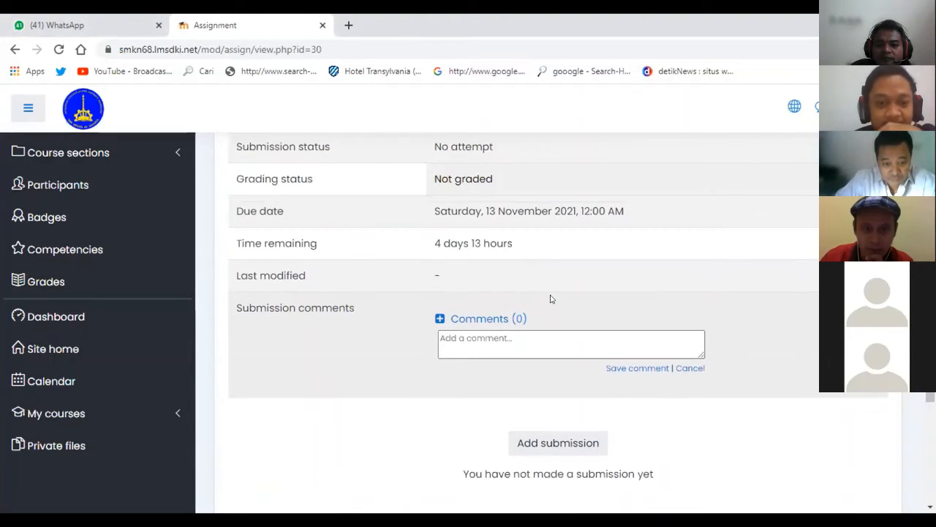
{"action": "scroll", "coordinate": [549, 303], "scroll_direction": "down", "scroll_amount": 2}
{"action": "scroll", "coordinate": [548, 307], "scroll_direction": "up", "scroll_amount": 5}
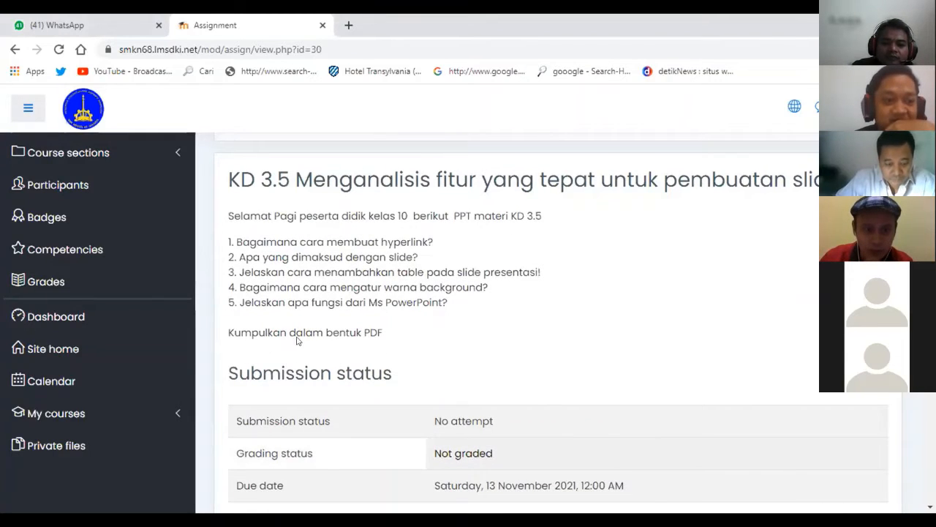
{"action": "scroll", "coordinate": [381, 344], "scroll_direction": "down", "scroll_amount": 3}
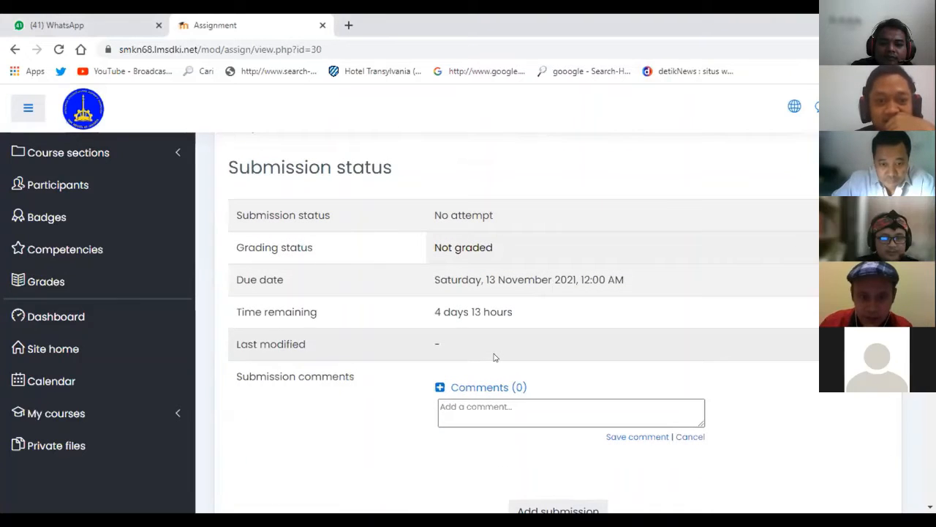
{"action": "scroll", "coordinate": [494, 357], "scroll_direction": "up", "scroll_amount": 3}
{"action": "scroll", "coordinate": [494, 357], "scroll_direction": "down", "scroll_amount": 5}
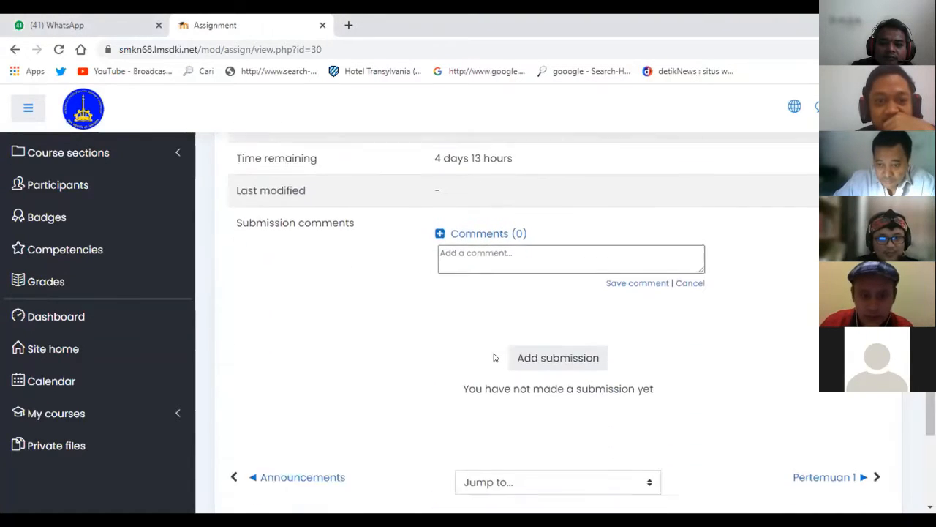
{"action": "scroll", "coordinate": [494, 357], "scroll_direction": "down", "scroll_amount": 2}
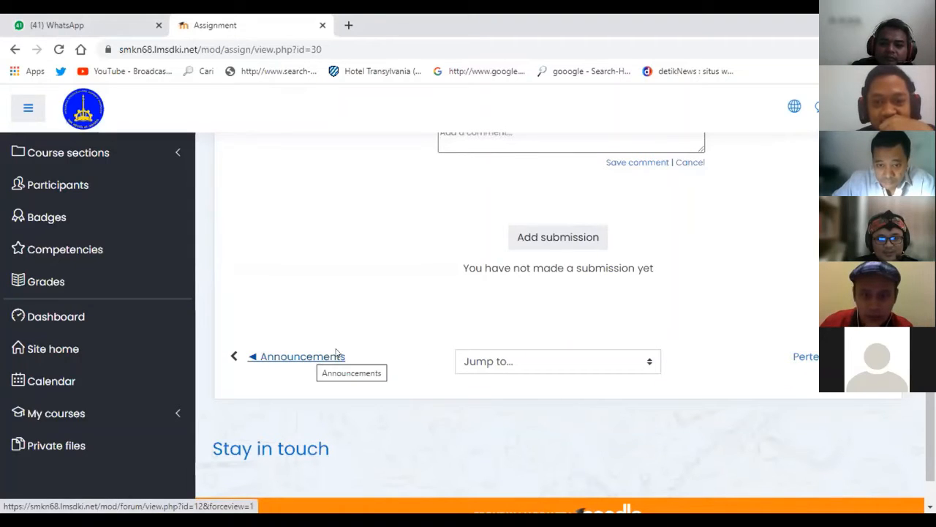
{"action": "left_click", "coordinate": [539, 236]}
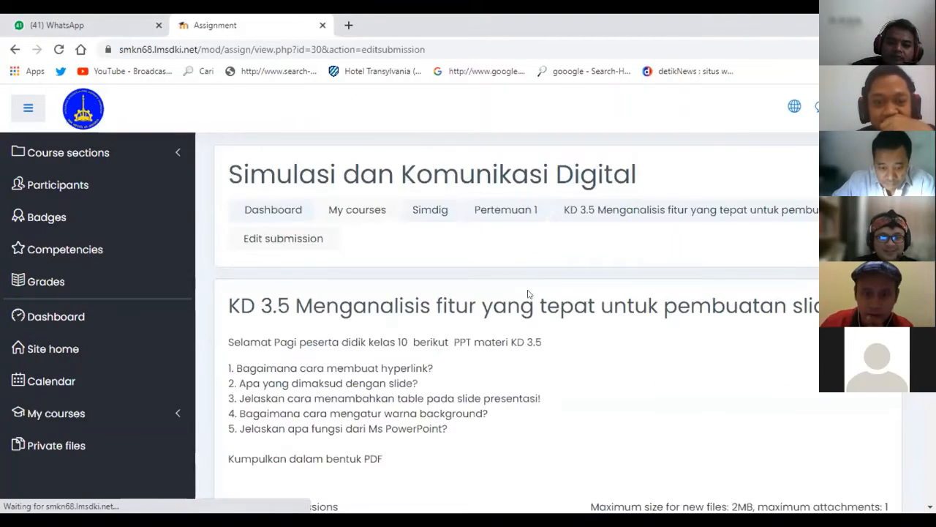
Drag the MODUL A PDF from File Explorer into the submission files and save the changes.
{"action": "scroll", "coordinate": [516, 322], "scroll_direction": "down", "scroll_amount": 5}
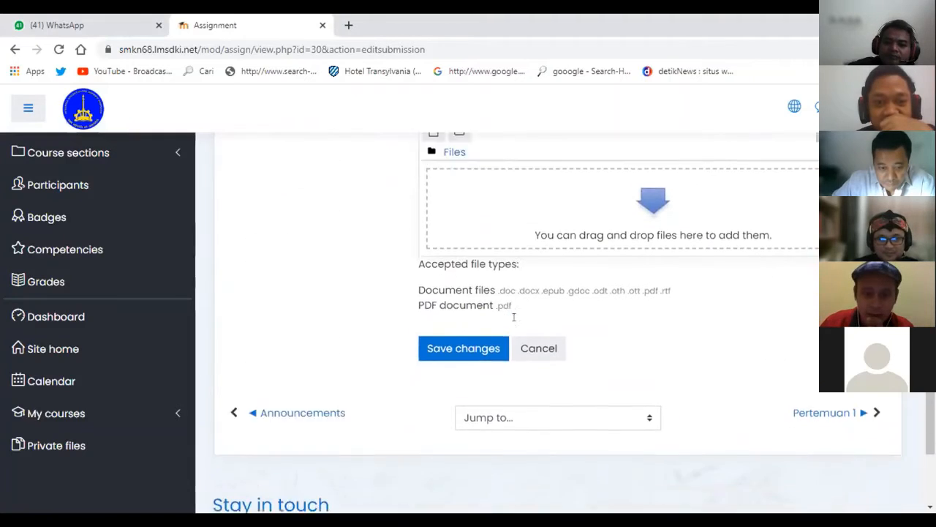
{"action": "scroll", "coordinate": [513, 317], "scroll_direction": "down", "scroll_amount": 2}
{"action": "scroll", "coordinate": [516, 325], "scroll_direction": "up", "scroll_amount": 5}
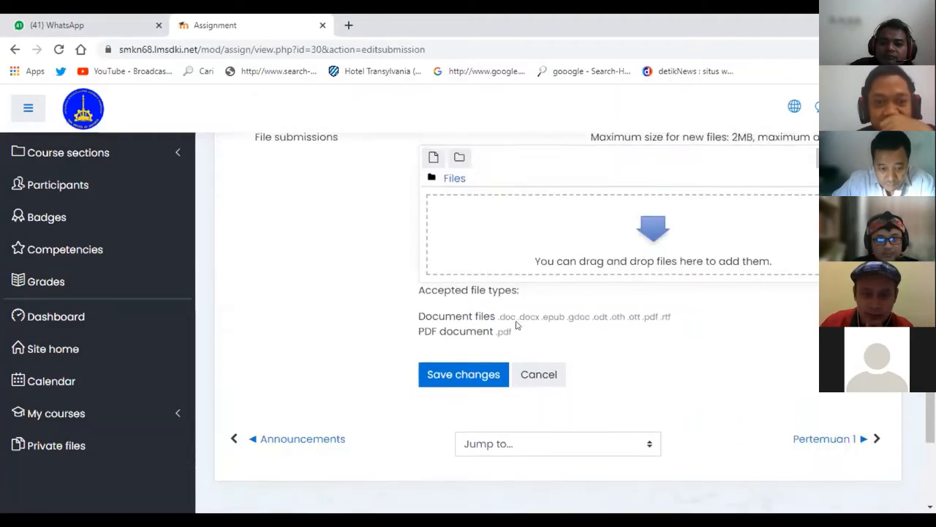
{"action": "scroll", "coordinate": [517, 325], "scroll_direction": "down", "scroll_amount": 1}
{"action": "scroll", "coordinate": [517, 325], "scroll_direction": "down", "scroll_amount": 1}
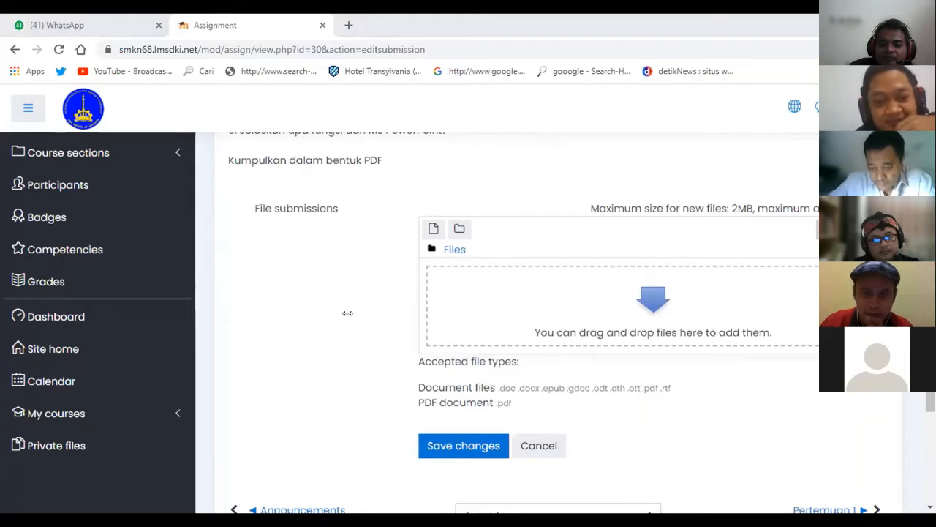
{"action": "key", "text": "super+Right"}
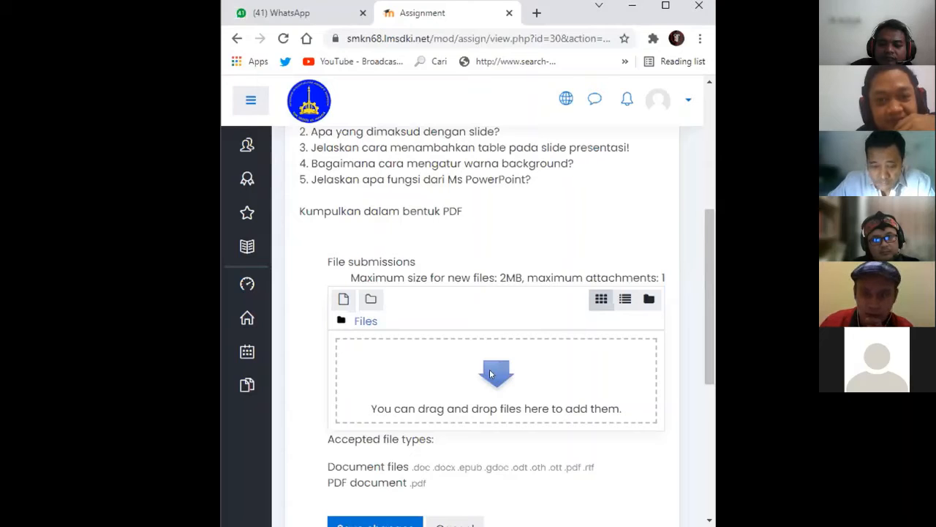
{"action": "left_click_drag", "start_coordinate": [147, 366], "coordinate": [494, 375]}
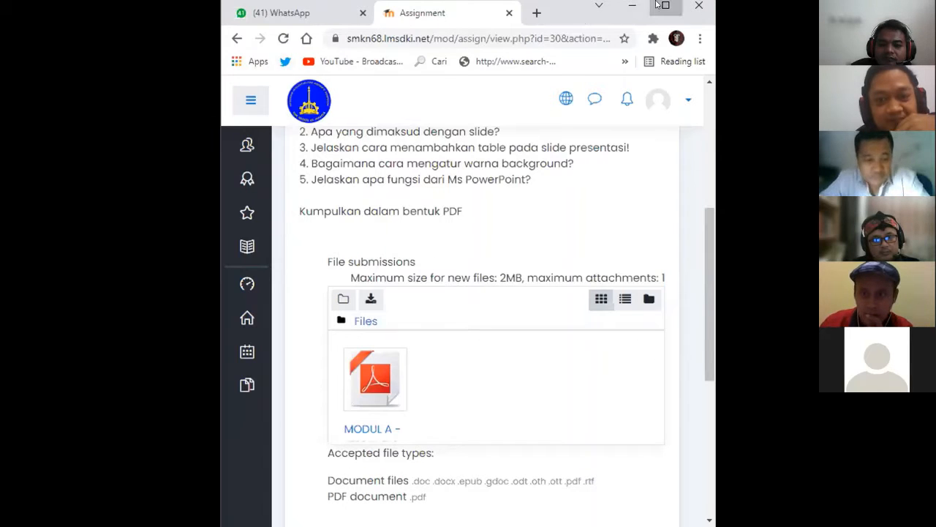
{"action": "left_click", "coordinate": [666, 5]}
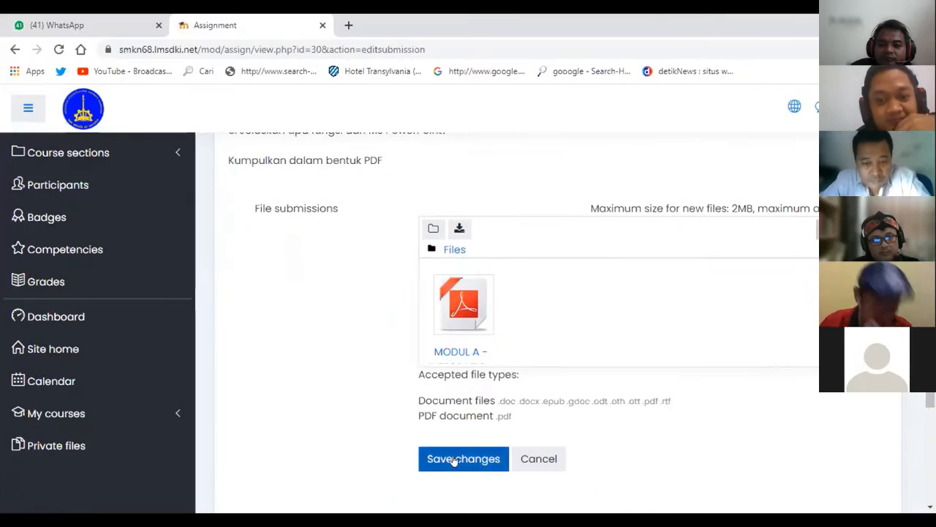
{"action": "left_click", "coordinate": [453, 461]}
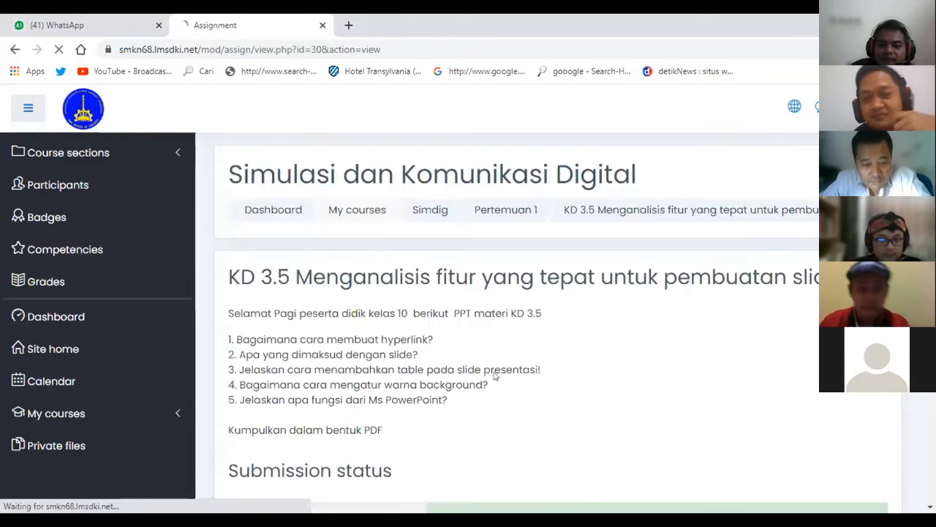
Review the submitted assignment page and check the account menu.
{"action": "scroll", "coordinate": [493, 378], "scroll_direction": "down", "scroll_amount": 4}
{"action": "scroll", "coordinate": [462, 382], "scroll_direction": "down", "scroll_amount": 2}
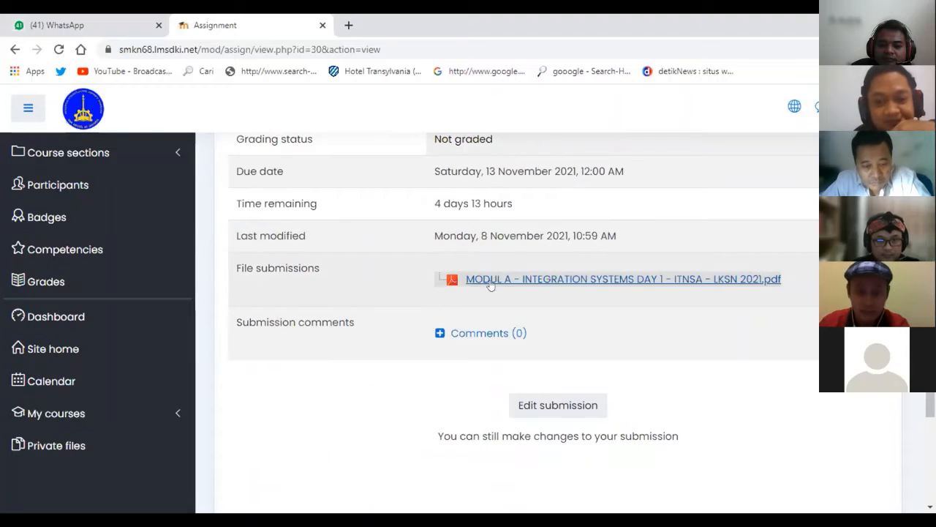
{"action": "scroll", "coordinate": [617, 319], "scroll_direction": "up", "scroll_amount": 5}
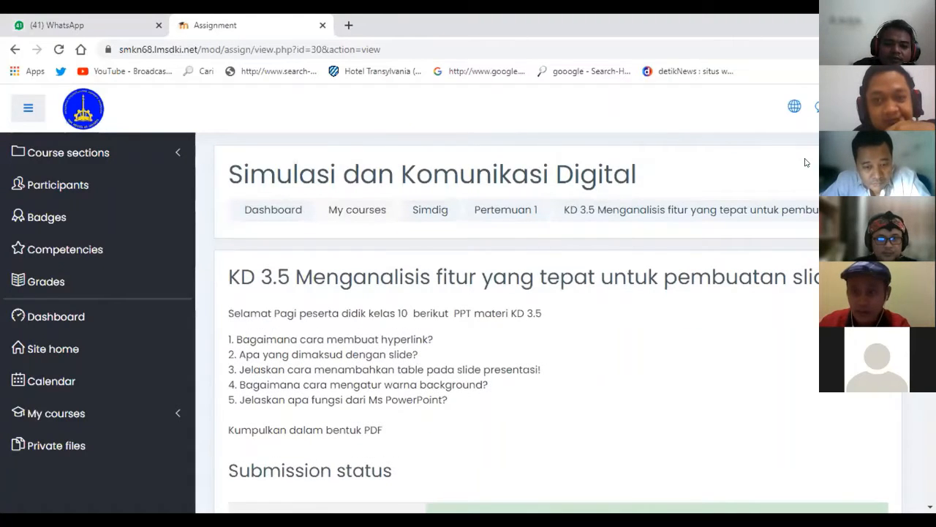
{"action": "left_click", "coordinate": [874, 108]}
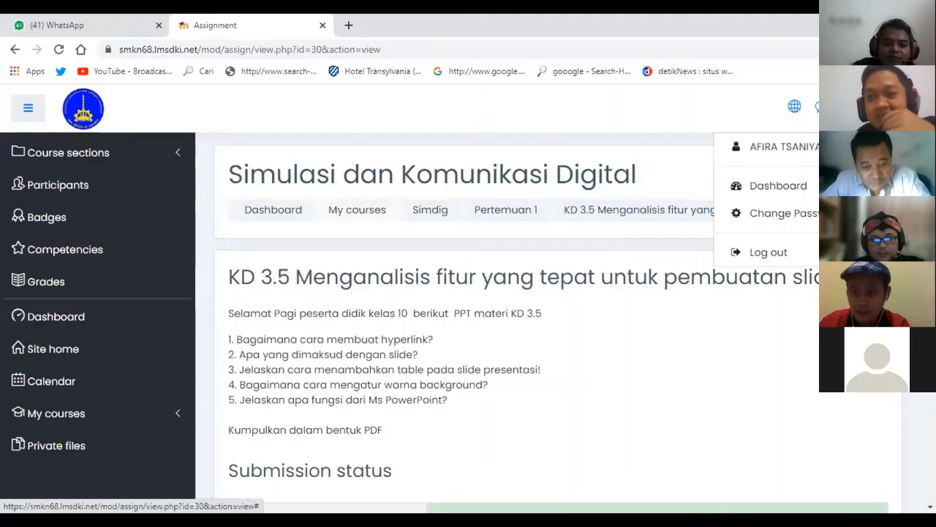
{"action": "left_click", "coordinate": [874, 108]}
{"action": "scroll", "coordinate": [578, 296], "scroll_direction": "down", "scroll_amount": 4}
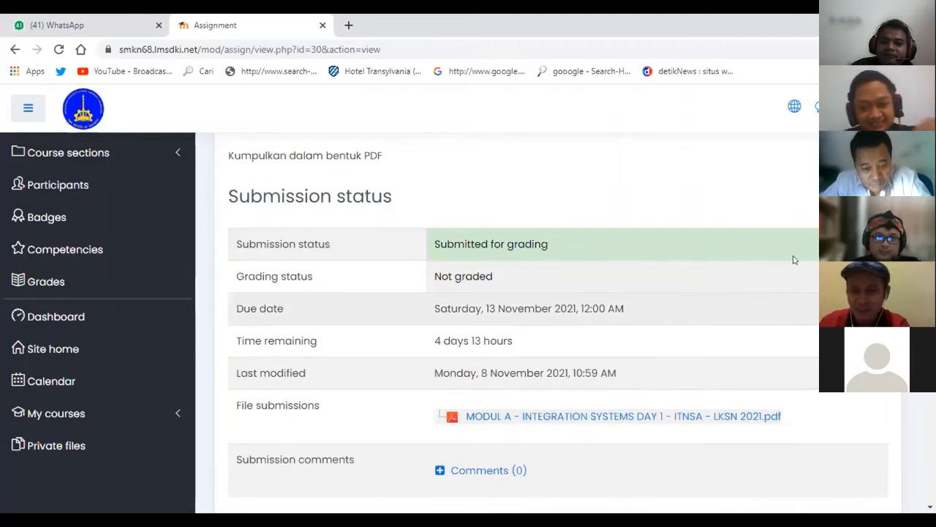
{"action": "left_click", "coordinate": [875, 108]}
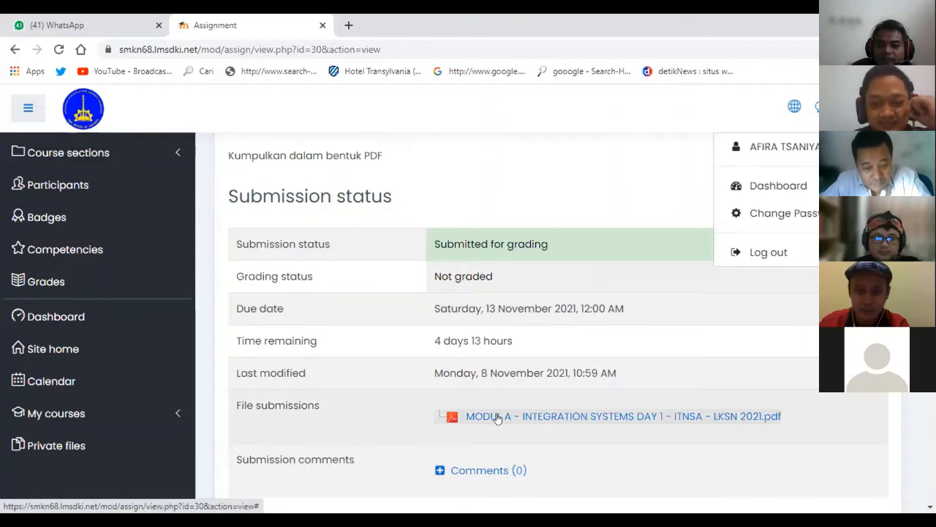
{"action": "left_click", "coordinate": [474, 273]}
Open Edit submission to see the uploaded MODUL A PDF in the form.
{"action": "scroll", "coordinate": [495, 315], "scroll_direction": "down", "scroll_amount": 2}
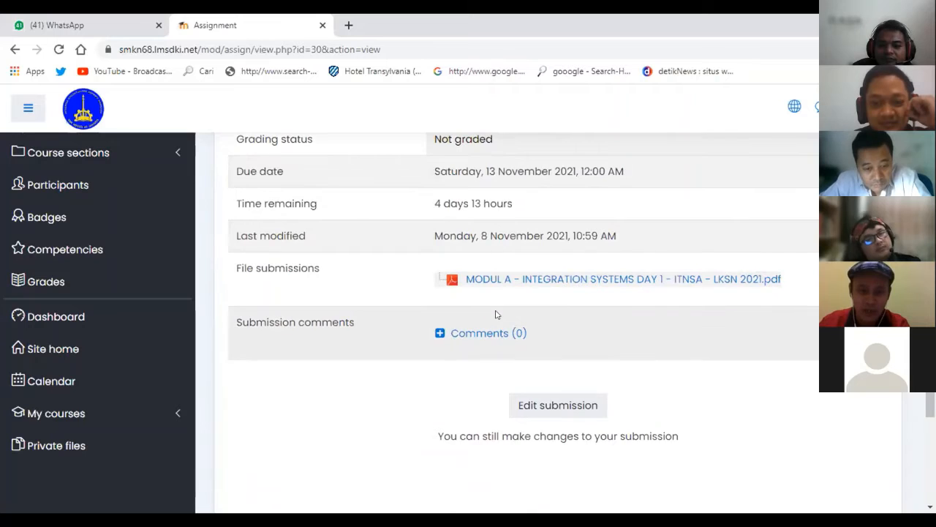
{"action": "scroll", "coordinate": [495, 315], "scroll_direction": "up", "scroll_amount": 6}
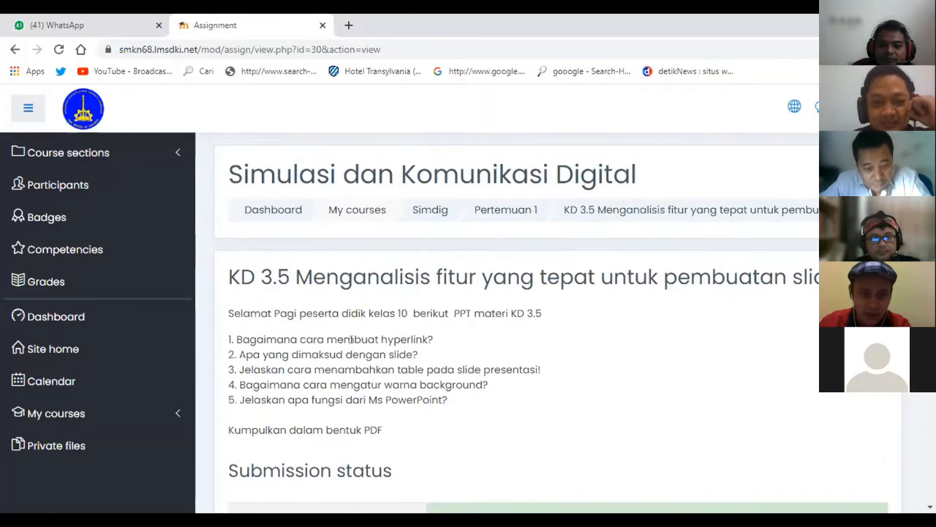
{"action": "scroll", "coordinate": [351, 339], "scroll_direction": "down", "scroll_amount": 7}
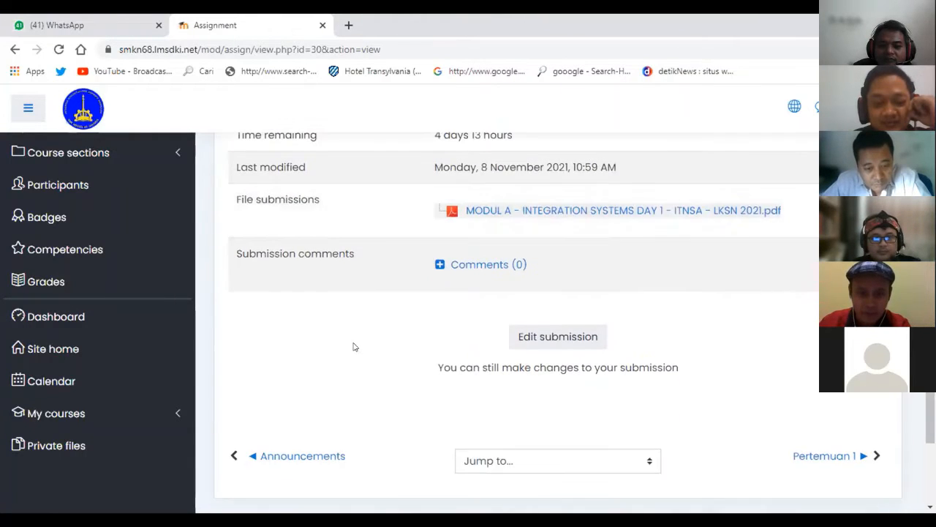
{"action": "scroll", "coordinate": [353, 347], "scroll_direction": "down", "scroll_amount": 2}
{"action": "scroll", "coordinate": [354, 345], "scroll_direction": "up", "scroll_amount": 4}
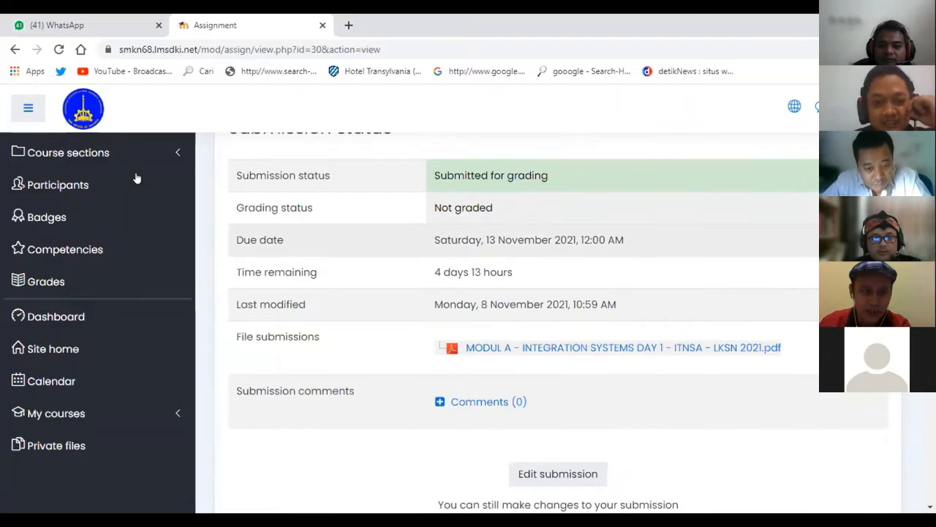
{"action": "left_click", "coordinate": [558, 473]}
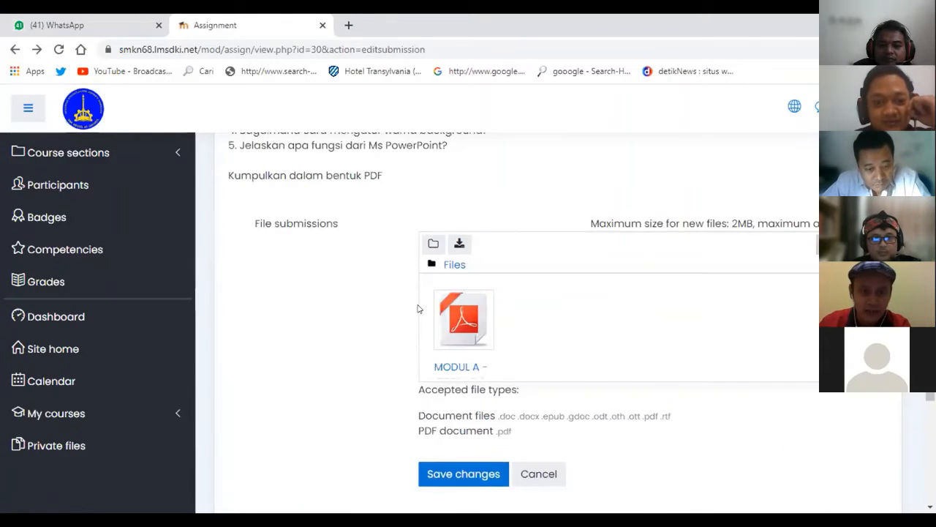
{"action": "scroll", "coordinate": [419, 309], "scroll_direction": "up", "scroll_amount": 4}
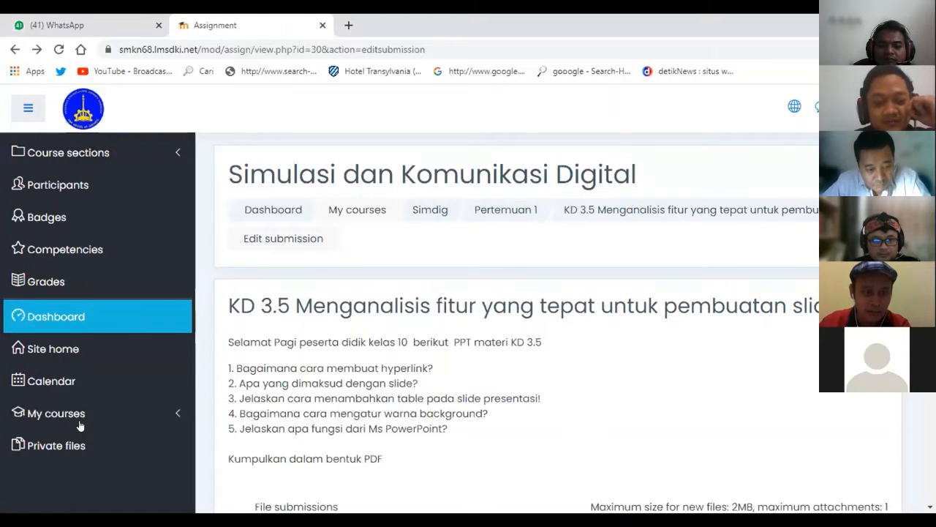
Open the Simdig course from My courses in the sidebar.
{"action": "left_click", "coordinate": [82, 411]}
{"action": "scroll", "coordinate": [73, 395], "scroll_direction": "down", "scroll_amount": 2}
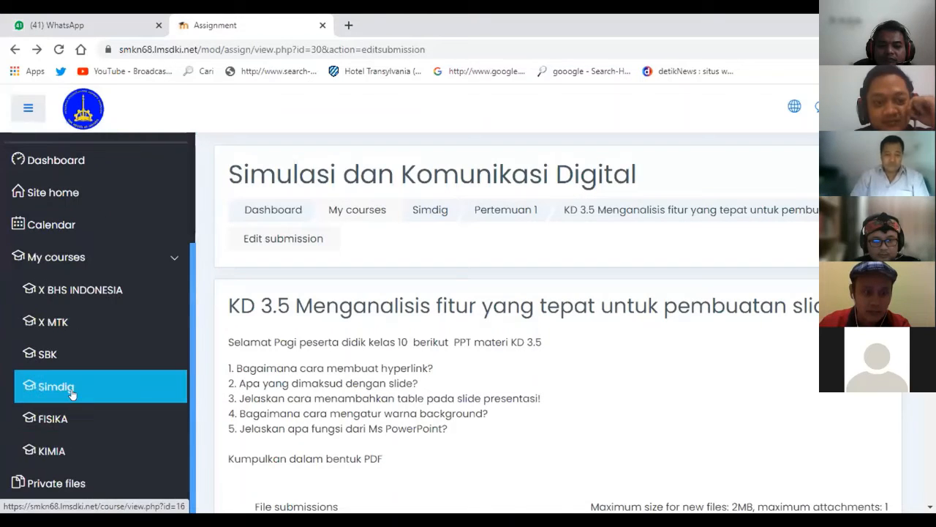
{"action": "left_click", "coordinate": [72, 393]}
{"action": "scroll", "coordinate": [366, 322], "scroll_direction": "down", "scroll_amount": 1}
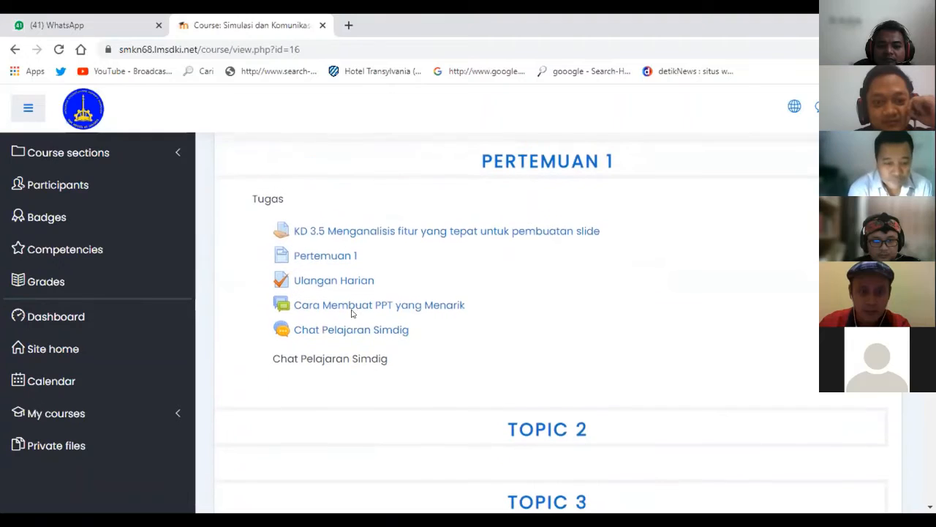
View the Pertemuan 1 material page with its video, then return to the Simdig course.
{"action": "left_click", "coordinate": [327, 258]}
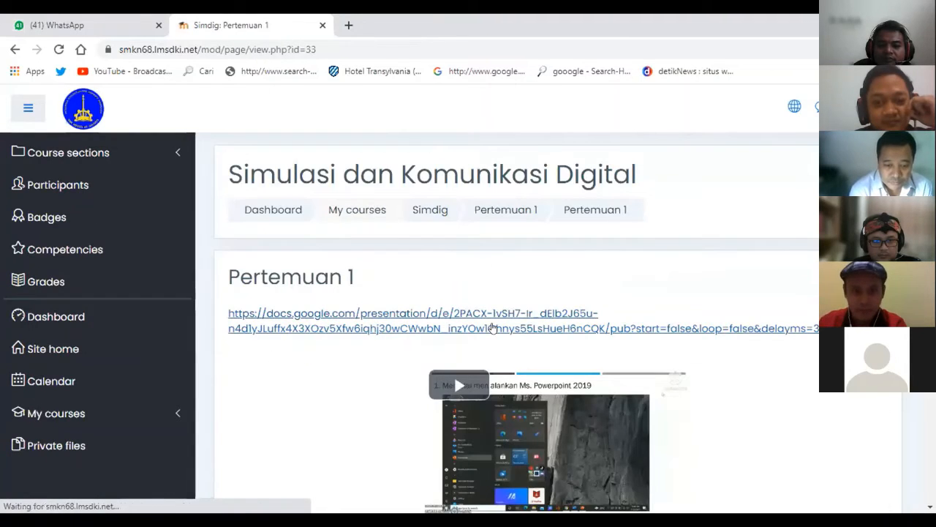
{"action": "scroll", "coordinate": [493, 327], "scroll_direction": "down", "scroll_amount": 4}
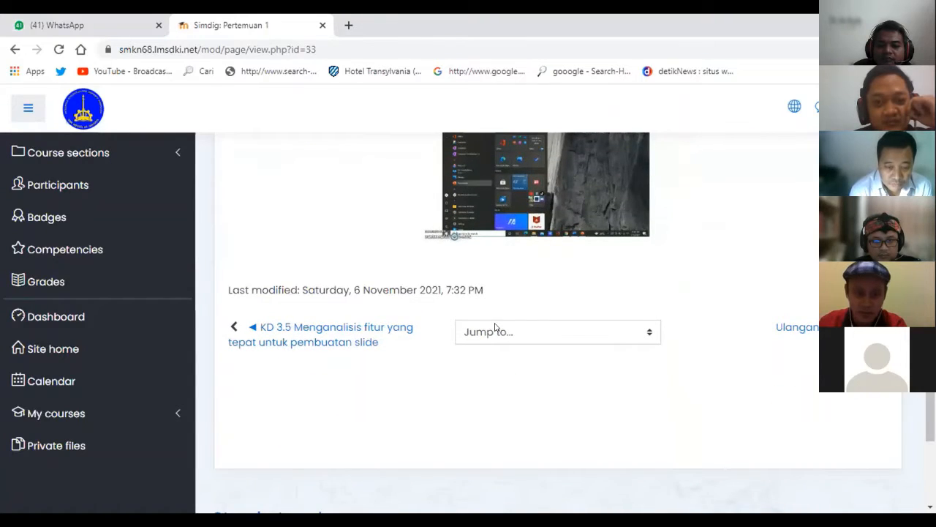
{"action": "scroll", "coordinate": [495, 327], "scroll_direction": "up", "scroll_amount": 1}
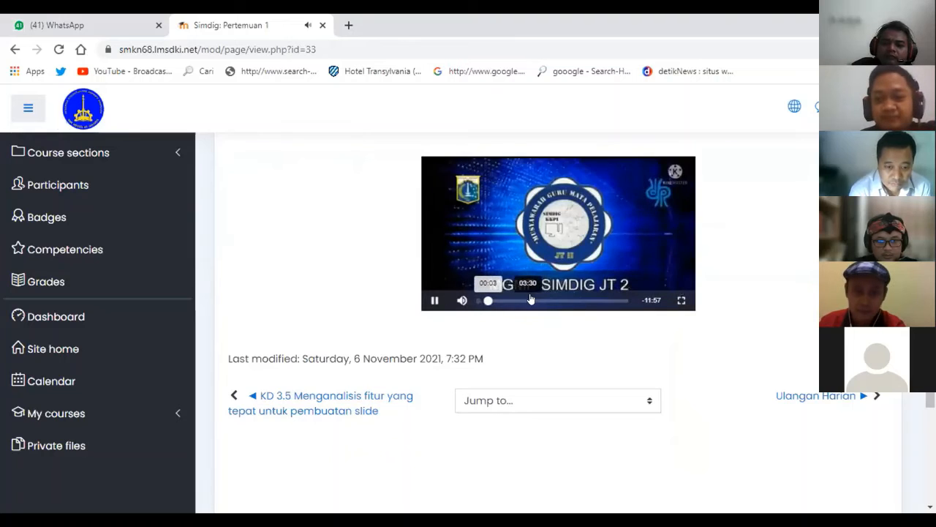
{"action": "scroll", "coordinate": [344, 249], "scroll_direction": "up", "scroll_amount": 1}
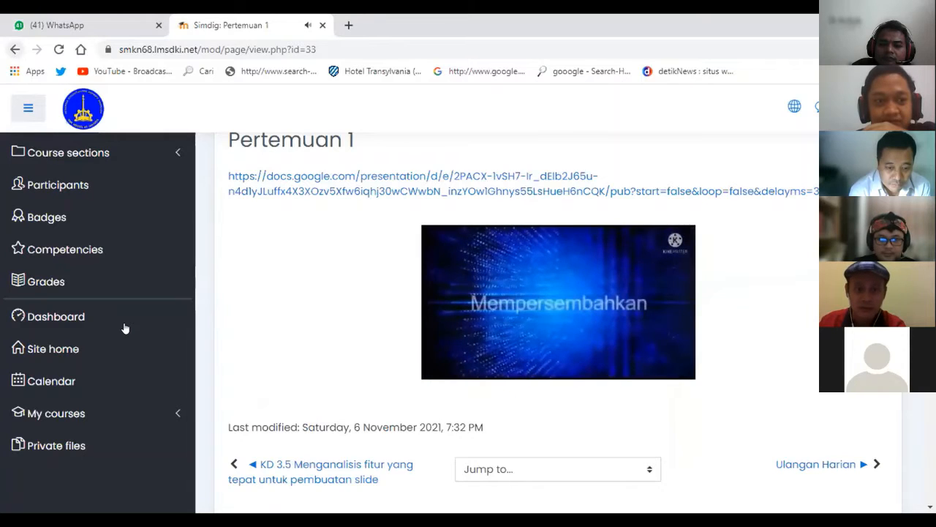
{"action": "scroll", "coordinate": [439, 293], "scroll_direction": "up", "scroll_amount": 2}
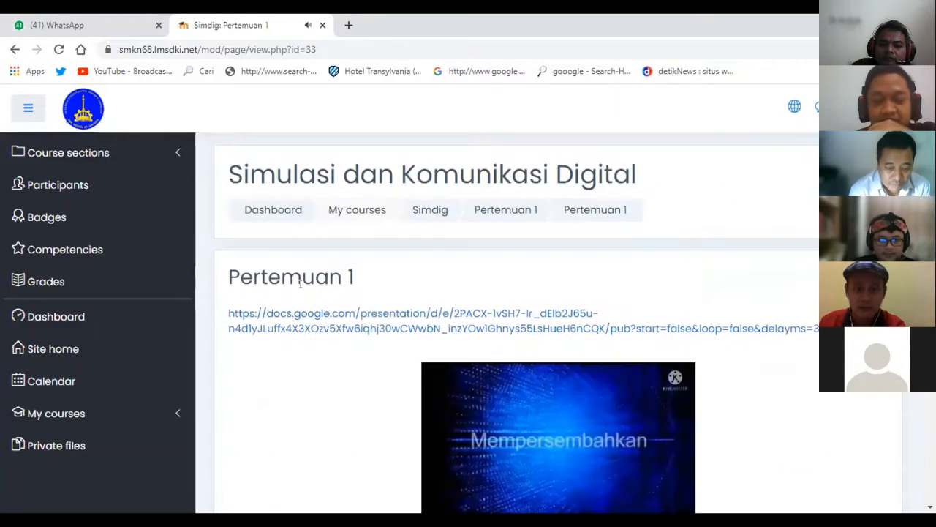
{"action": "left_click", "coordinate": [432, 211]}
Peek at the Ulangan Harian quiz, then return to the Simdig course's Pertemuan 1 activities.
{"action": "scroll", "coordinate": [444, 289], "scroll_direction": "down", "scroll_amount": 2}
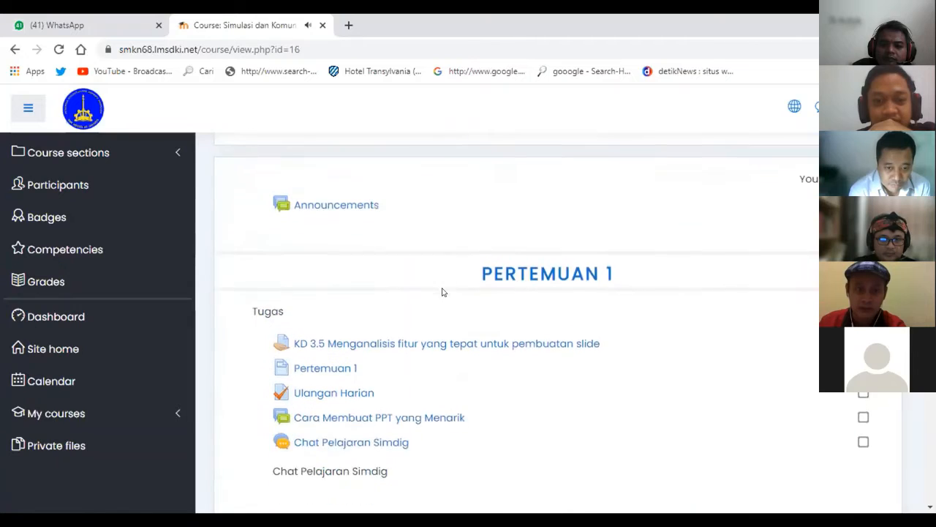
{"action": "scroll", "coordinate": [442, 292], "scroll_direction": "down", "scroll_amount": 1}
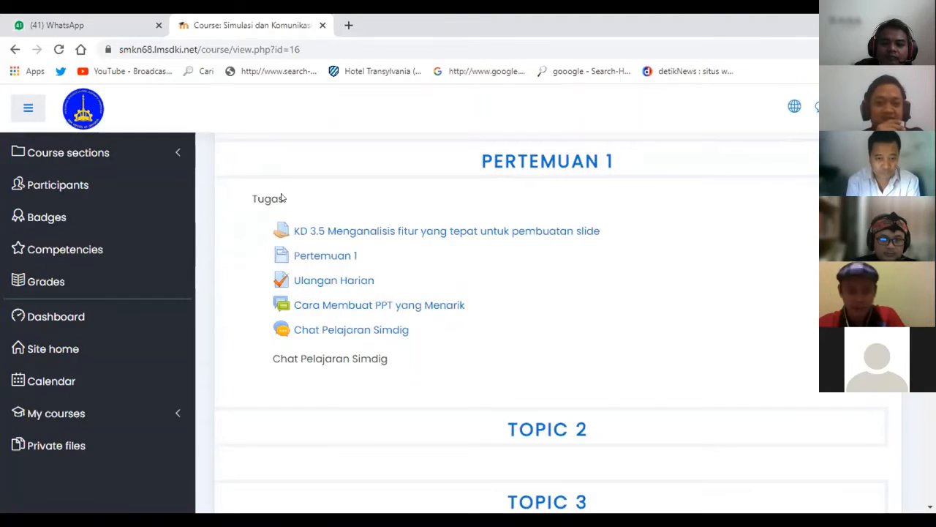
{"action": "left_click", "coordinate": [334, 283]}
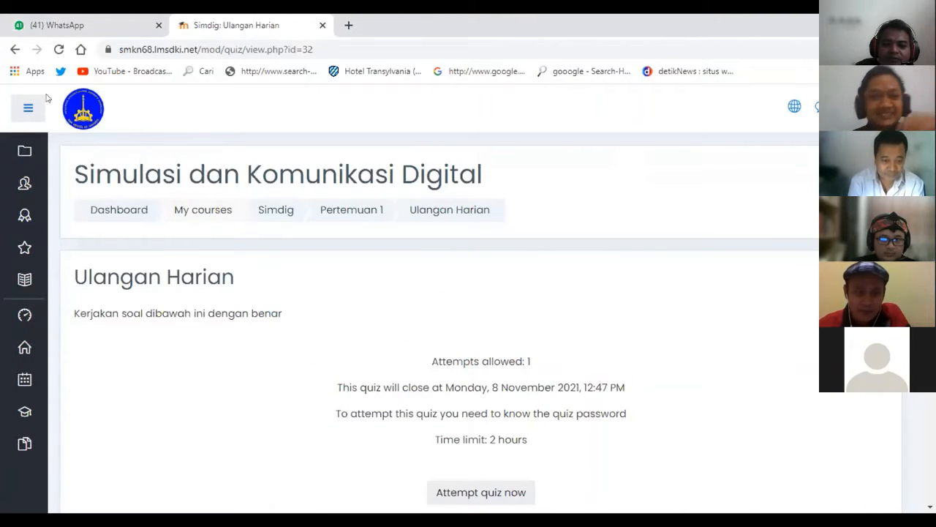
{"action": "left_click", "coordinate": [278, 209]}
{"action": "scroll", "coordinate": [362, 316], "scroll_direction": "down", "scroll_amount": 2}
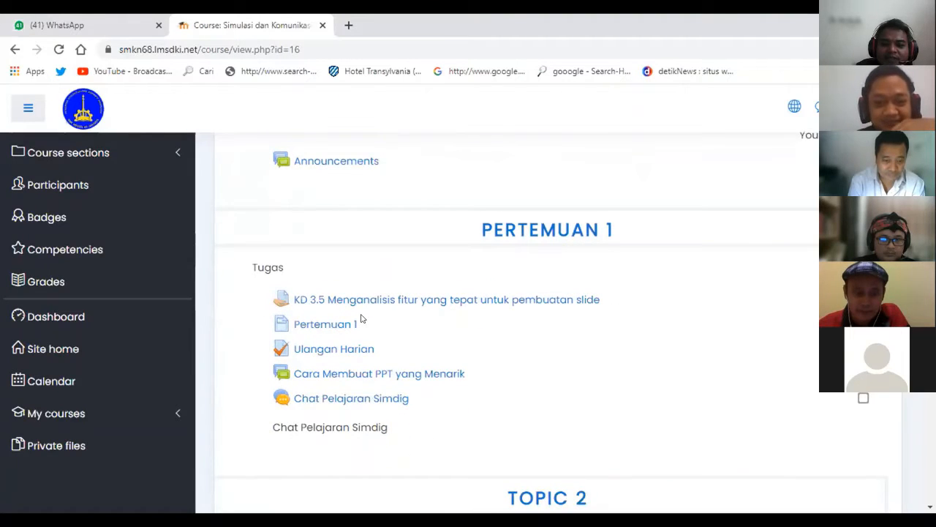
{"action": "scroll", "coordinate": [361, 318], "scroll_direction": "down", "scroll_amount": 1}
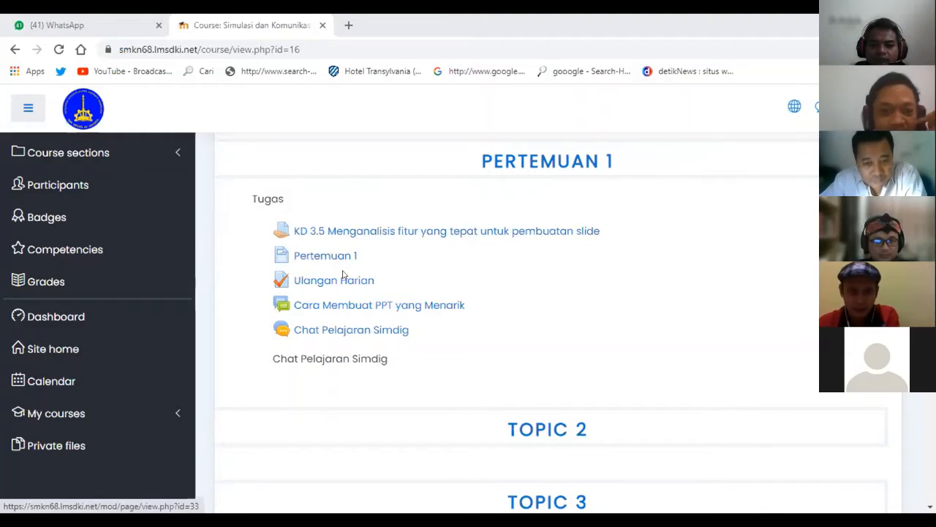
Open Ulangan Harian, begin an attempt, enter the quiz password and start the timed attempt.
{"action": "left_click", "coordinate": [339, 278]}
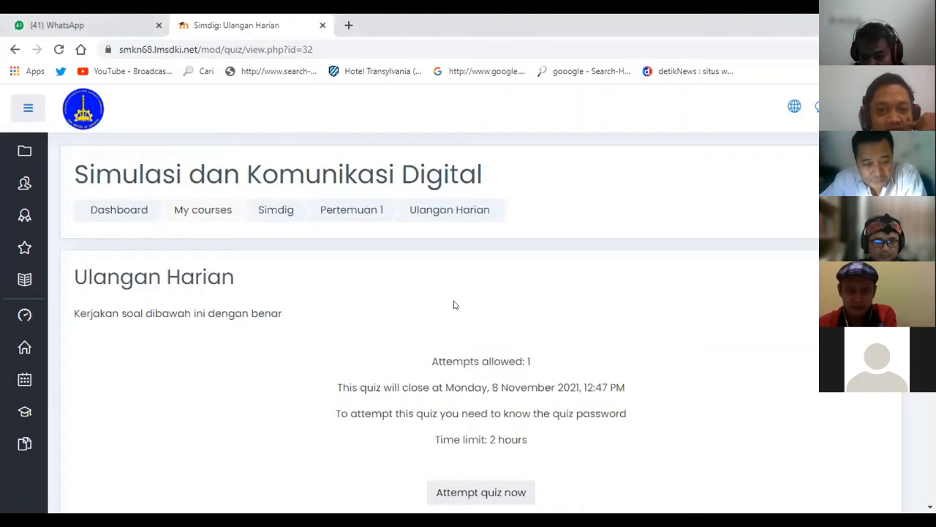
{"action": "scroll", "coordinate": [454, 305], "scroll_direction": "down", "scroll_amount": 3}
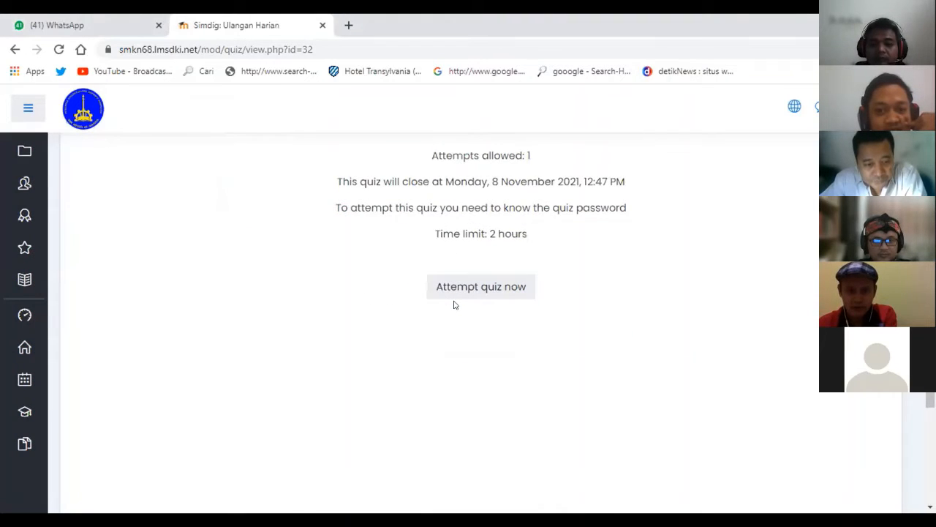
{"action": "scroll", "coordinate": [453, 305], "scroll_direction": "up", "scroll_amount": 2}
{"action": "scroll", "coordinate": [343, 293], "scroll_direction": "down", "scroll_amount": 1}
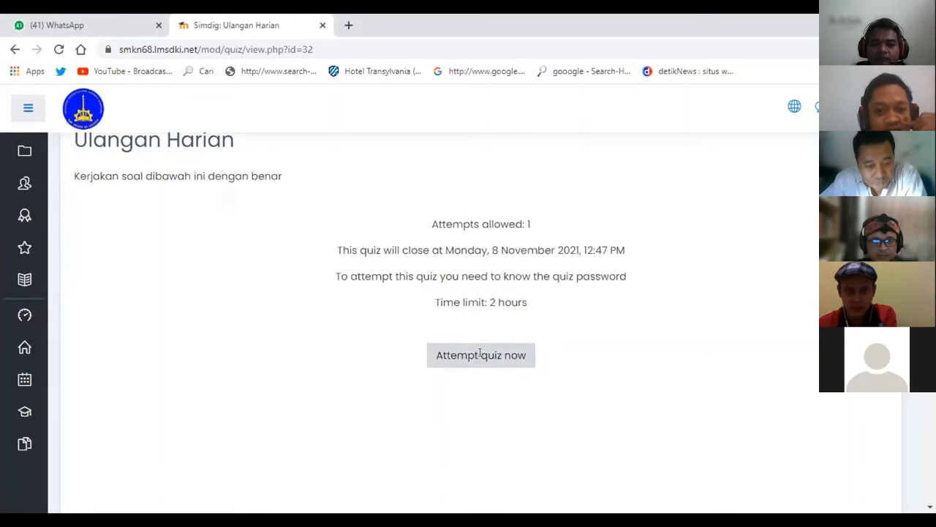
{"action": "left_click", "coordinate": [479, 356]}
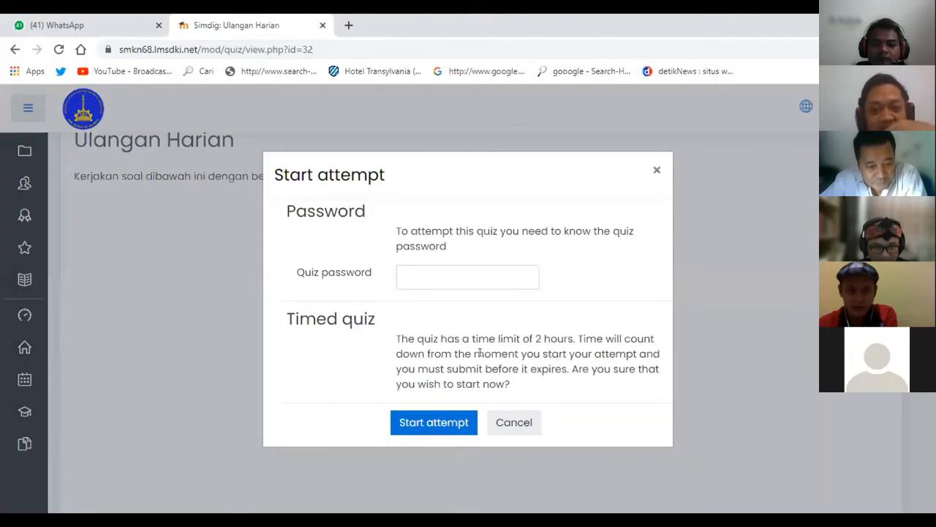
{"action": "left_click", "coordinate": [444, 275]}
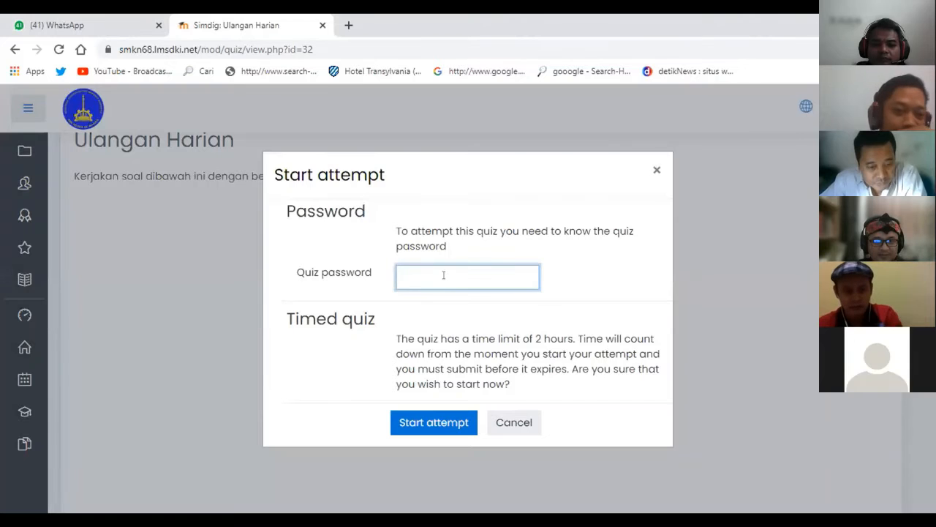
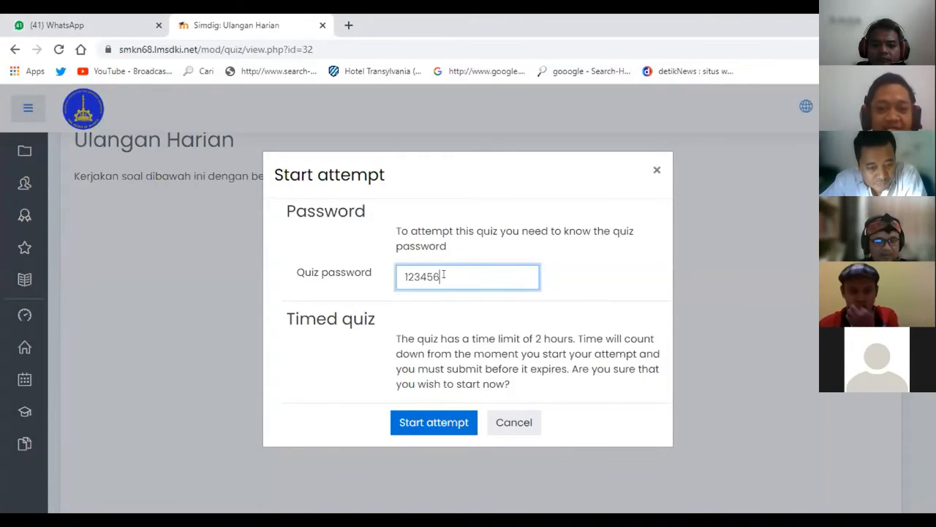
{"action": "left_click", "coordinate": [429, 418]}
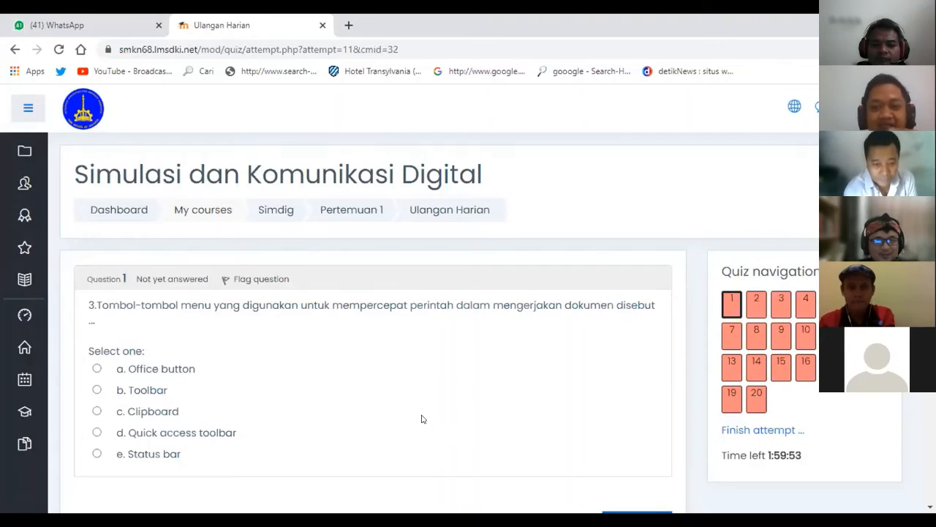
Preview questions 10 and 20 via Quiz navigation, then return to question 1.
{"action": "scroll", "coordinate": [421, 418], "scroll_direction": "down", "scroll_amount": 1}
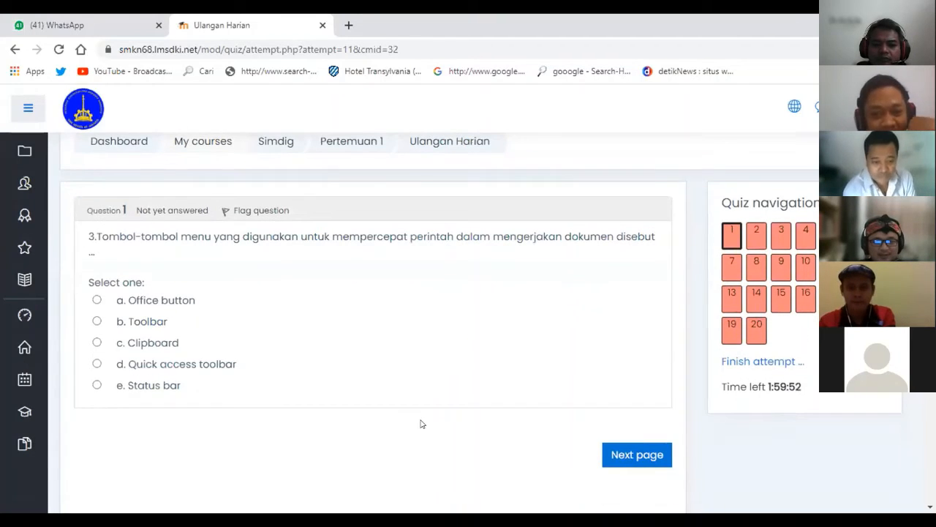
{"action": "left_click", "coordinate": [805, 266]}
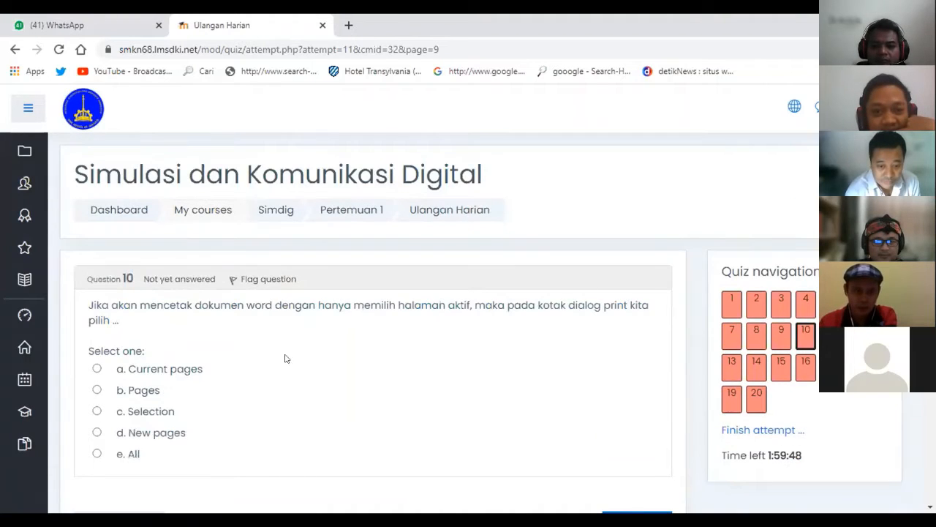
{"action": "left_click", "coordinate": [756, 259]}
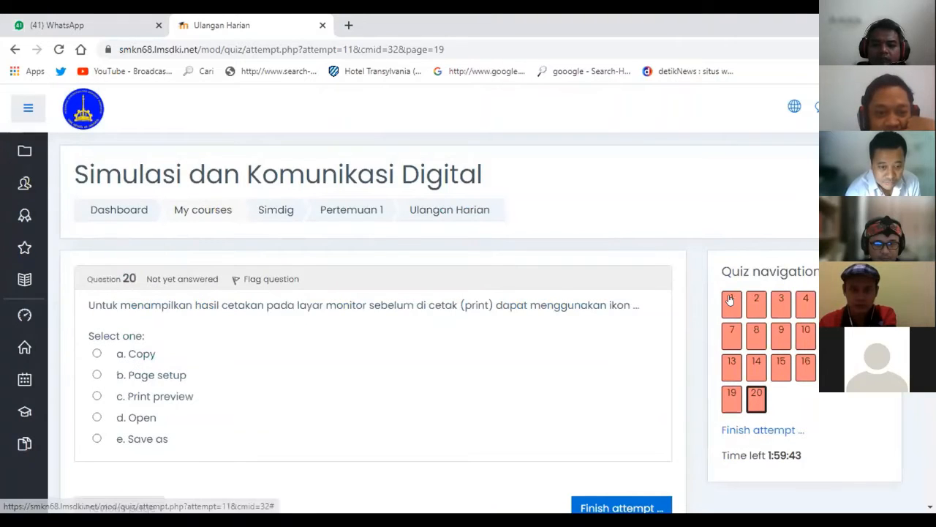
{"action": "left_click", "coordinate": [731, 300]}
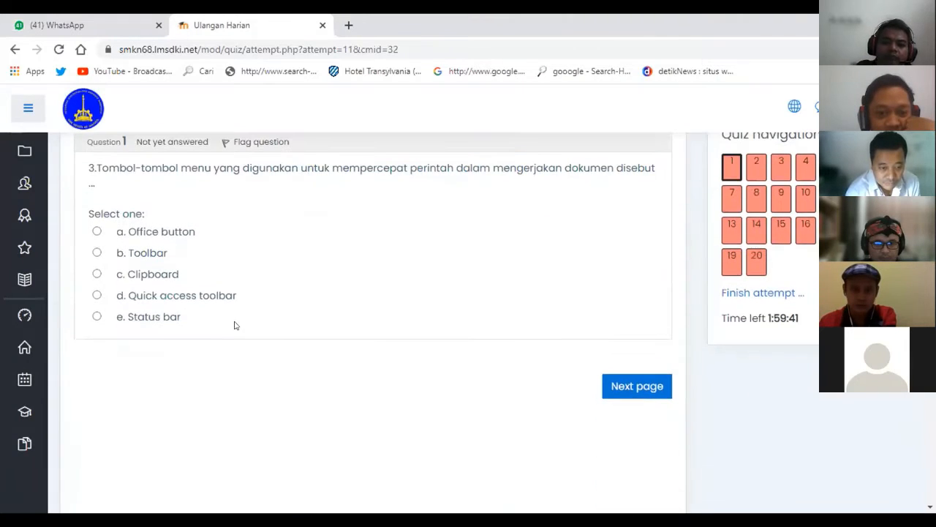
{"action": "scroll", "coordinate": [234, 320], "scroll_direction": "up", "scroll_amount": 1}
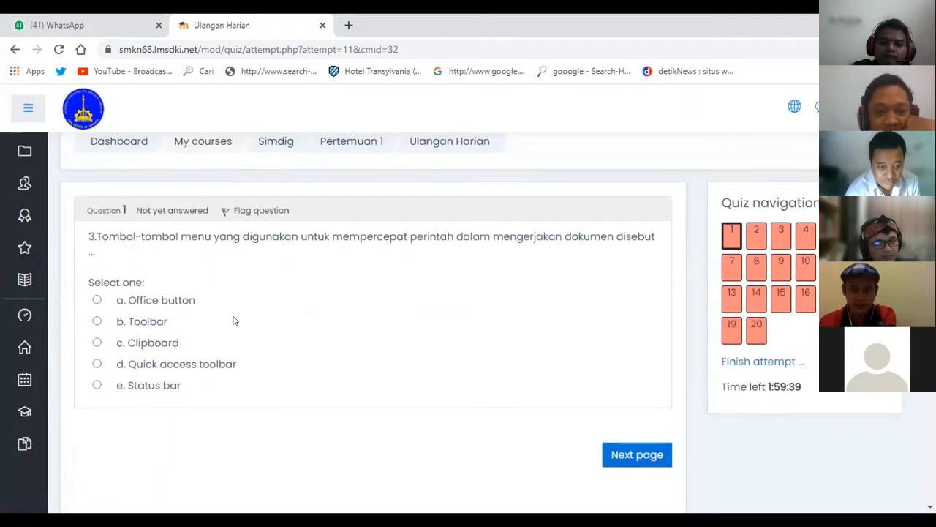
Answer questions 1–4 with option a (Office button, Remane, U).
{"action": "left_click", "coordinate": [96, 300]}
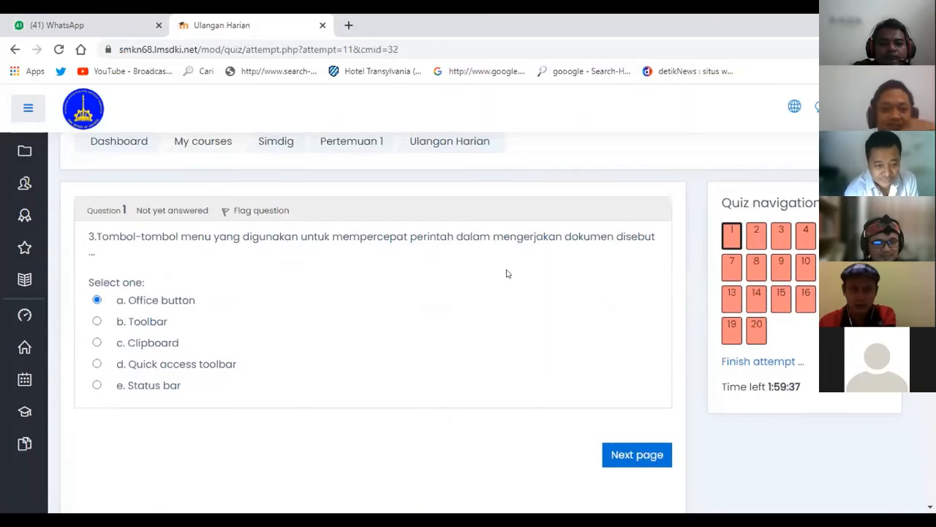
{"action": "left_click", "coordinate": [747, 240]}
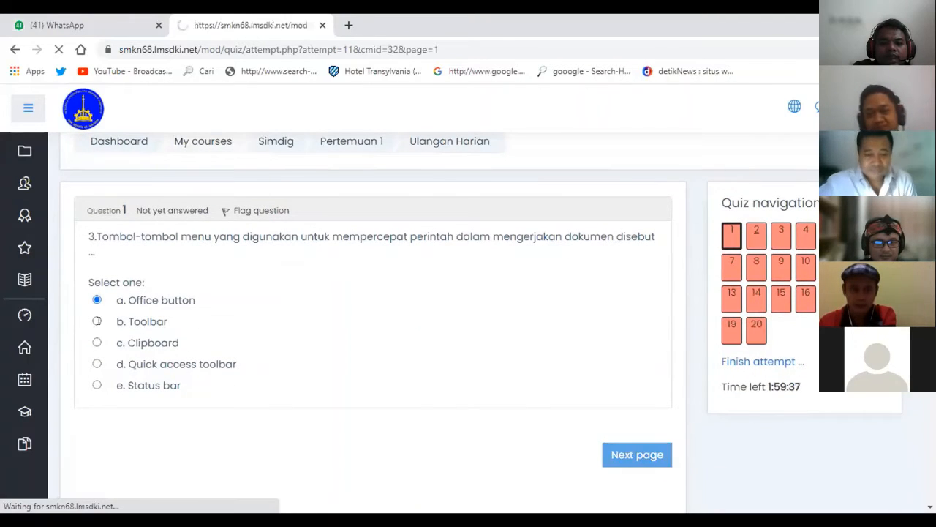
{"action": "left_click", "coordinate": [97, 368]}
{"action": "left_click", "coordinate": [781, 301]}
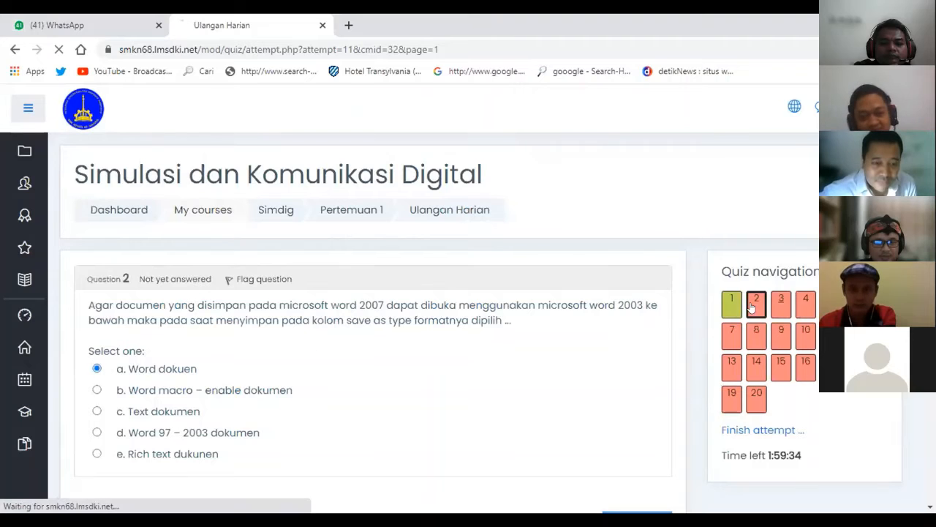
{"action": "left_click", "coordinate": [97, 353]}
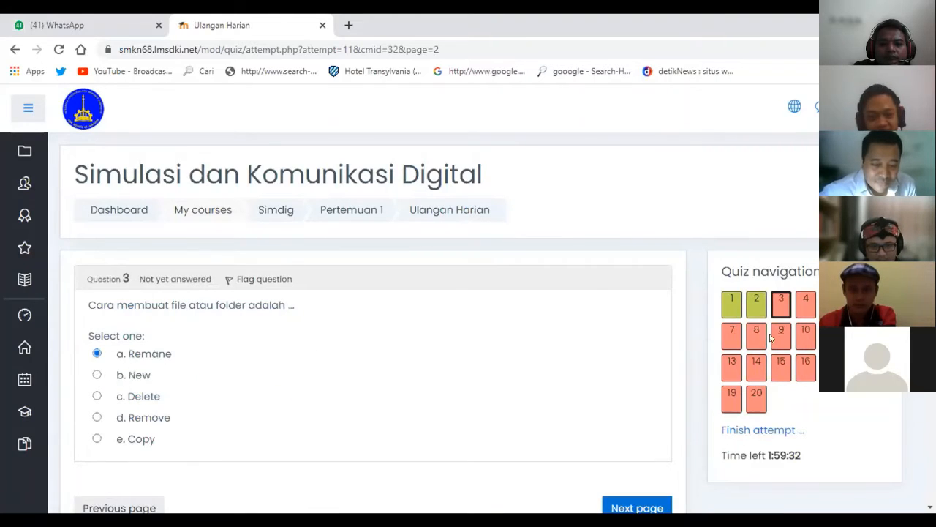
{"action": "left_click", "coordinate": [805, 309]}
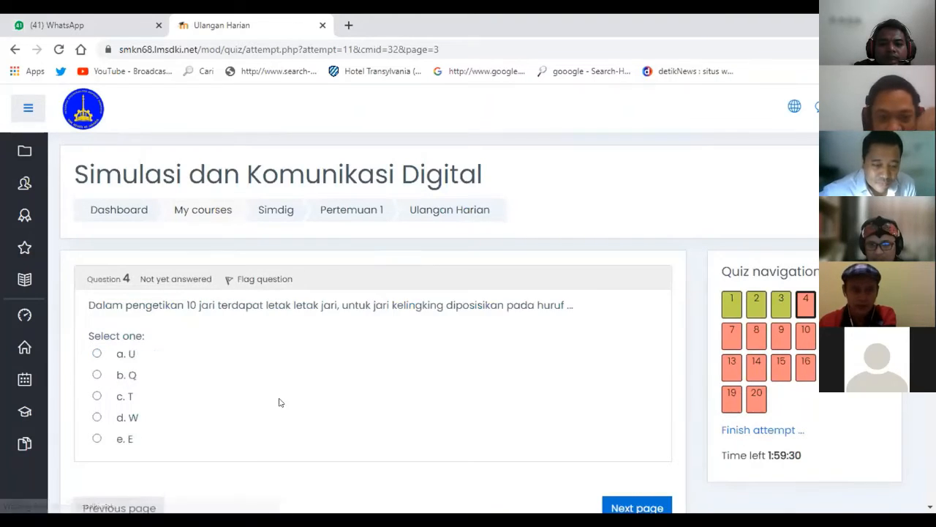
{"action": "scroll", "coordinate": [278, 401], "scroll_direction": "down", "scroll_amount": 3}
{"action": "scroll", "coordinate": [278, 402], "scroll_direction": "up", "scroll_amount": 2}
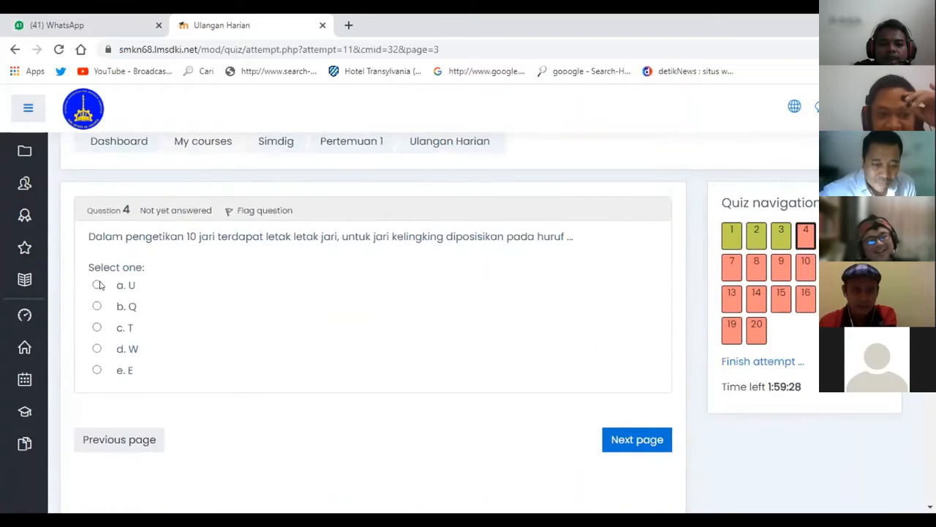
{"action": "left_click", "coordinate": [98, 285]}
{"action": "left_click", "coordinate": [830, 236]}
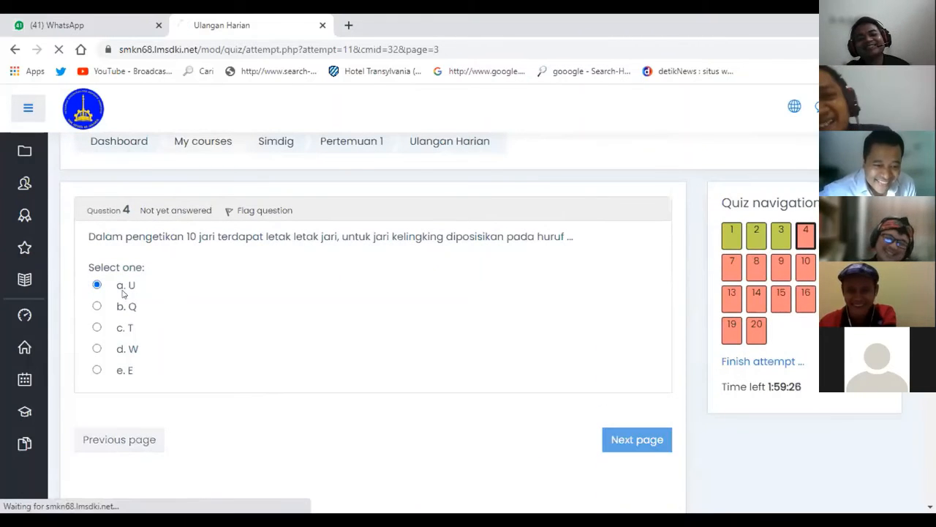
Answer questions 5–10 with option a, including Restore, A – ZZ, 0 – 10 and Current pages.
{"action": "left_click", "coordinate": [98, 354]}
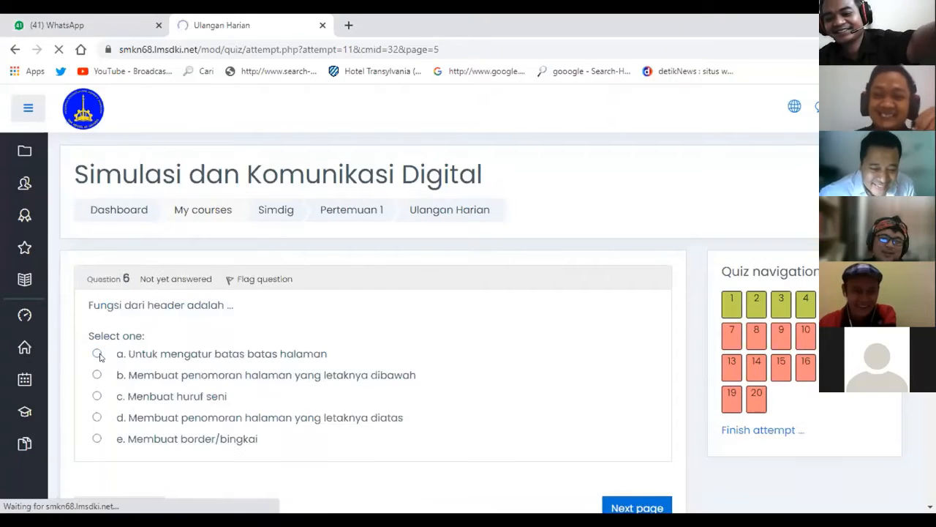
{"action": "left_click", "coordinate": [98, 353]}
{"action": "left_click", "coordinate": [729, 336]}
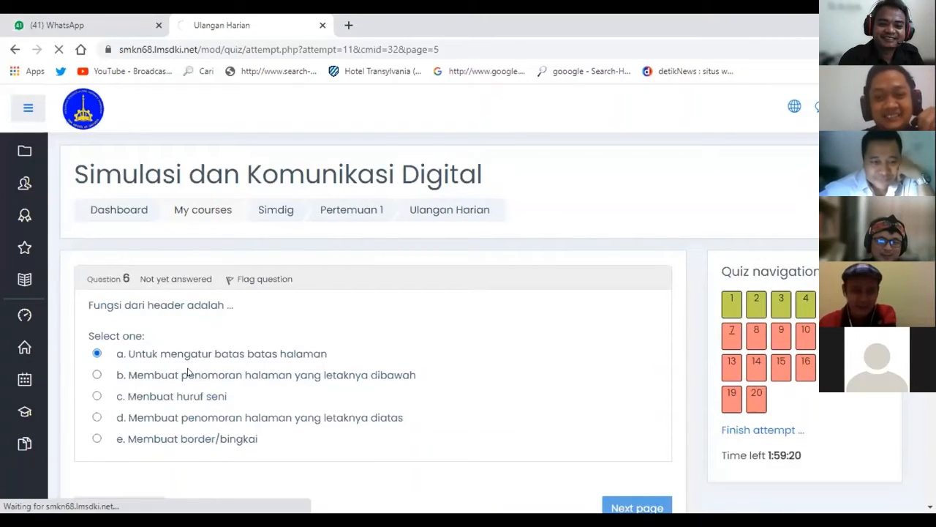
{"action": "left_click", "coordinate": [97, 354]}
{"action": "left_click", "coordinate": [761, 333]}
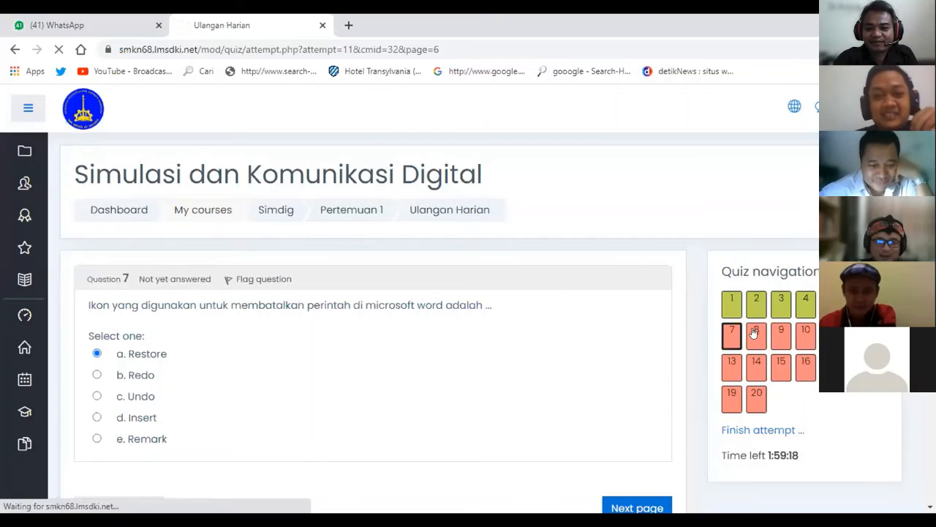
{"action": "left_click", "coordinate": [97, 353]}
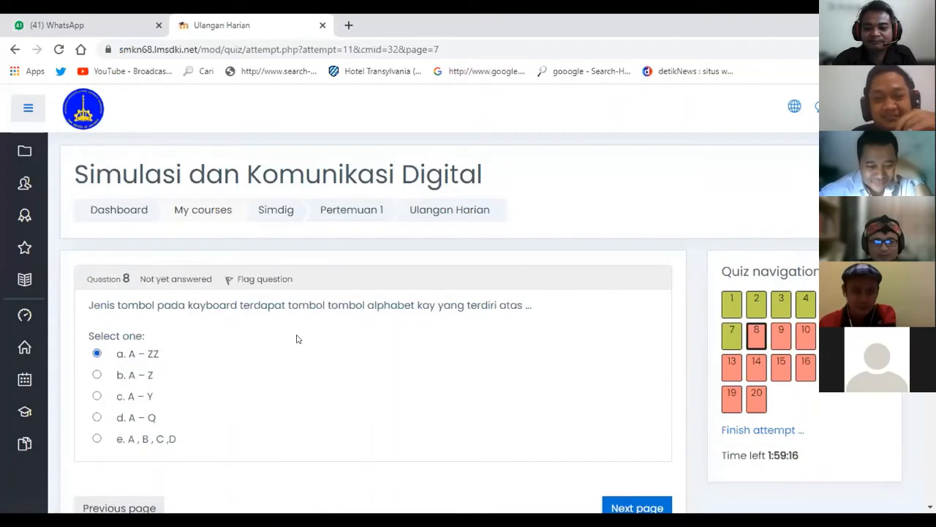
{"action": "left_click", "coordinate": [788, 335]}
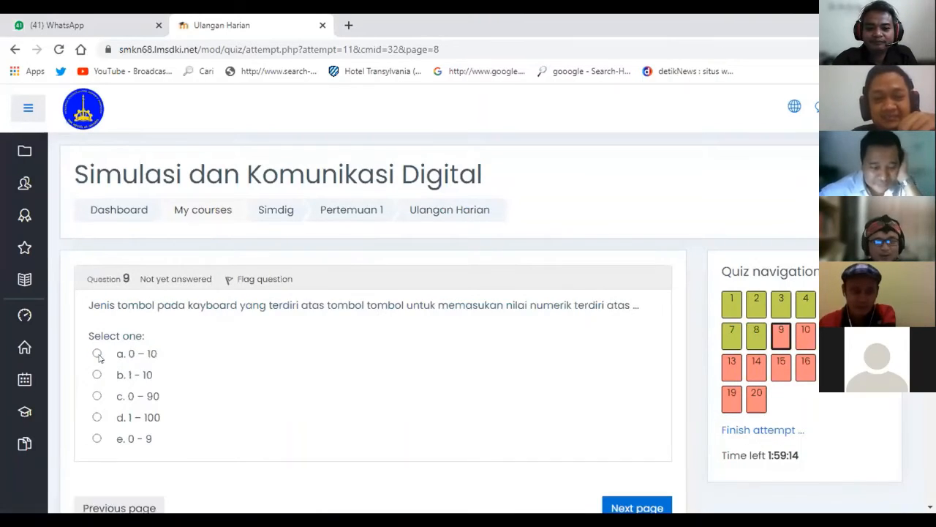
{"action": "left_click", "coordinate": [97, 353]}
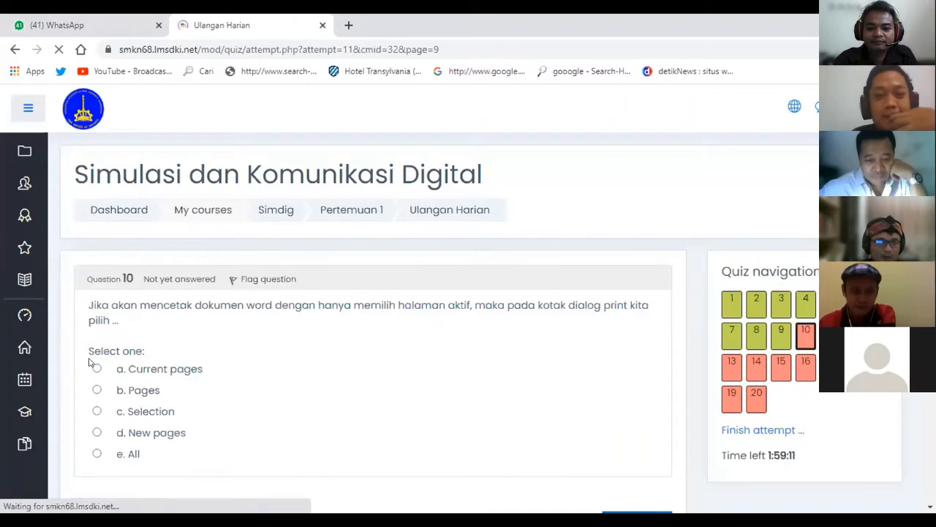
{"action": "left_click", "coordinate": [97, 368]}
{"action": "left_click", "coordinate": [811, 336]}
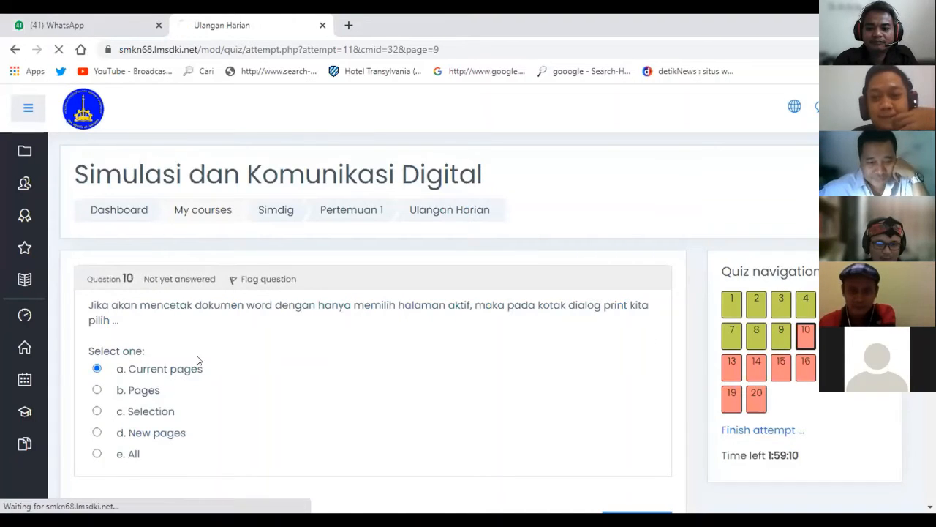
Answer questions 11–15 with option a: Ctrl + Alt + P, Document2.doc, Auto correct, U.
{"action": "left_click", "coordinate": [96, 354]}
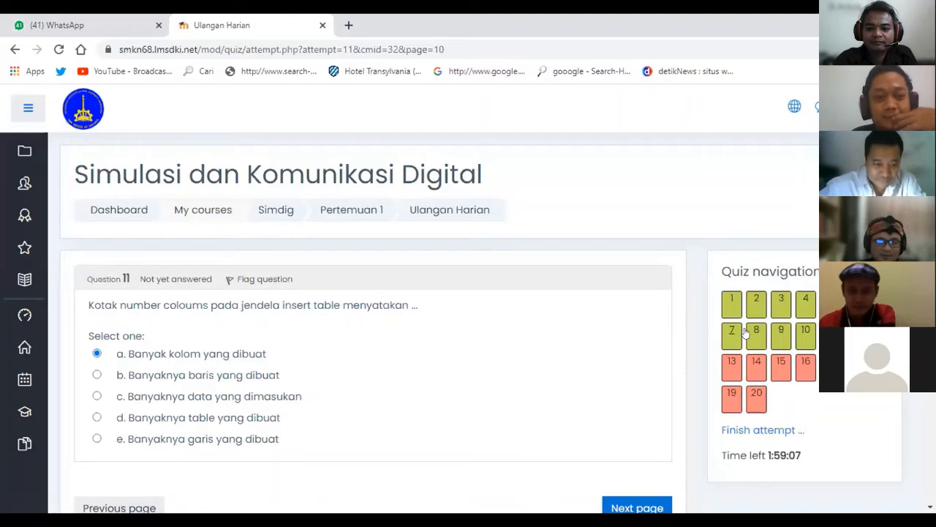
{"action": "left_click", "coordinate": [854, 336]}
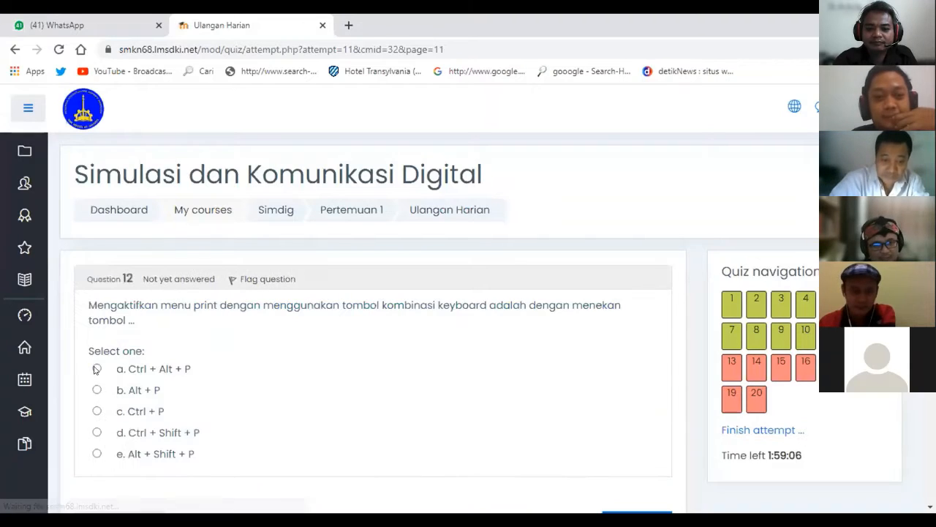
{"action": "left_click", "coordinate": [96, 368]}
{"action": "left_click", "coordinate": [731, 366]}
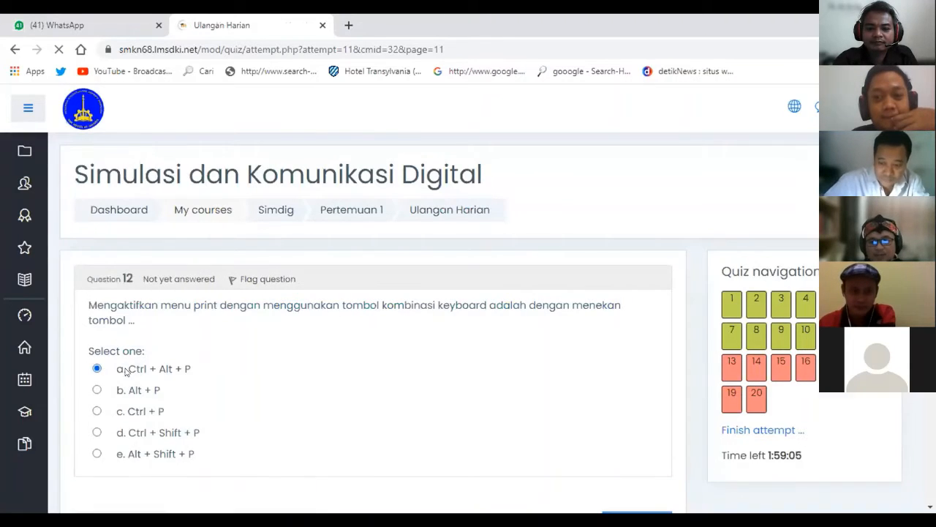
{"action": "left_click", "coordinate": [97, 368]}
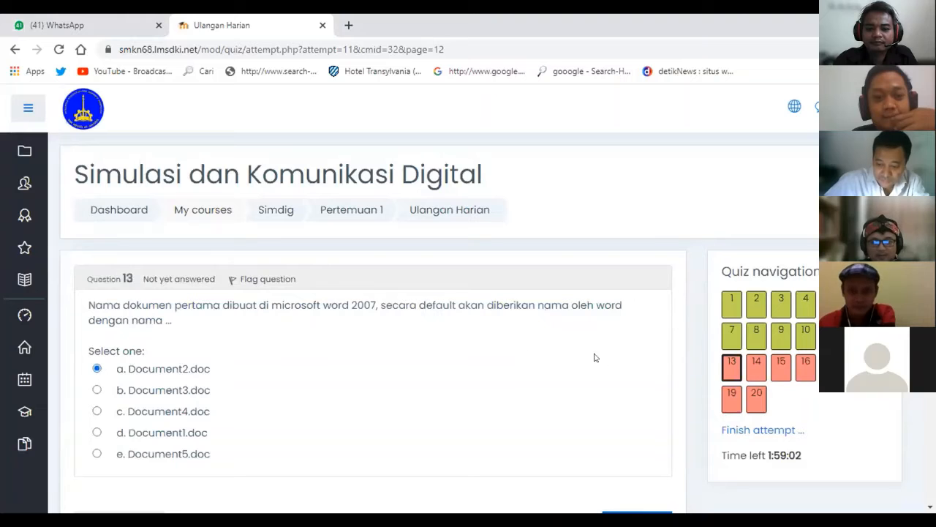
{"action": "left_click", "coordinate": [753, 368]}
{"action": "left_click", "coordinate": [97, 368]}
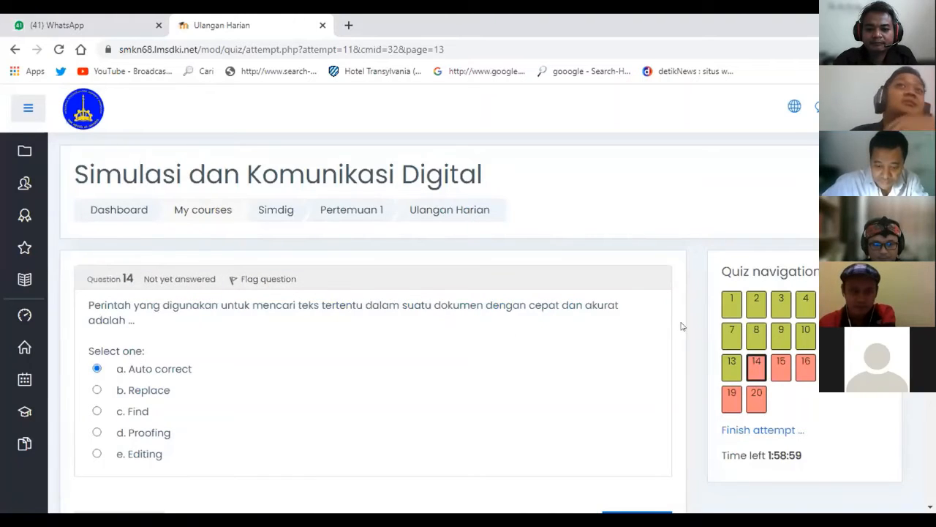
{"action": "left_click", "coordinate": [780, 360]}
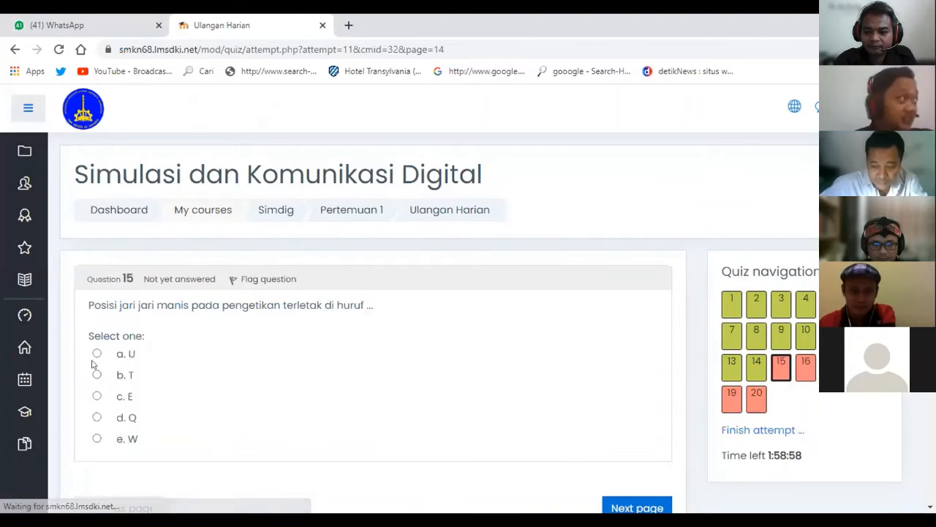
{"action": "left_click", "coordinate": [96, 353]}
{"action": "left_click", "coordinate": [804, 364]}
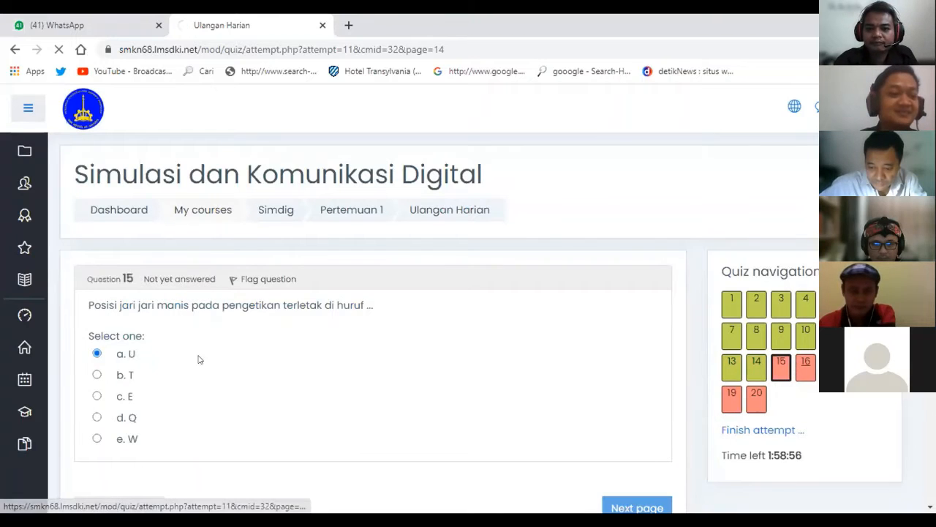
Answer questions 16–20 with option a (W, Microsoft Outlook, Quick access toolbar, Copy) and finish.
{"action": "left_click", "coordinate": [97, 353]}
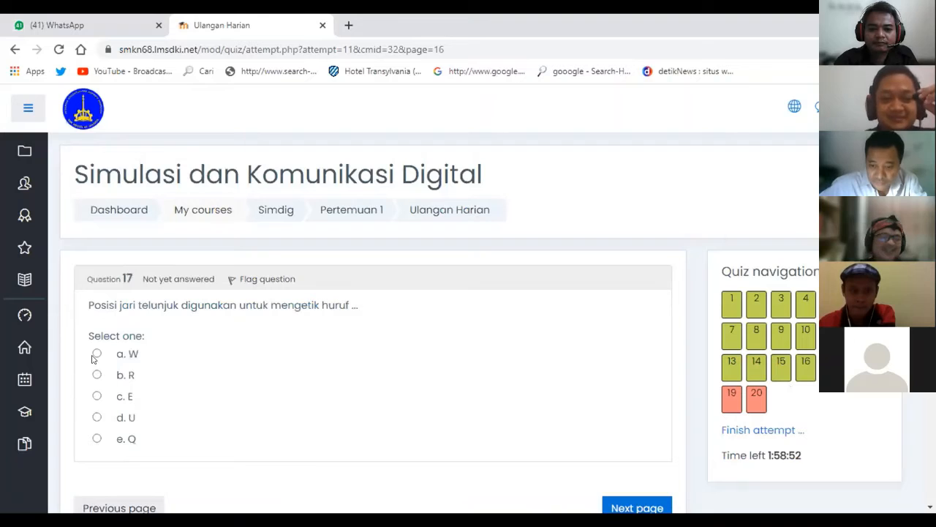
{"action": "left_click", "coordinate": [96, 353]}
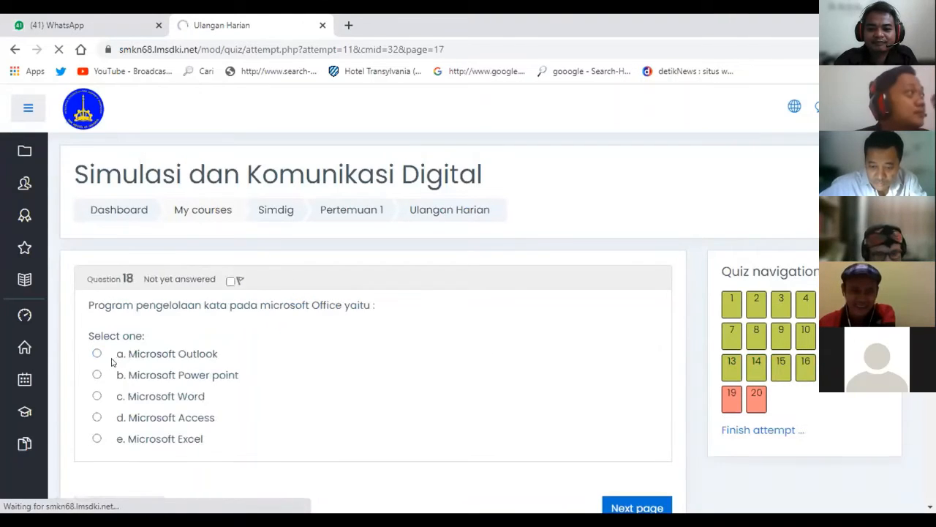
{"action": "left_click", "coordinate": [97, 354]}
{"action": "left_click", "coordinate": [719, 396]}
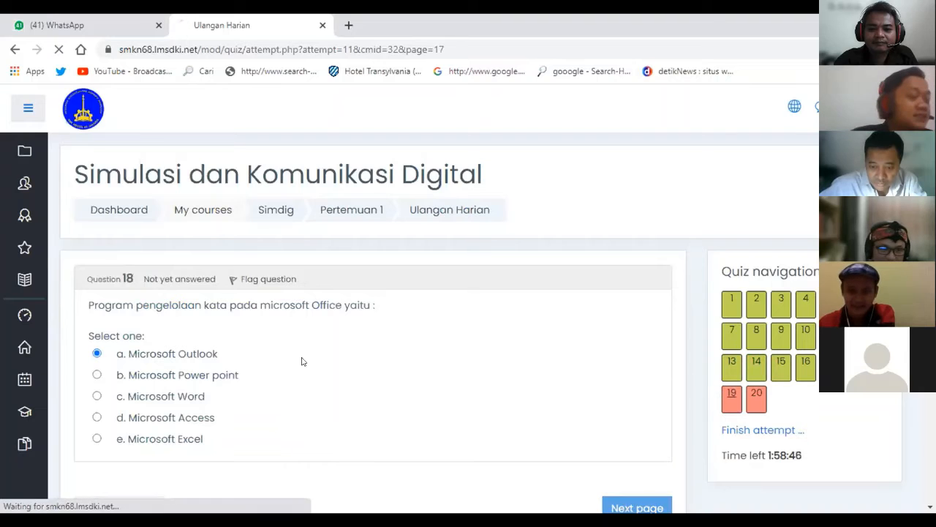
{"action": "left_click", "coordinate": [97, 368]}
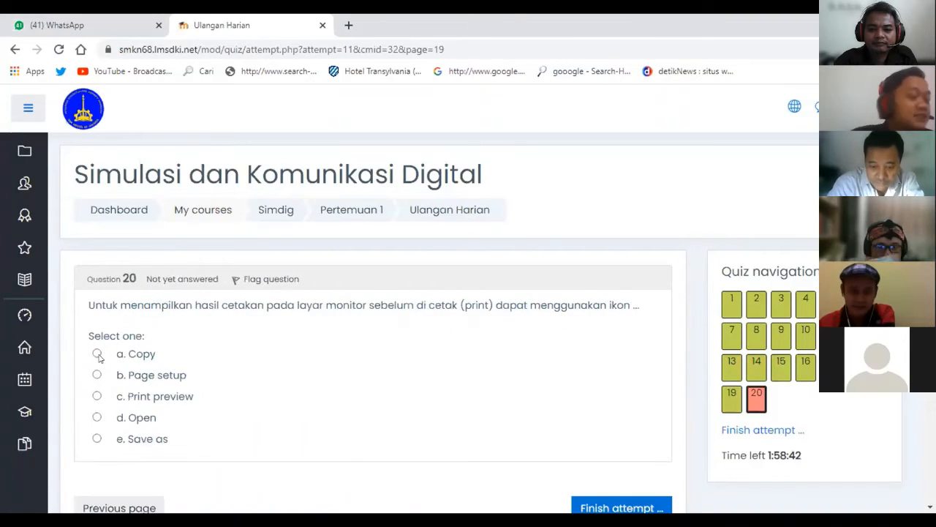
{"action": "scroll", "coordinate": [118, 363], "scroll_direction": "down", "scroll_amount": 2}
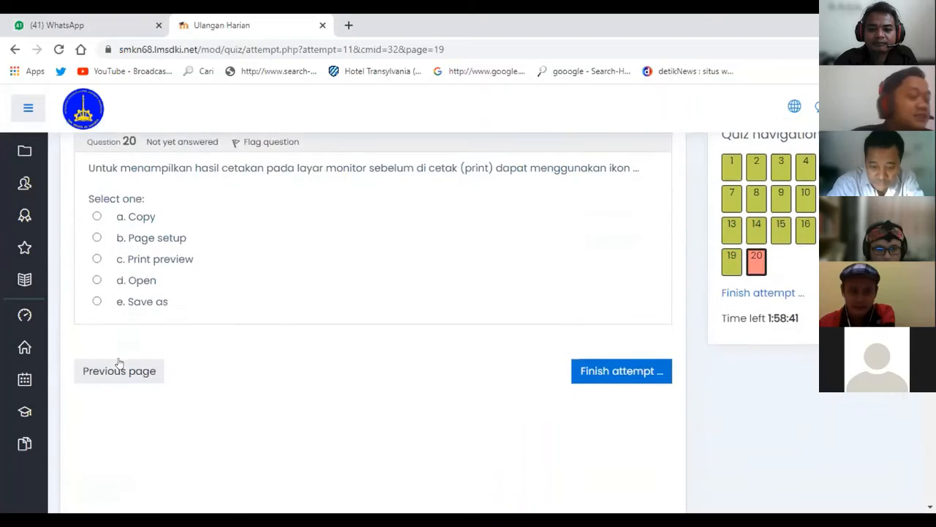
{"action": "left_click", "coordinate": [97, 217]}
{"action": "left_click", "coordinate": [619, 371]}
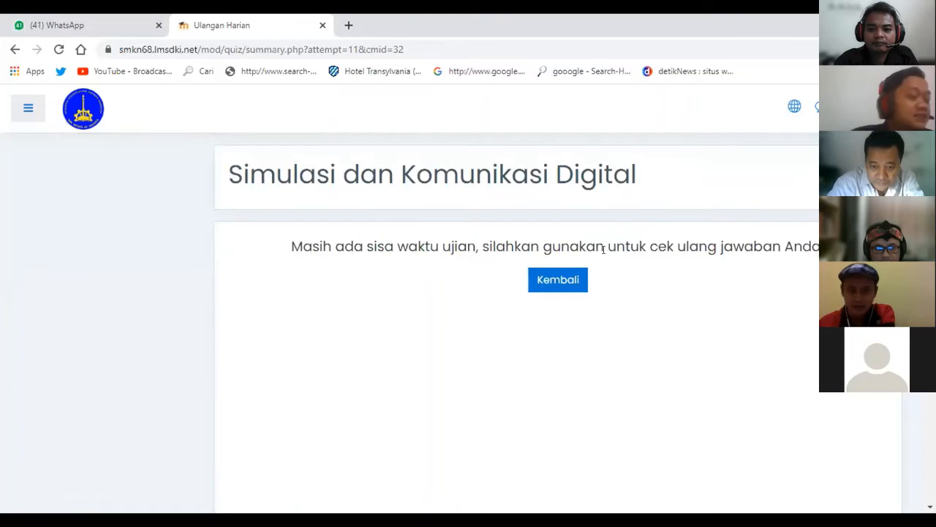
Try rechecking the quiz answers, fall back to the dashboard, and expand My courses to reach Simdig.
{"action": "left_click", "coordinate": [563, 281]}
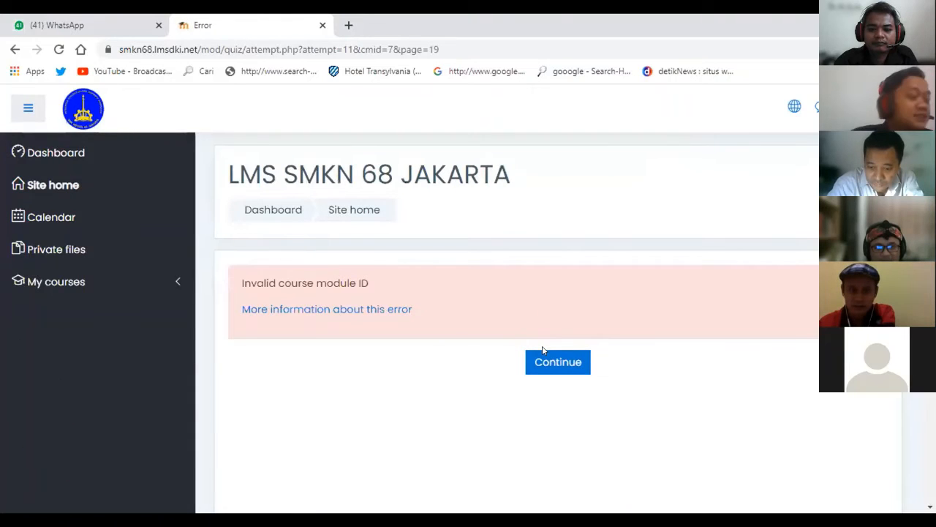
{"action": "left_click", "coordinate": [547, 360]}
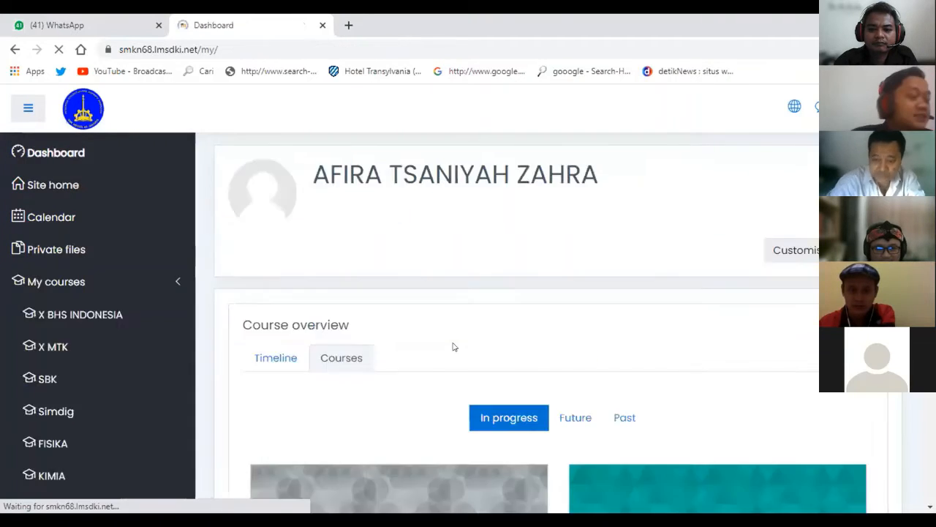
{"action": "scroll", "coordinate": [454, 347], "scroll_direction": "down", "scroll_amount": 2}
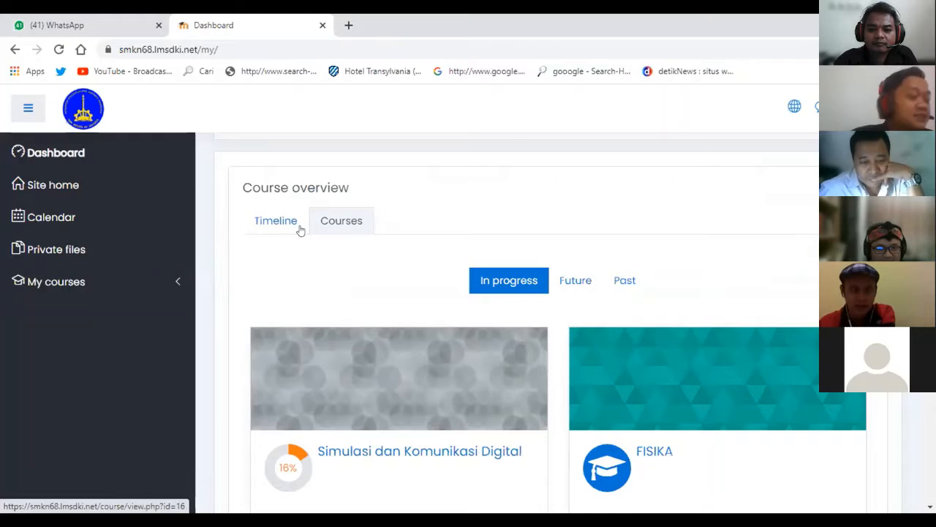
{"action": "scroll", "coordinate": [422, 230], "scroll_direction": "up", "scroll_amount": 2}
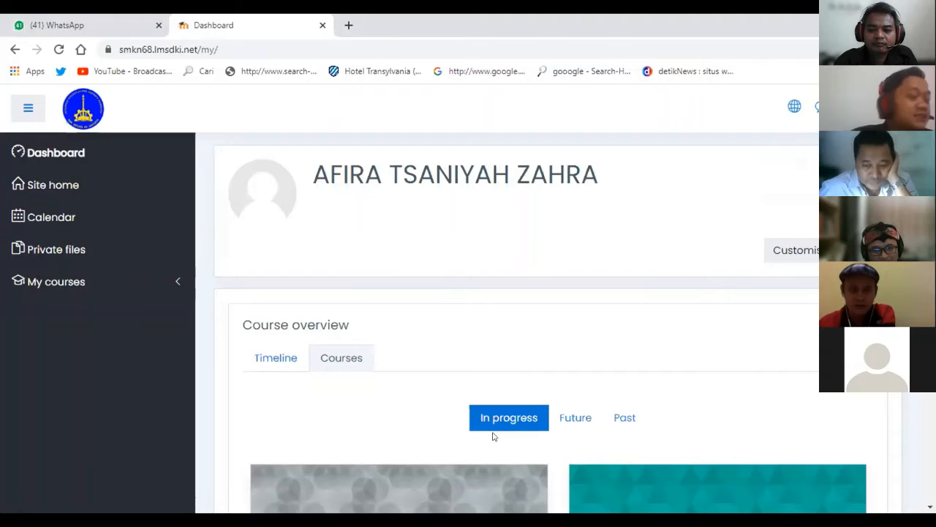
{"action": "scroll", "coordinate": [488, 398], "scroll_direction": "down", "scroll_amount": 1}
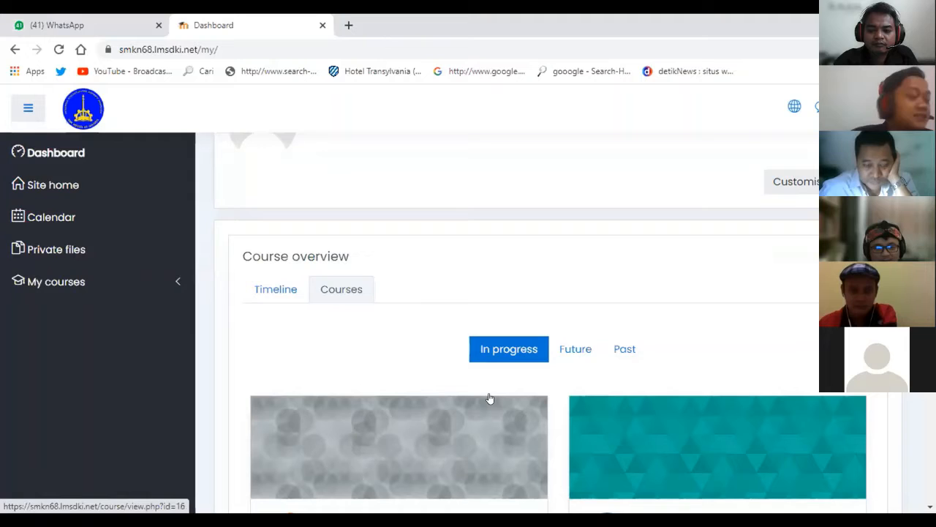
{"action": "left_click", "coordinate": [92, 278]}
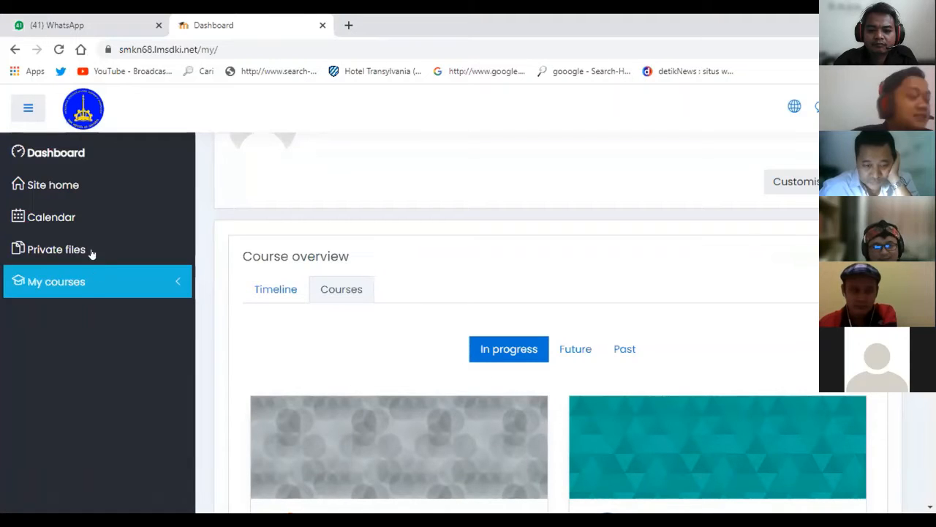
{"action": "left_click", "coordinate": [88, 277]}
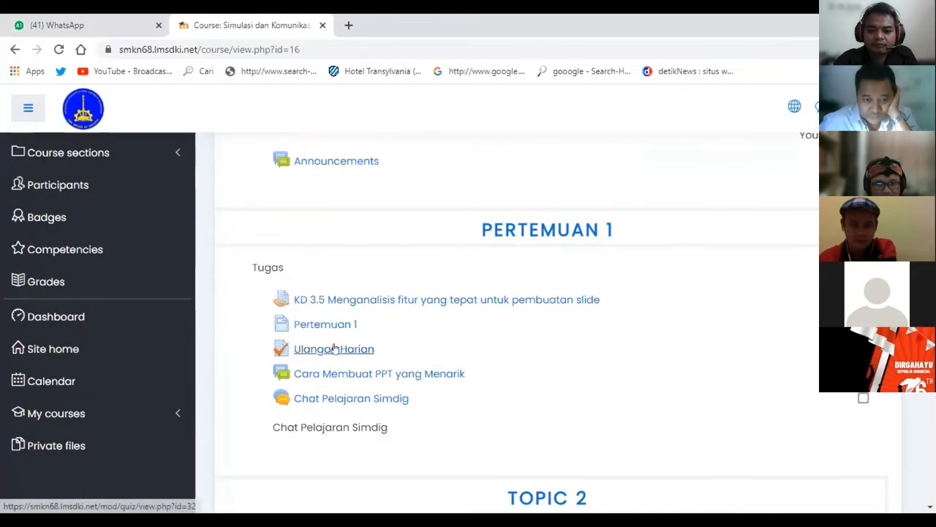
Resume the unfinished Ulangan Harian attempt and try finishing it, hitting an 'Invalid course module ID' error.
{"action": "left_click", "coordinate": [335, 349]}
{"action": "scroll", "coordinate": [575, 350], "scroll_direction": "down", "scroll_amount": 3}
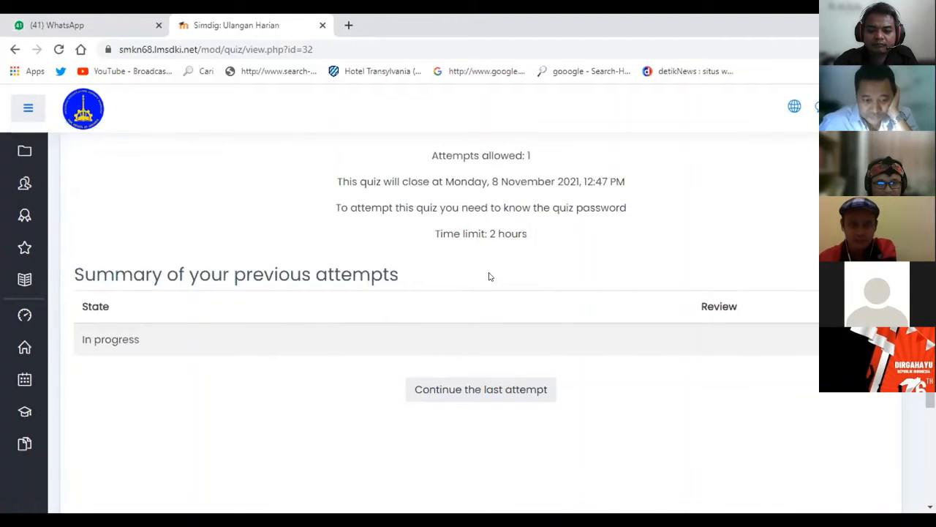
{"action": "left_click", "coordinate": [480, 387]}
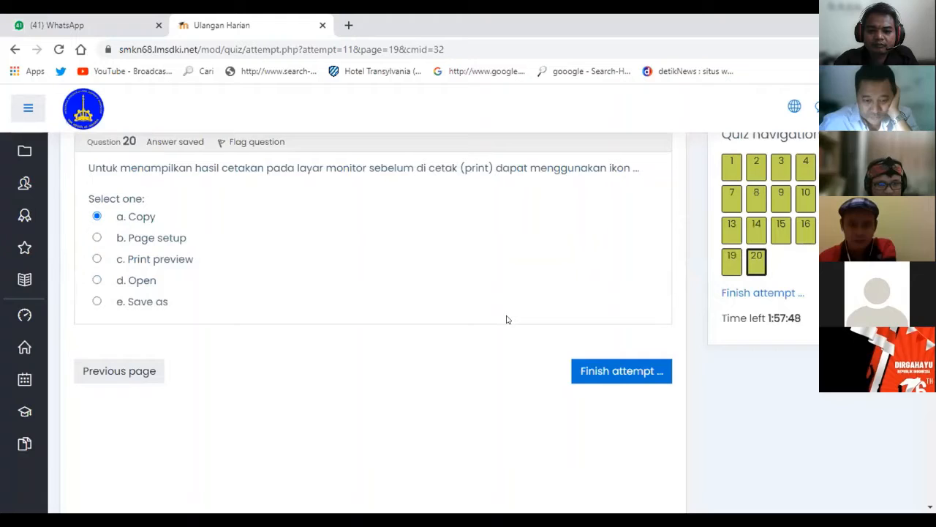
{"action": "left_click", "coordinate": [641, 372]}
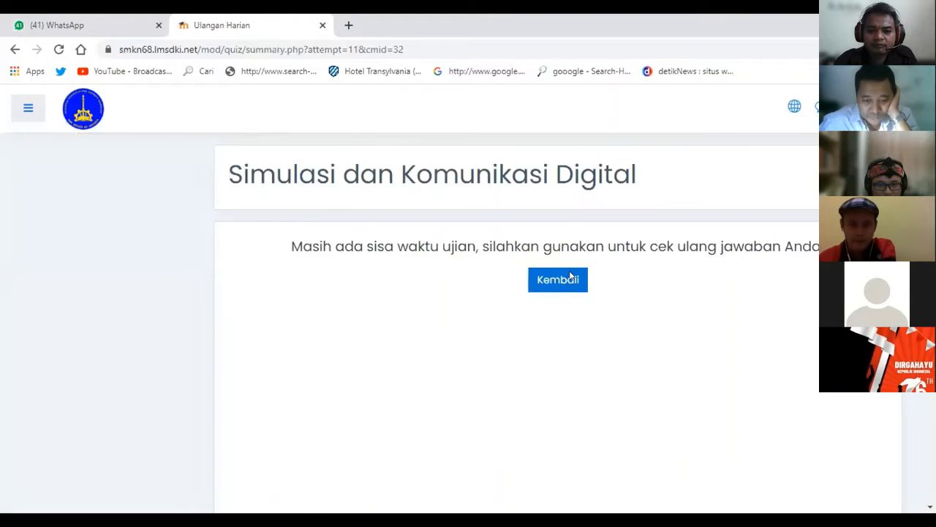
{"action": "left_click", "coordinate": [571, 276]}
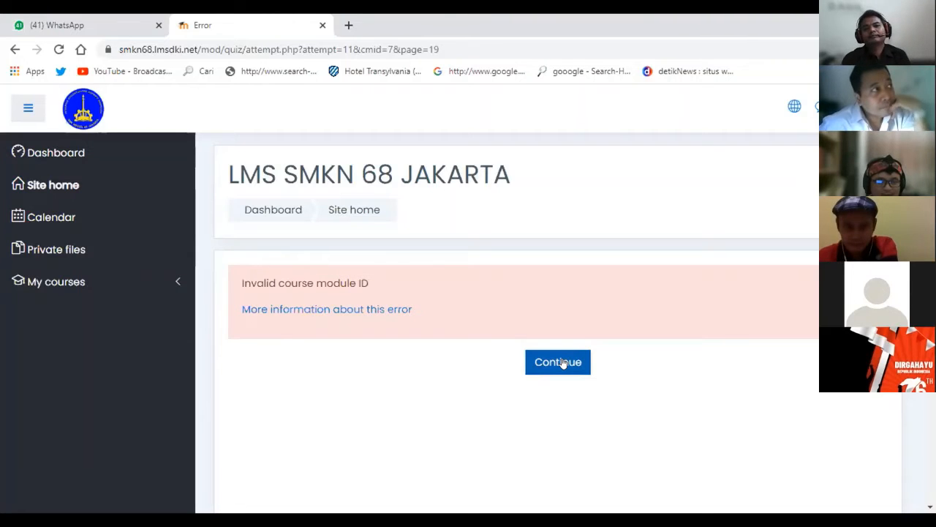
Continue past the error to the Dashboard and look through the Course overview list.
{"action": "left_click", "coordinate": [562, 362]}
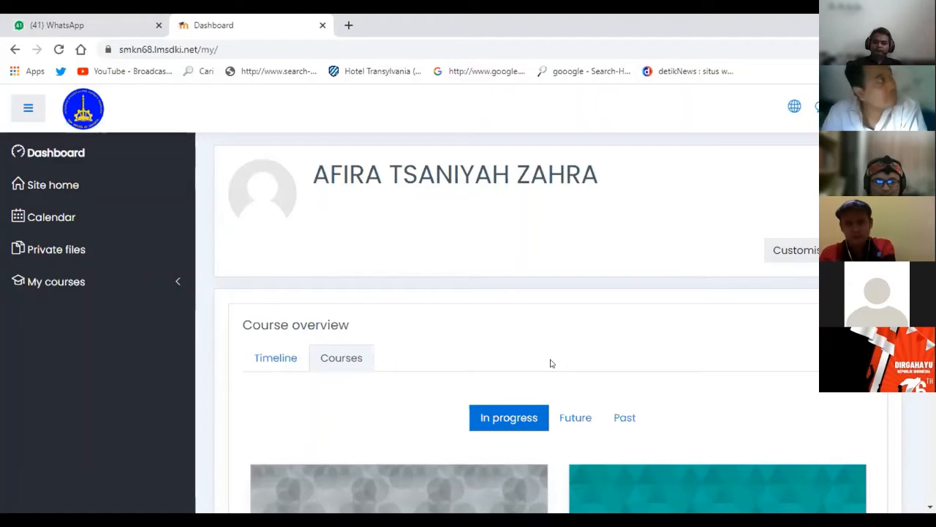
{"action": "scroll", "coordinate": [519, 274], "scroll_direction": "down", "scroll_amount": 2}
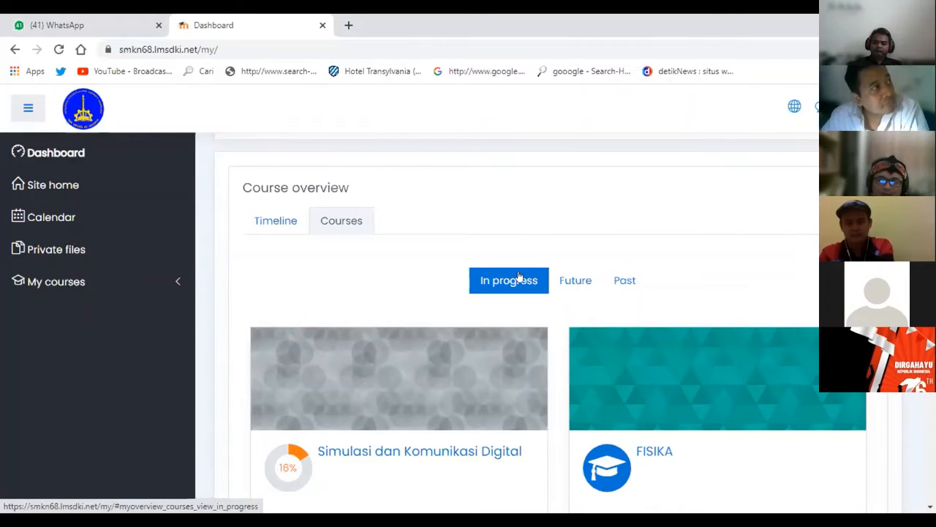
{"action": "scroll", "coordinate": [518, 275], "scroll_direction": "up", "scroll_amount": 2}
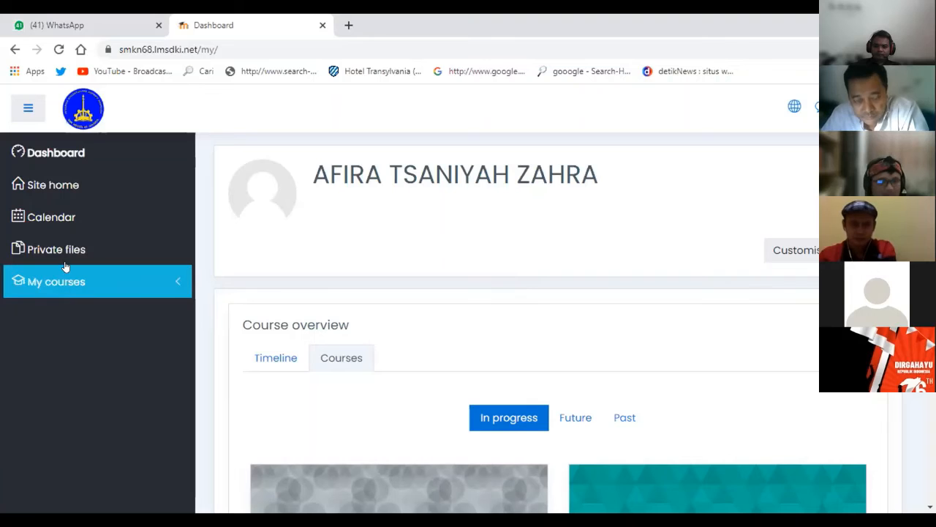
Open the Simdig course from My courses and go into the Ulangan Harian quiz.
{"action": "left_click", "coordinate": [74, 283]}
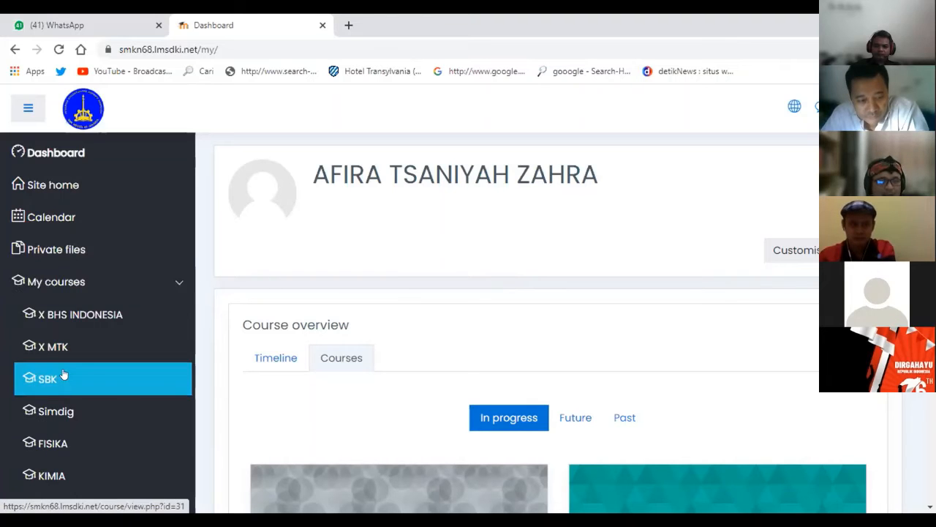
{"action": "left_click", "coordinate": [69, 408]}
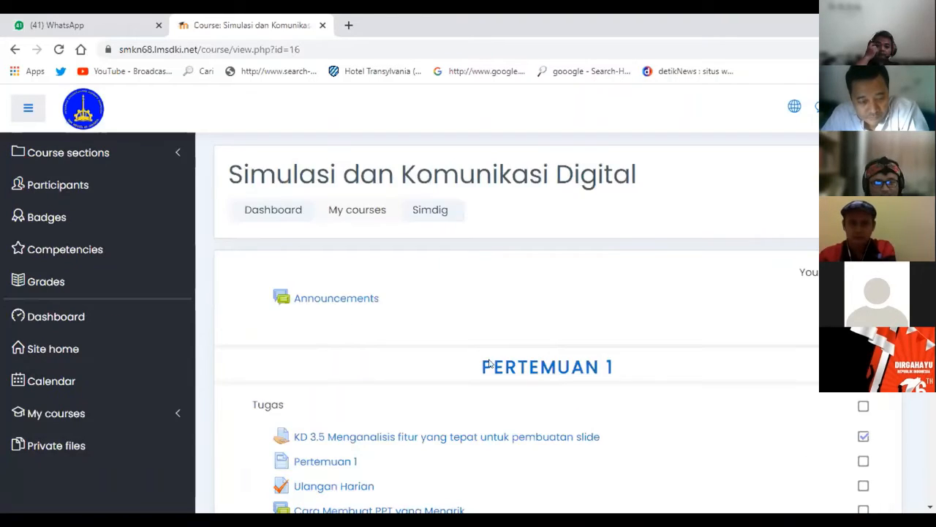
{"action": "scroll", "coordinate": [351, 364], "scroll_direction": "down", "scroll_amount": 1}
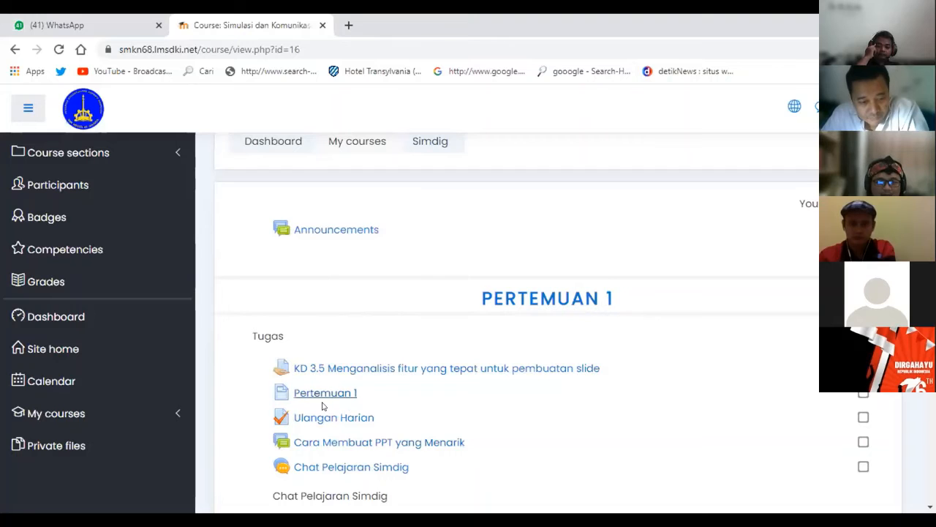
{"action": "left_click", "coordinate": [335, 417]}
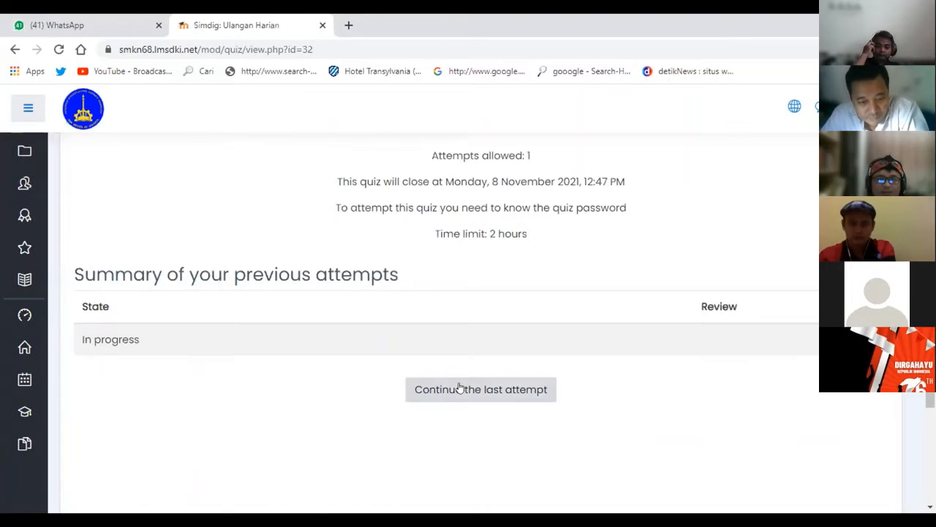
Highlight the remaining time on the quiz timer, then step back one page in the attempt.
{"action": "scroll", "coordinate": [465, 358], "scroll_direction": "down", "scroll_amount": 2}
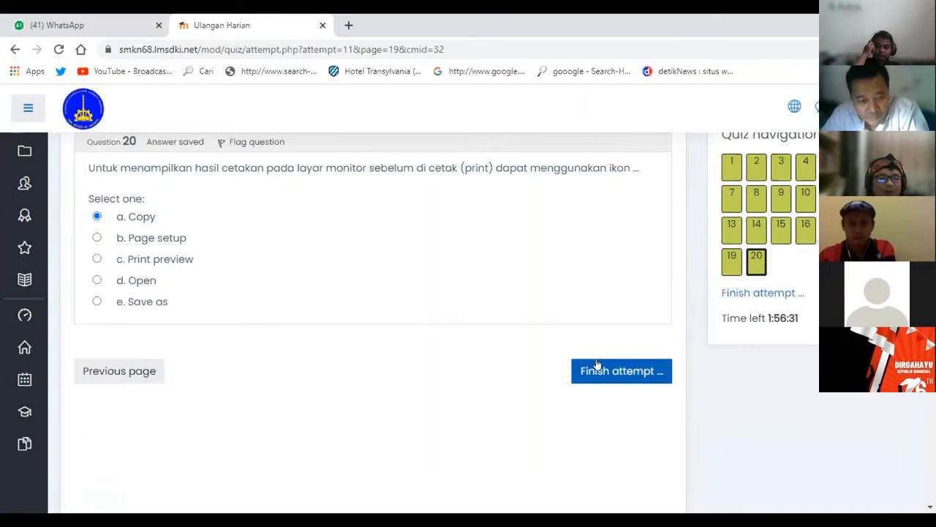
{"action": "double_click", "coordinate": [785, 318]}
{"action": "left_click_drag", "start_coordinate": [786, 317], "coordinate": [806, 315]}
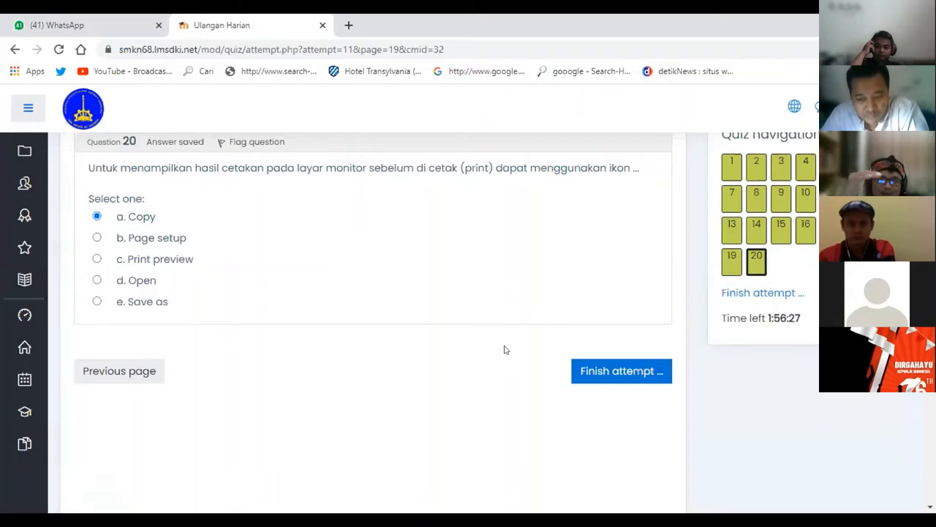
{"action": "left_click", "coordinate": [125, 381]}
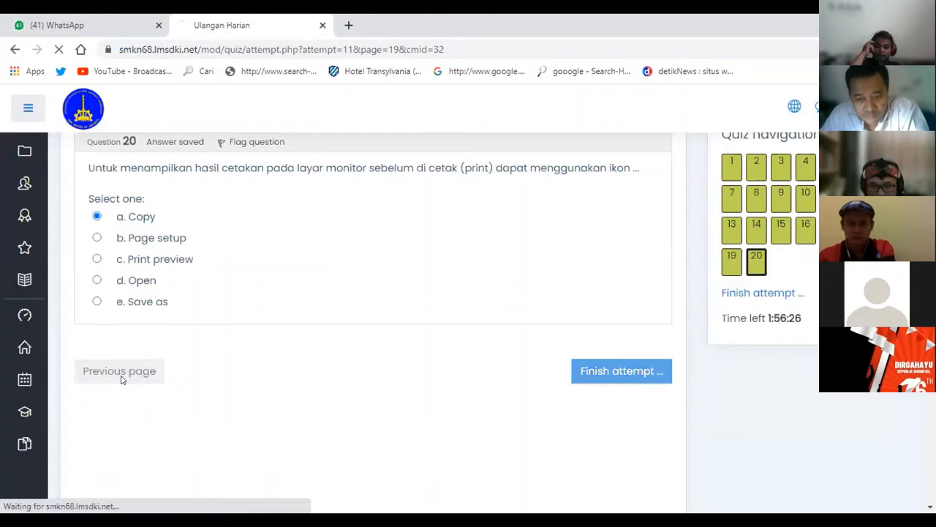
Step back through questions 18, 17 and 16, then forward again to question 19.
{"action": "scroll", "coordinate": [586, 403], "scroll_direction": "down", "scroll_amount": 2}
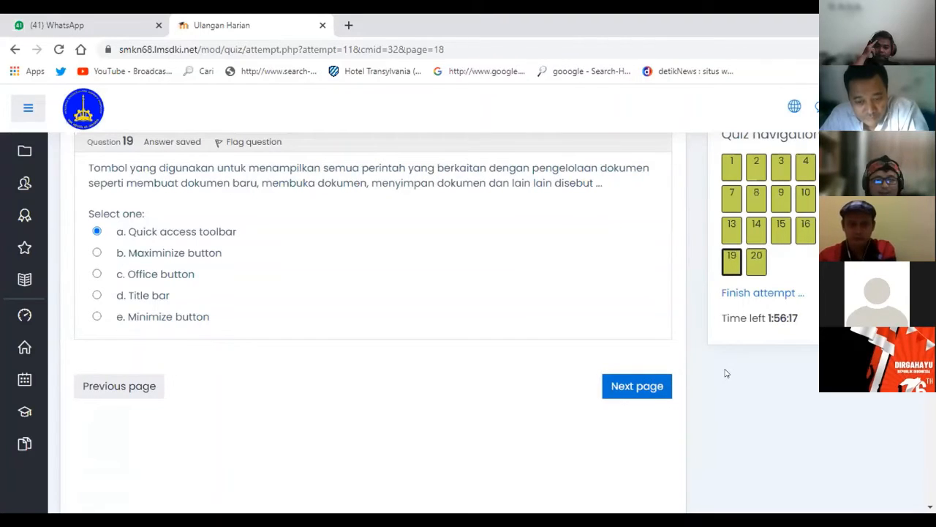
{"action": "scroll", "coordinate": [726, 373], "scroll_direction": "up", "scroll_amount": 1}
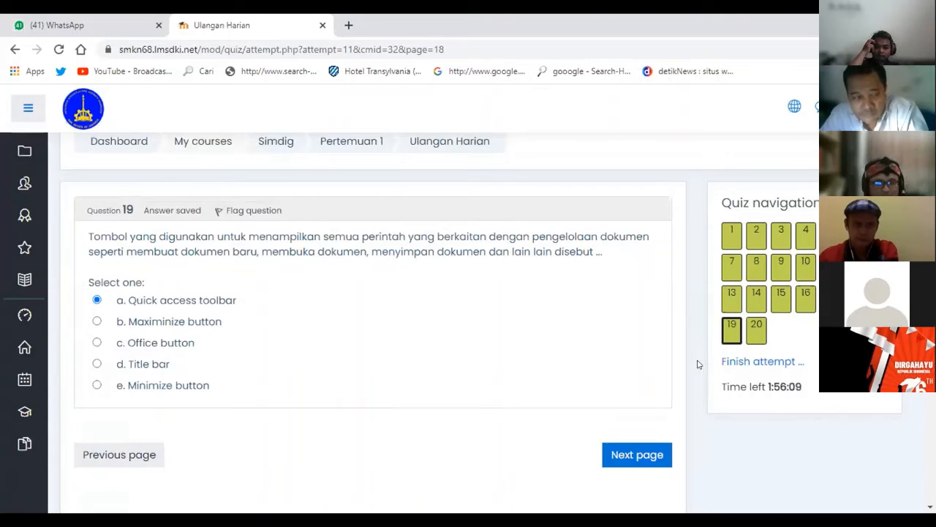
{"action": "left_click", "coordinate": [146, 456]}
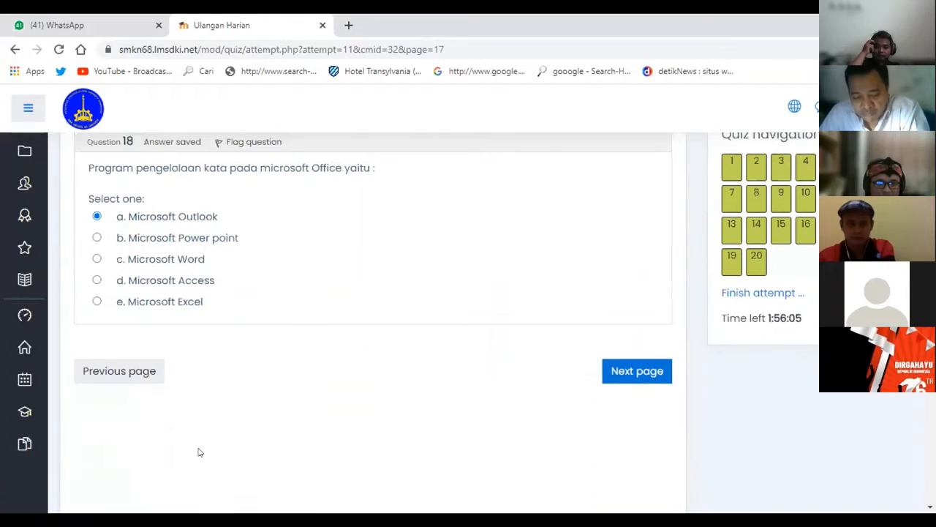
{"action": "left_click", "coordinate": [117, 372]}
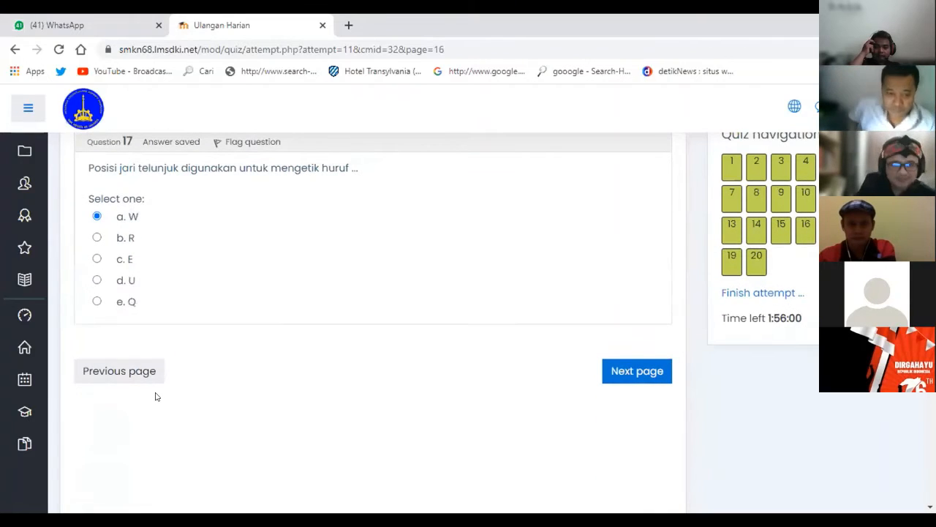
{"action": "left_click", "coordinate": [126, 373]}
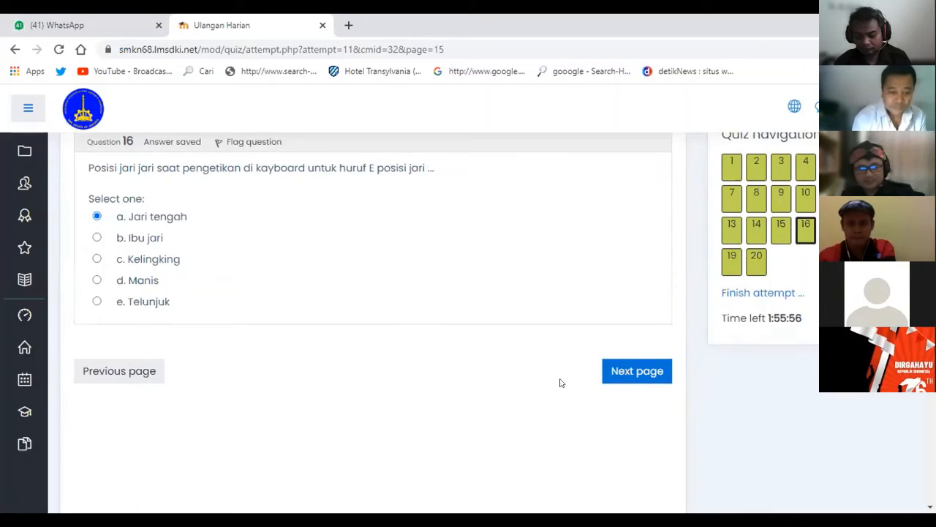
{"action": "left_click", "coordinate": [640, 375]}
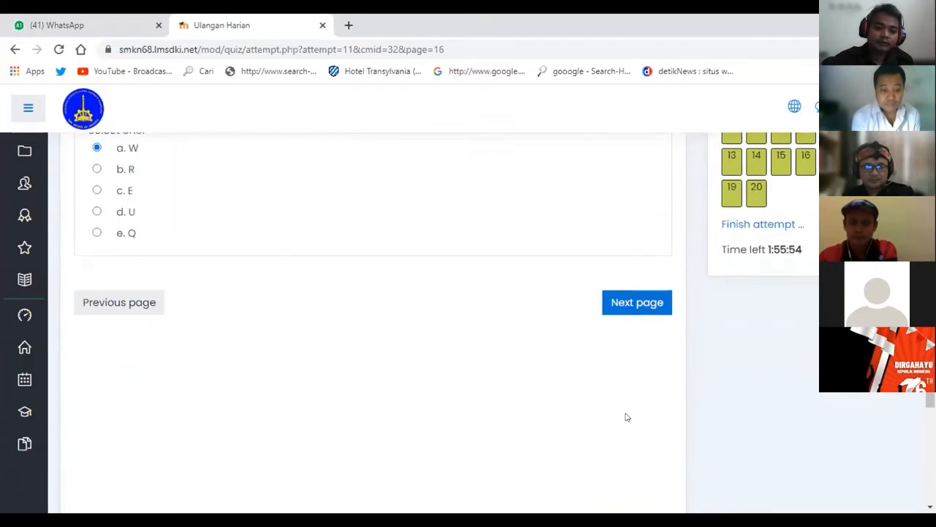
{"action": "left_click", "coordinate": [624, 303]}
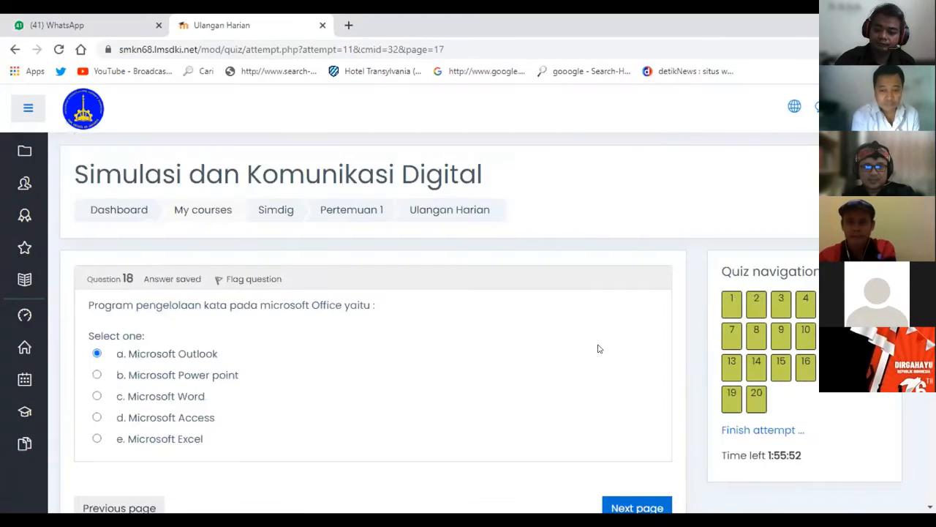
{"action": "left_click", "coordinate": [628, 362]}
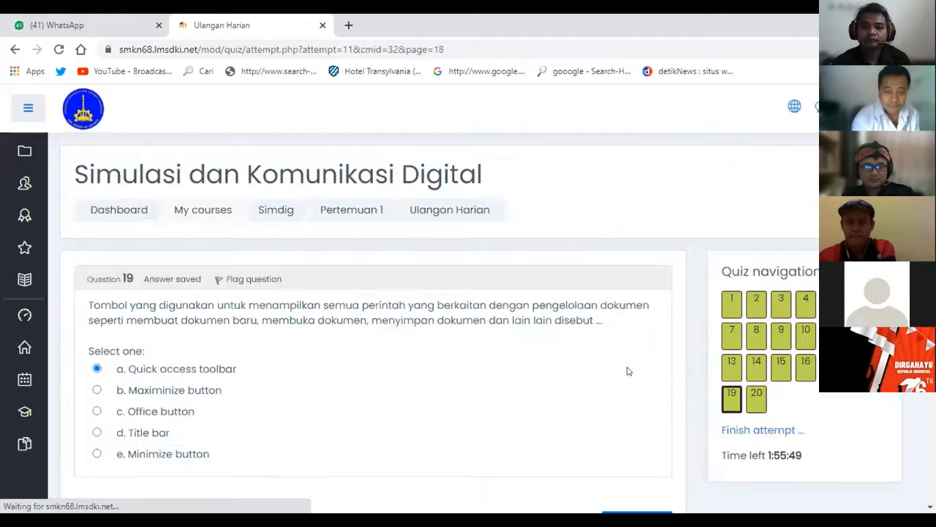
Advance to question 20, answered with Copy and saved.
{"action": "left_click", "coordinate": [636, 319]}
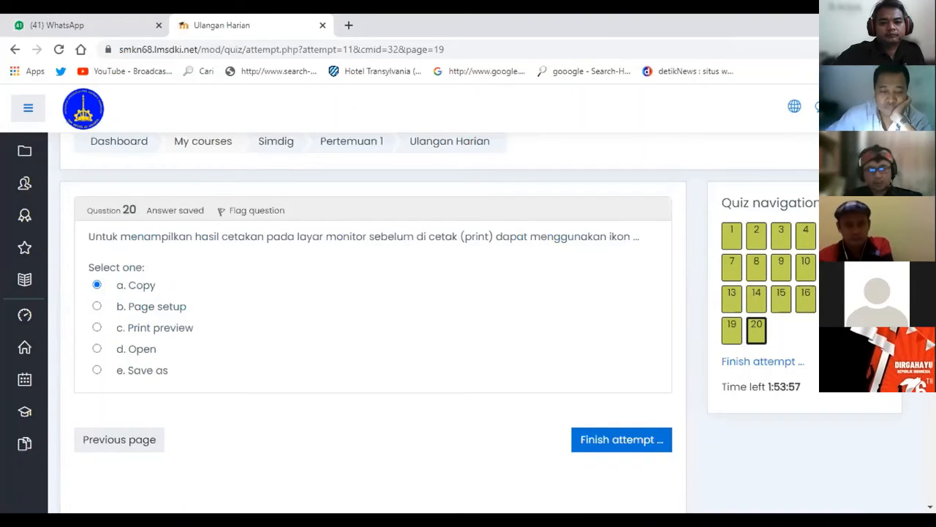
{"action": "left_click", "coordinate": [88, 22]}
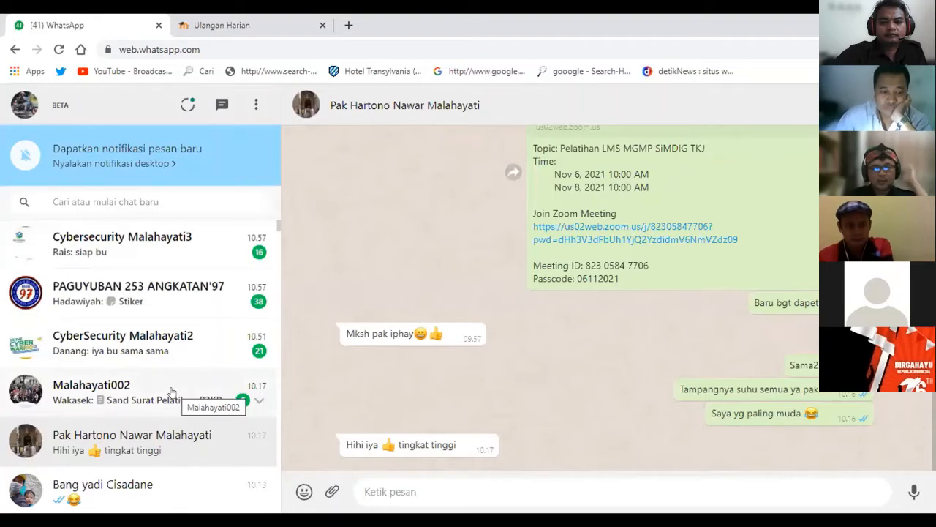
{"action": "scroll", "coordinate": [172, 393], "scroll_direction": "down", "scroll_amount": 4}
{"action": "scroll", "coordinate": [171, 393], "scroll_direction": "up", "scroll_amount": 4}
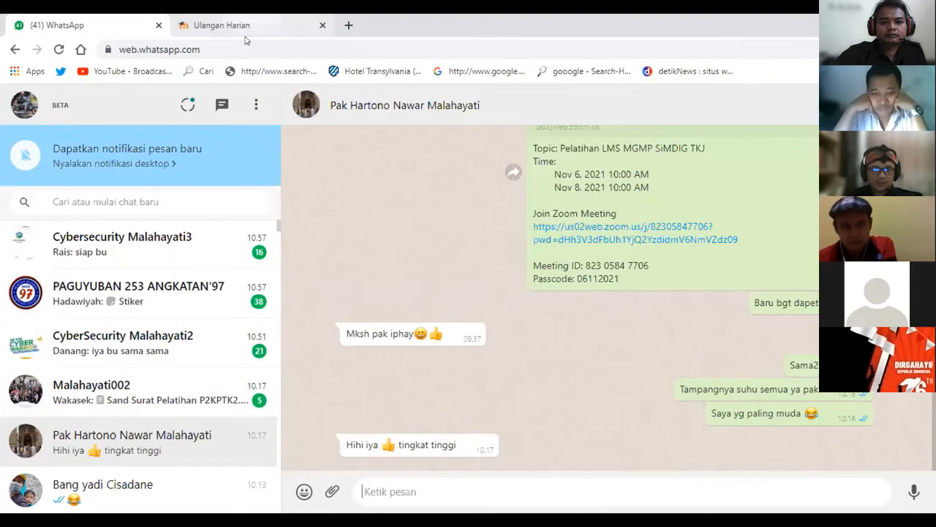
{"action": "left_click", "coordinate": [221, 25]}
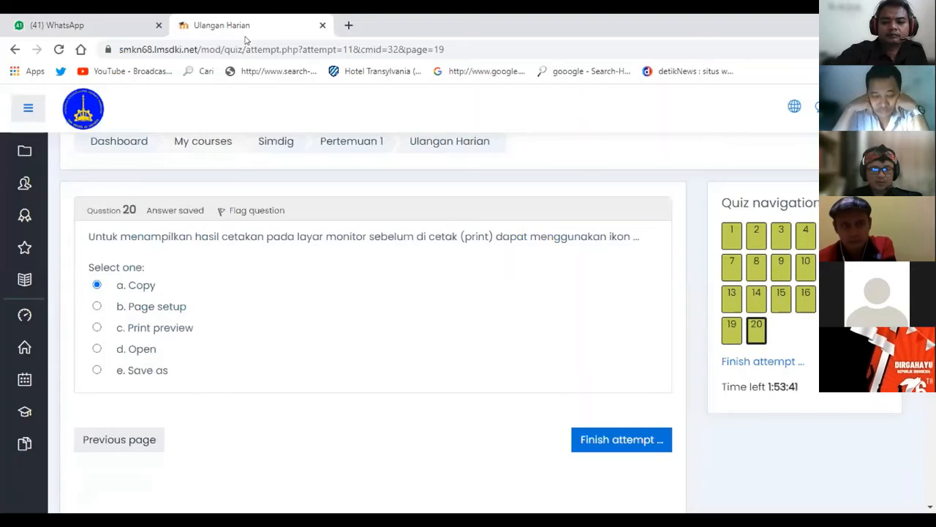
Glance at the WhatsApp chats twice, then finish the Ulangan Harian attempt to reach its summary.
{"action": "left_click", "coordinate": [128, 25]}
{"action": "left_click", "coordinate": [183, 24]}
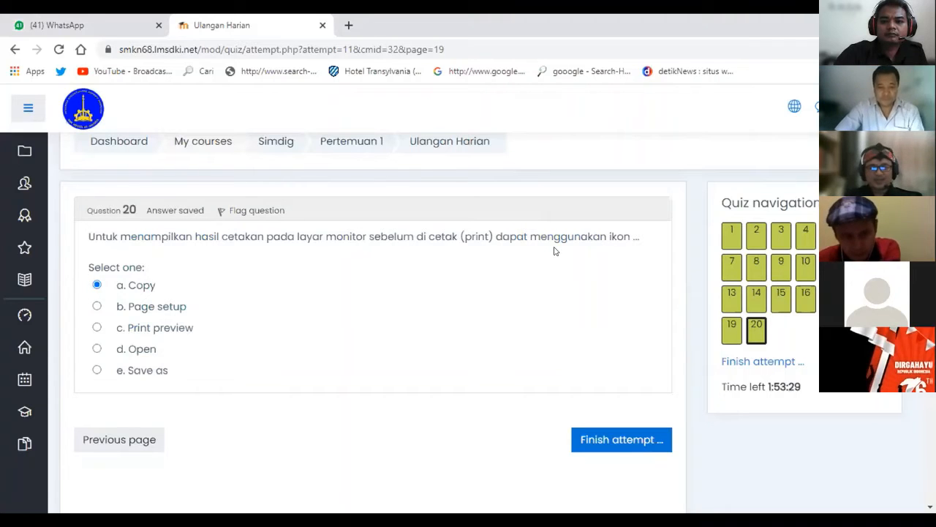
{"action": "left_click", "coordinate": [102, 22]}
{"action": "left_click", "coordinate": [189, 29]}
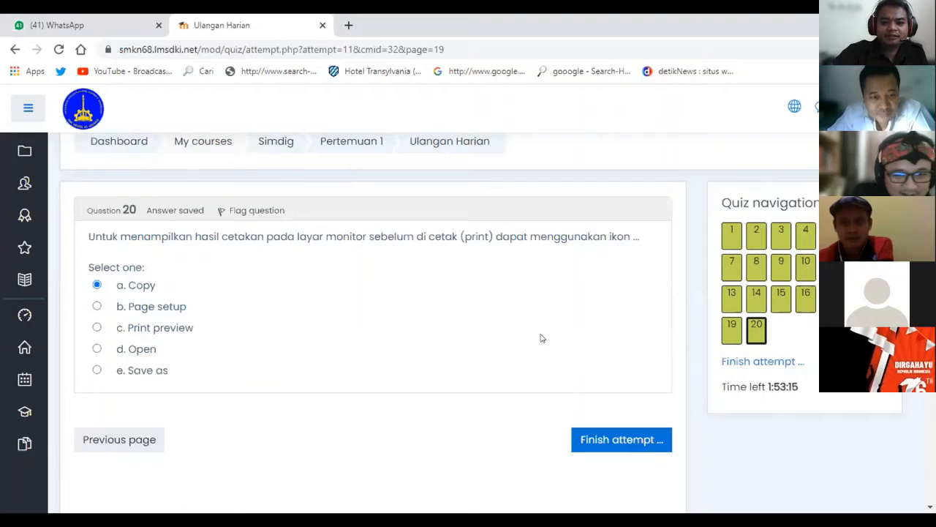
{"action": "scroll", "coordinate": [541, 338], "scroll_direction": "down", "scroll_amount": 1}
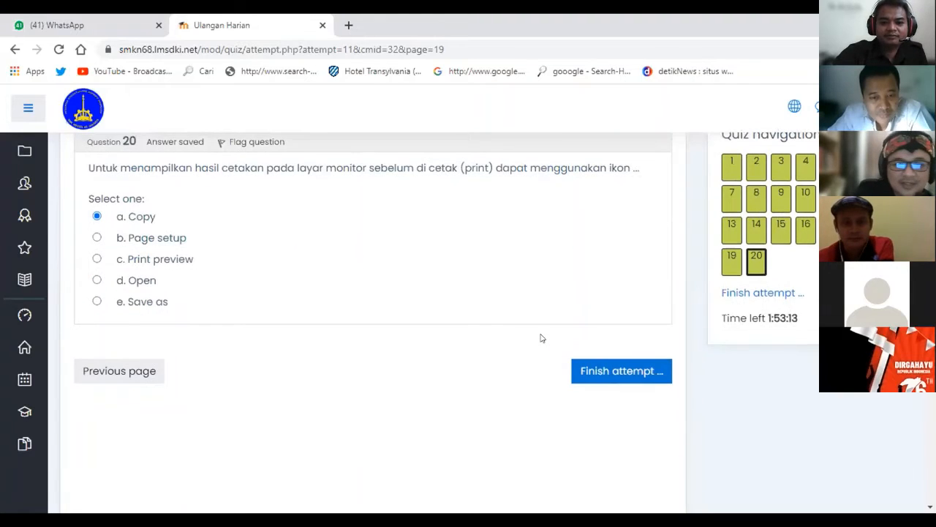
{"action": "left_click", "coordinate": [600, 367]}
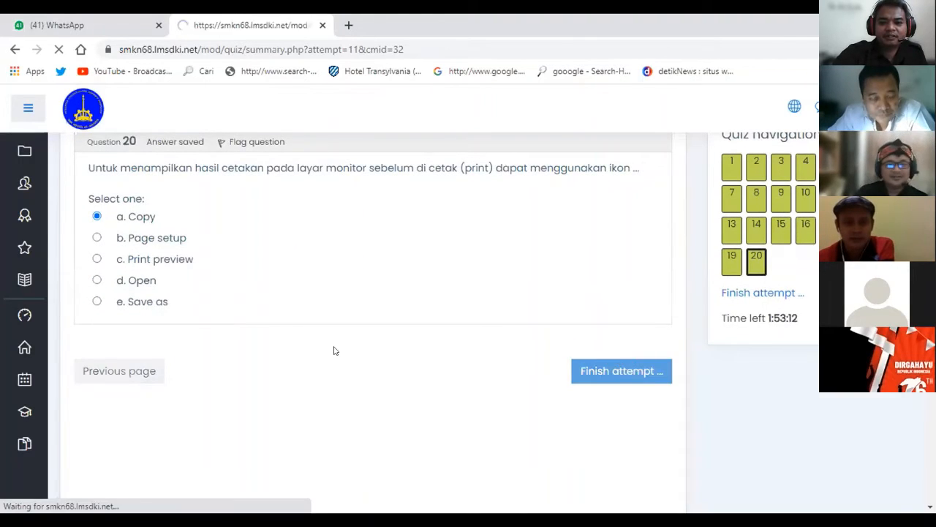
Leave the summary, dismiss the 'Invalid course module ID' error, and reopen the Simdig course from My courses.
{"action": "left_click", "coordinate": [564, 277]}
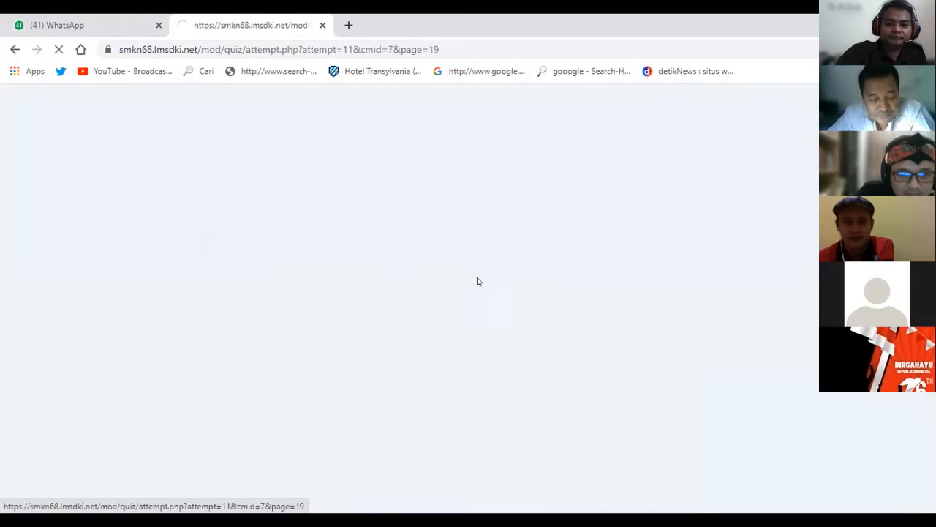
{"action": "left_click", "coordinate": [539, 360]}
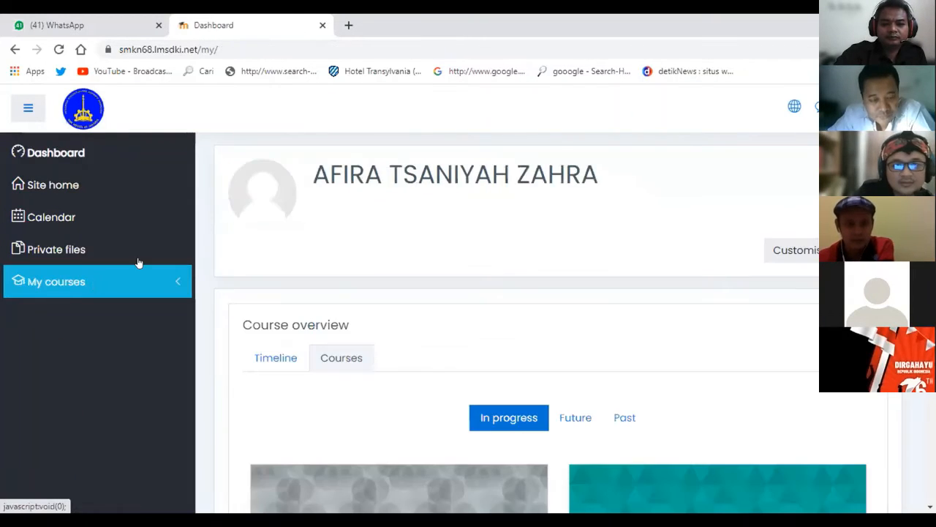
{"action": "left_click", "coordinate": [94, 288]}
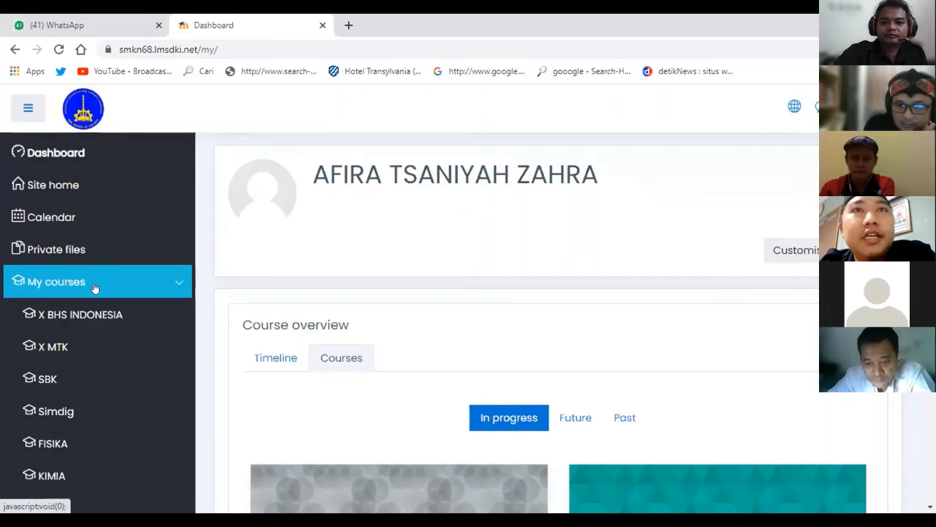
{"action": "left_click", "coordinate": [80, 412]}
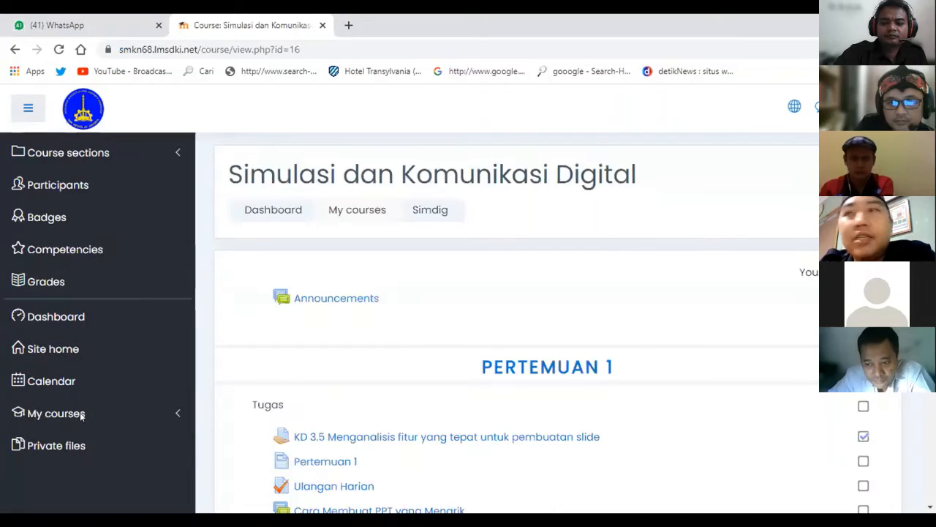
Scroll the Simulasi dan Komunikasi Digital course page down to its Pertemuan 1 activities.
{"action": "scroll", "coordinate": [351, 369], "scroll_direction": "down", "scroll_amount": 2}
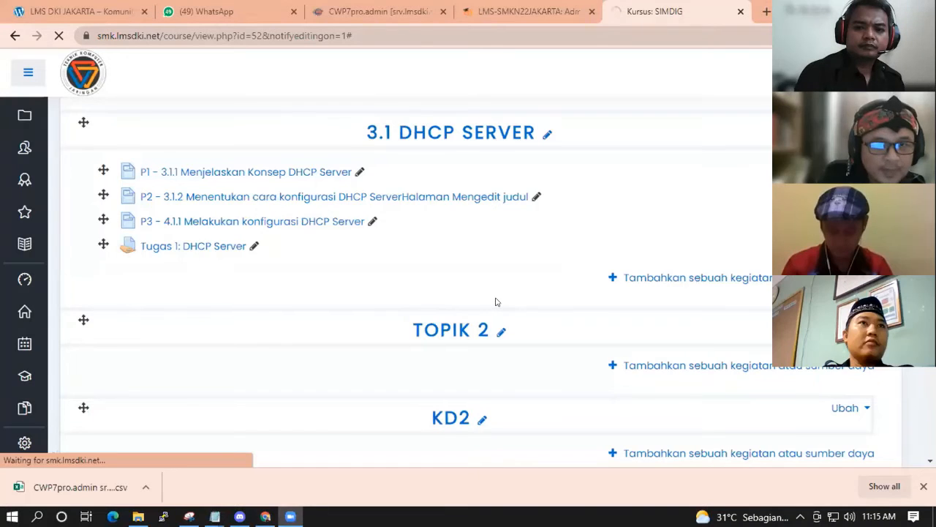
{"action": "scroll", "coordinate": [500, 305], "scroll_direction": "up", "scroll_amount": 6}
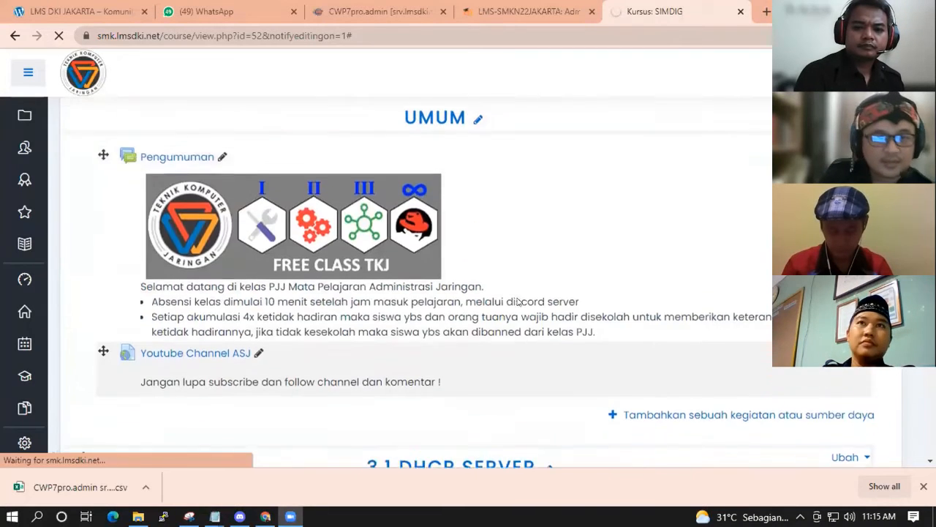
{"action": "scroll", "coordinate": [583, 306], "scroll_direction": "down", "scroll_amount": 2}
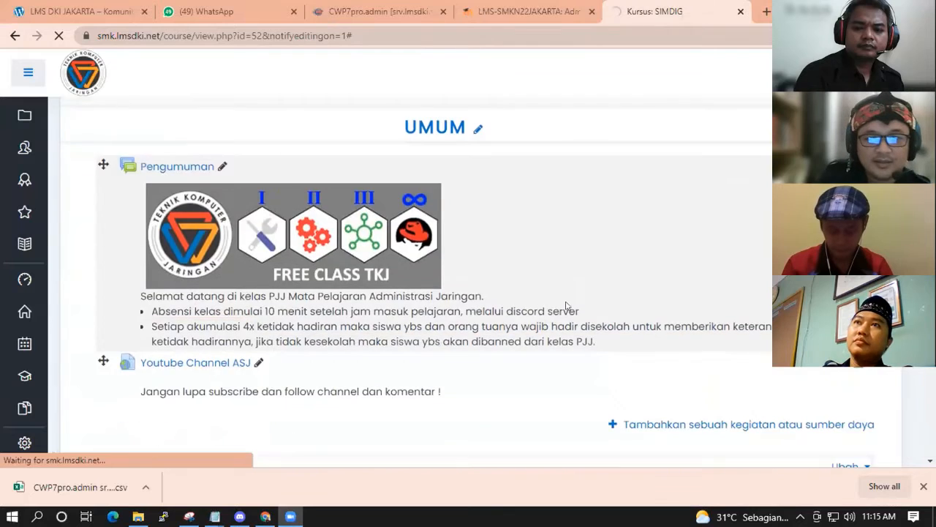
{"action": "scroll", "coordinate": [568, 307], "scroll_direction": "up", "scroll_amount": 2}
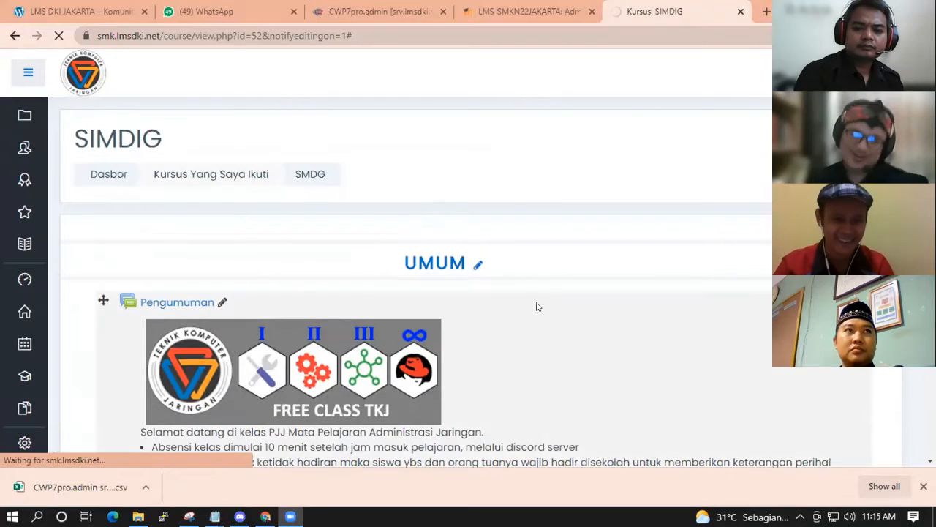
{"action": "scroll", "coordinate": [536, 306], "scroll_direction": "down", "scroll_amount": 1}
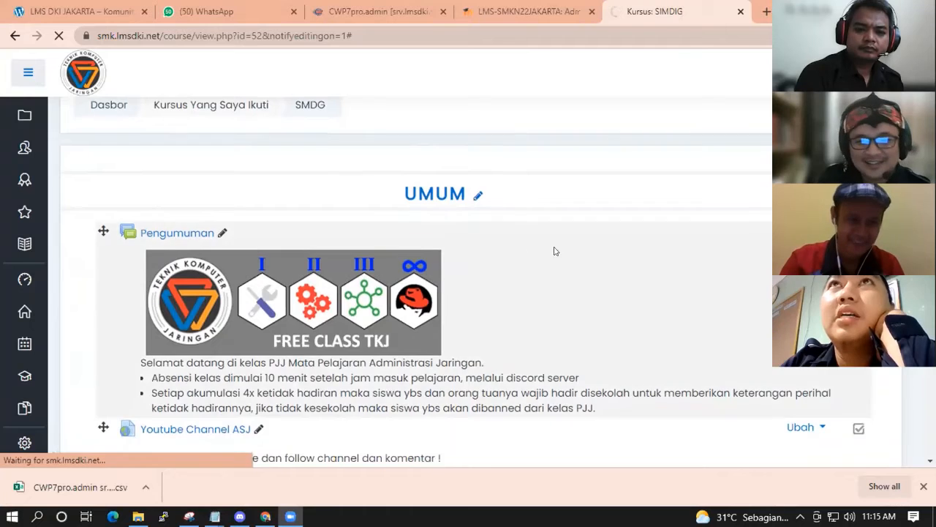
{"action": "scroll", "coordinate": [524, 258], "scroll_direction": "down", "scroll_amount": 2}
{"action": "scroll", "coordinate": [531, 224], "scroll_direction": "up", "scroll_amount": 2}
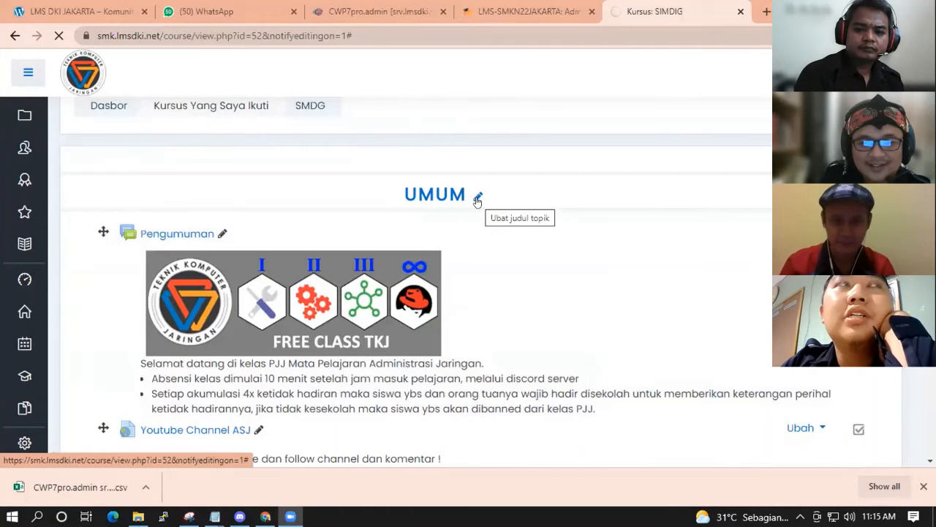
Reload the SIMDIG course page with lang=en and scroll to the 3.1 DHCP Server section.
{"action": "left_click", "coordinate": [477, 198]}
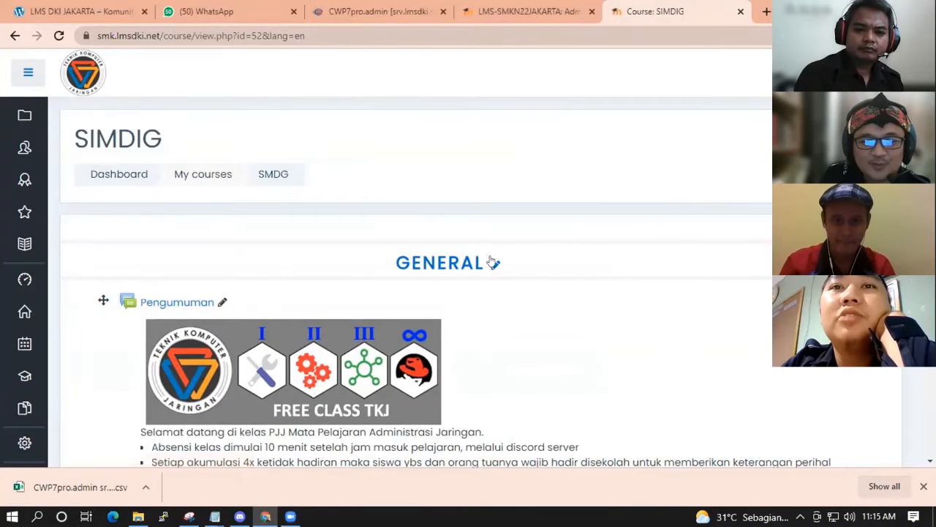
{"action": "scroll", "coordinate": [579, 257], "scroll_direction": "down", "scroll_amount": 3}
{"action": "scroll", "coordinate": [564, 259], "scroll_direction": "up", "scroll_amount": 2}
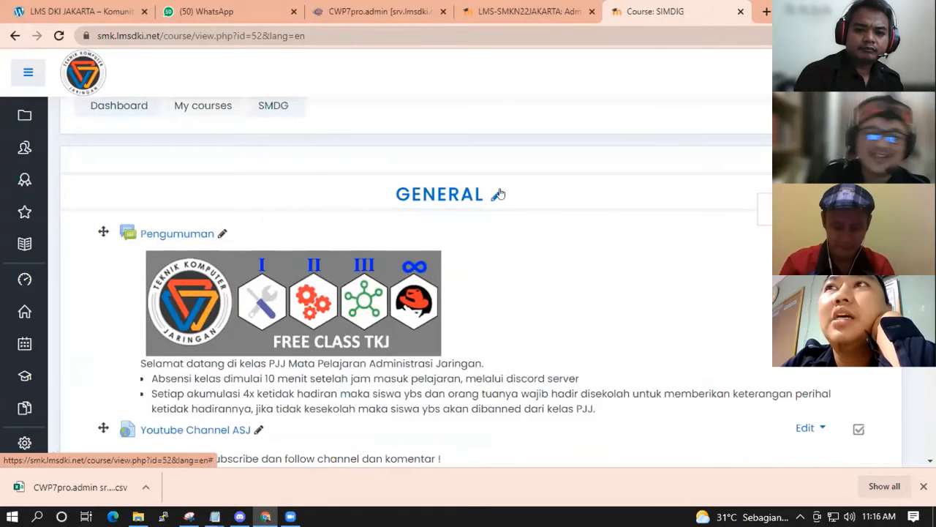
{"action": "scroll", "coordinate": [524, 326], "scroll_direction": "down", "scroll_amount": 1}
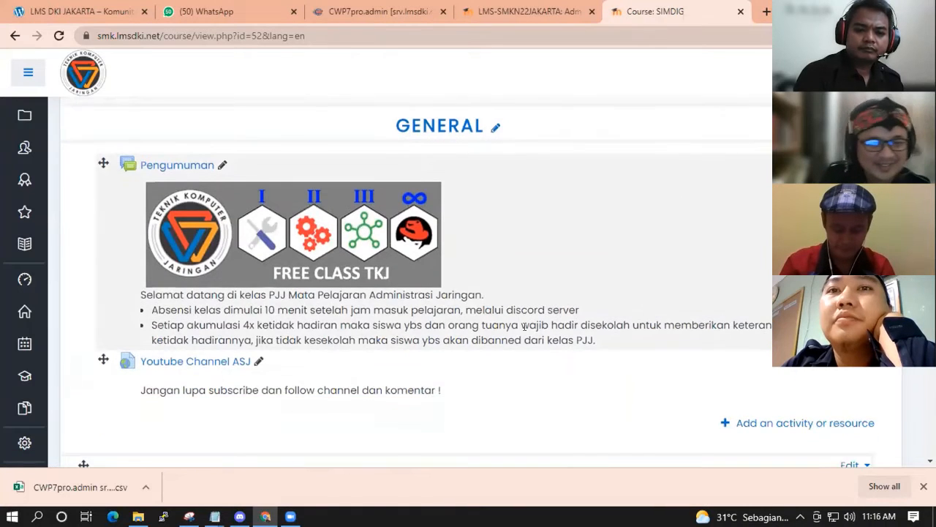
{"action": "scroll", "coordinate": [524, 327], "scroll_direction": "down", "scroll_amount": 3}
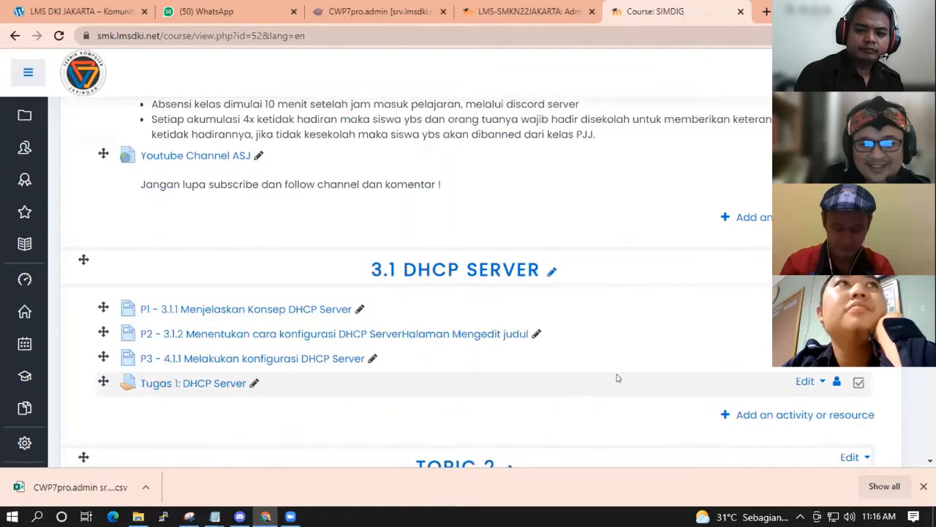
{"action": "scroll", "coordinate": [836, 420], "scroll_direction": "up", "scroll_amount": 1}
{"action": "scroll", "coordinate": [788, 414], "scroll_direction": "down", "scroll_amount": 1}
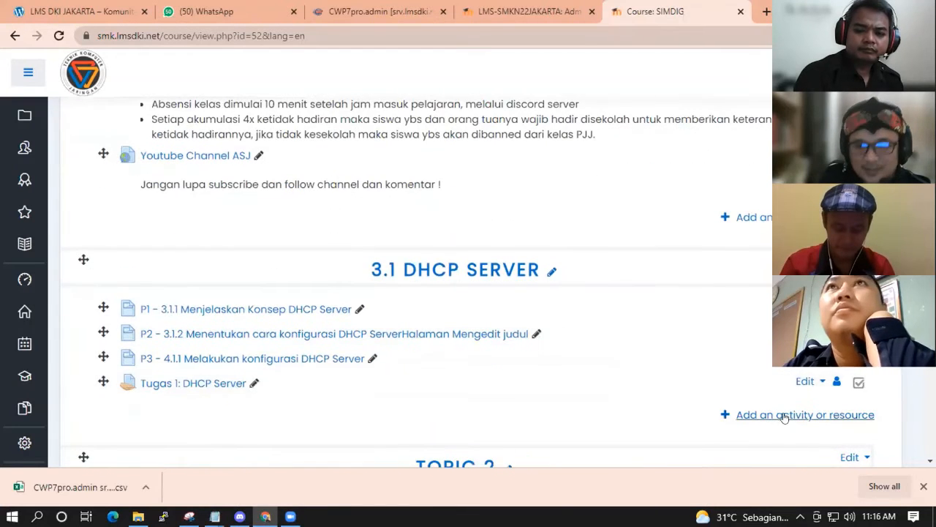
Add a Quiz activity under 3.1 DHCP Server and scroll through its empty settings form.
{"action": "left_click", "coordinate": [788, 415]}
{"action": "scroll", "coordinate": [440, 255], "scroll_direction": "down", "scroll_amount": 2}
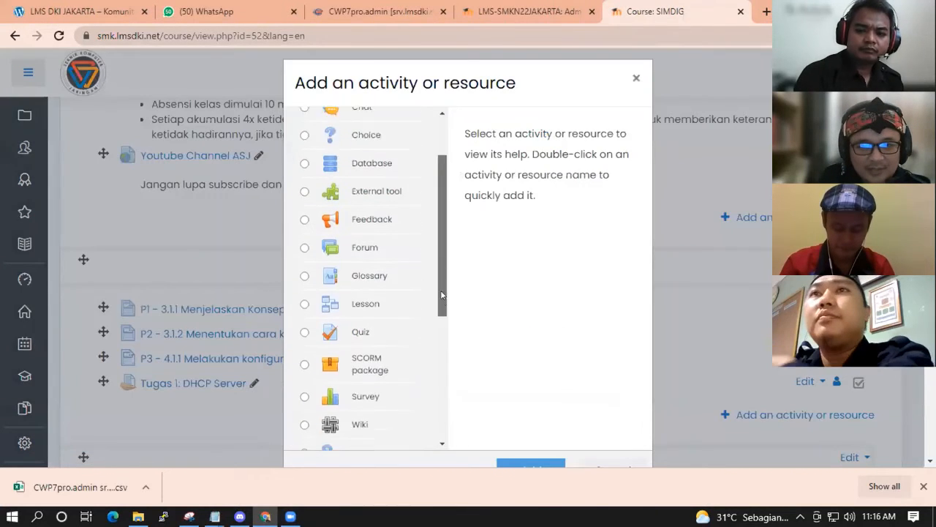
{"action": "left_click", "coordinate": [333, 294]}
{"action": "left_click", "coordinate": [531, 464]}
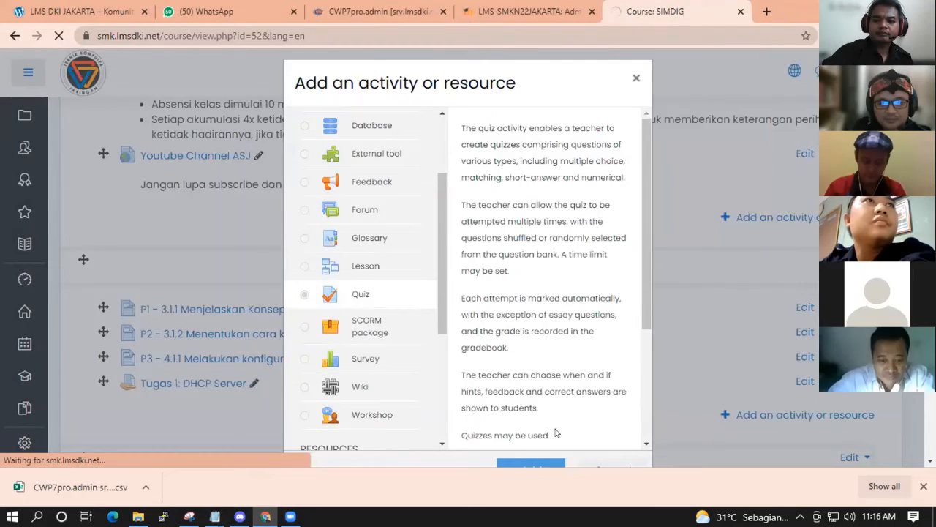
{"action": "scroll", "coordinate": [555, 433], "scroll_direction": "down", "scroll_amount": 2}
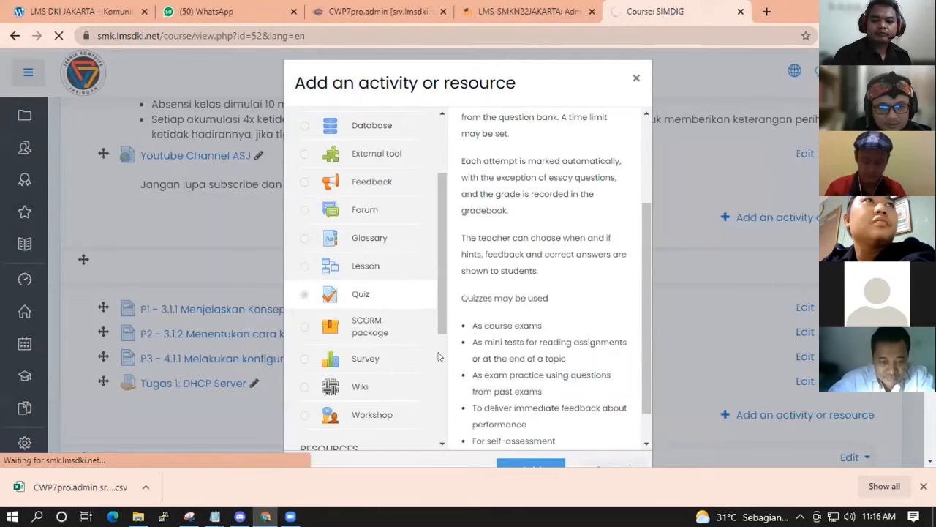
{"action": "scroll", "coordinate": [534, 329], "scroll_direction": "down", "scroll_amount": 3}
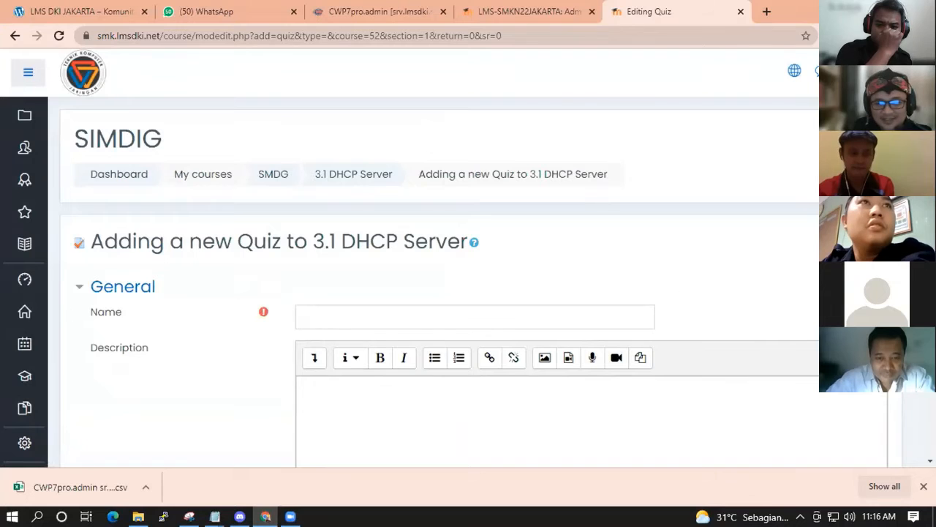
Expand the quiz's Timing section and highlight the Open, Close and Time limit settings.
{"action": "scroll", "coordinate": [585, 327], "scroll_direction": "down", "scroll_amount": 5}
{"action": "scroll", "coordinate": [585, 328], "scroll_direction": "up", "scroll_amount": 1}
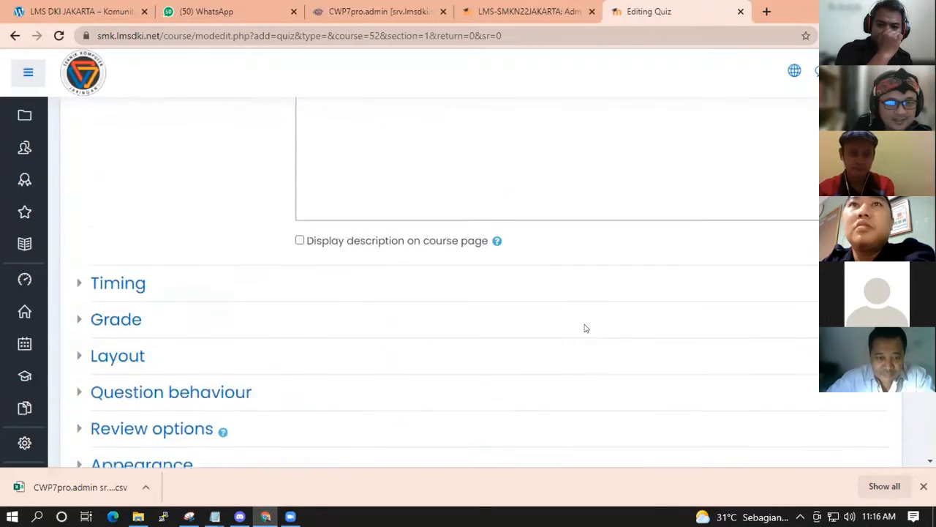
{"action": "scroll", "coordinate": [586, 328], "scroll_direction": "up", "scroll_amount": 3}
{"action": "scroll", "coordinate": [619, 315], "scroll_direction": "down", "scroll_amount": 2}
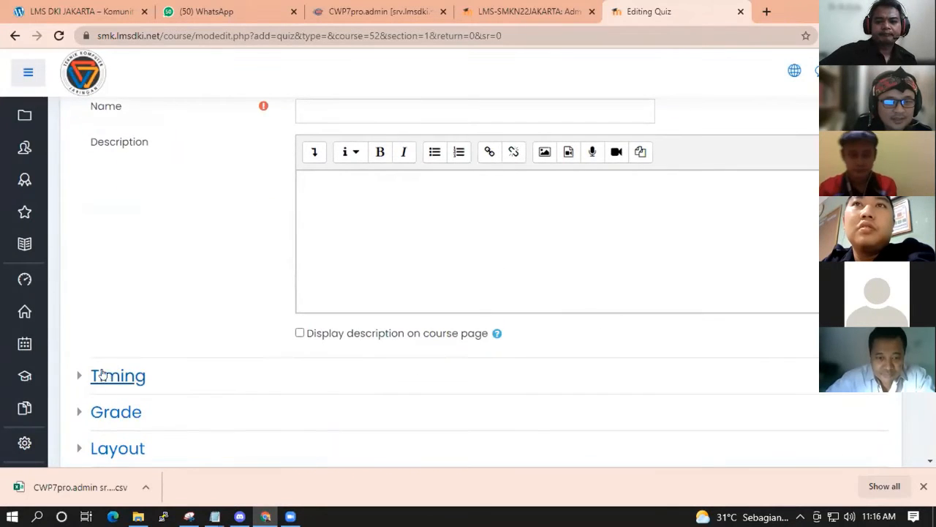
{"action": "left_click", "coordinate": [103, 374]}
{"action": "scroll", "coordinate": [519, 356], "scroll_direction": "down", "scroll_amount": 2}
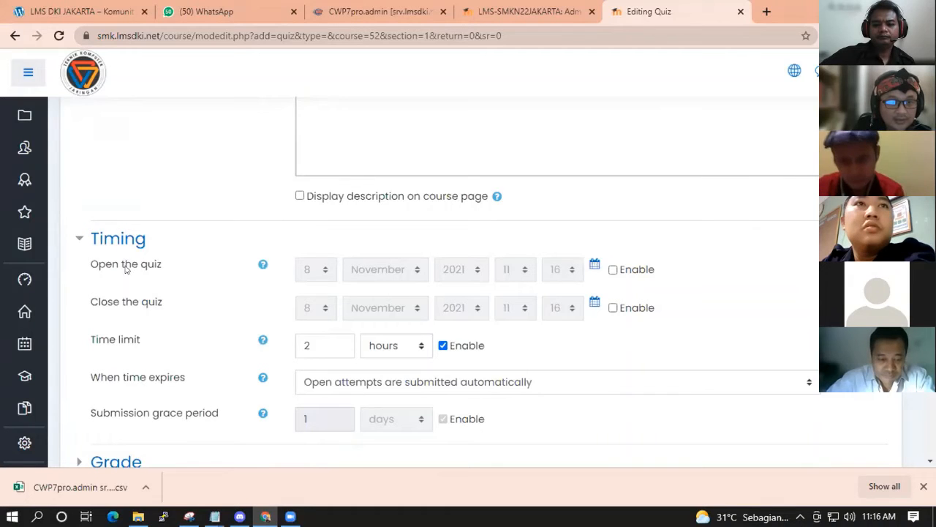
{"action": "left_click_drag", "start_coordinate": [89, 268], "coordinate": [172, 263]}
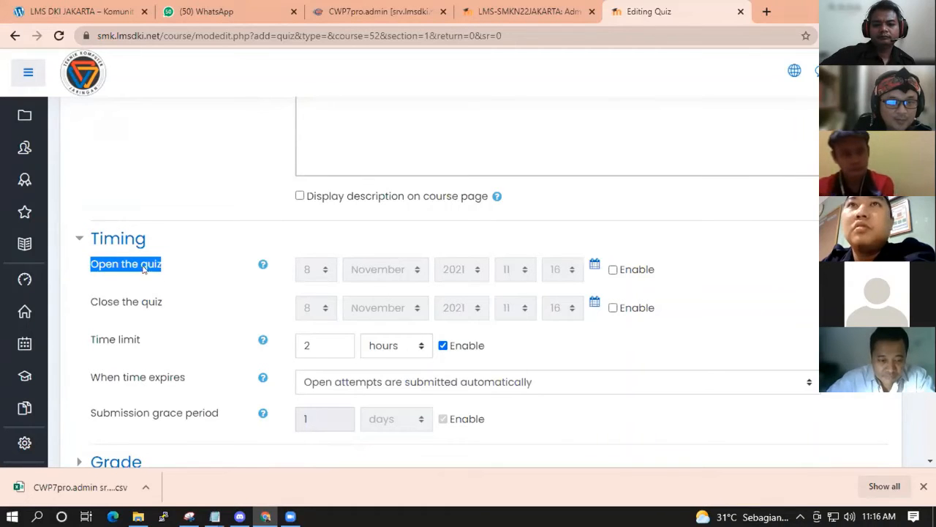
{"action": "left_click_drag", "start_coordinate": [86, 305], "coordinate": [168, 304]}
{"action": "left_click_drag", "start_coordinate": [86, 267], "coordinate": [188, 268]}
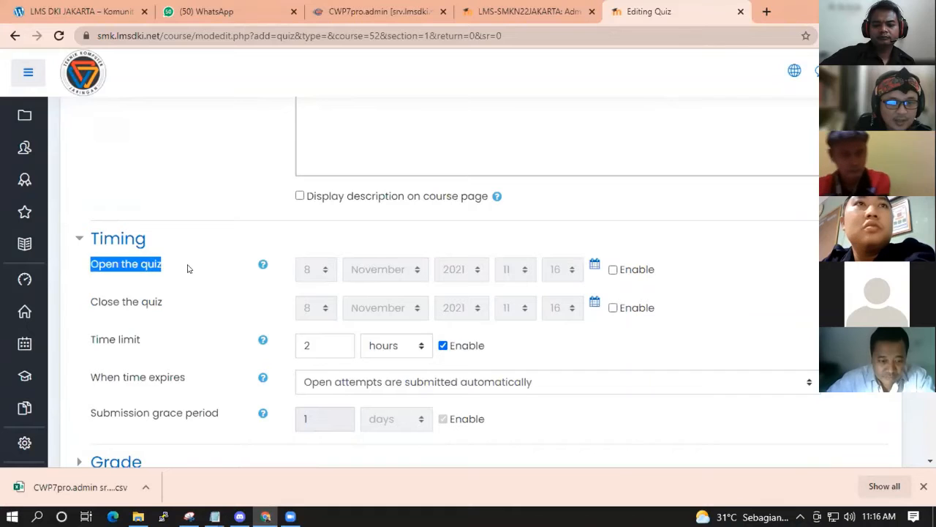
{"action": "left_click_drag", "start_coordinate": [86, 304], "coordinate": [167, 304]}
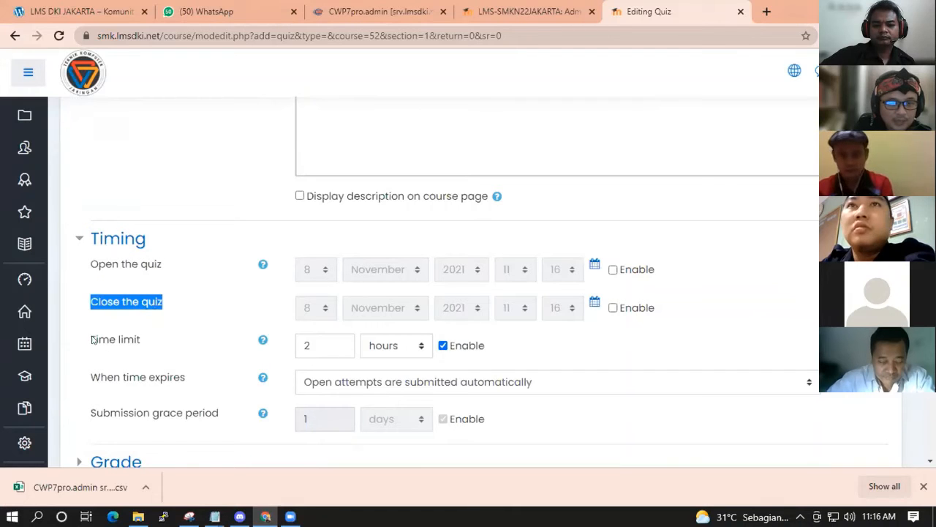
{"action": "left_click_drag", "start_coordinate": [87, 341], "coordinate": [147, 347]}
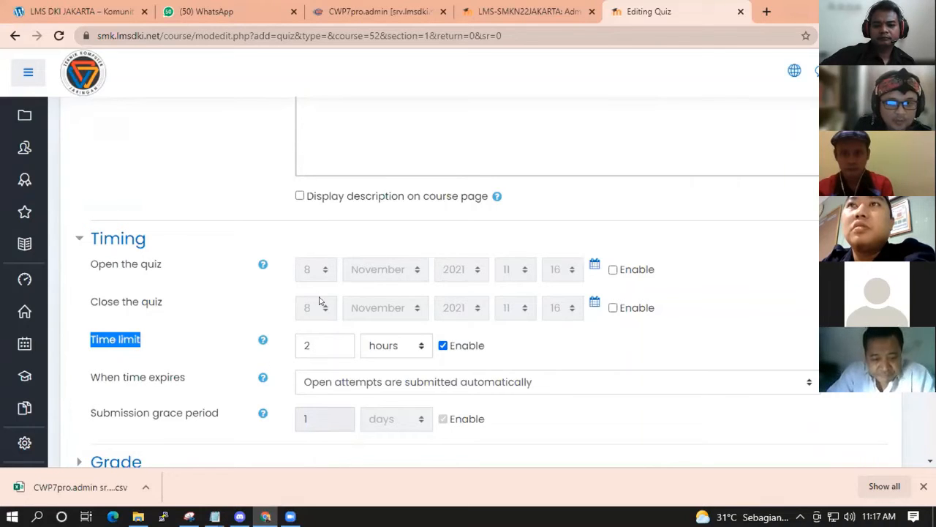
Select the time limit value 2 so it can be replaced.
{"action": "double_click", "coordinate": [308, 346]}
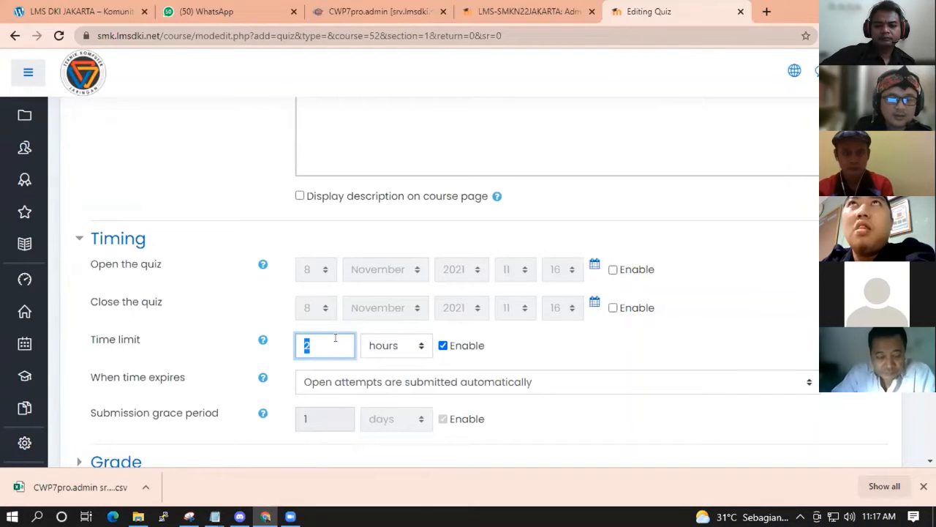
{"action": "left_click", "coordinate": [335, 339]}
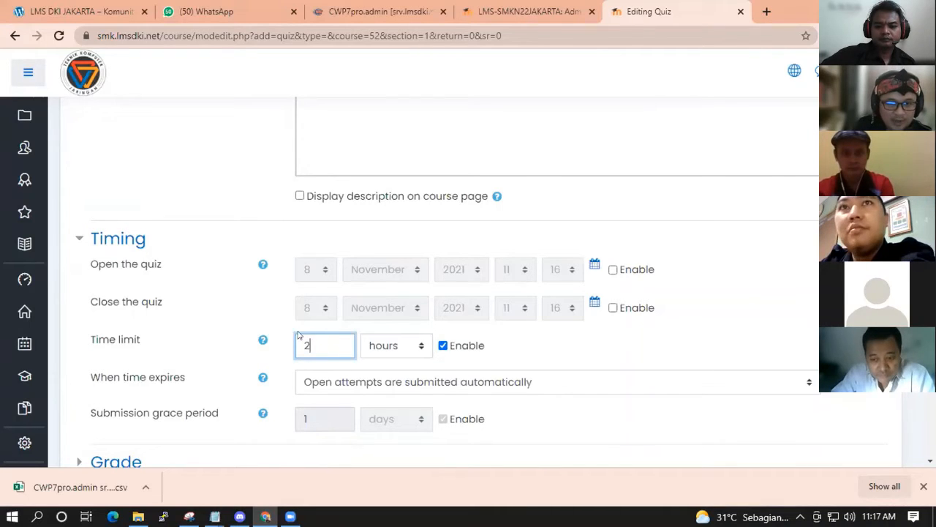
{"action": "left_click_drag", "start_coordinate": [323, 345], "coordinate": [293, 341]}
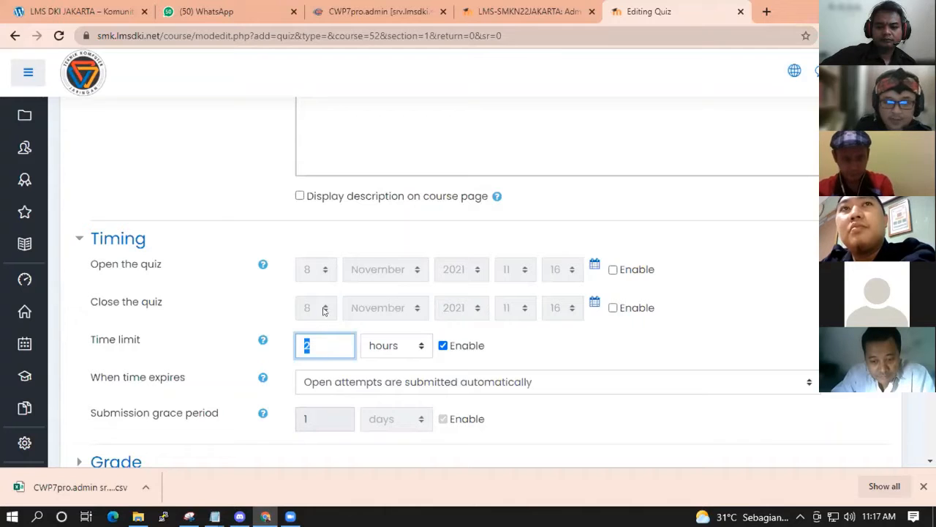
Enable the quiz opening and closing dates, checking today's date on the calendar.
{"action": "left_click", "coordinate": [621, 349]}
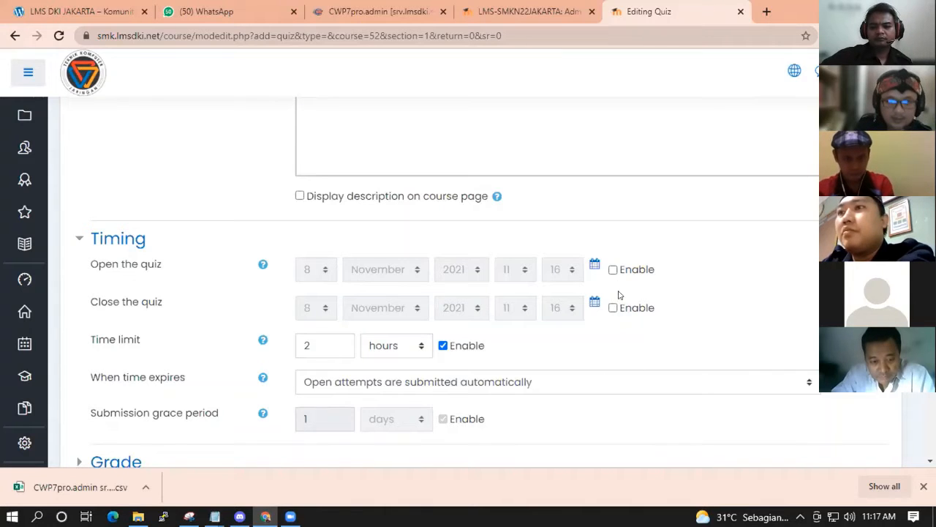
{"action": "left_click", "coordinate": [613, 269]}
{"action": "left_click", "coordinate": [613, 308]}
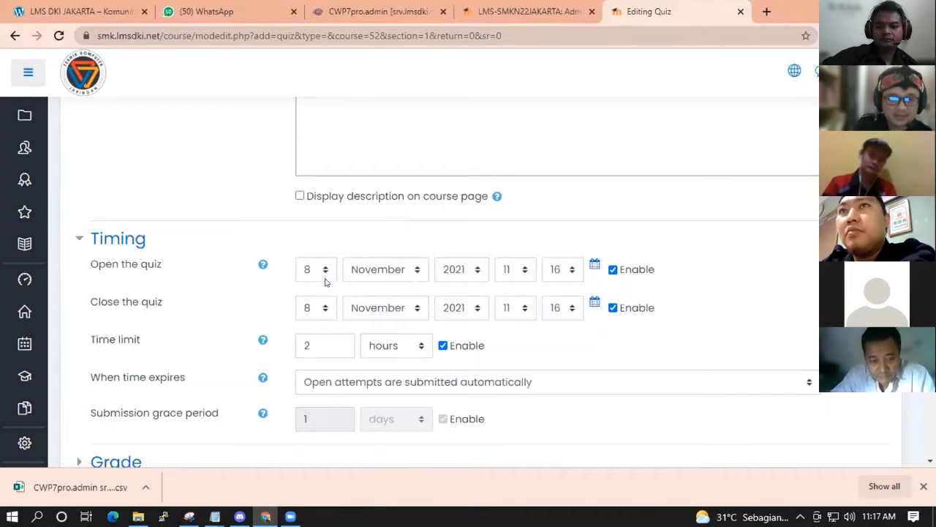
{"action": "left_click", "coordinate": [878, 516]}
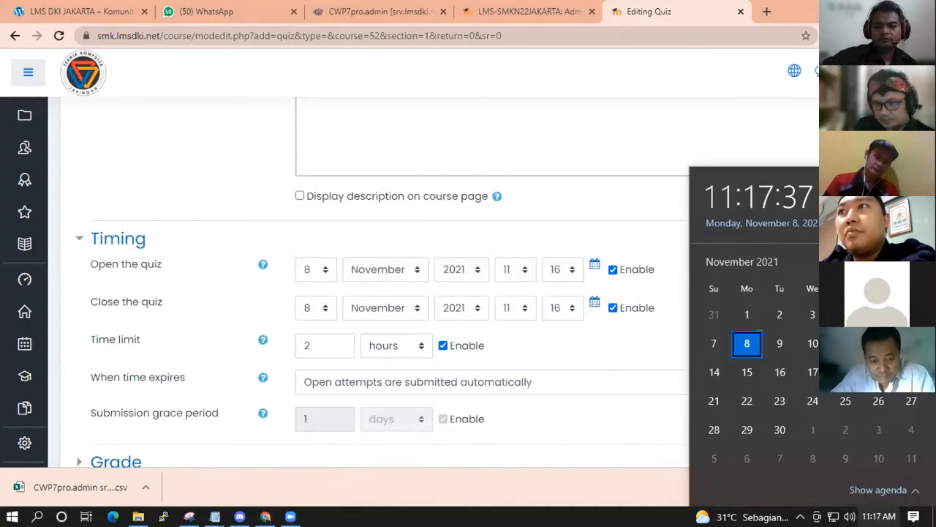
{"action": "left_click", "coordinate": [878, 517]}
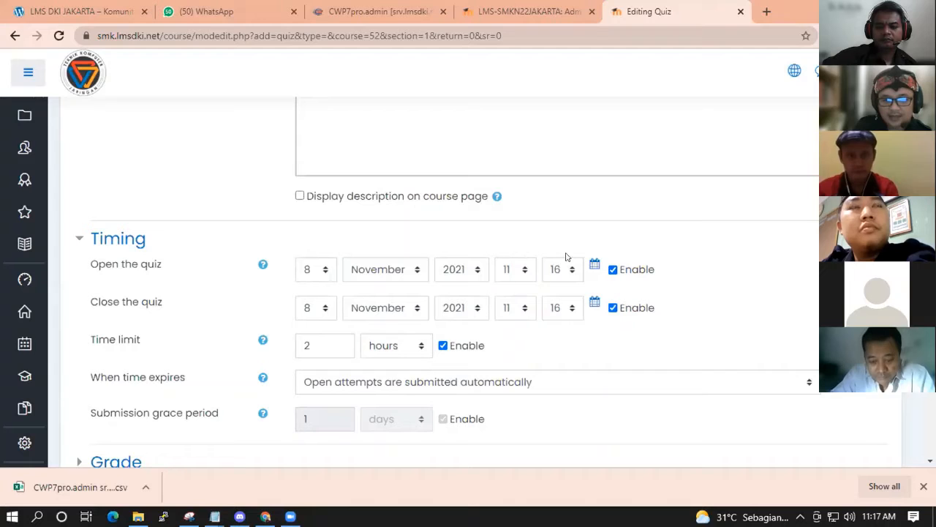
Set the closing hour to 13 and change the time limit to 1 hour.
{"action": "left_click", "coordinate": [519, 313]}
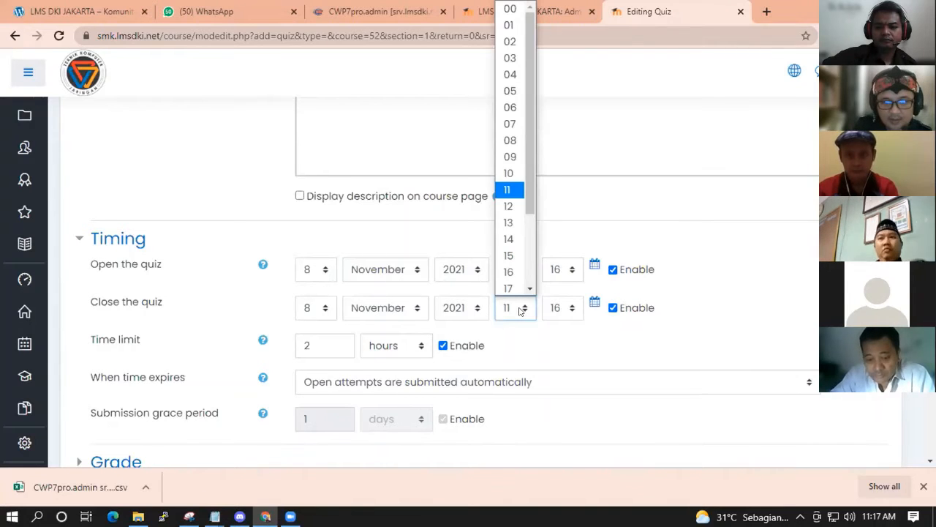
{"action": "left_click", "coordinate": [507, 222]}
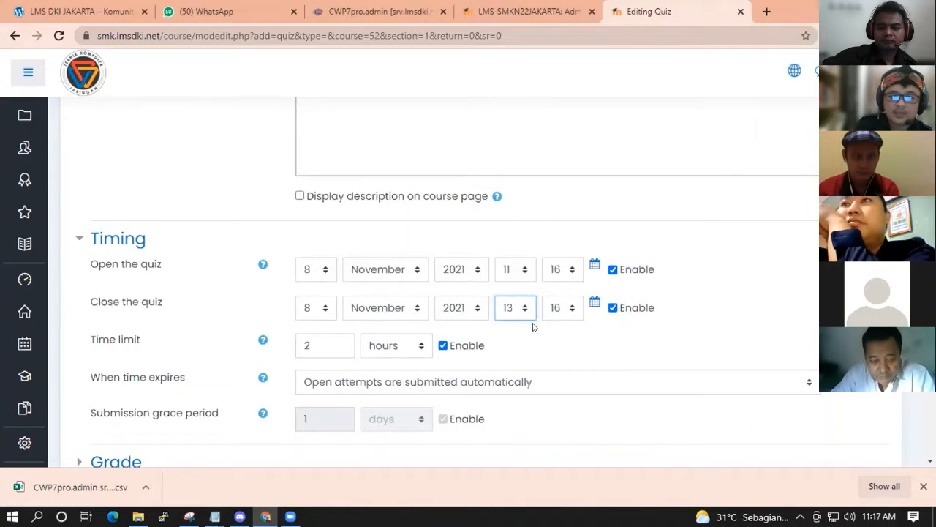
{"action": "left_click_drag", "start_coordinate": [307, 347], "coordinate": [292, 347]}
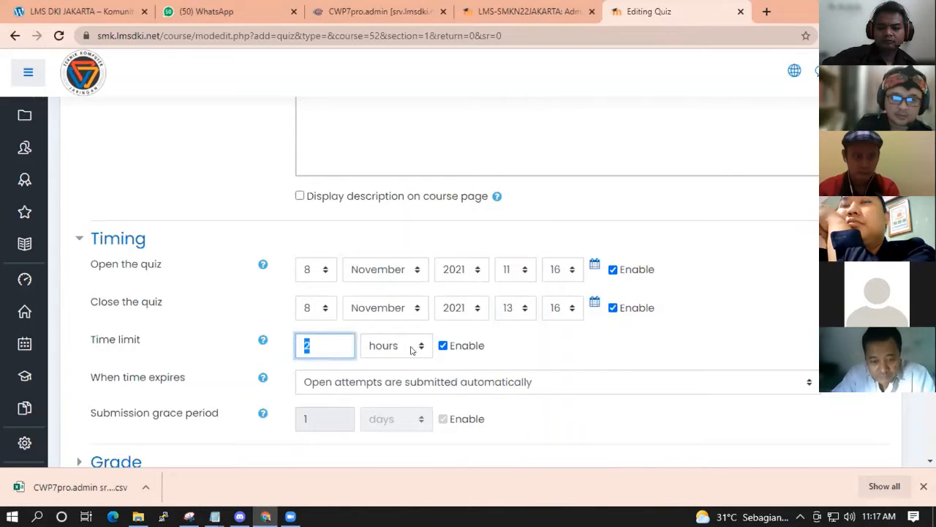
{"action": "type", "text": "1"}
{"action": "left_click", "coordinate": [538, 333]}
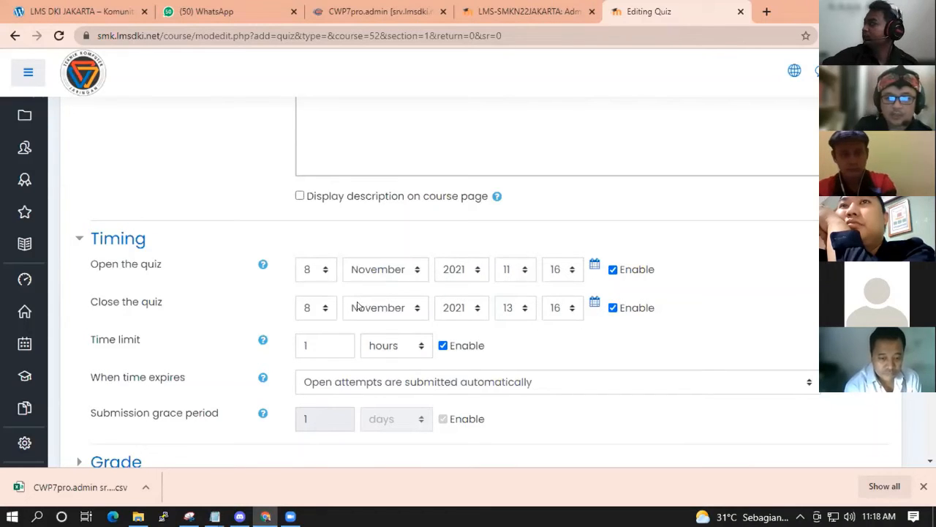
Set the quiz closing time to 9 November at 09, leaving the time-expiry option unchanged.
{"action": "left_click", "coordinate": [314, 307]}
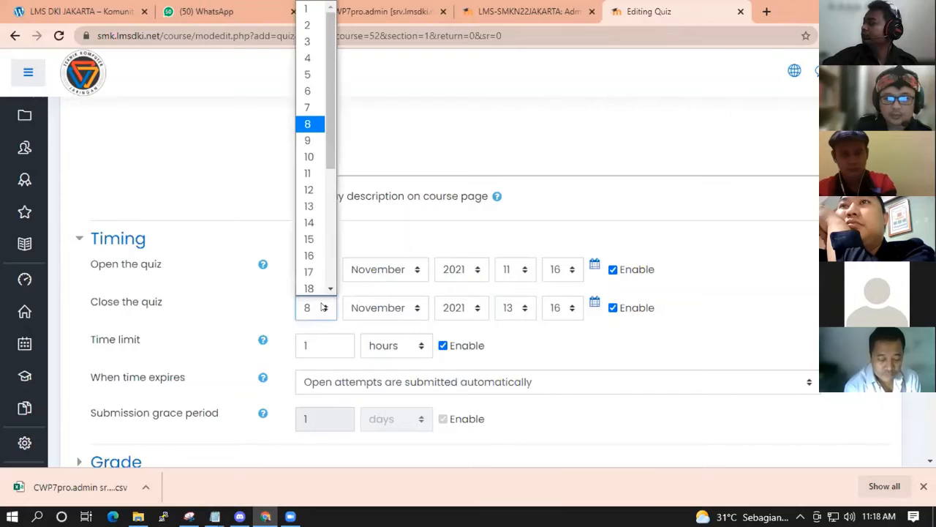
{"action": "left_click", "coordinate": [314, 139]}
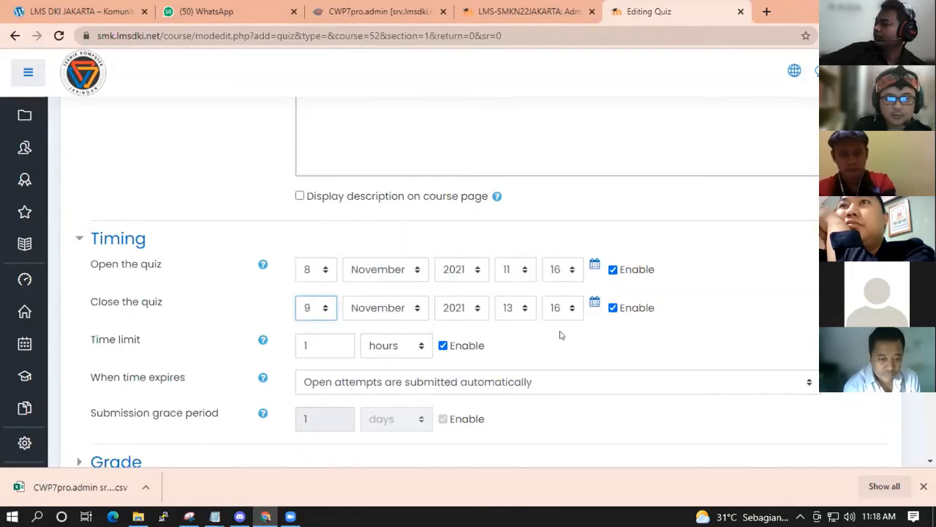
{"action": "left_click", "coordinate": [512, 307]}
{"action": "left_click", "coordinate": [513, 155]}
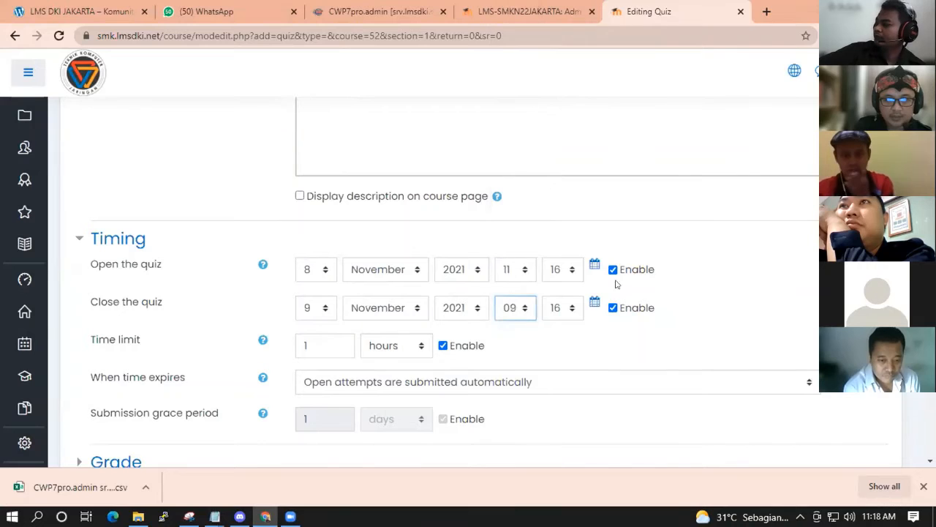
{"action": "left_click", "coordinate": [667, 383]}
{"action": "left_click", "coordinate": [564, 317]}
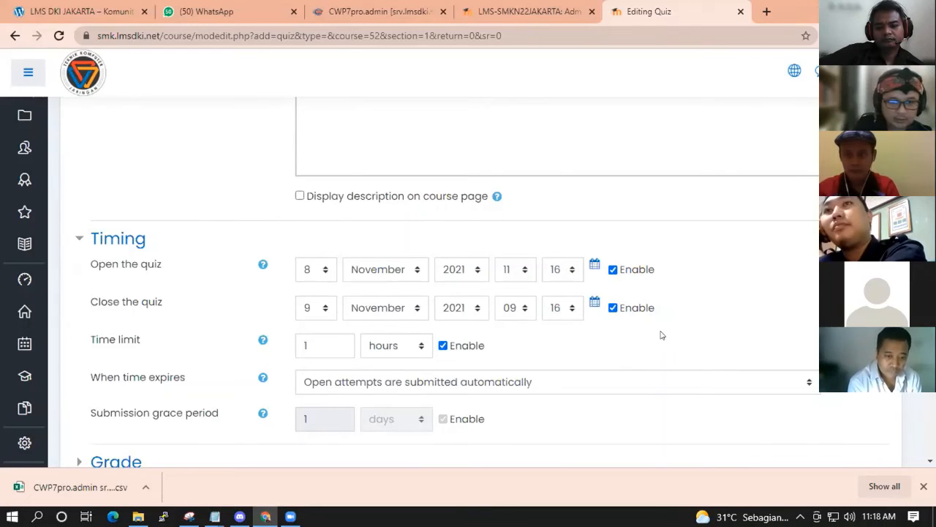
Toggle the time limit off and back on, and review the time-expiry choices.
{"action": "scroll", "coordinate": [660, 334], "scroll_direction": "down", "scroll_amount": 1}
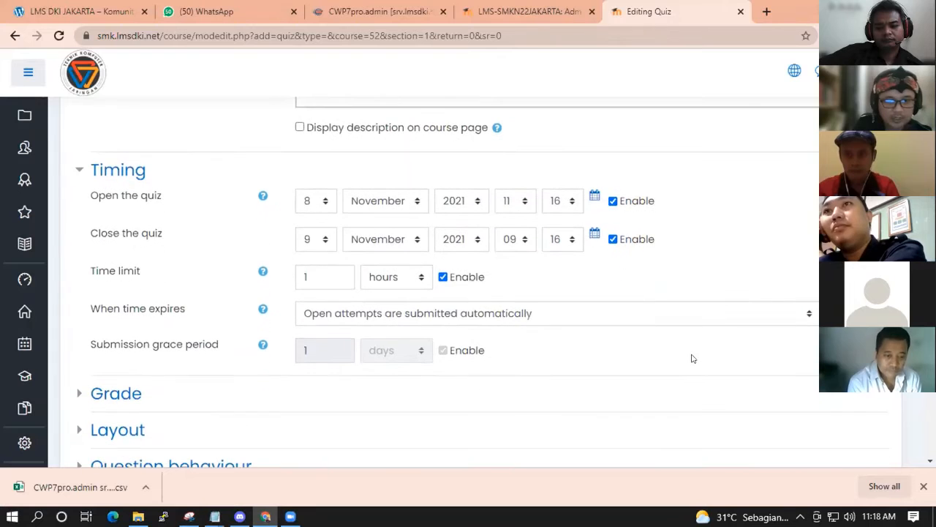
{"action": "left_click", "coordinate": [443, 278]}
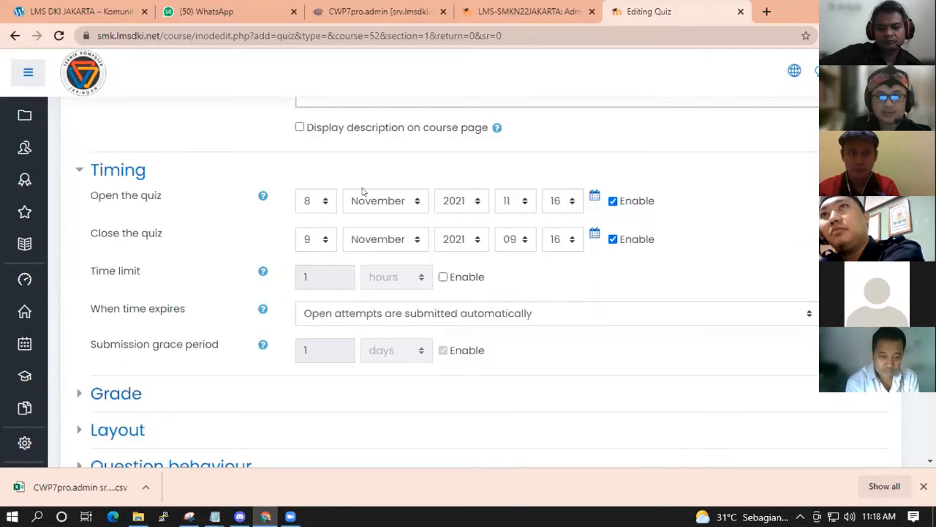
{"action": "left_click", "coordinate": [442, 277]}
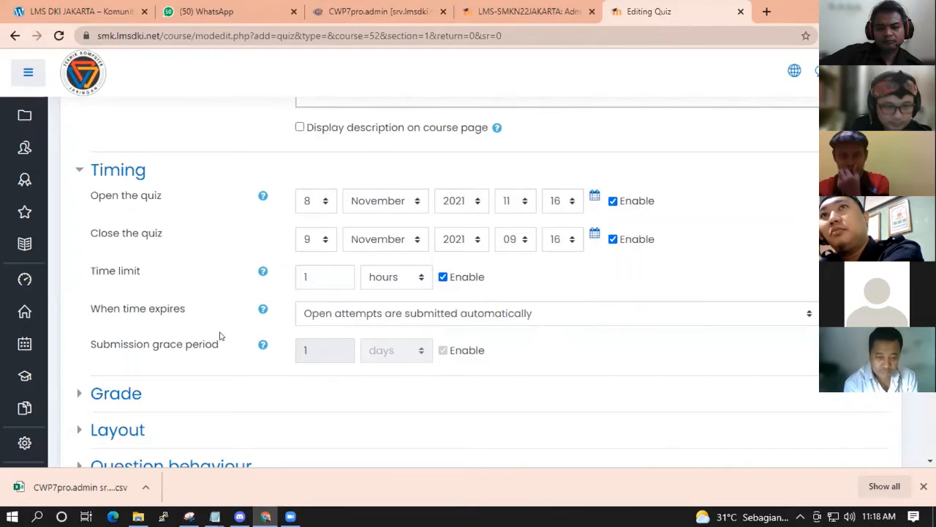
{"action": "left_click", "coordinate": [418, 314]}
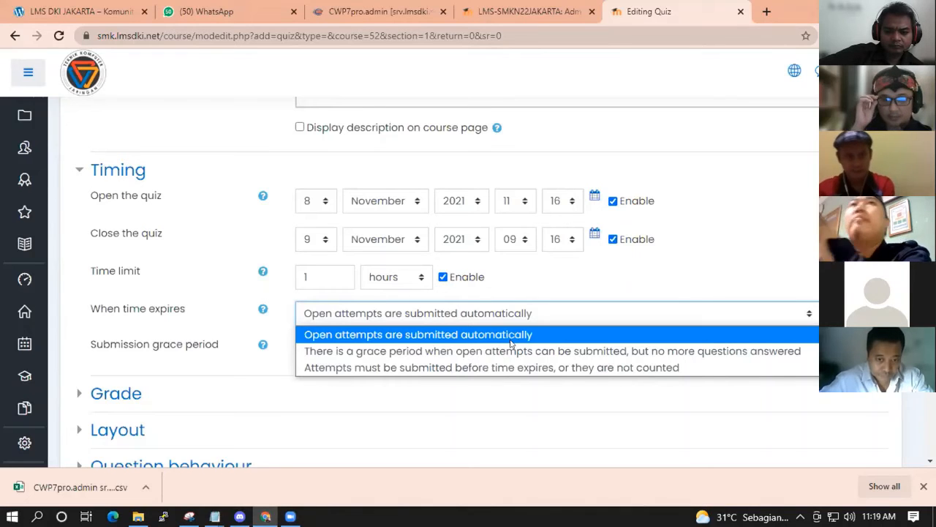
{"action": "left_click", "coordinate": [642, 278]}
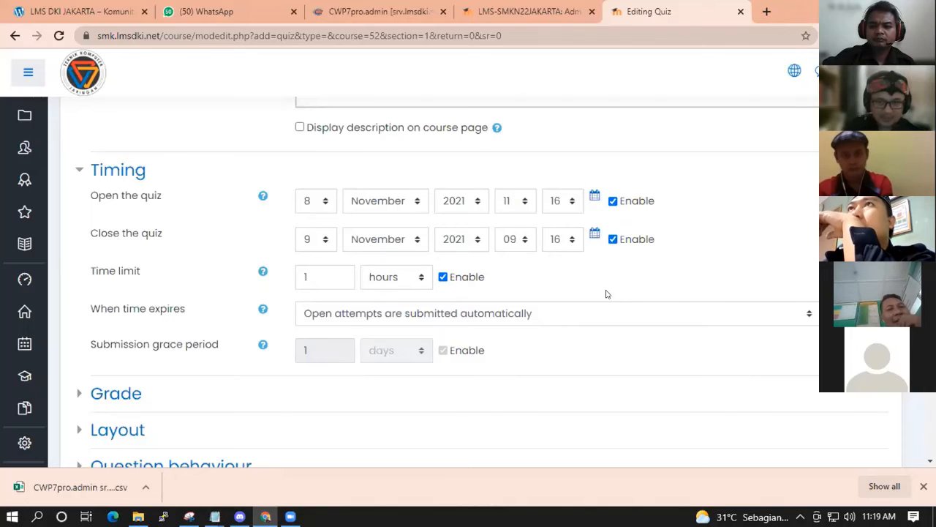
{"action": "left_click", "coordinate": [545, 315]}
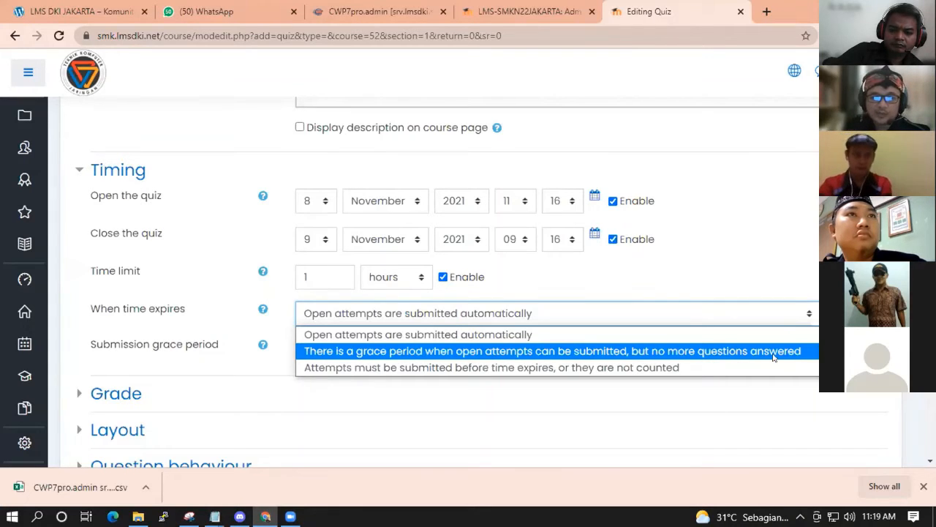
{"action": "left_click", "coordinate": [254, 348]}
Read the grace period help, compare the expiry choices, and settle on the grace period option.
{"action": "left_click", "coordinate": [264, 345]}
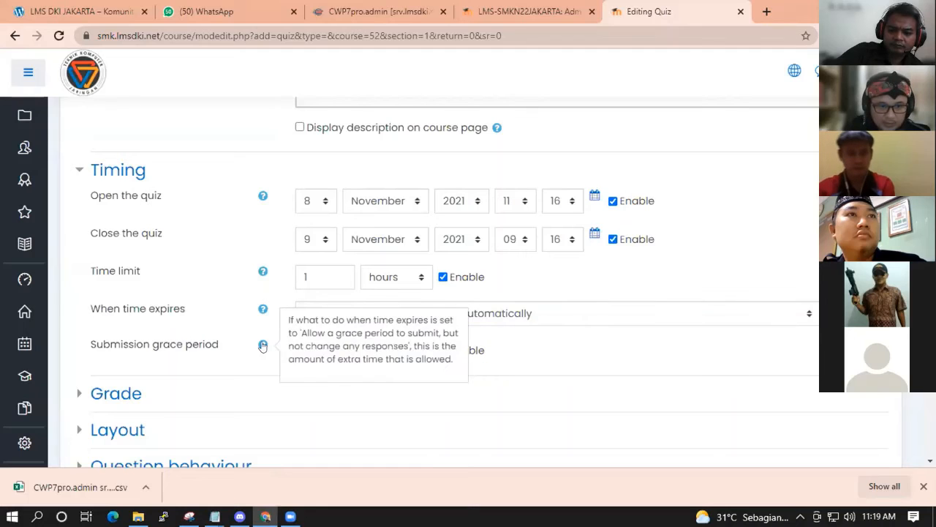
{"action": "left_click", "coordinate": [440, 424]}
{"action": "left_click", "coordinate": [556, 311]}
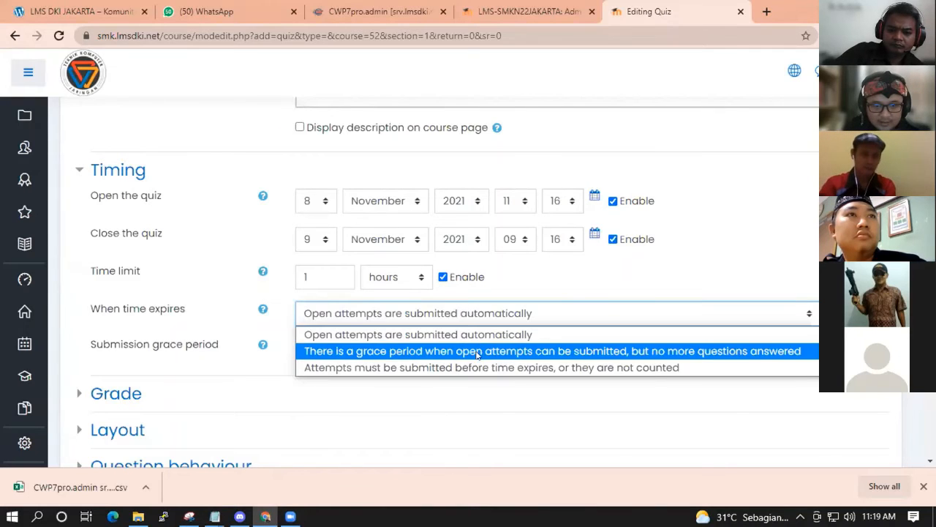
{"action": "left_click", "coordinate": [713, 351]}
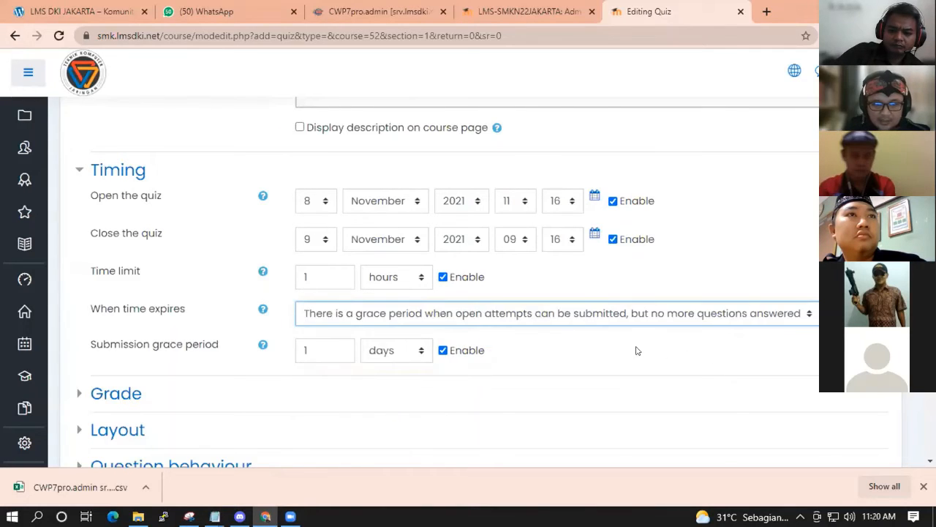
{"action": "left_click", "coordinate": [400, 313]}
{"action": "left_click", "coordinate": [399, 334]}
{"action": "left_click", "coordinate": [476, 317]}
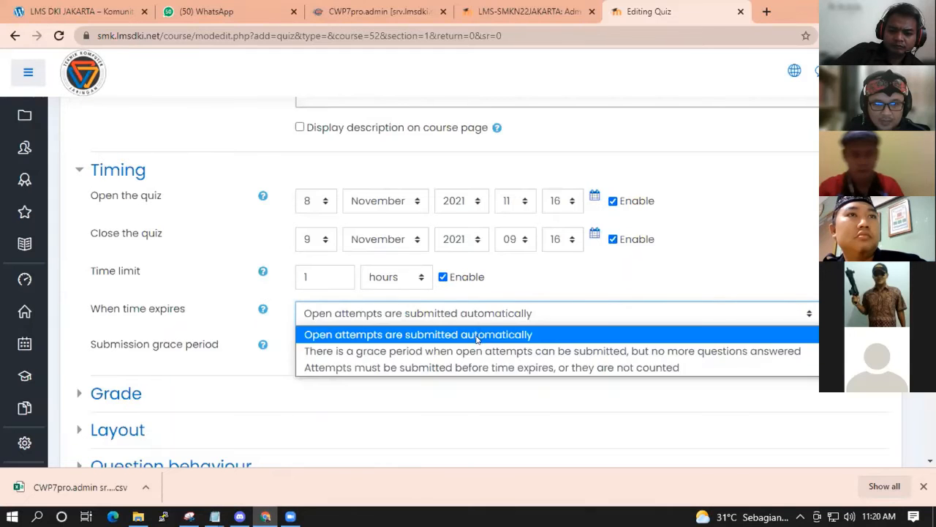
{"action": "left_click", "coordinate": [476, 334]}
{"action": "left_click", "coordinate": [477, 313]}
{"action": "left_click", "coordinate": [478, 369]}
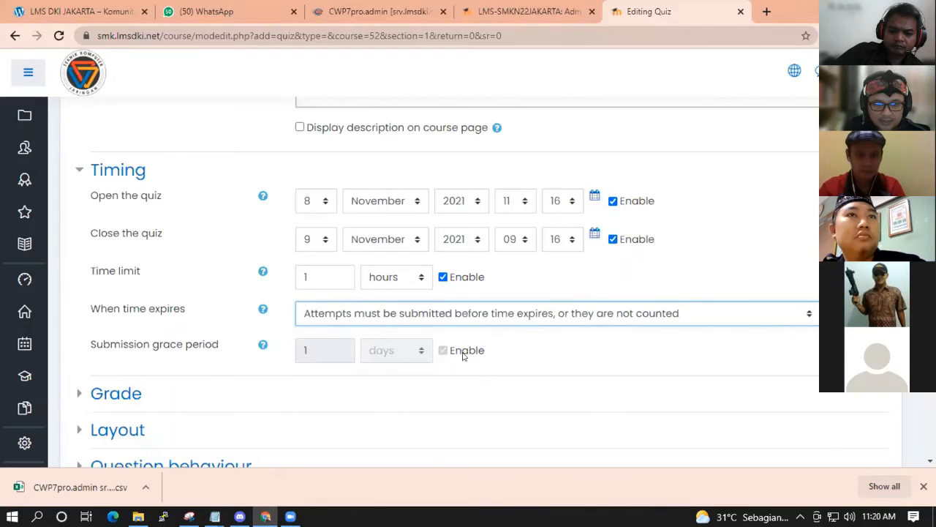
{"action": "left_click", "coordinate": [401, 315]}
{"action": "left_click", "coordinate": [406, 350]}
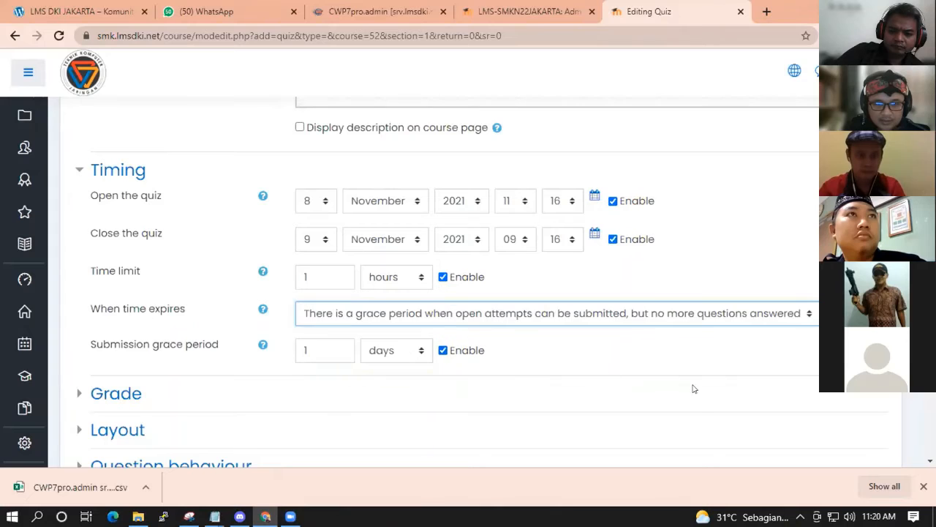
{"action": "left_click", "coordinate": [388, 315]}
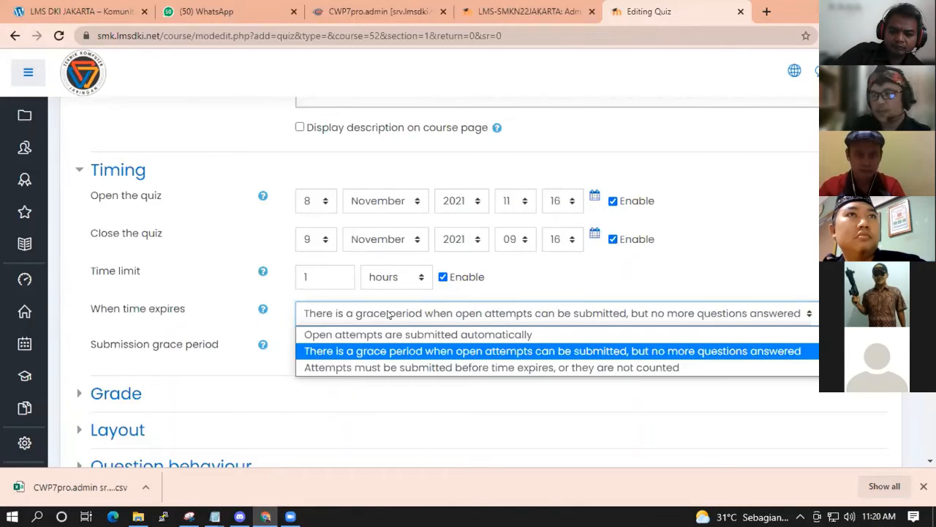
Keep the grace period option and measure the submission grace period in minutes.
{"action": "left_click", "coordinate": [532, 350]}
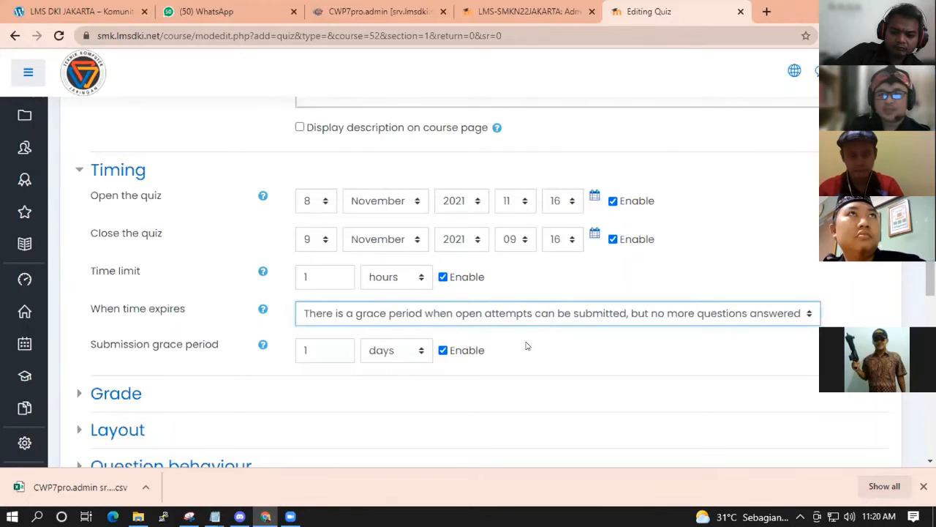
{"action": "left_click", "coordinate": [384, 352]}
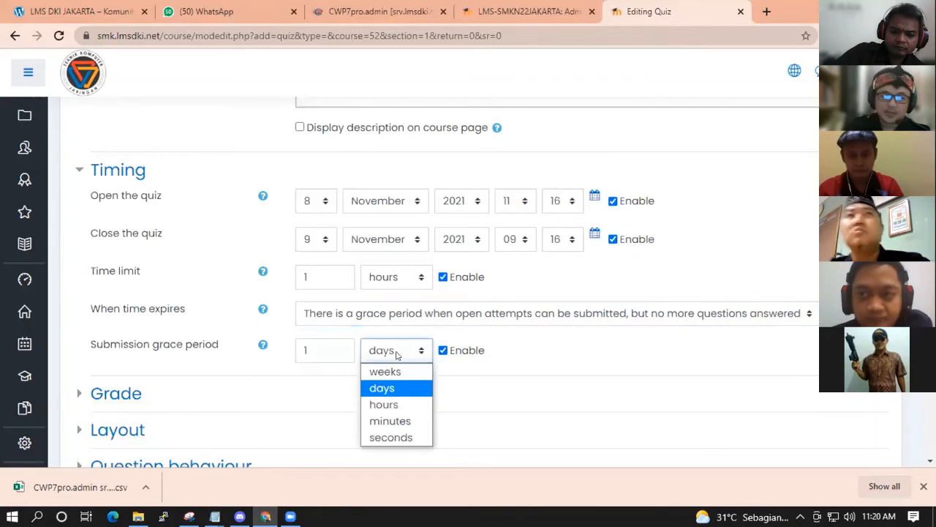
{"action": "left_click", "coordinate": [391, 420]}
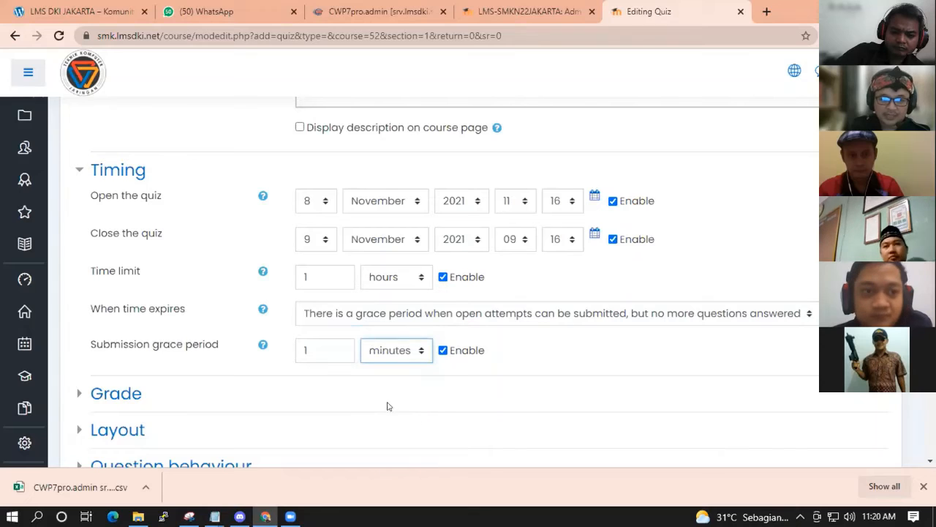
Review the time-expiry choices and read the submission grace period explanation.
{"action": "left_click", "coordinate": [386, 316]}
{"action": "left_click", "coordinate": [346, 354]}
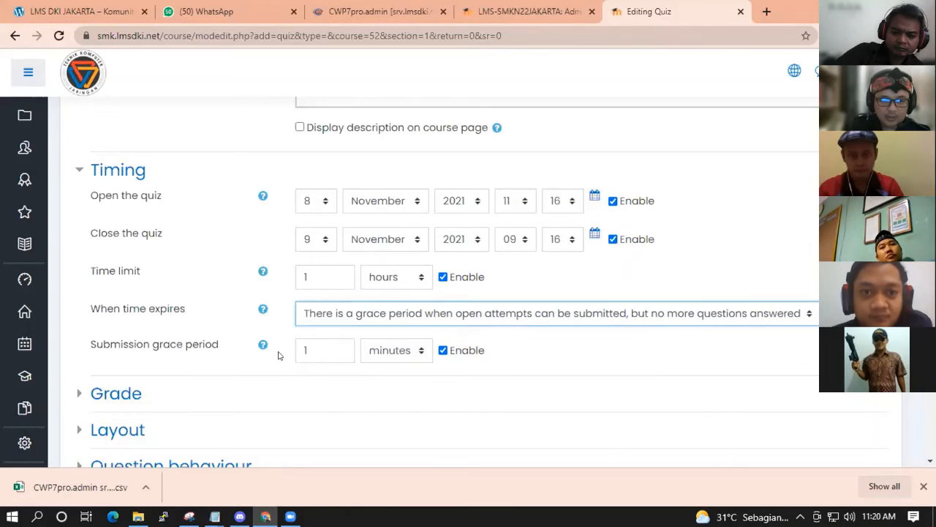
{"action": "left_click", "coordinate": [262, 345]}
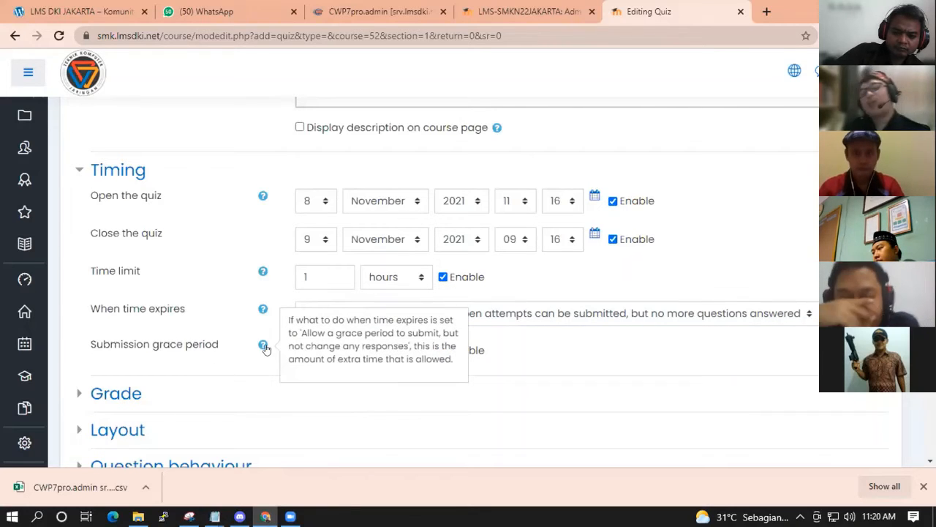
{"action": "left_click", "coordinate": [595, 338]}
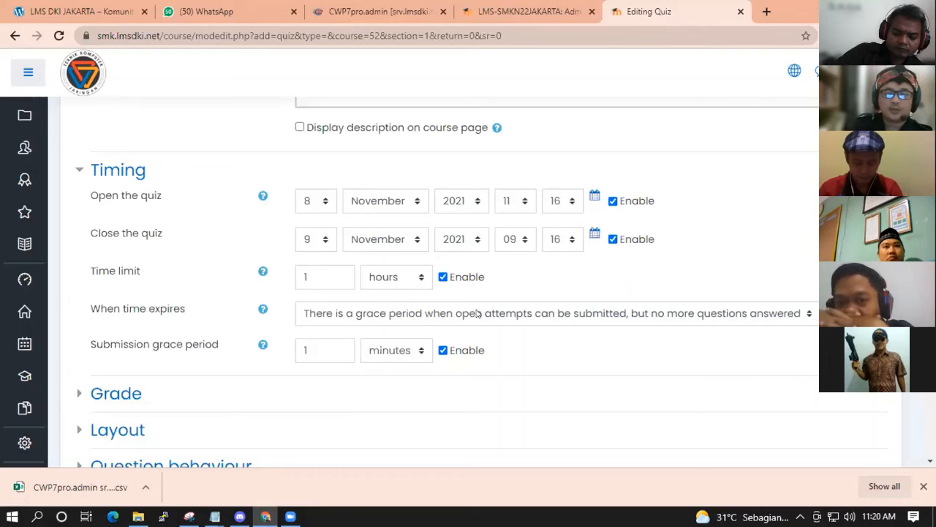
{"action": "left_click_drag", "start_coordinate": [89, 345], "coordinate": [181, 346]}
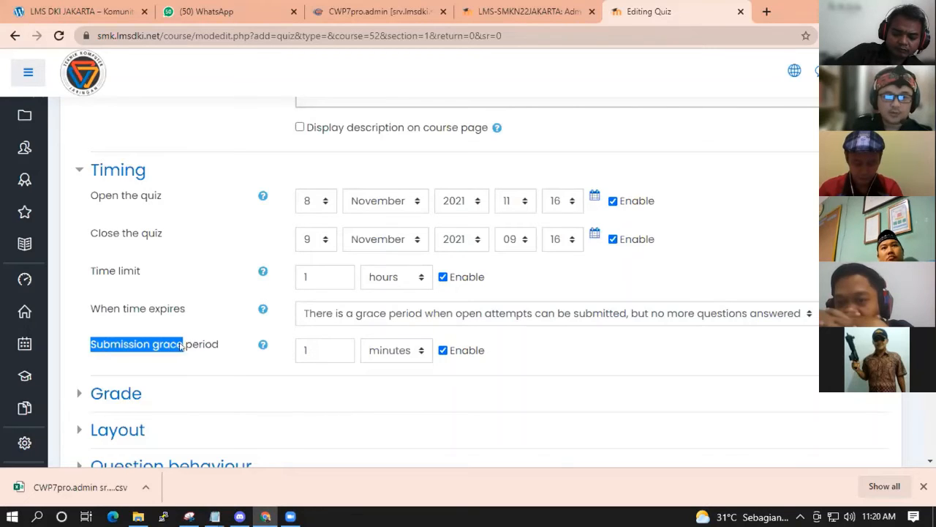
{"action": "left_click", "coordinate": [607, 349]}
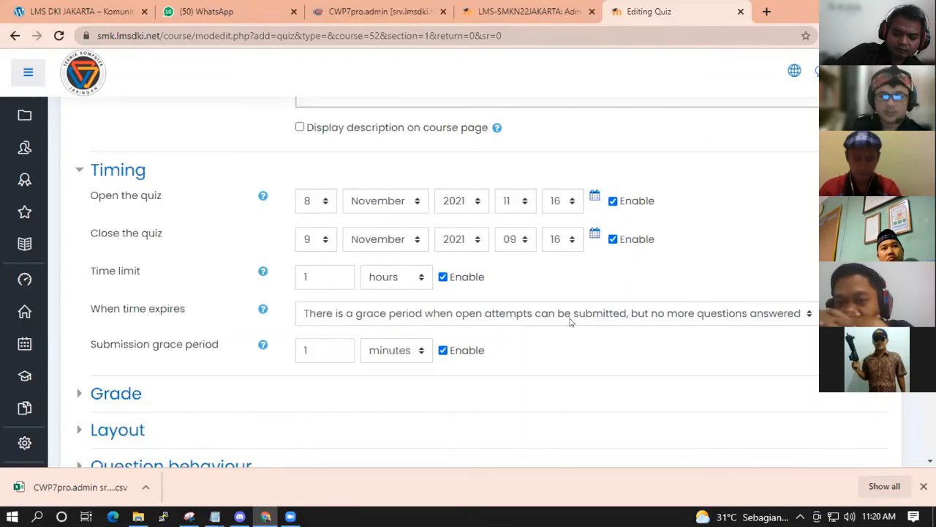
{"action": "left_click", "coordinate": [572, 321]}
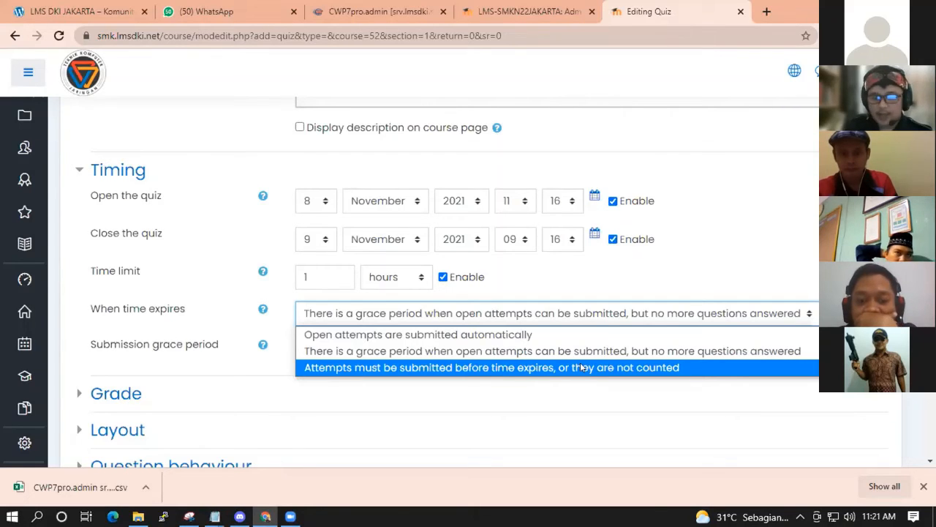
Compare the automatic-submission and submit-before-expiry choices for when time expires.
{"action": "left_click", "coordinate": [626, 426]}
{"action": "left_click", "coordinate": [472, 315]}
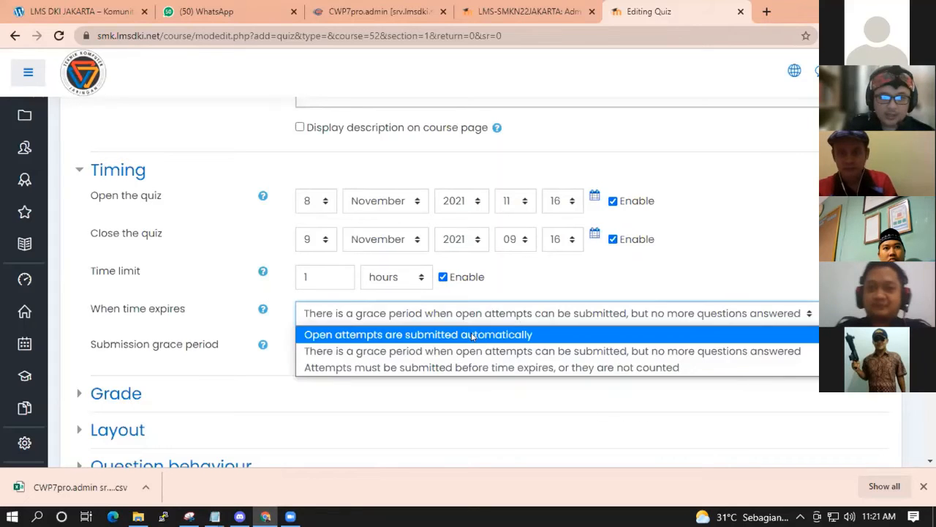
{"action": "left_click", "coordinate": [473, 336]}
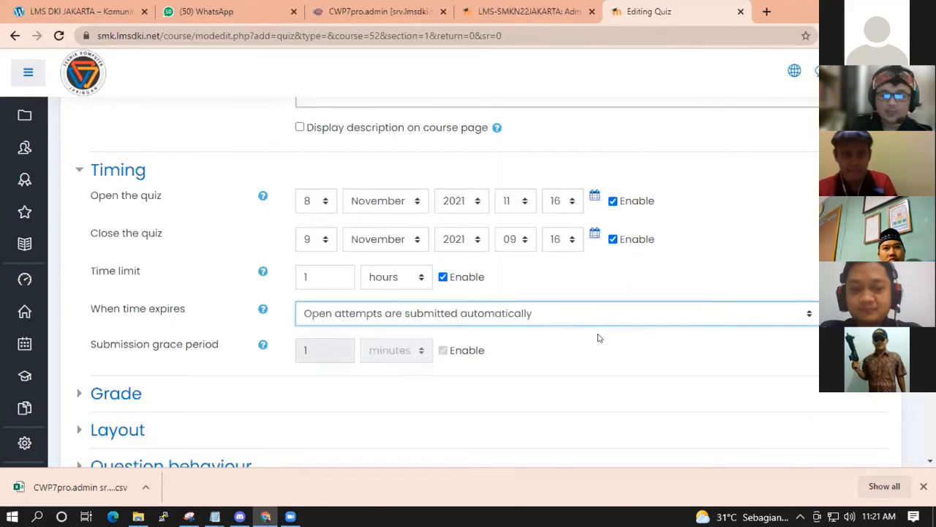
{"action": "left_click", "coordinate": [530, 315]}
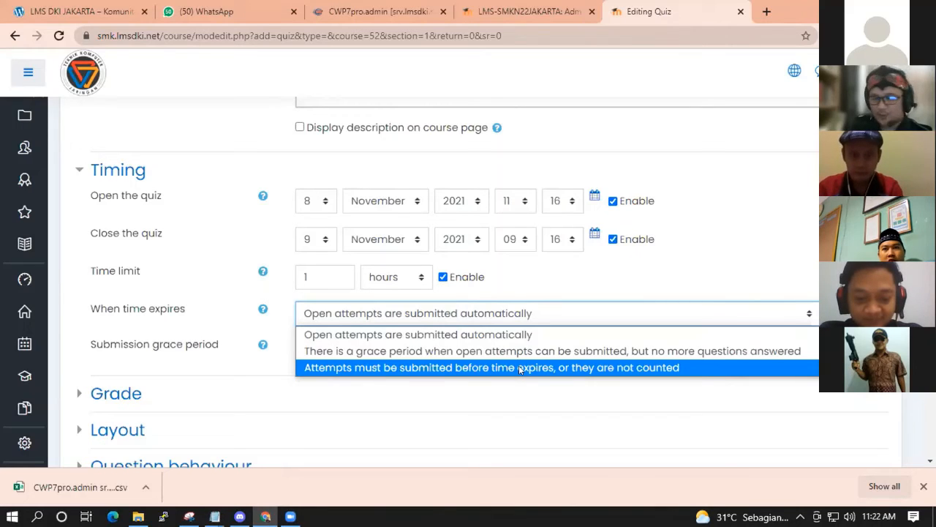
{"action": "left_click", "coordinate": [521, 368]}
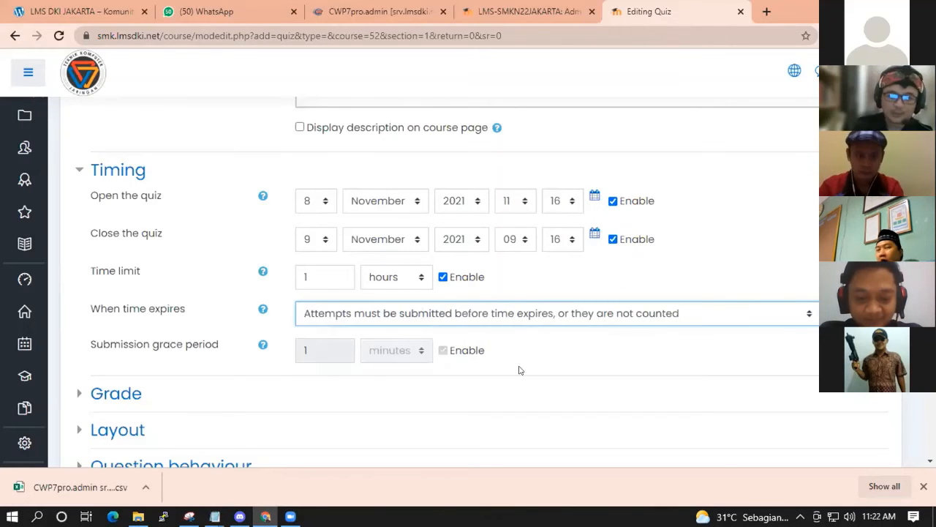
{"action": "left_click", "coordinate": [356, 320]}
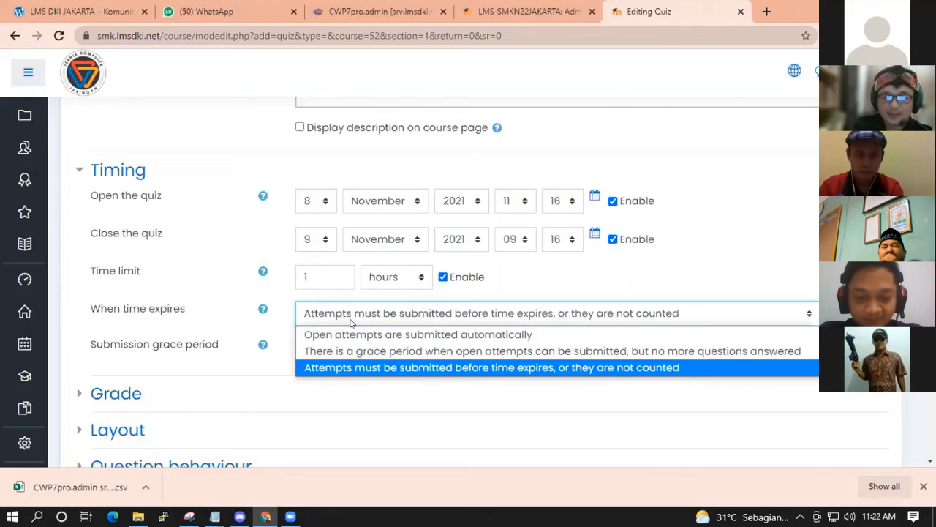
{"action": "left_click", "coordinate": [347, 368]}
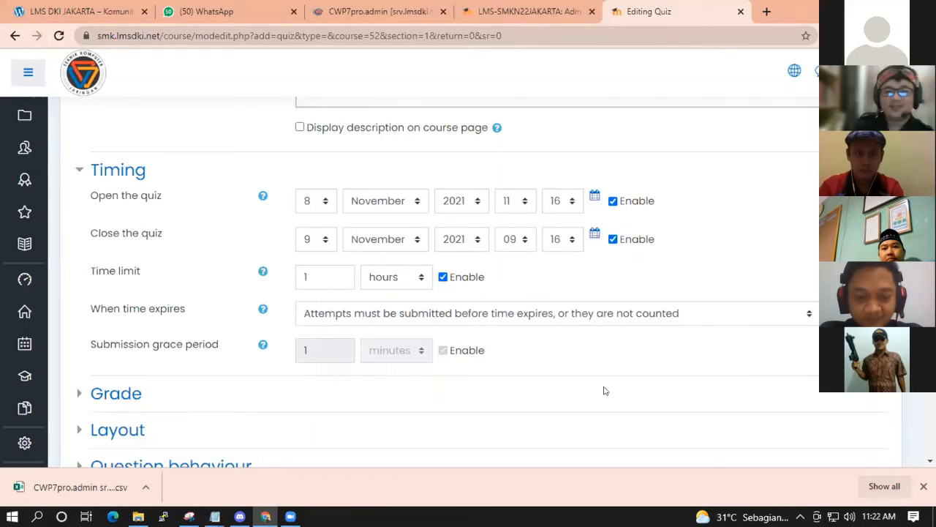
Set open attempts to be submitted automatically and look over the Timing section.
{"action": "left_click", "coordinate": [561, 315]}
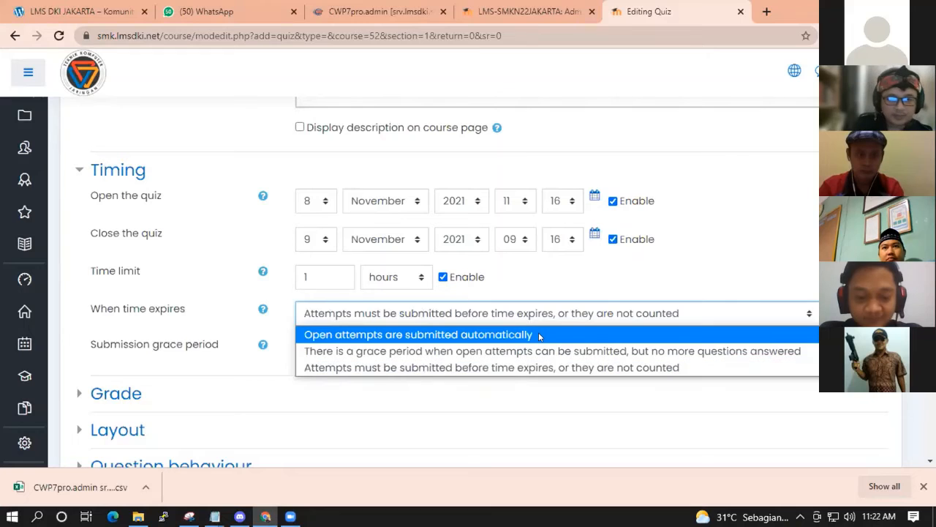
{"action": "left_click", "coordinate": [540, 336]}
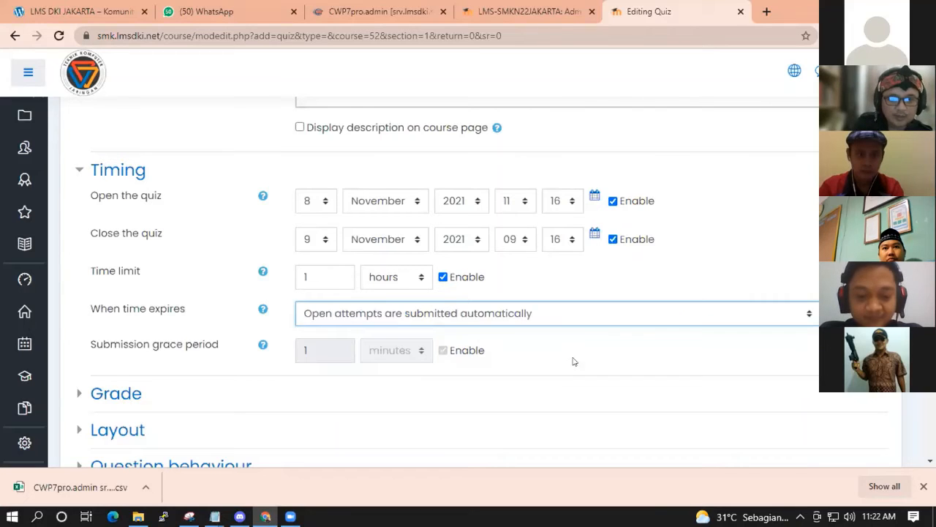
{"action": "left_click", "coordinate": [490, 314]}
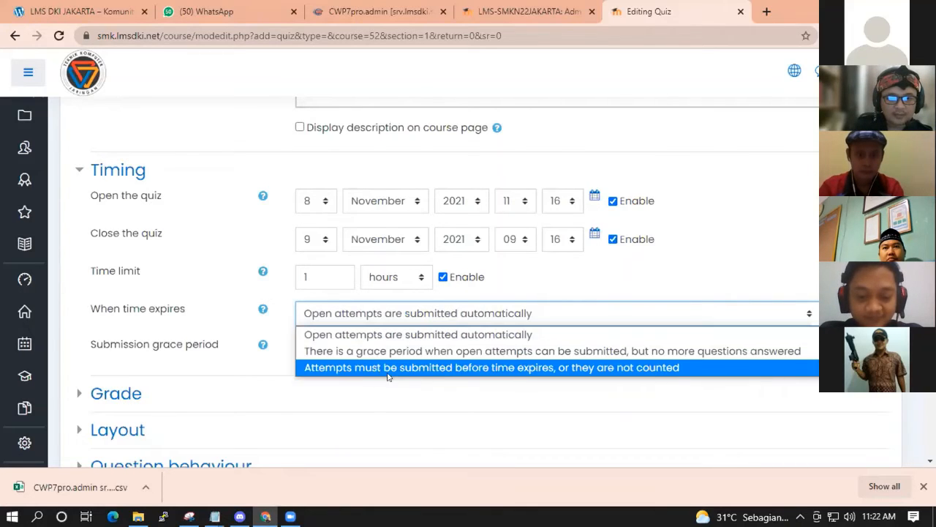
{"action": "left_click", "coordinate": [264, 163]}
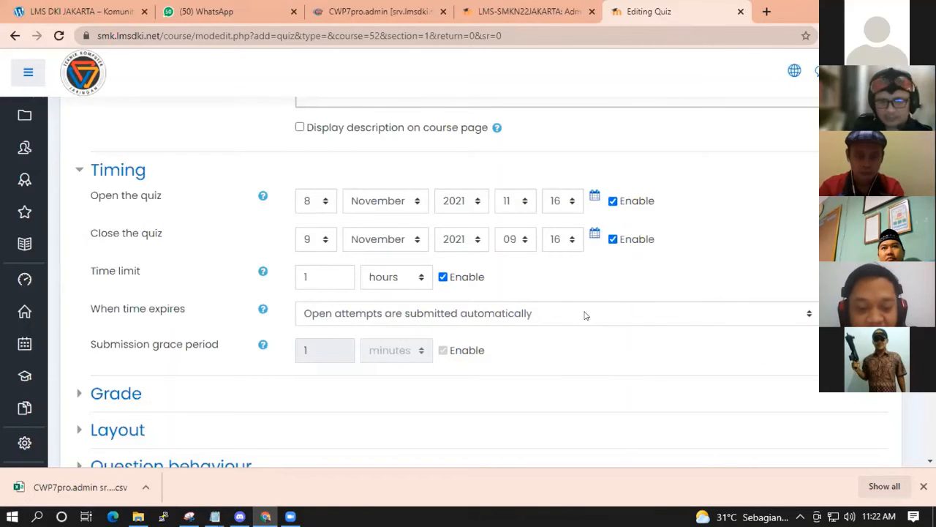
{"action": "scroll", "coordinate": [619, 368], "scroll_direction": "down", "scroll_amount": 1}
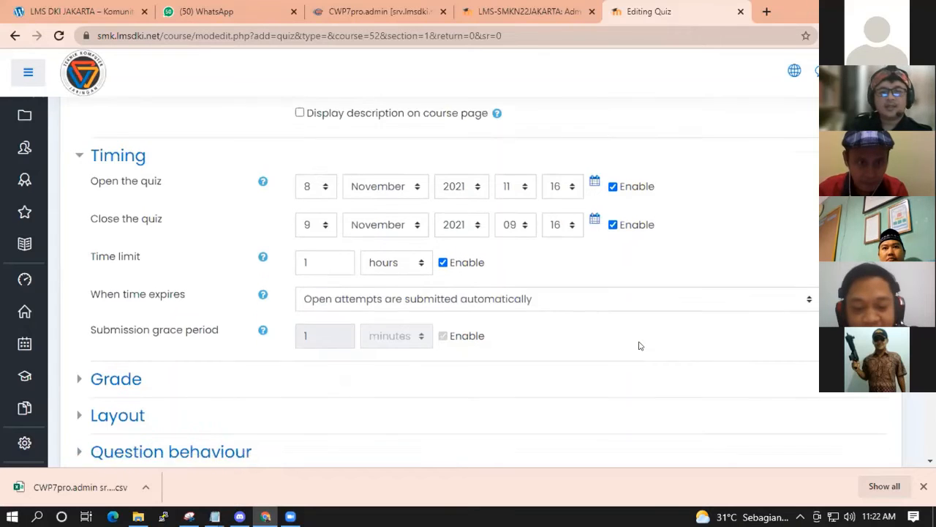
{"action": "scroll", "coordinate": [638, 338], "scroll_direction": "up", "scroll_amount": 1}
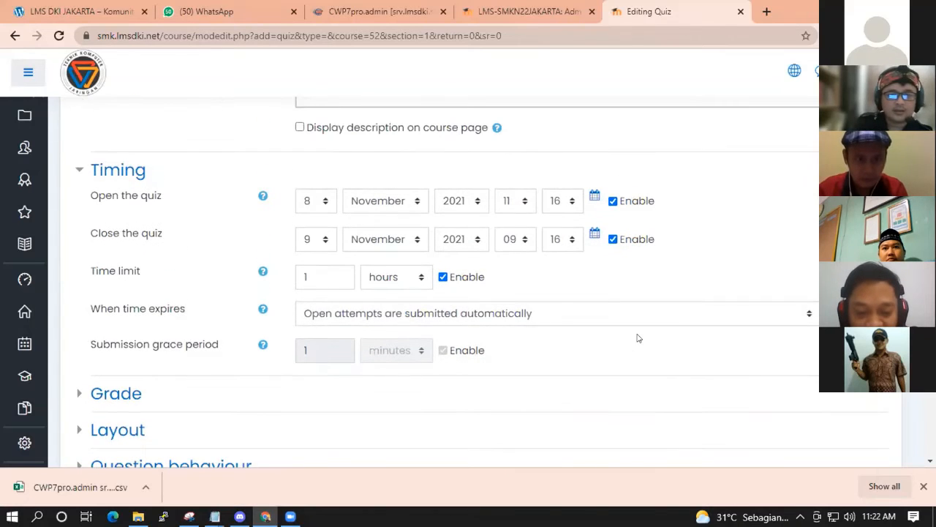
{"action": "scroll", "coordinate": [647, 344], "scroll_direction": "up", "scroll_amount": 2}
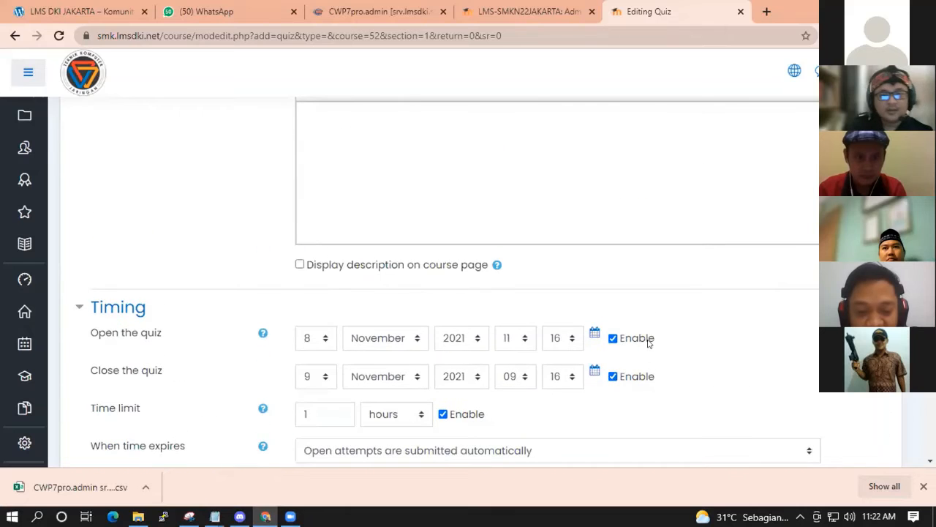
{"action": "mouse_move", "coordinate": [215, 516]}
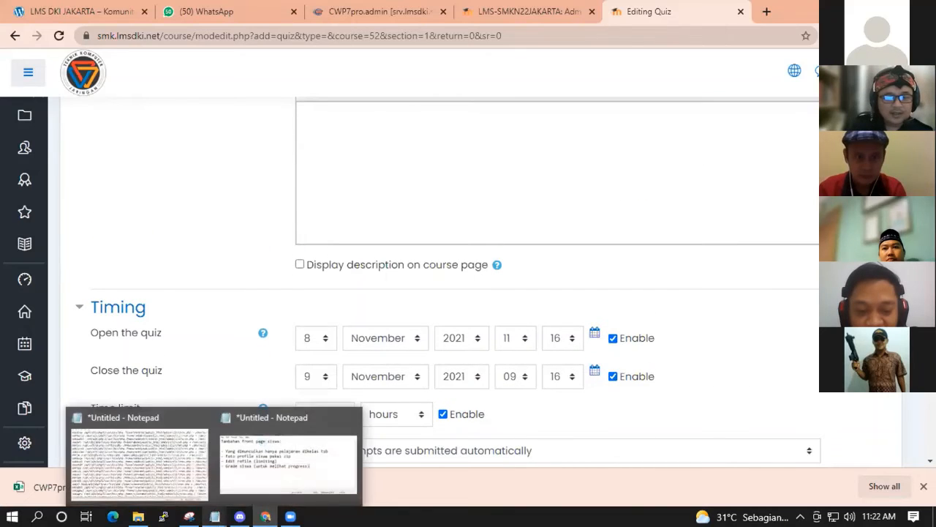
{"action": "left_click", "coordinate": [280, 471]}
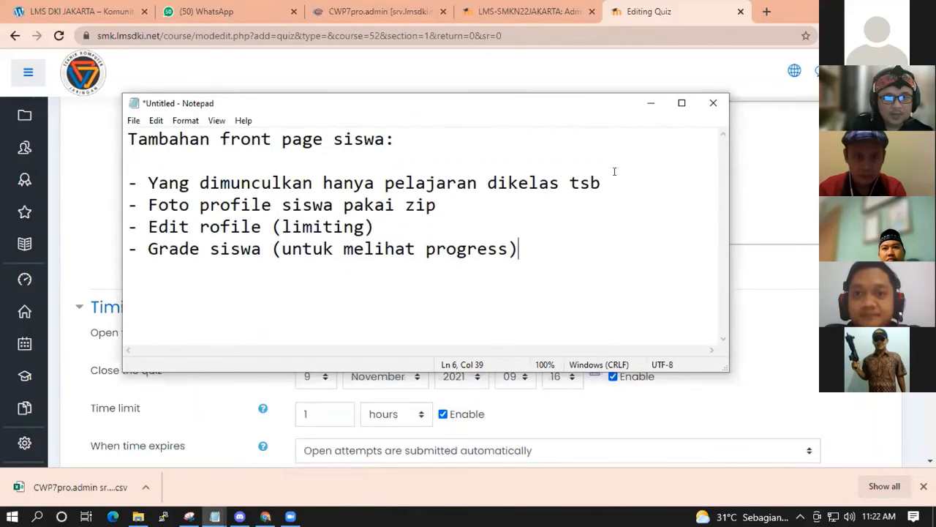
{"action": "left_click_drag", "start_coordinate": [602, 183], "coordinate": [147, 175]}
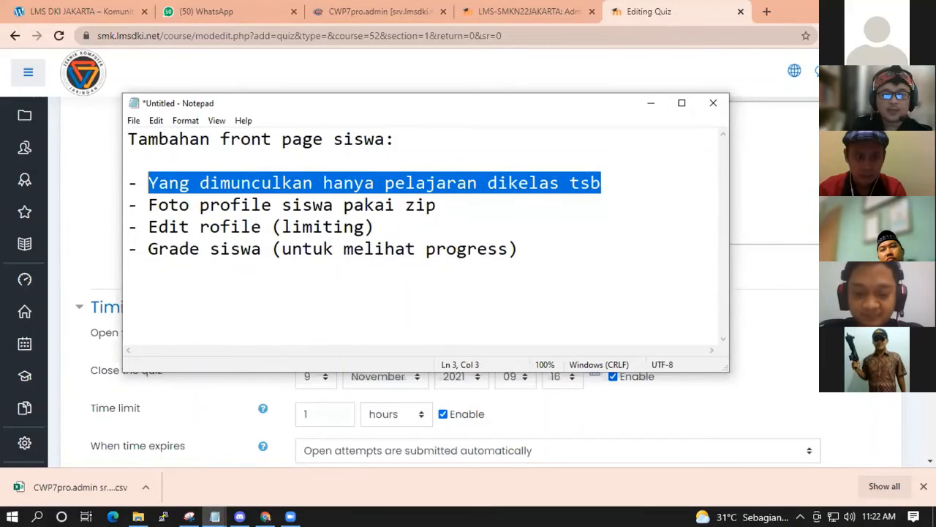
{"action": "left_click", "coordinate": [787, 313]}
{"action": "mouse_move", "coordinate": [30, 120]}
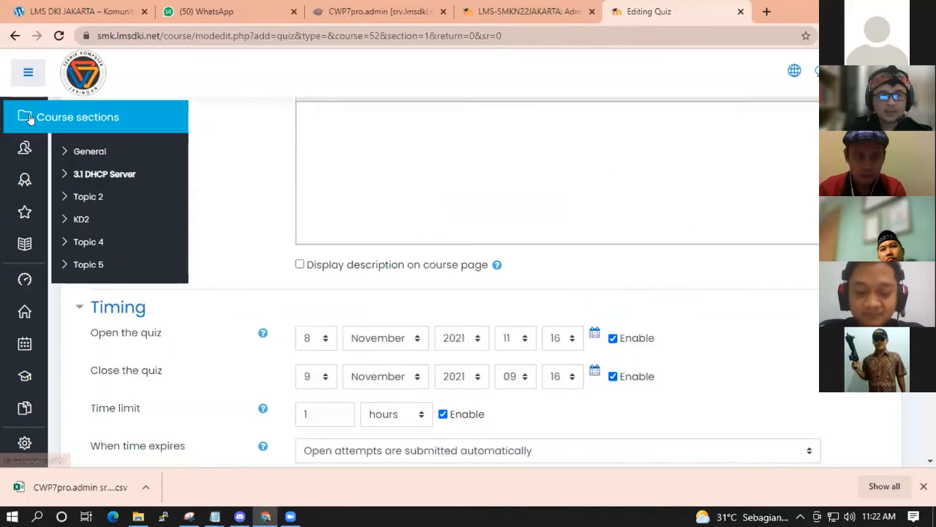
Leave the unsaved quiz form for the Dashboard and scroll to the SENI BUDAYA and SIMDIG courses.
{"action": "left_click", "coordinate": [889, 72]}
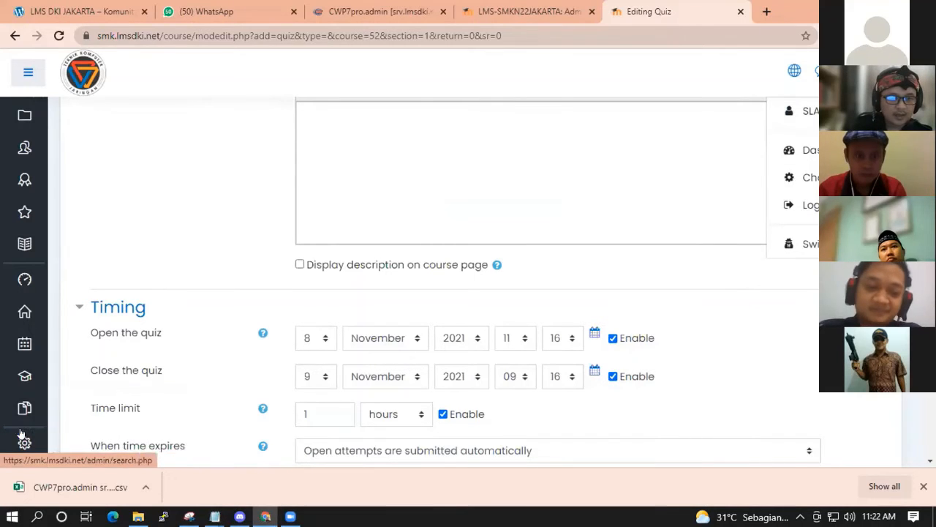
{"action": "left_click", "coordinate": [28, 71]}
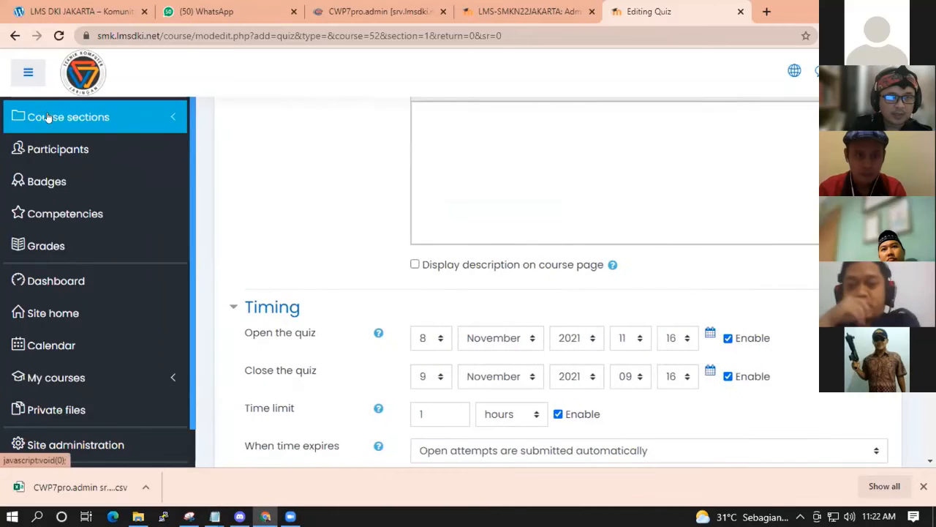
{"action": "left_click", "coordinate": [52, 284]}
{"action": "left_click", "coordinate": [551, 113]}
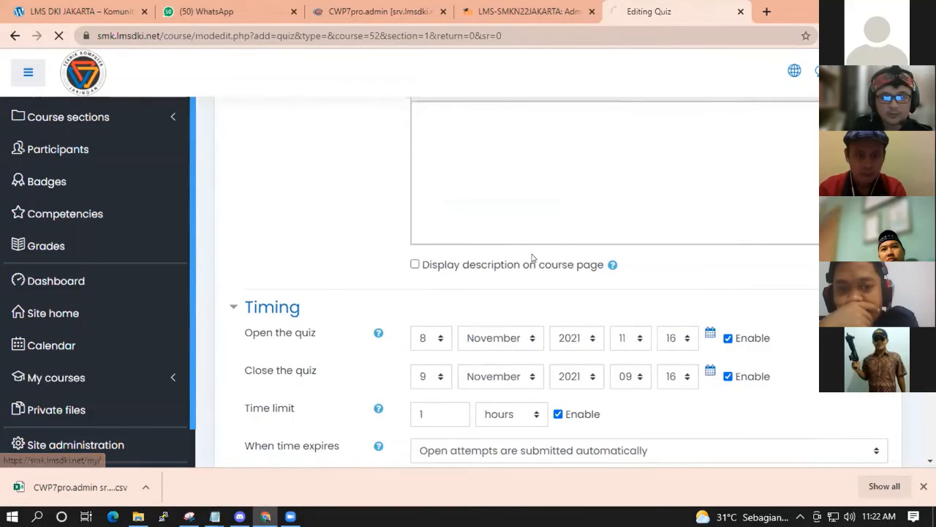
{"action": "scroll", "coordinate": [525, 283], "scroll_direction": "down", "scroll_amount": 5}
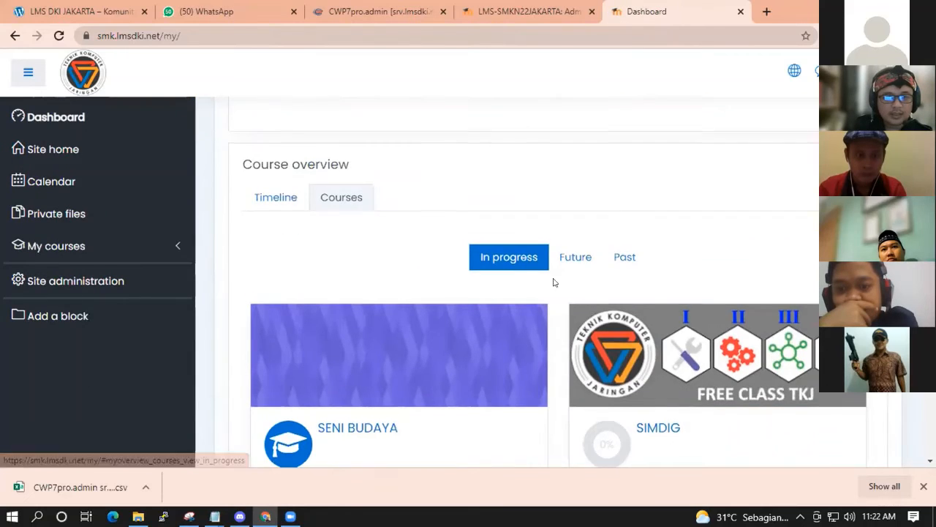
{"action": "scroll", "coordinate": [578, 304], "scroll_direction": "down", "scroll_amount": 3}
{"action": "scroll", "coordinate": [551, 329], "scroll_direction": "up", "scroll_amount": 1}
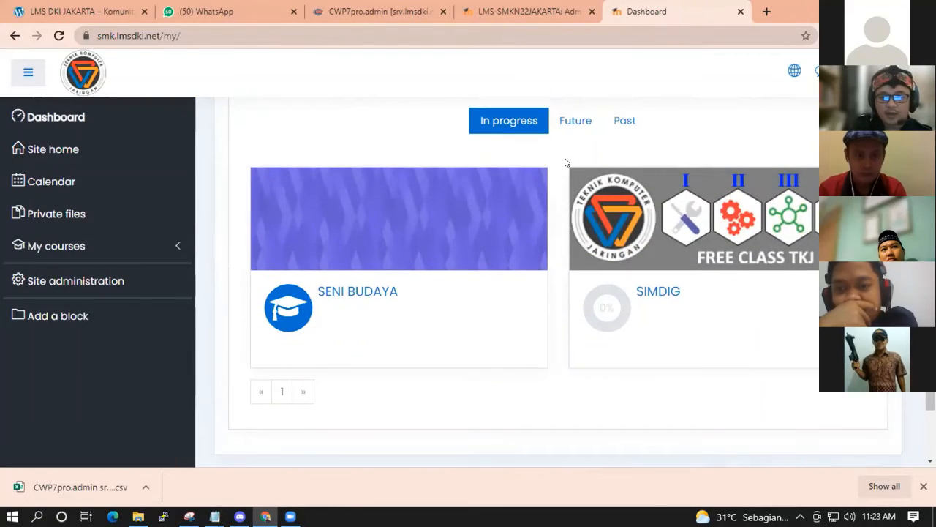
{"action": "scroll", "coordinate": [558, 345], "scroll_direction": "down", "scroll_amount": 2}
{"action": "scroll", "coordinate": [554, 334], "scroll_direction": "up", "scroll_amount": 3}
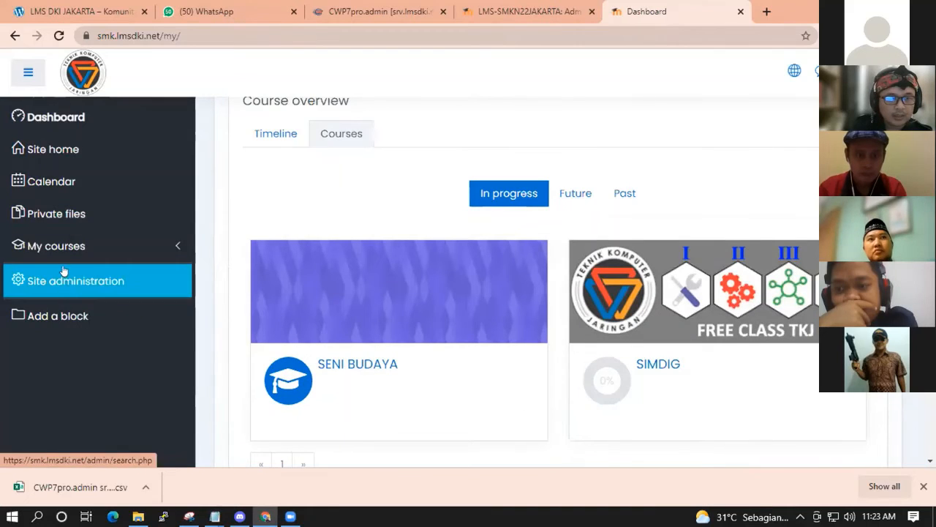
{"action": "left_click", "coordinate": [60, 150]}
{"action": "scroll", "coordinate": [481, 249], "scroll_direction": "down", "scroll_amount": 5}
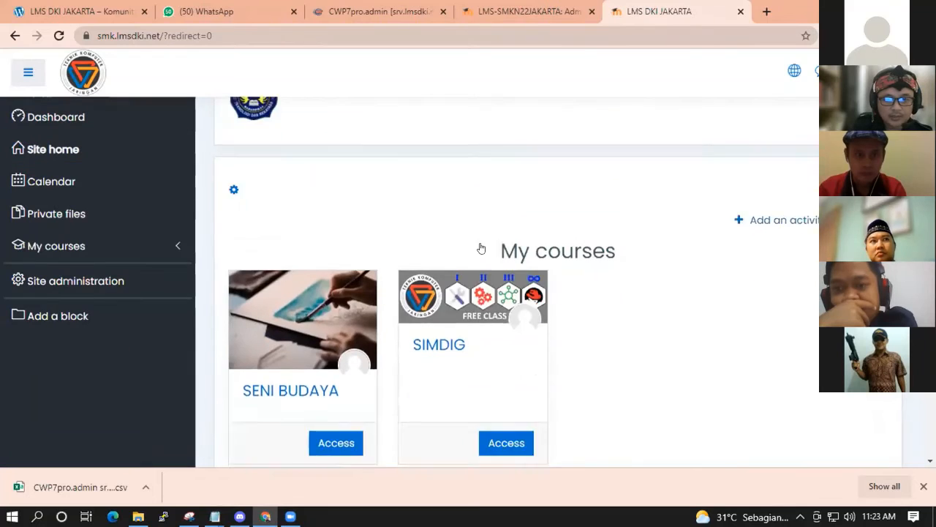
{"action": "scroll", "coordinate": [701, 303], "scroll_direction": "up", "scroll_amount": 4}
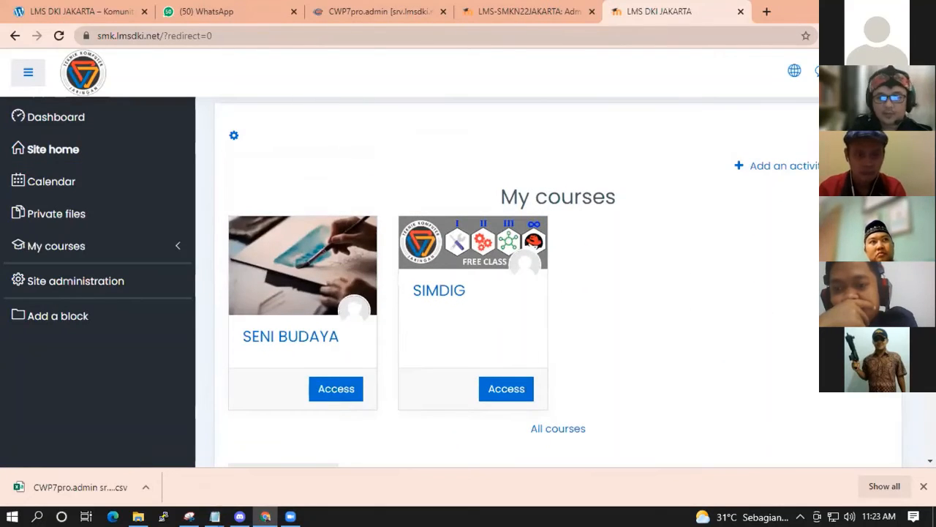
{"action": "scroll", "coordinate": [724, 293], "scroll_direction": "down", "scroll_amount": 4}
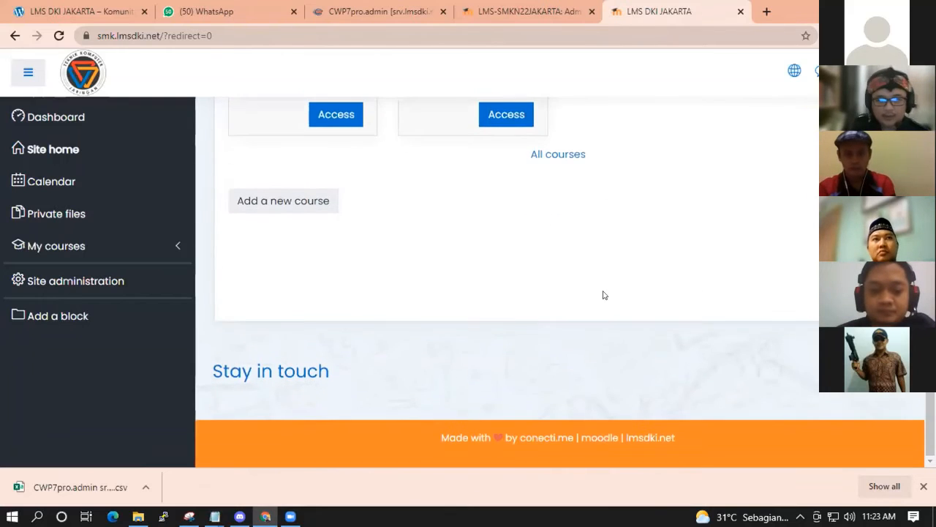
{"action": "scroll", "coordinate": [607, 291], "scroll_direction": "up", "scroll_amount": 4}
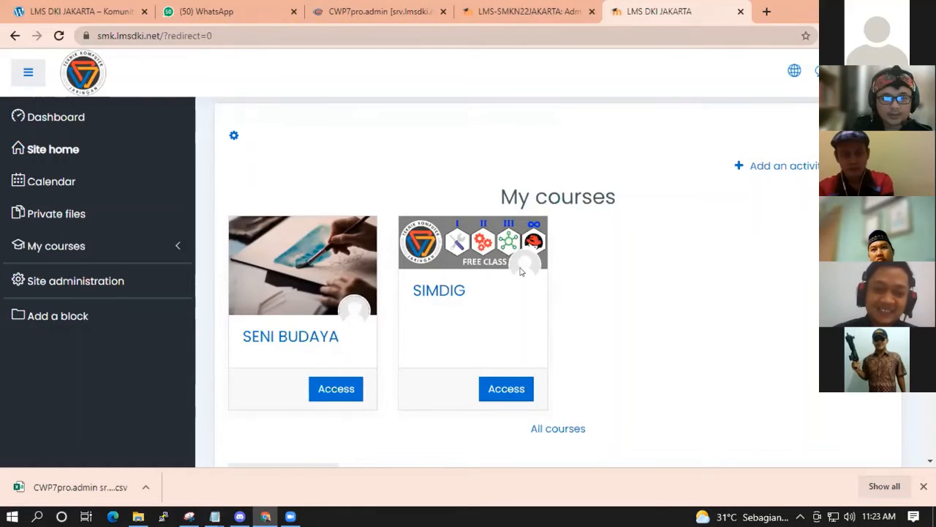
{"action": "scroll", "coordinate": [594, 274], "scroll_direction": "up", "scroll_amount": 2}
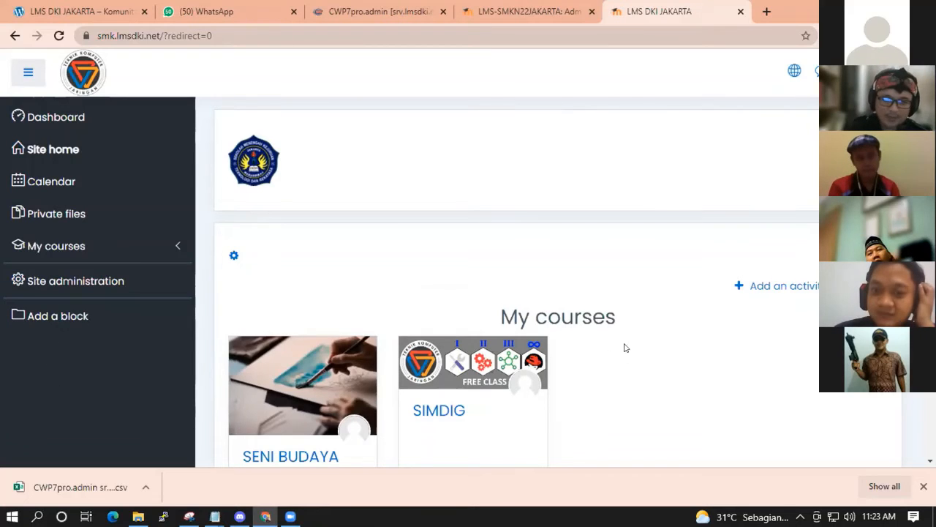
{"action": "scroll", "coordinate": [395, 250], "scroll_direction": "down", "scroll_amount": 4}
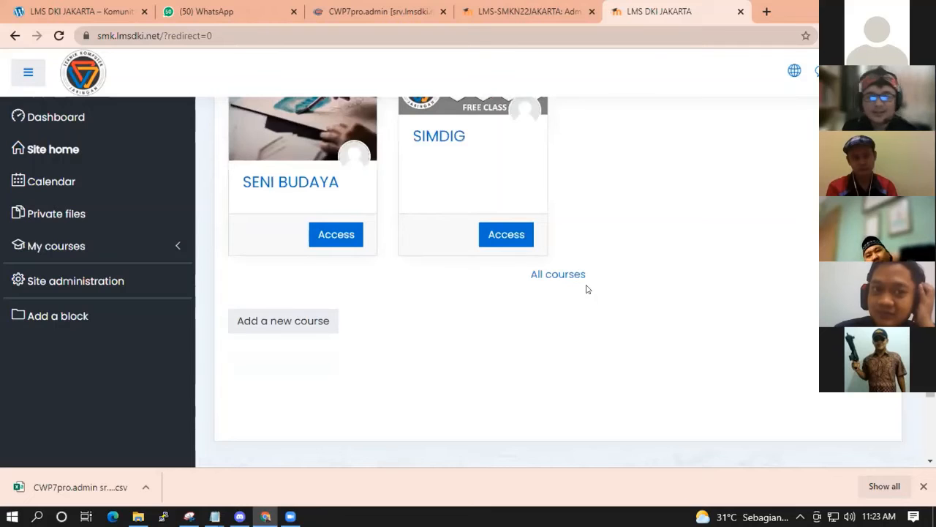
{"action": "left_click", "coordinate": [553, 277]}
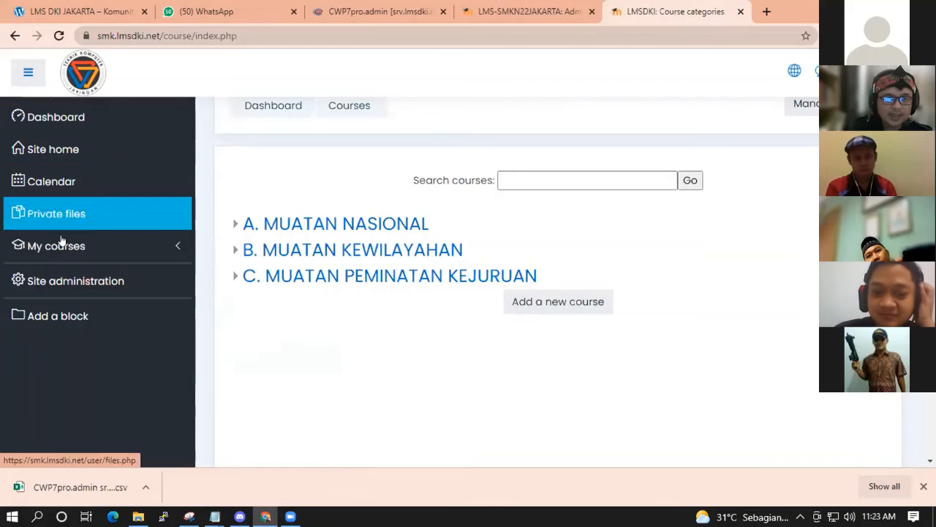
{"action": "left_click", "coordinate": [53, 149]}
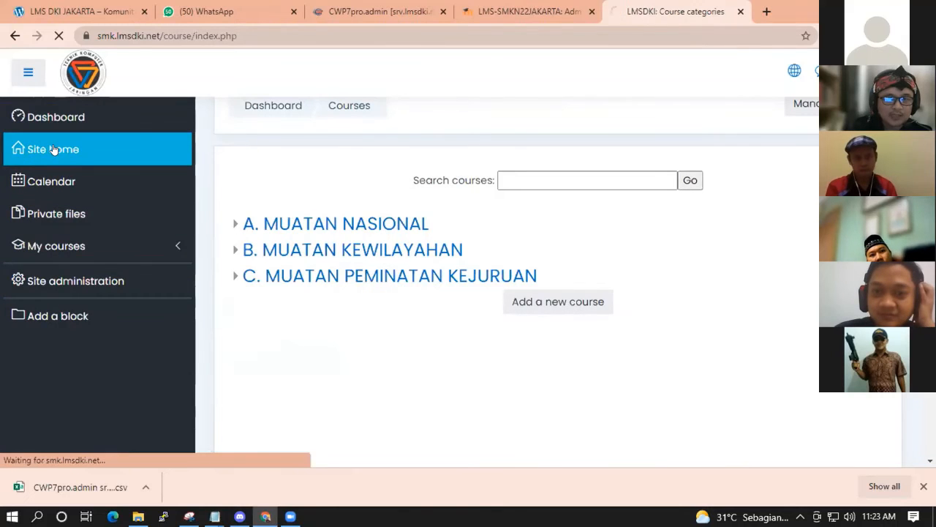
{"action": "scroll", "coordinate": [608, 271], "scroll_direction": "down", "scroll_amount": 3}
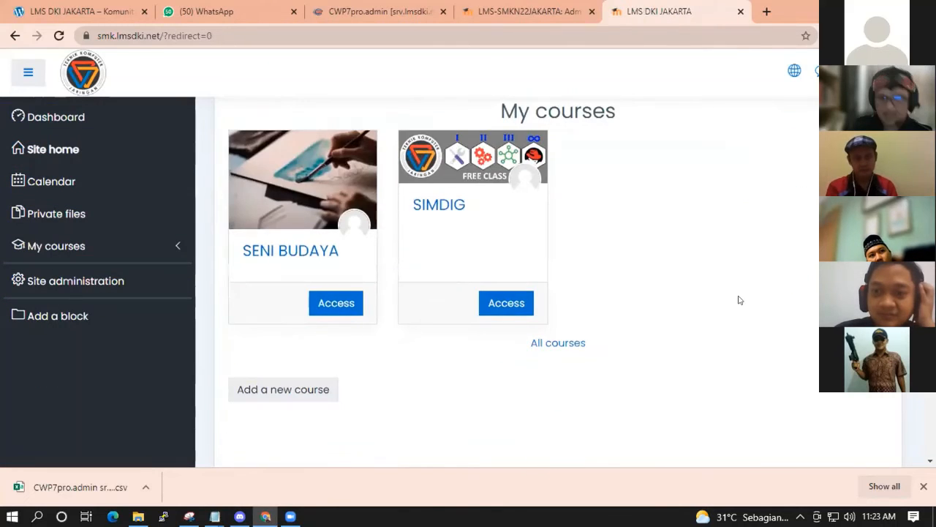
{"action": "scroll", "coordinate": [562, 216], "scroll_direction": "down", "scroll_amount": 3}
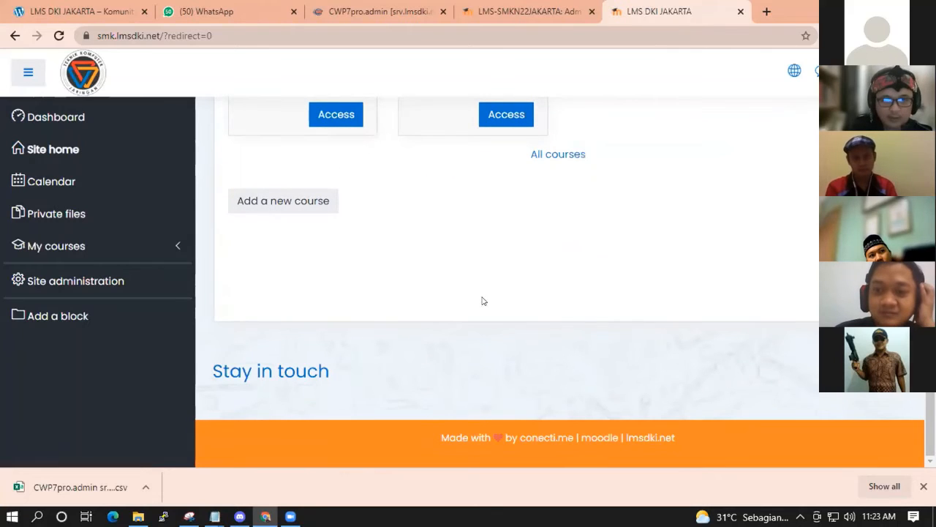
{"action": "scroll", "coordinate": [567, 313], "scroll_direction": "up", "scroll_amount": 1}
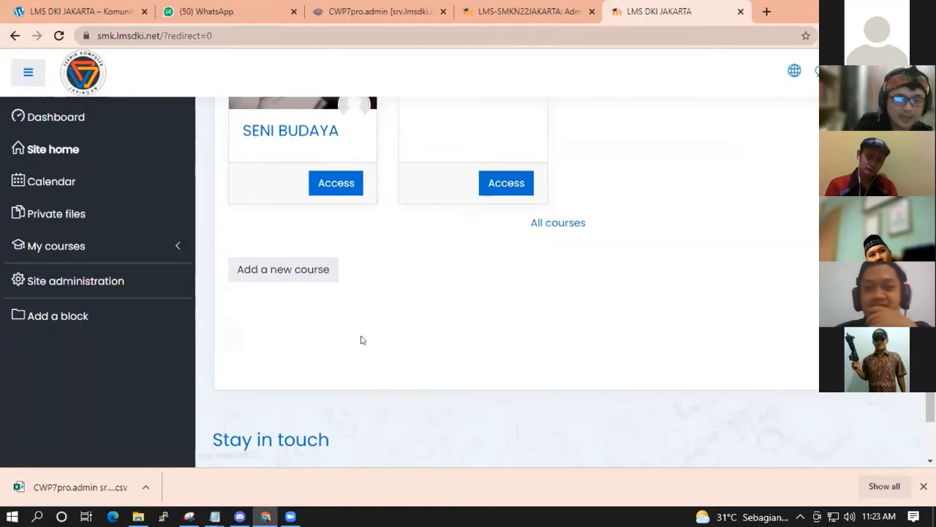
{"action": "scroll", "coordinate": [360, 340], "scroll_direction": "up", "scroll_amount": 5}
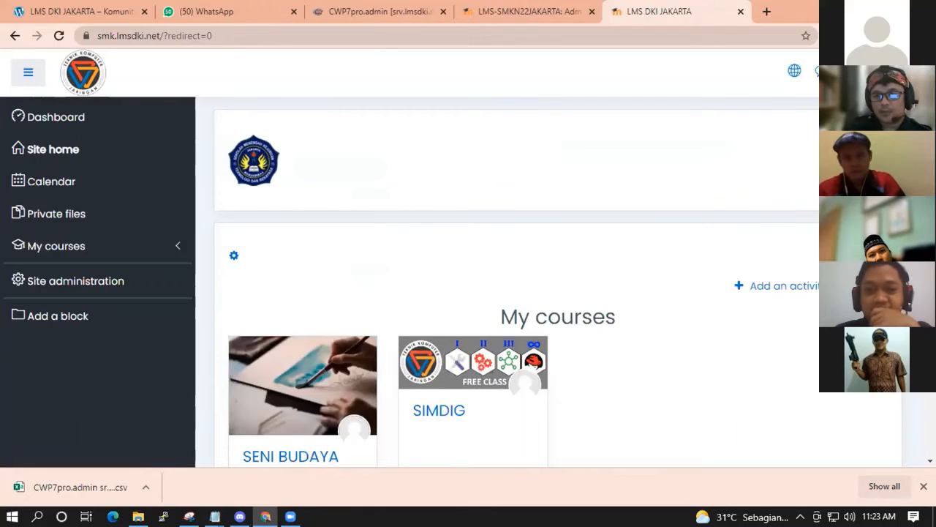
Log out and log back in with the other administrator's username and password.
{"action": "left_click", "coordinate": [848, 70]}
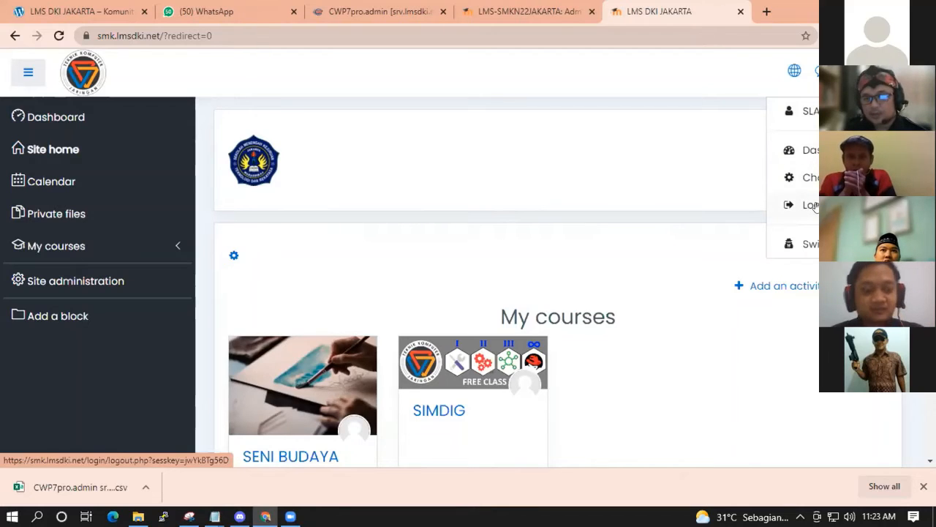
{"action": "left_click", "coordinate": [812, 205]}
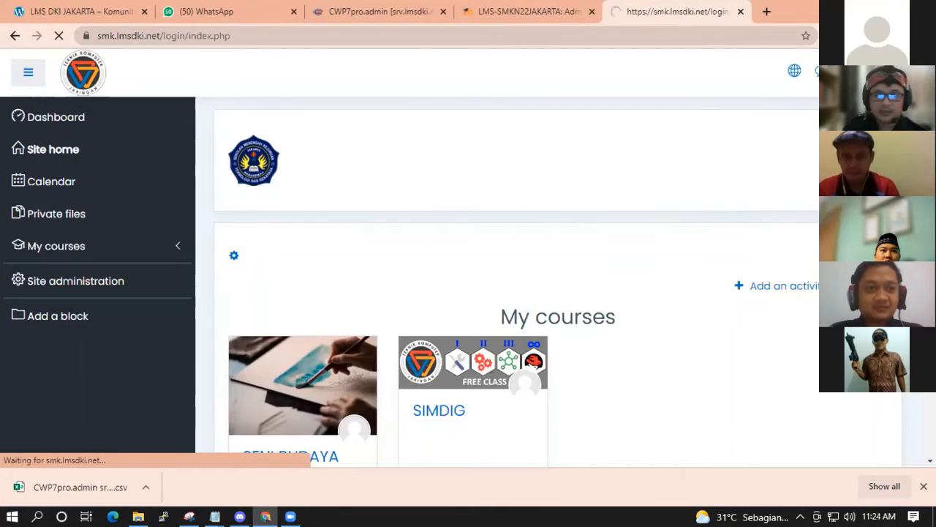
{"action": "type", "text": "ad"}
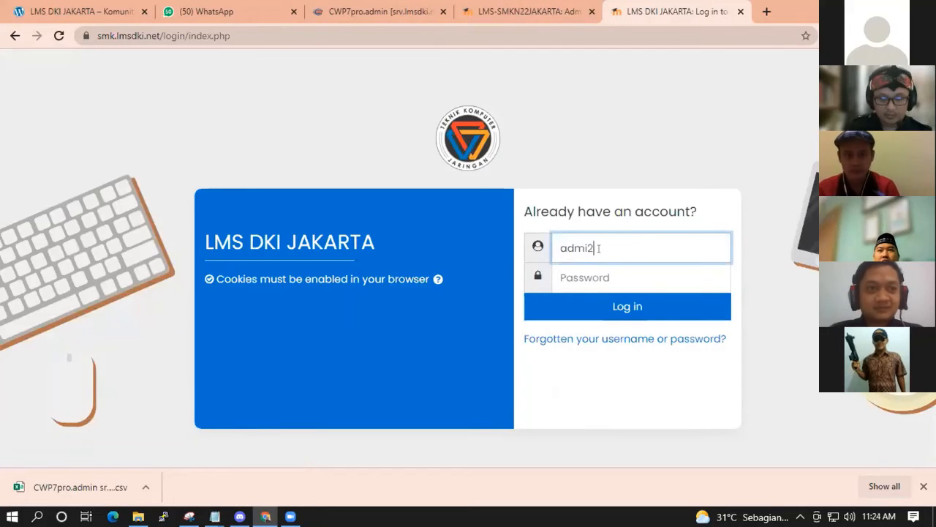
{"action": "type", "text": "min2"}
{"action": "key", "text": "Tab"}
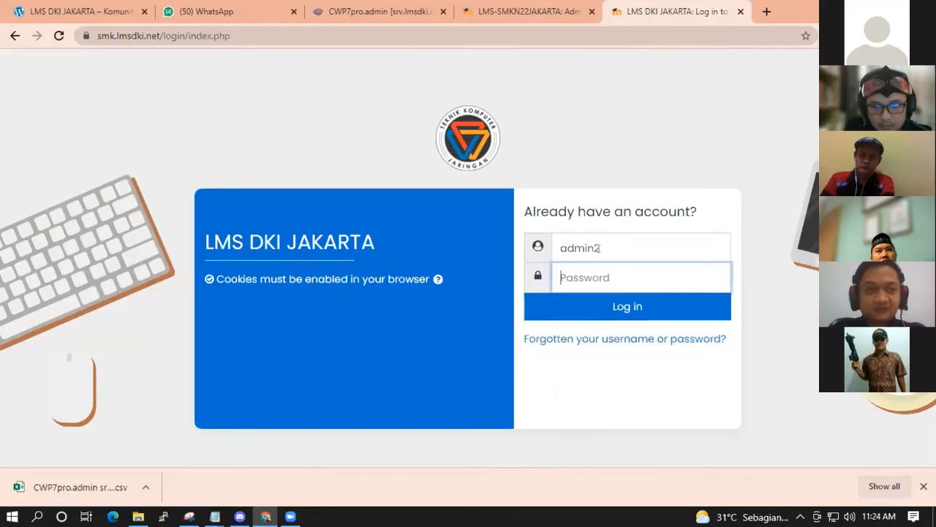
{"action": "type", "text": "••••••"}
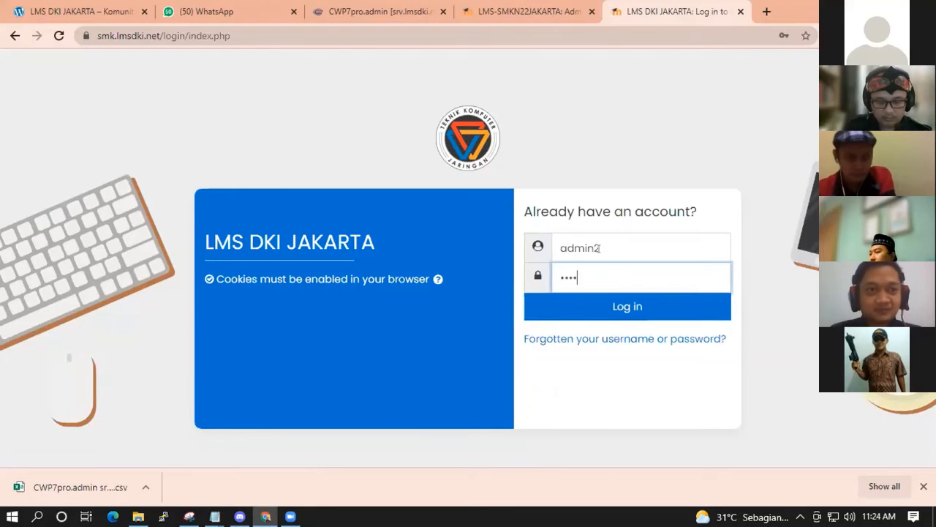
{"action": "type", "text": "••"}
{"action": "left_click", "coordinate": [624, 311]}
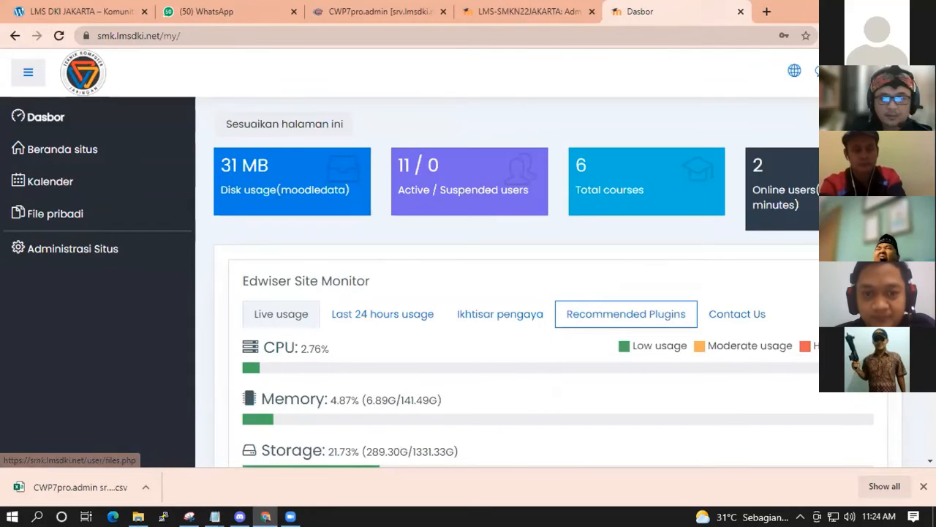
From Pengaturan in the user menu, switch the language to English and open Front page settings.
{"action": "left_click", "coordinate": [829, 70]}
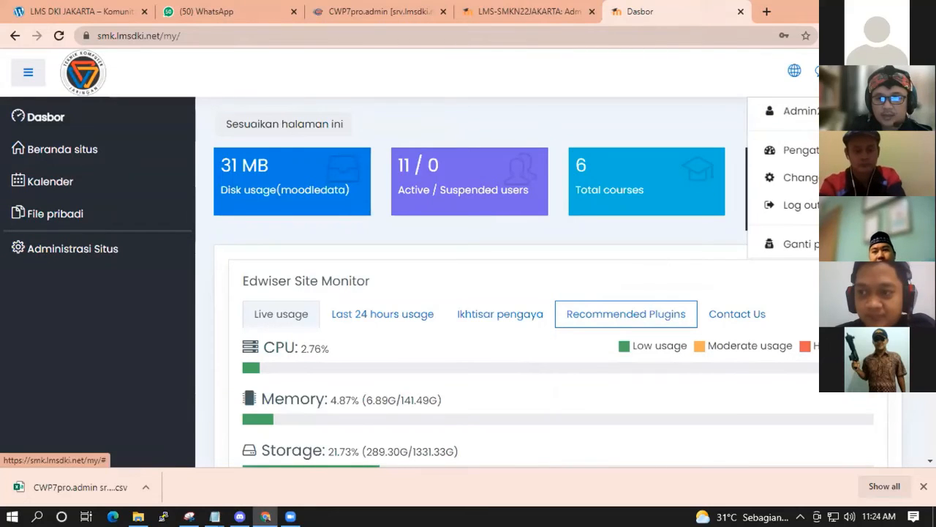
{"action": "left_click", "coordinate": [804, 151]}
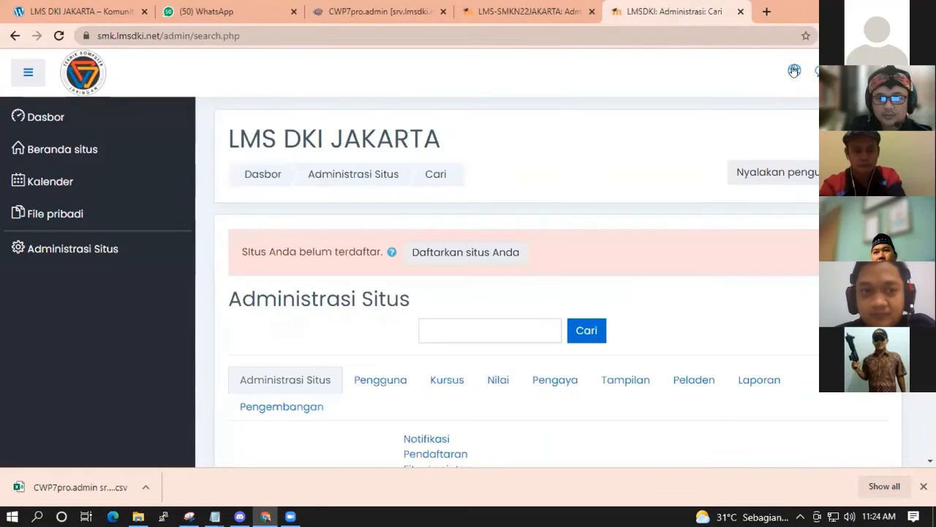
{"action": "left_click", "coordinate": [794, 70]}
{"action": "left_click", "coordinate": [721, 66]}
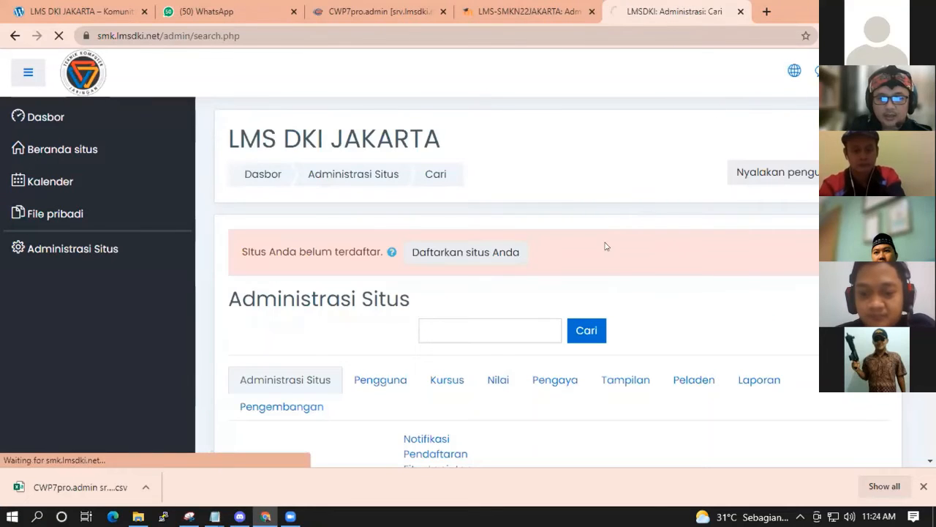
{"action": "scroll", "coordinate": [567, 259], "scroll_direction": "down", "scroll_amount": 4}
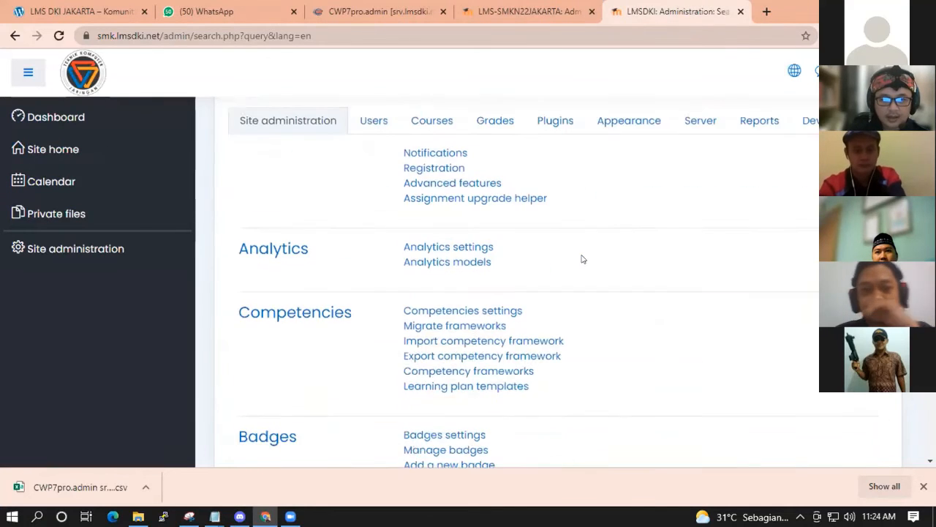
{"action": "scroll", "coordinate": [582, 259], "scroll_direction": "down", "scroll_amount": 5}
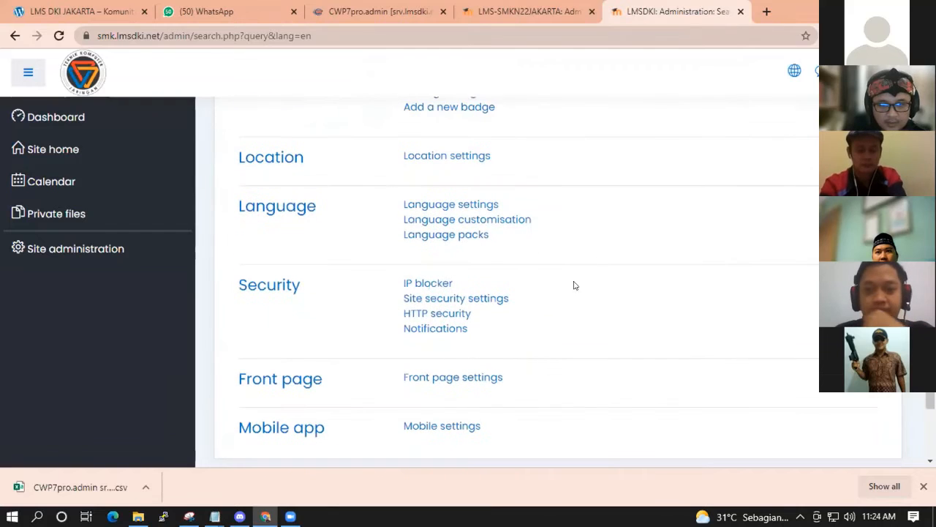
{"action": "left_click", "coordinate": [457, 382]}
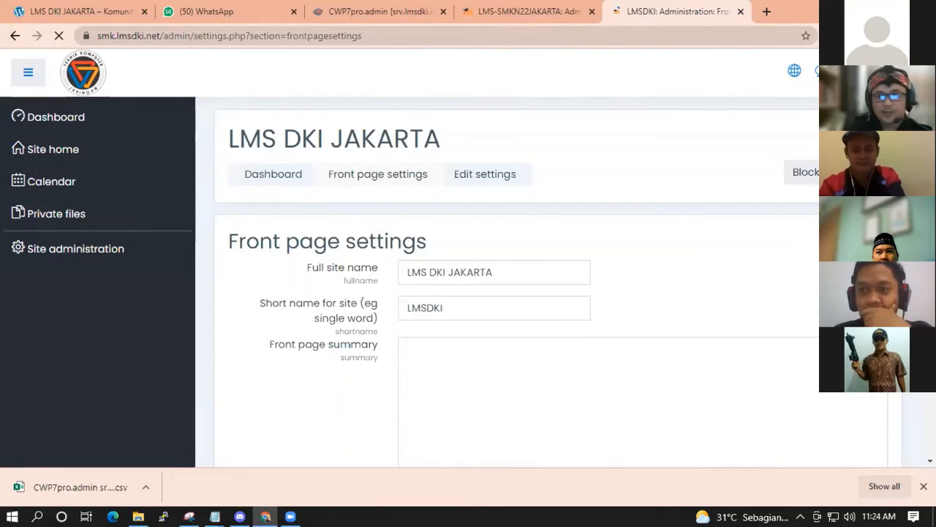
{"action": "left_click", "coordinate": [924, 36]}
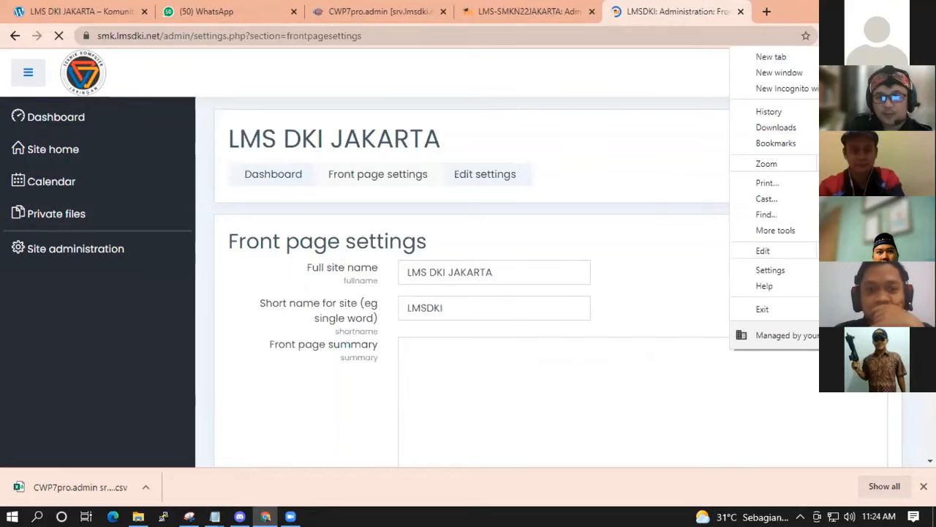
Load smk.lmsdki.net in a new incognito window by typing smk in the address bar.
{"action": "left_click", "coordinate": [780, 89]}
{"action": "type", "text": "lmsd"}
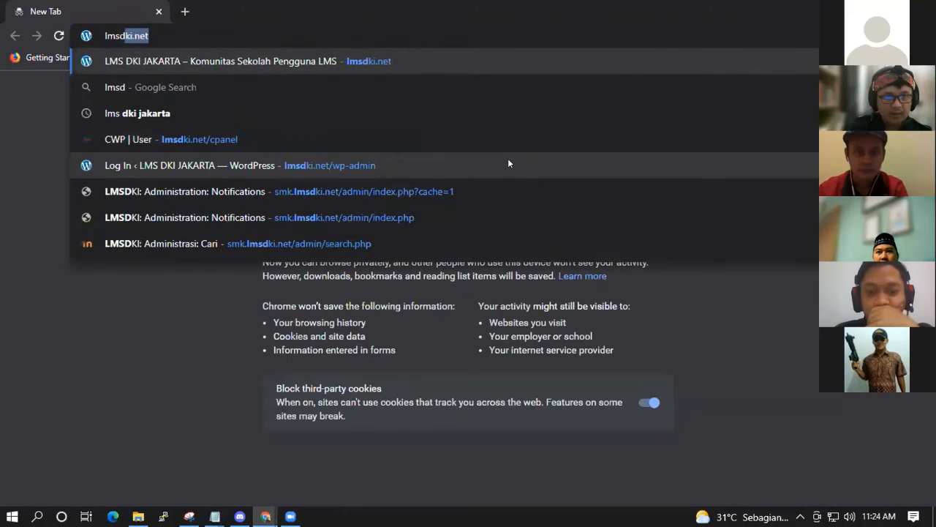
{"action": "key", "text": "BackSpace"}
{"action": "key", "text": "BackSpace"}
{"action": "key", "text": "BackSpace"}
{"action": "key", "text": "BackSpace"}
{"action": "type", "text": "smk"}
{"action": "key", "text": "Return"}
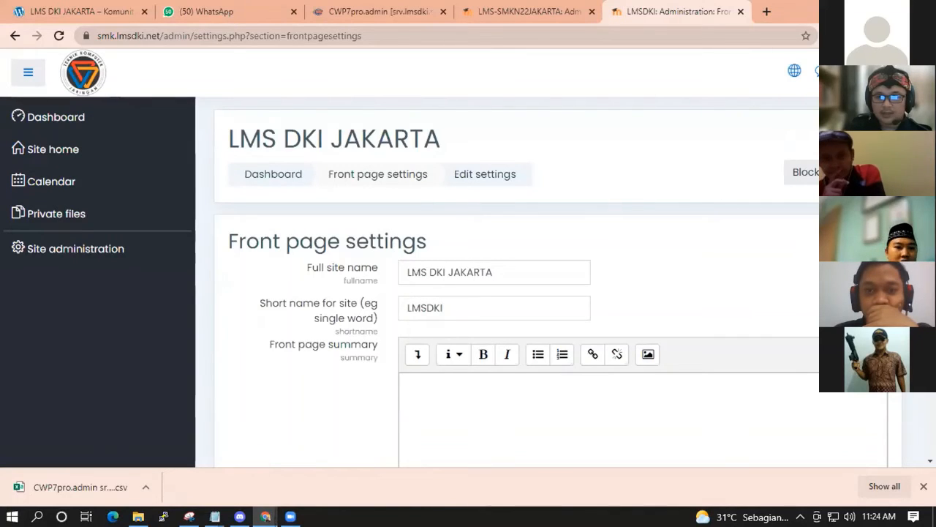
Return to Site administration and open Front page settings.
{"action": "left_click", "coordinate": [842, 70]}
{"action": "left_click", "coordinate": [805, 186]}
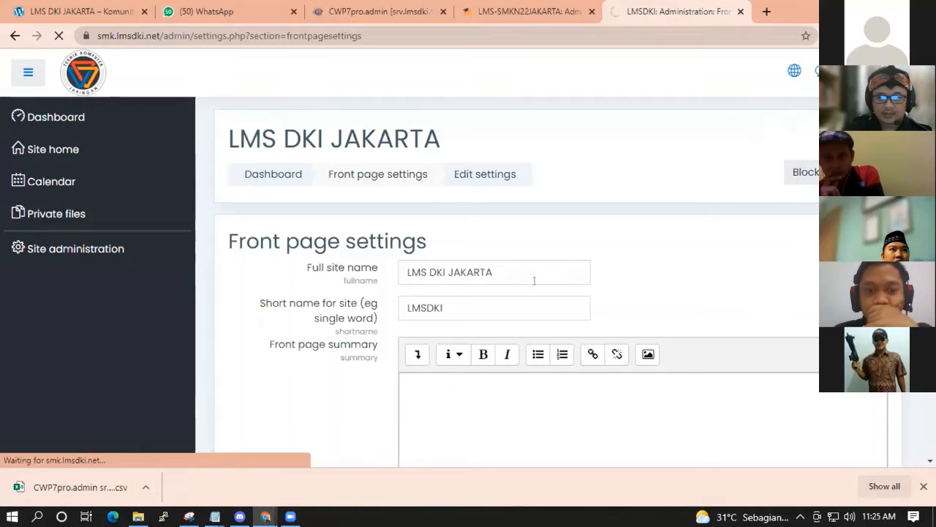
{"action": "scroll", "coordinate": [595, 288], "scroll_direction": "down", "scroll_amount": 7}
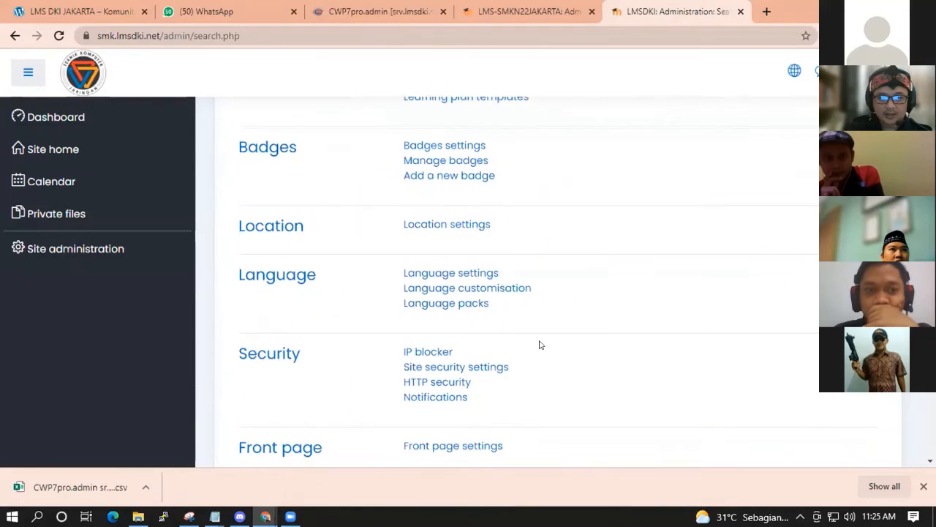
{"action": "scroll", "coordinate": [476, 338], "scroll_direction": "down", "scroll_amount": 2}
{"action": "left_click", "coordinate": [442, 310]}
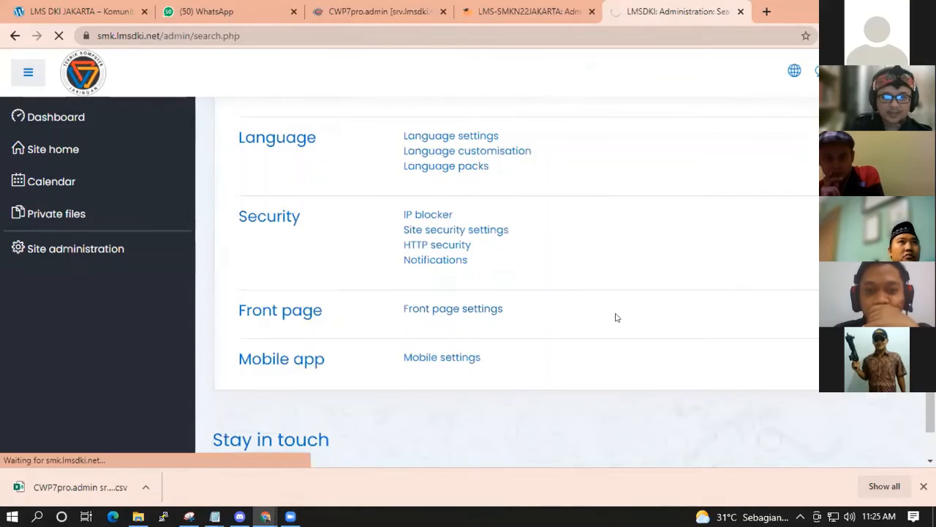
Inspect the Full site name LMS DKI JAKARTA and select the short name LMSDKI.
{"action": "left_click", "coordinate": [498, 271]}
{"action": "triple_click", "coordinate": [444, 273]}
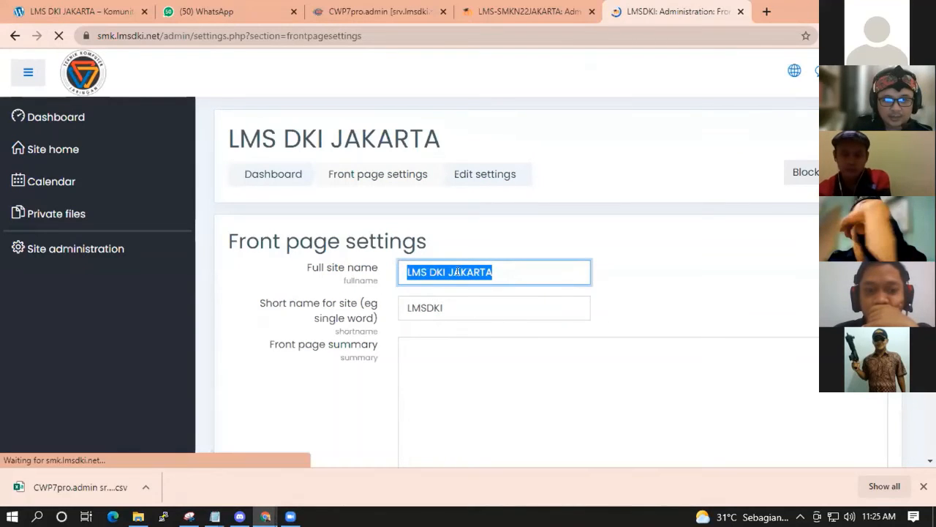
{"action": "left_click", "coordinate": [472, 272]}
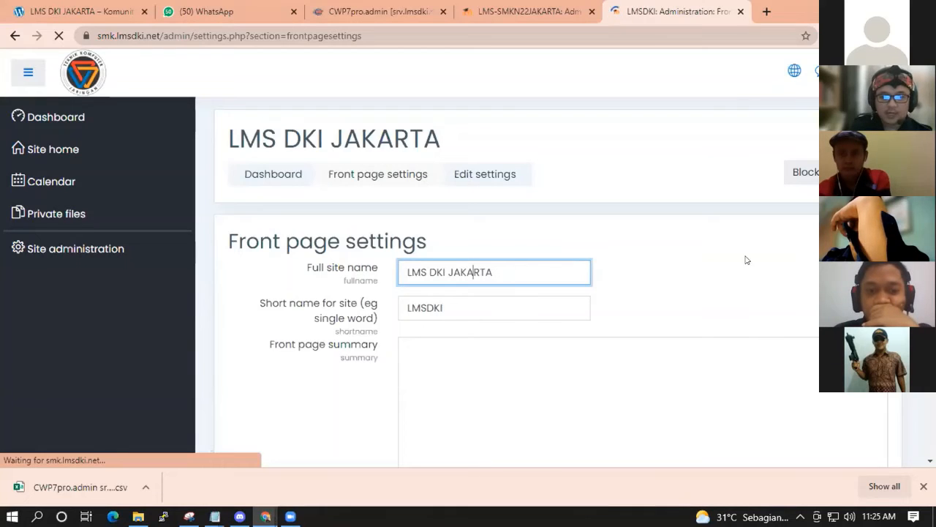
{"action": "left_click", "coordinate": [585, 271]}
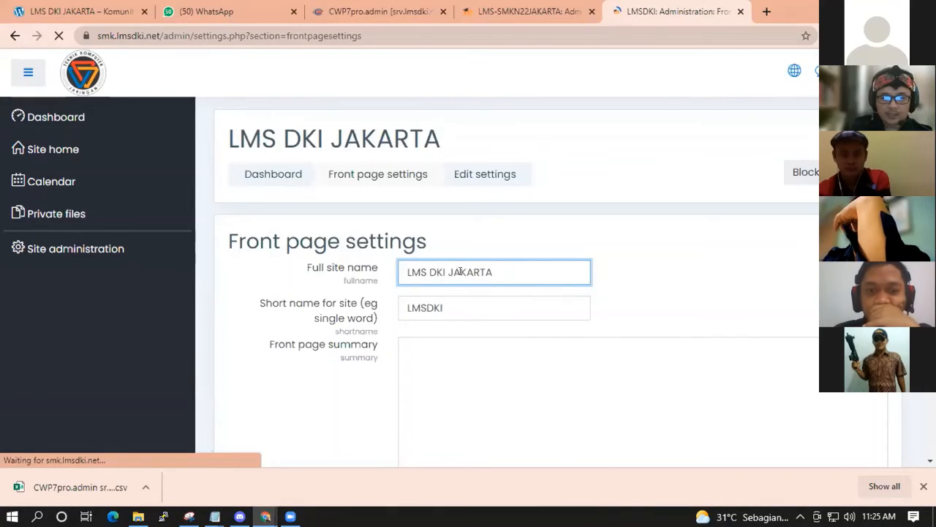
{"action": "double_click", "coordinate": [447, 306]}
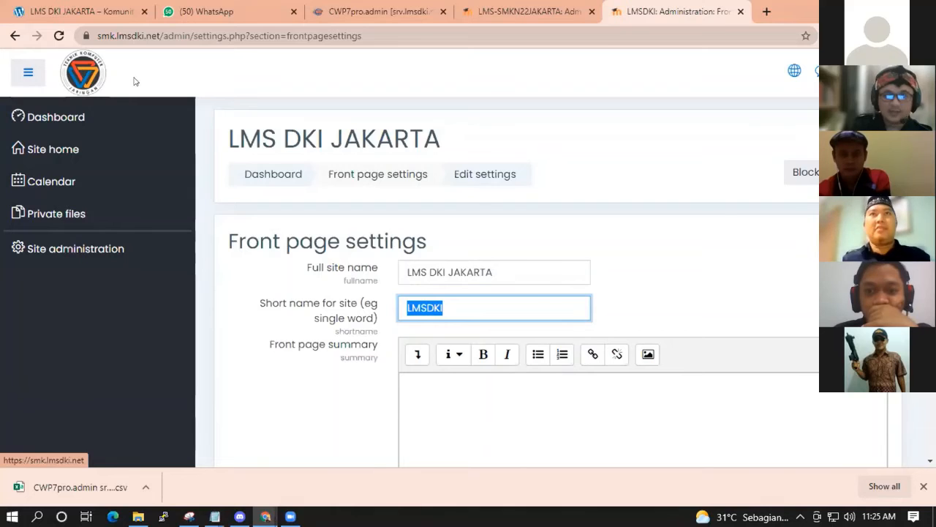
{"action": "scroll", "coordinate": [610, 194], "scroll_direction": "down", "scroll_amount": 5}
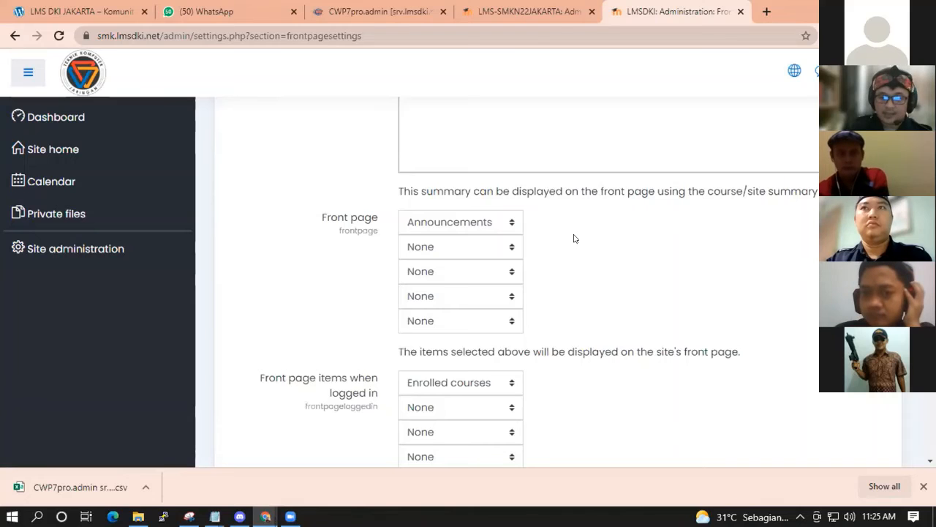
{"action": "scroll", "coordinate": [575, 238], "scroll_direction": "down", "scroll_amount": 2}
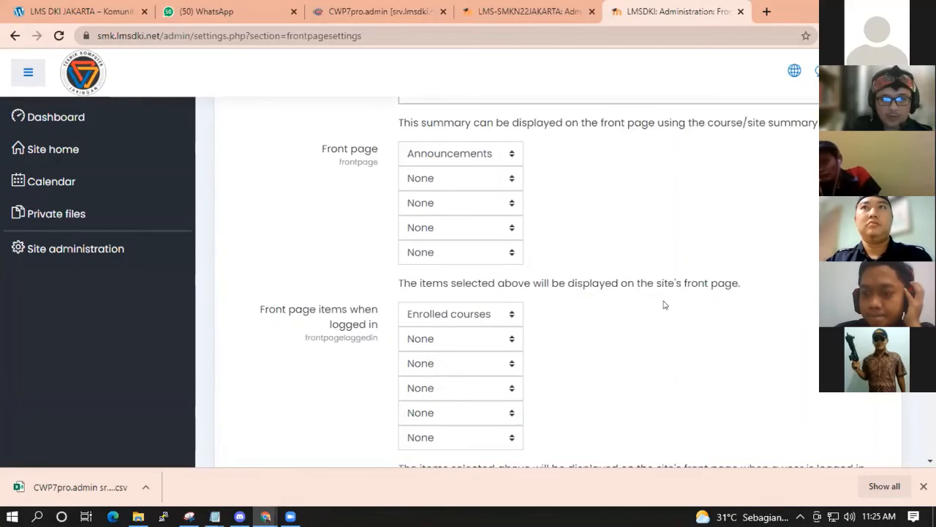
{"action": "left_click_drag", "start_coordinate": [257, 250], "coordinate": [378, 260]}
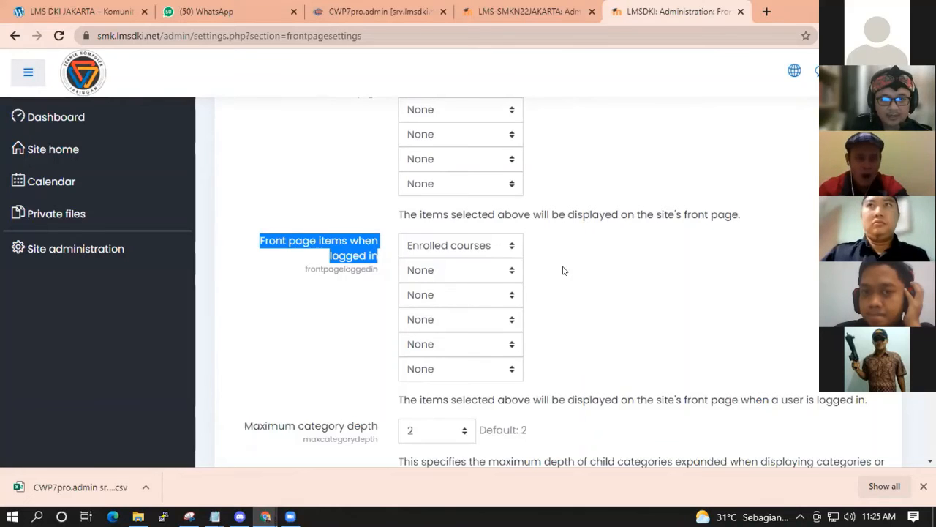
{"action": "left_click", "coordinate": [606, 266]}
{"action": "left_click", "coordinate": [464, 247]}
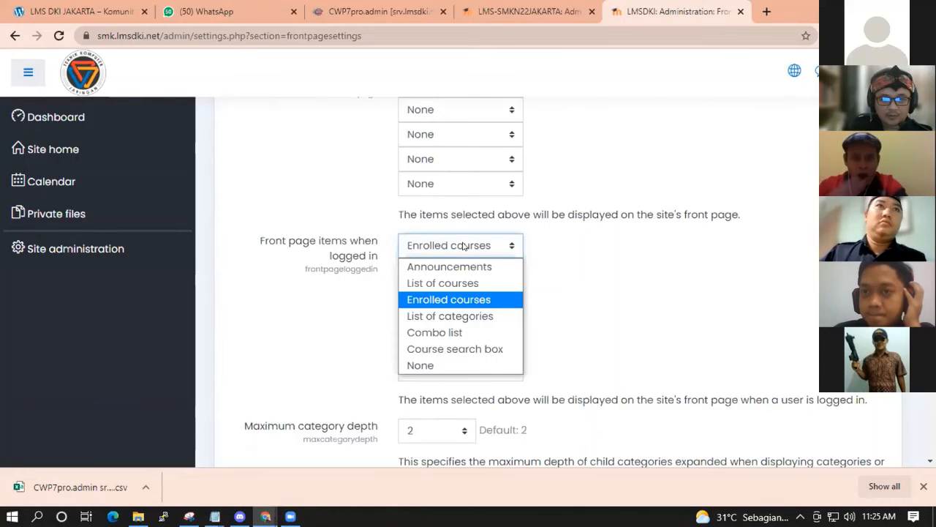
{"action": "left_click", "coordinate": [454, 283]}
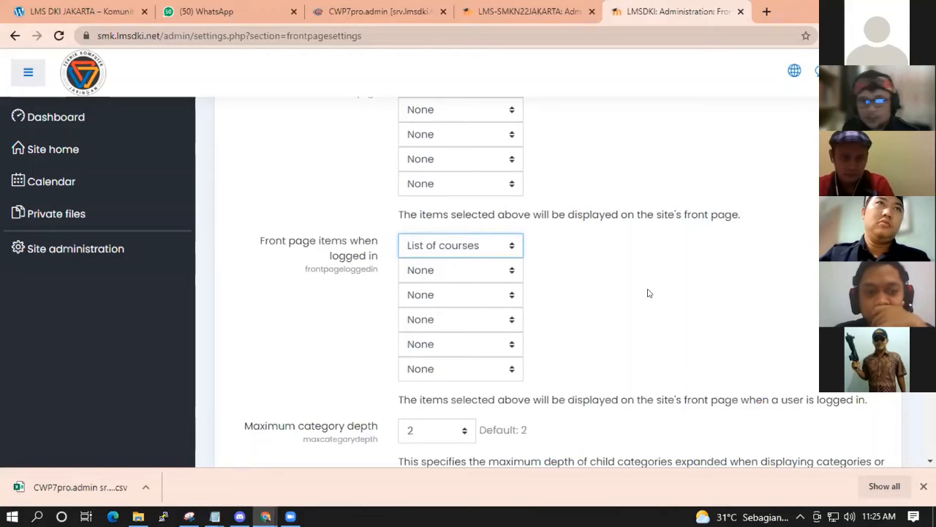
{"action": "left_click", "coordinate": [441, 247]}
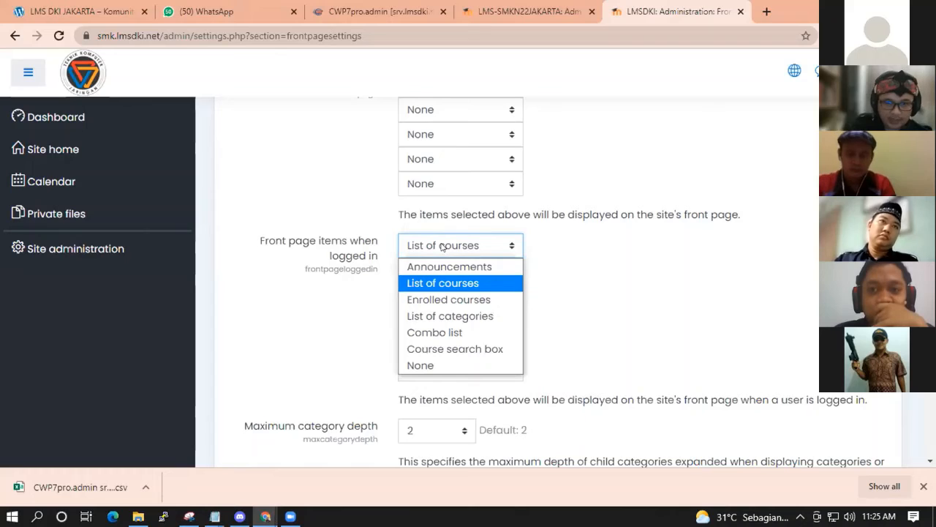
{"action": "left_click", "coordinate": [452, 299]}
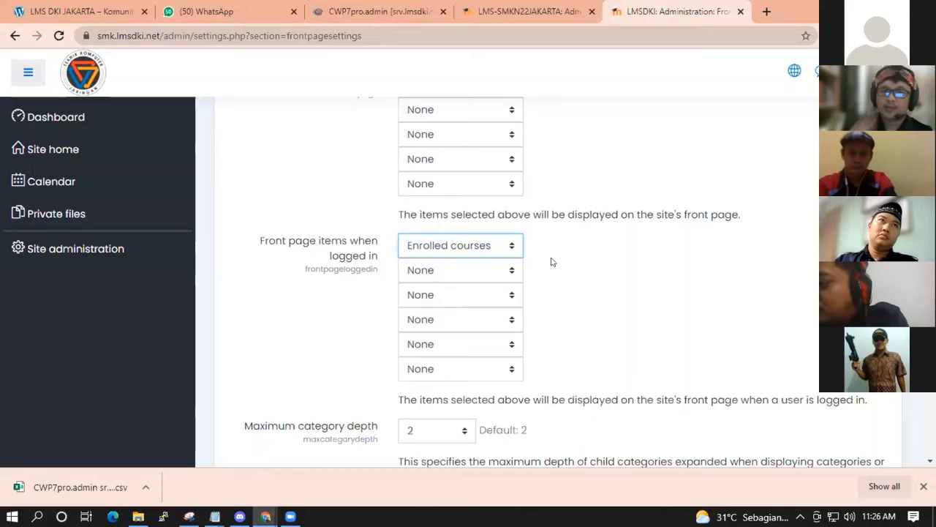
{"action": "left_click", "coordinate": [612, 273]}
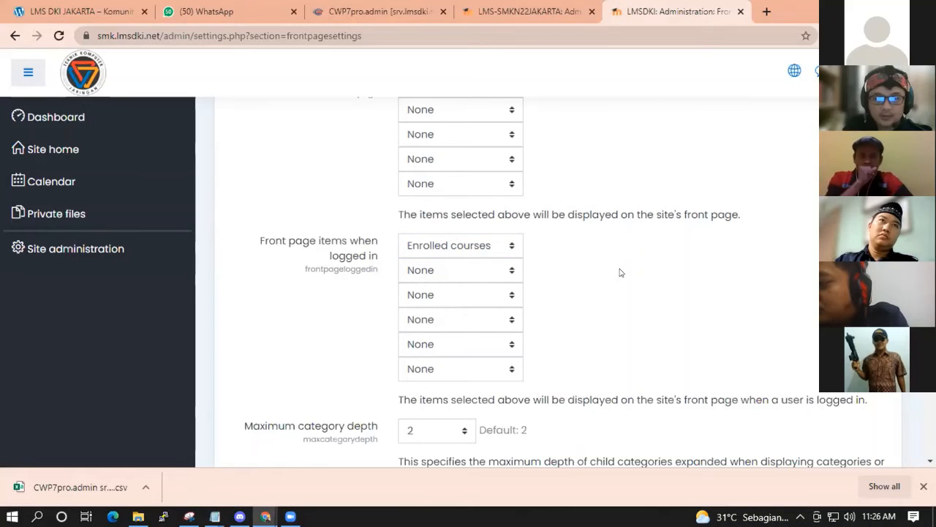
{"action": "scroll", "coordinate": [663, 281], "scroll_direction": "down", "scroll_amount": 1}
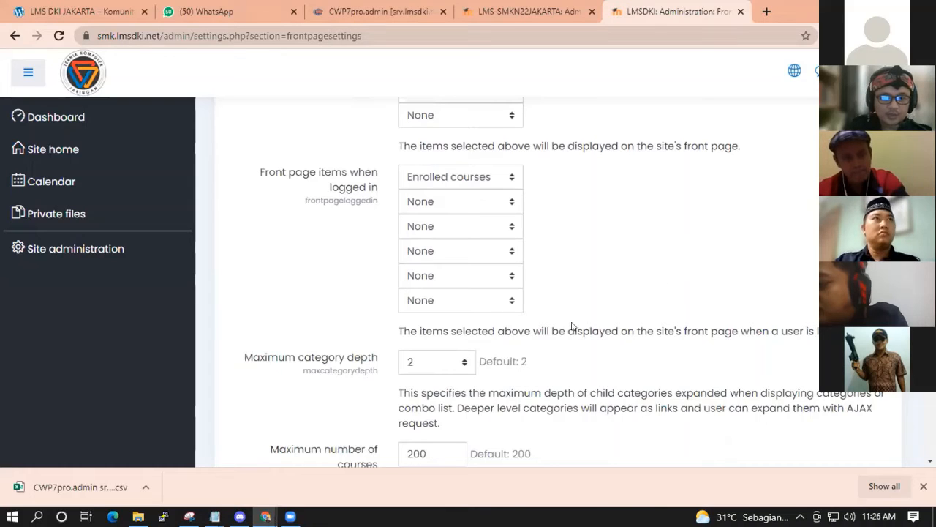
{"action": "scroll", "coordinate": [617, 288], "scroll_direction": "up", "scroll_amount": 1}
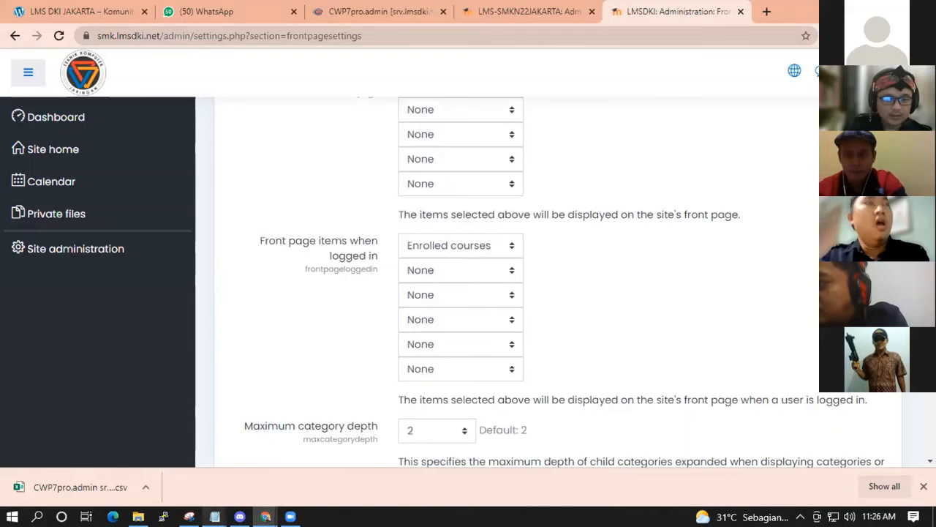
Highlight the Notepad note about uploading student profile photos via zip.
{"action": "mouse_move", "coordinate": [214, 516]}
{"action": "left_click", "coordinate": [271, 467]}
{"action": "left_click_drag", "start_coordinate": [148, 206], "coordinate": [515, 206]}
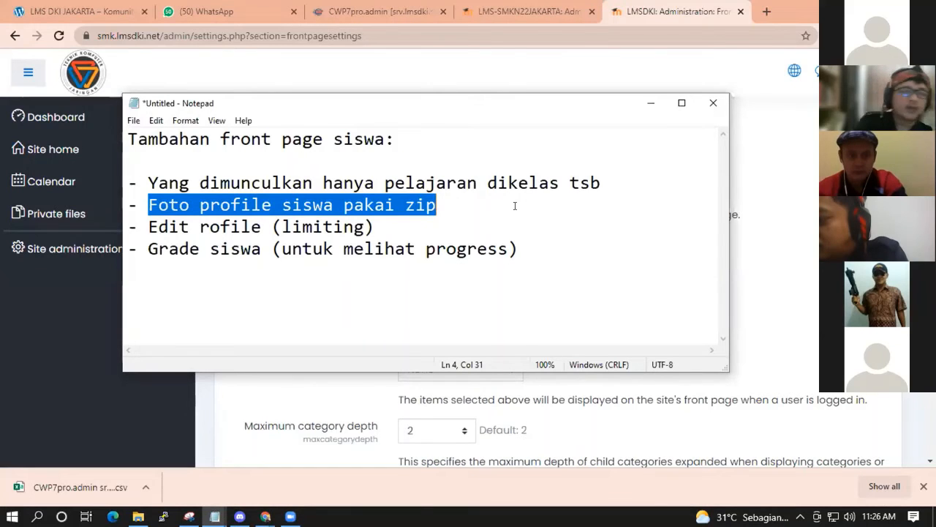
Open the fotosiswa folder in siswa and preview the student photo 16361.jpg.
{"action": "left_click", "coordinate": [138, 517]}
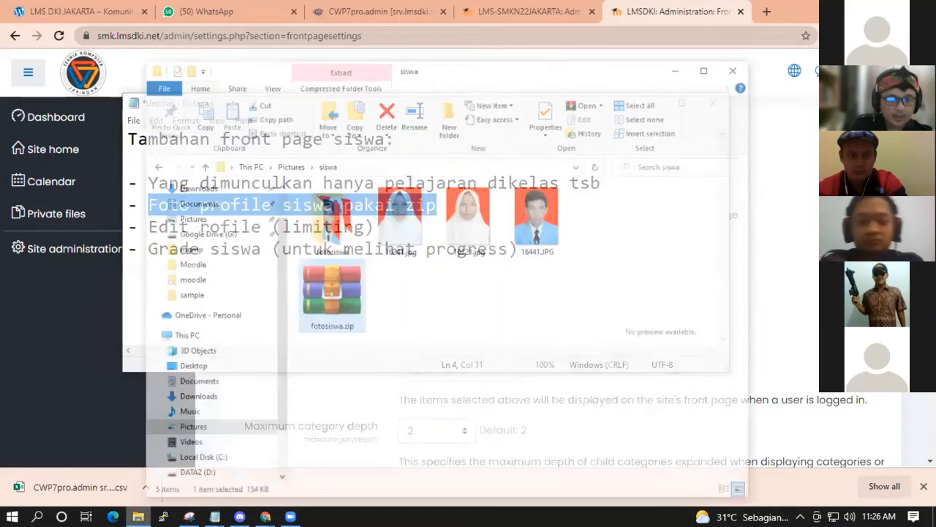
{"action": "left_click", "coordinate": [423, 186]}
{"action": "double_click", "coordinate": [349, 187]}
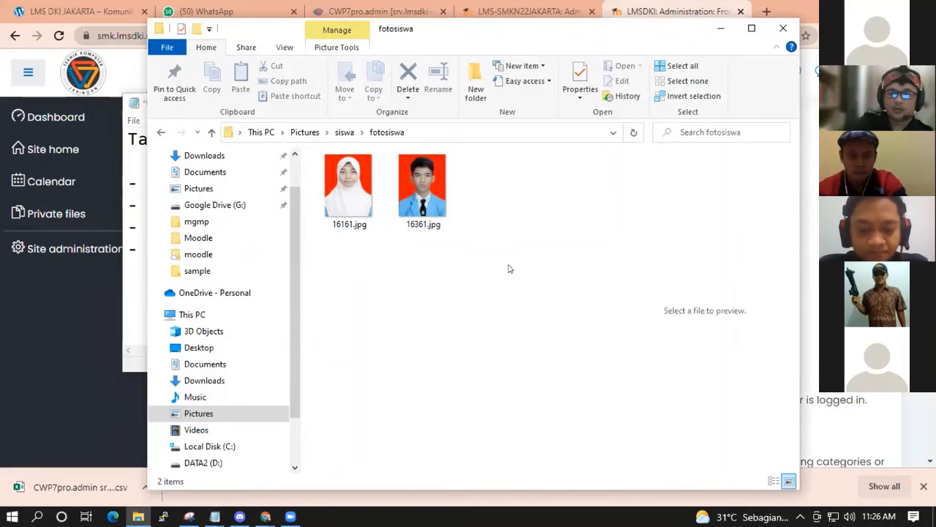
{"action": "left_click", "coordinate": [420, 194]}
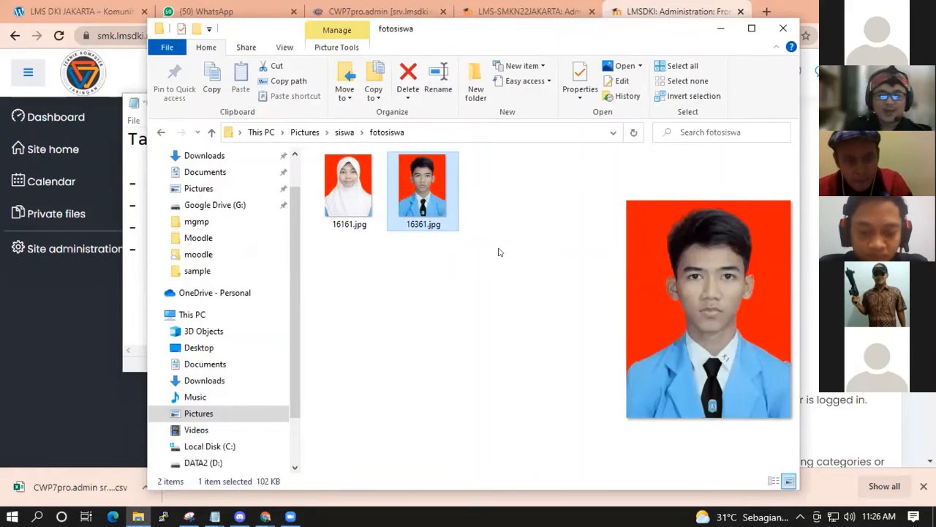
{"action": "left_click_drag", "start_coordinate": [930, 245], "coordinate": [930, 102]}
{"action": "left_click", "coordinate": [134, 117]}
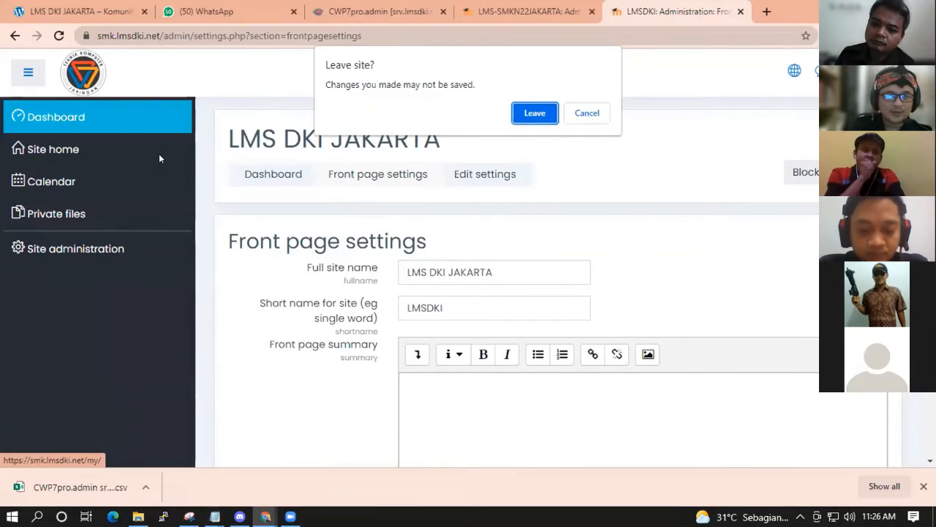
Leave Front page settings unsaved and view the Dashboard showing 2.56% CPU and 4.76% memory.
{"action": "left_click", "coordinate": [535, 113]}
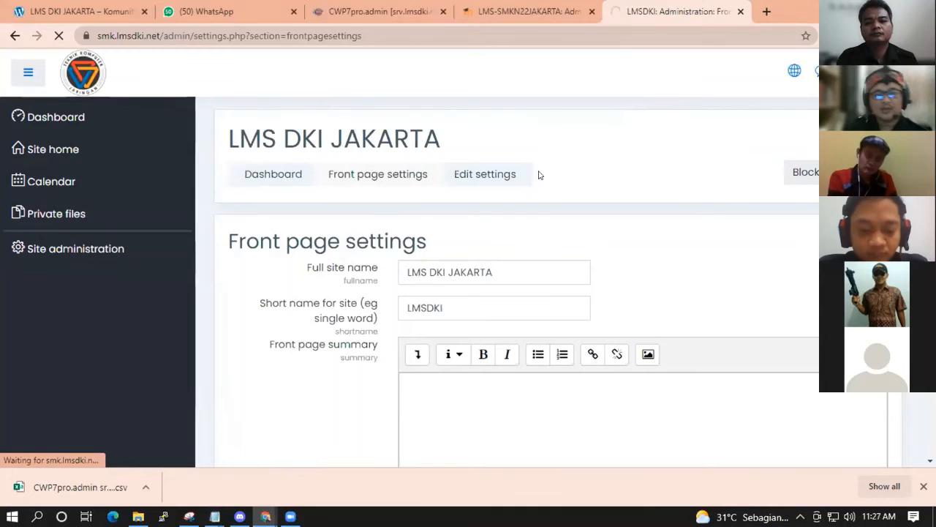
{"action": "scroll", "coordinate": [537, 176], "scroll_direction": "down", "scroll_amount": 3}
{"action": "scroll", "coordinate": [541, 183], "scroll_direction": "up", "scroll_amount": 3}
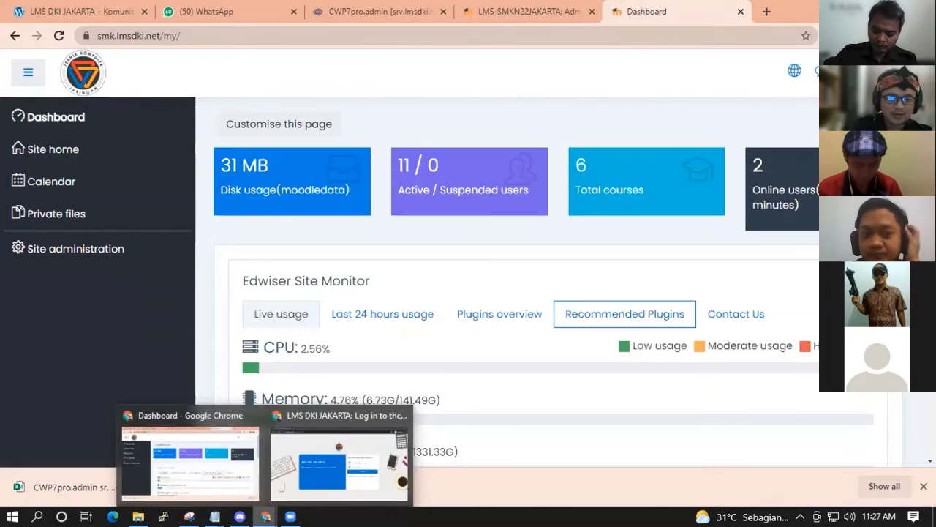
Compare photos 16361.jpg and 16161.jpg, then go back up to the siswa folder.
{"action": "left_click", "coordinate": [138, 516]}
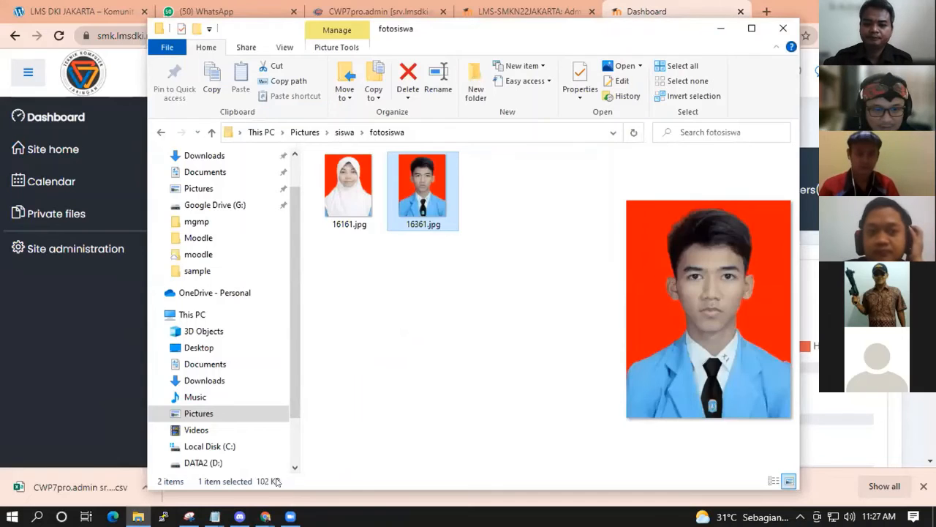
{"action": "right_click", "coordinate": [686, 268]}
{"action": "left_click", "coordinate": [680, 263]}
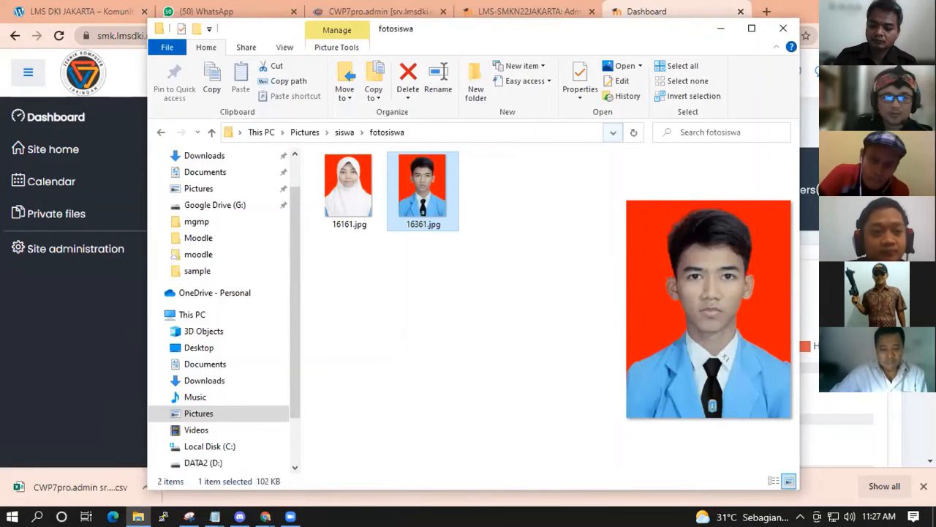
{"action": "left_click", "coordinate": [354, 196]}
{"action": "left_click", "coordinate": [417, 194]}
{"action": "left_click", "coordinate": [322, 191]}
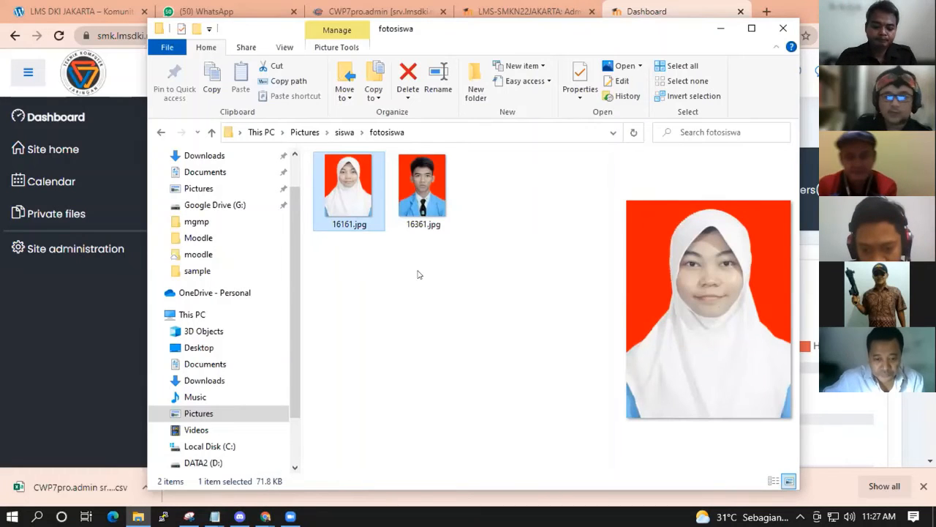
{"action": "left_click", "coordinate": [346, 136]}
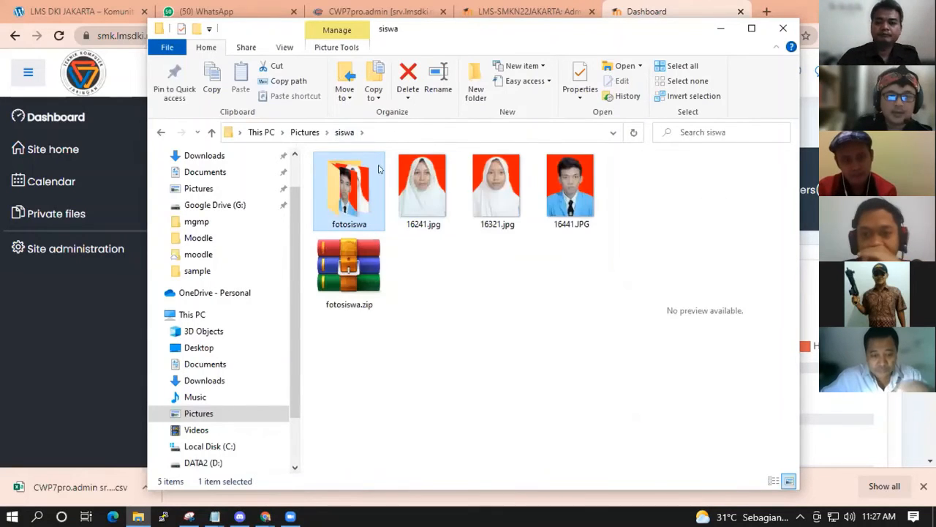
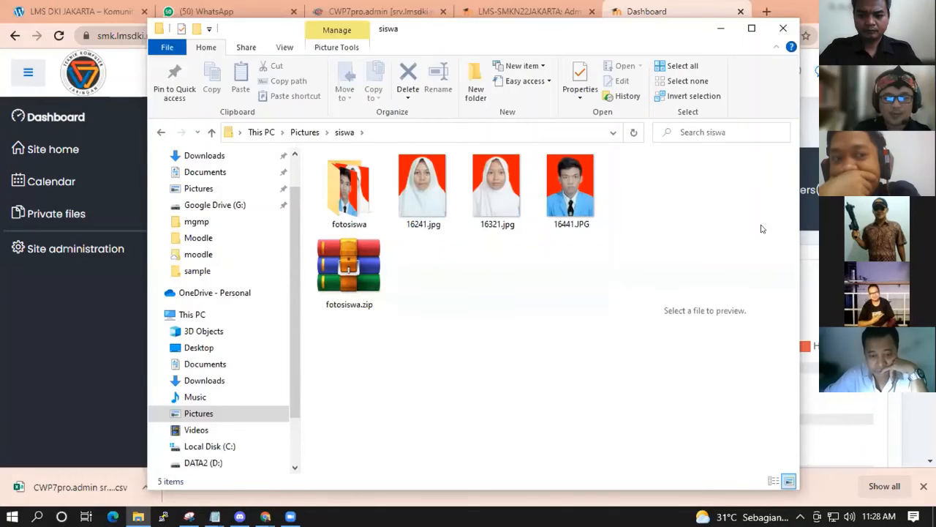
Switch from the siswa photo folder back to the Moodle Dashboard and open the account menu.
{"action": "key", "text": "alt+Tab"}
{"action": "left_click", "coordinate": [875, 72]}
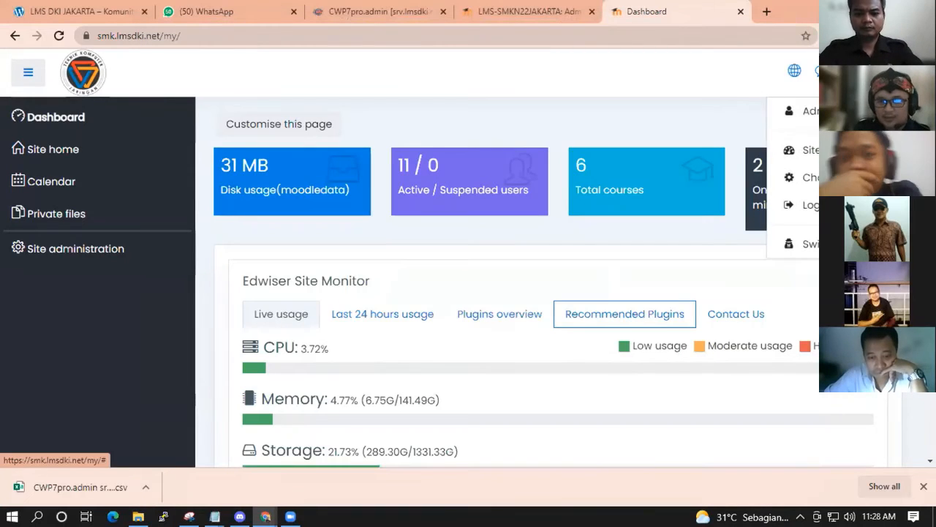
Open Site administration's Users tab and look over the user policies page.
{"action": "left_click", "coordinate": [809, 152]}
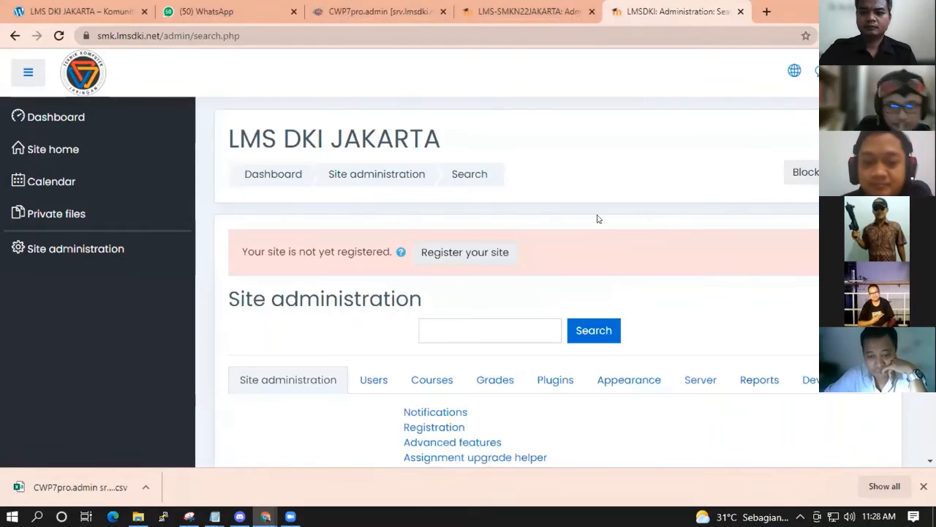
{"action": "scroll", "coordinate": [564, 335], "scroll_direction": "down", "scroll_amount": 1}
{"action": "scroll", "coordinate": [563, 335], "scroll_direction": "down", "scroll_amount": 7}
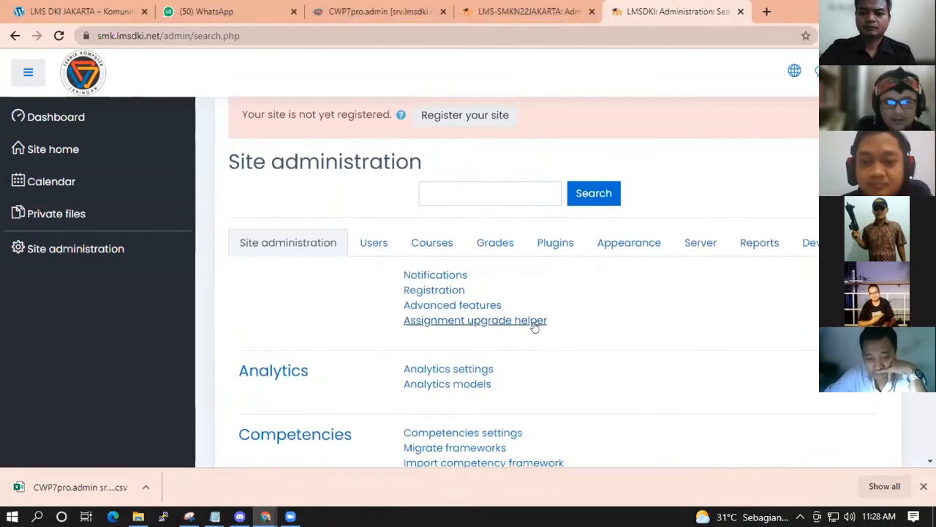
{"action": "scroll", "coordinate": [563, 306], "scroll_direction": "down", "scroll_amount": 1}
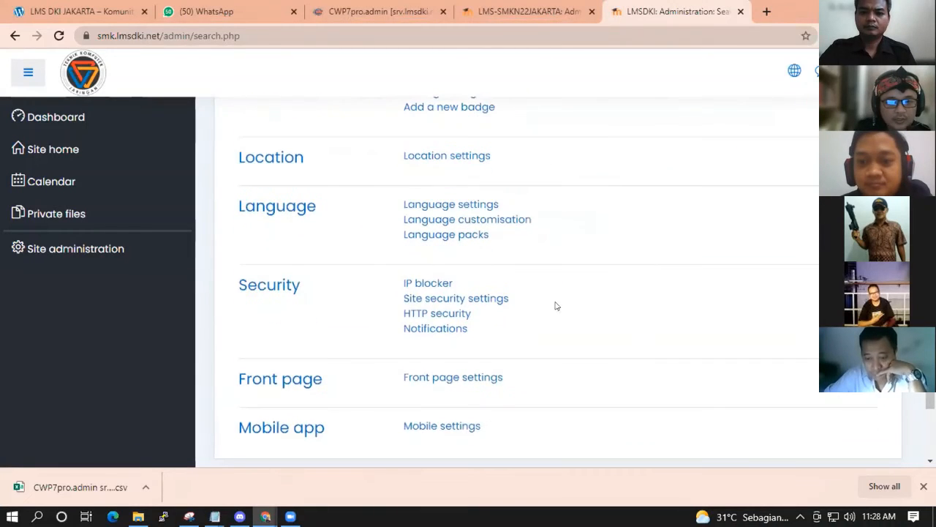
{"action": "scroll", "coordinate": [606, 259], "scroll_direction": "up", "scroll_amount": 3}
{"action": "scroll", "coordinate": [439, 165], "scroll_direction": "up", "scroll_amount": 3}
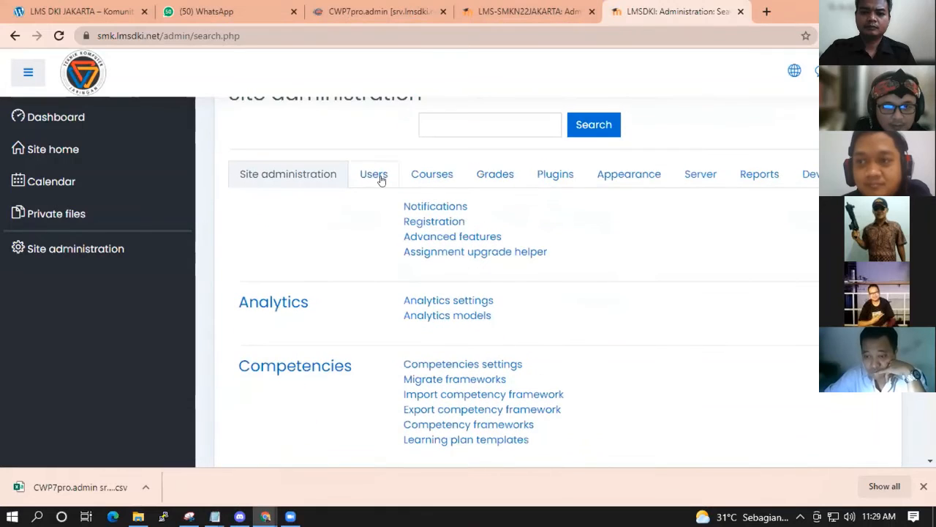
{"action": "left_click", "coordinate": [378, 178]}
{"action": "scroll", "coordinate": [607, 235], "scroll_direction": "down", "scroll_amount": 3}
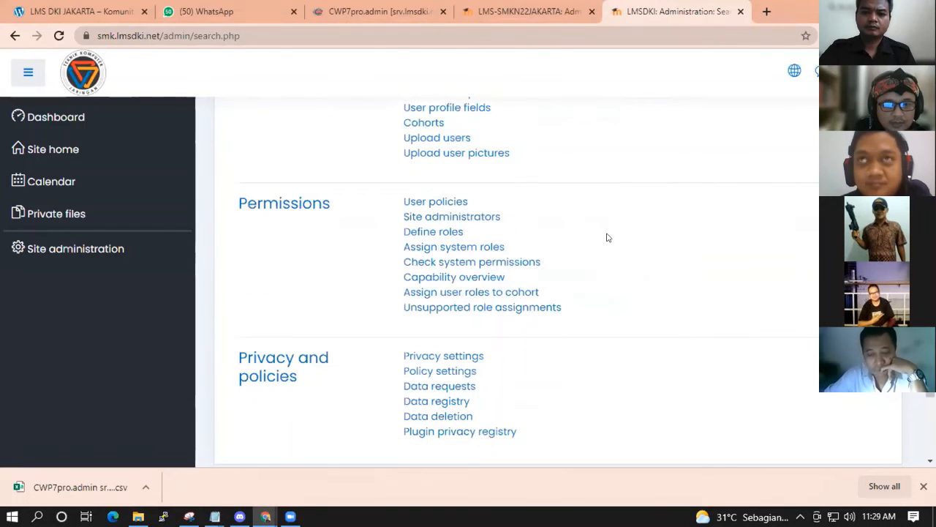
{"action": "scroll", "coordinate": [606, 237], "scroll_direction": "down", "scroll_amount": 1}
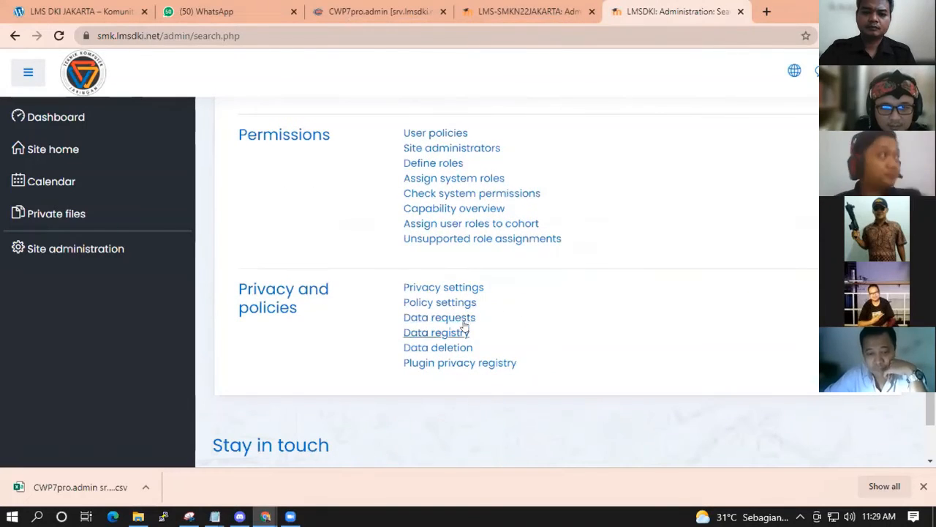
{"action": "left_click", "coordinate": [443, 303]}
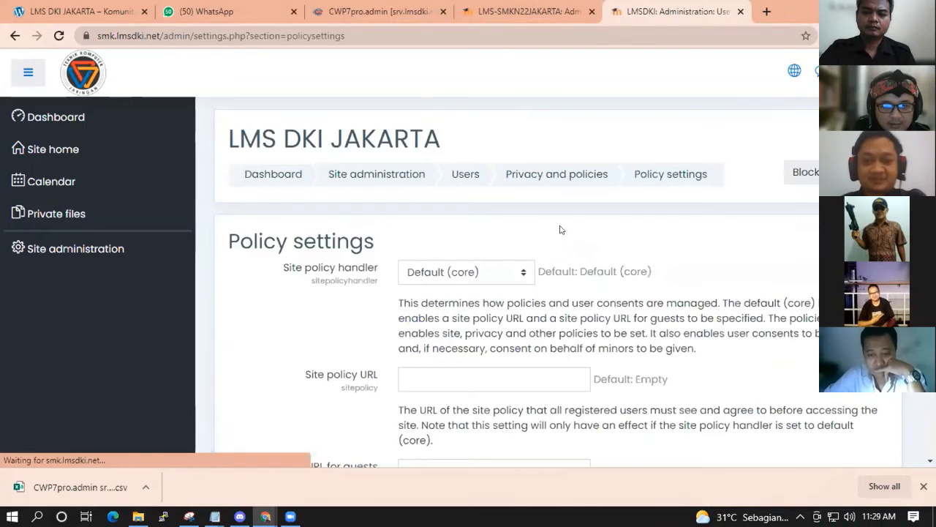
{"action": "scroll", "coordinate": [613, 251], "scroll_direction": "down", "scroll_amount": 3}
{"action": "scroll", "coordinate": [612, 251], "scroll_direction": "up", "scroll_amount": 2}
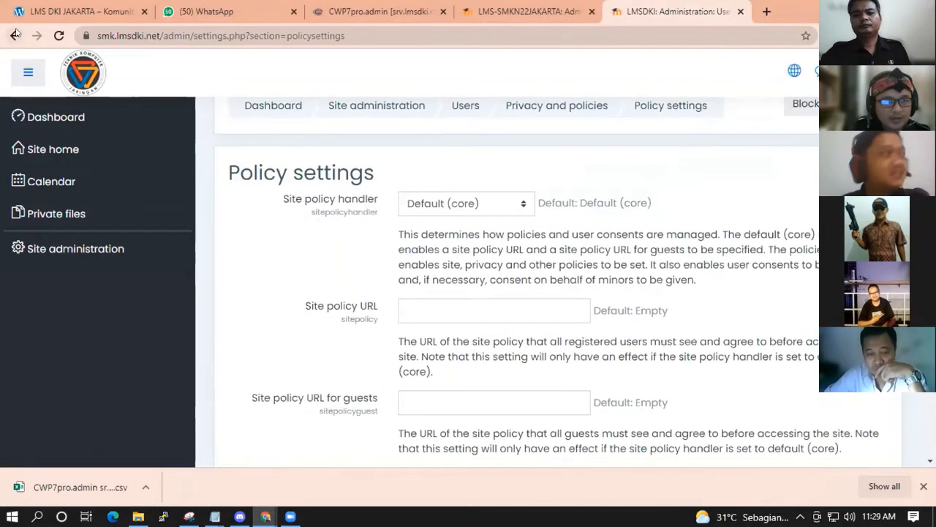
{"action": "left_click", "coordinate": [15, 34]}
Open Define roles to list the site roles, from Manager to Authenticated user on frontpage, and select Student.
{"action": "scroll", "coordinate": [512, 286], "scroll_direction": "up", "scroll_amount": 6}
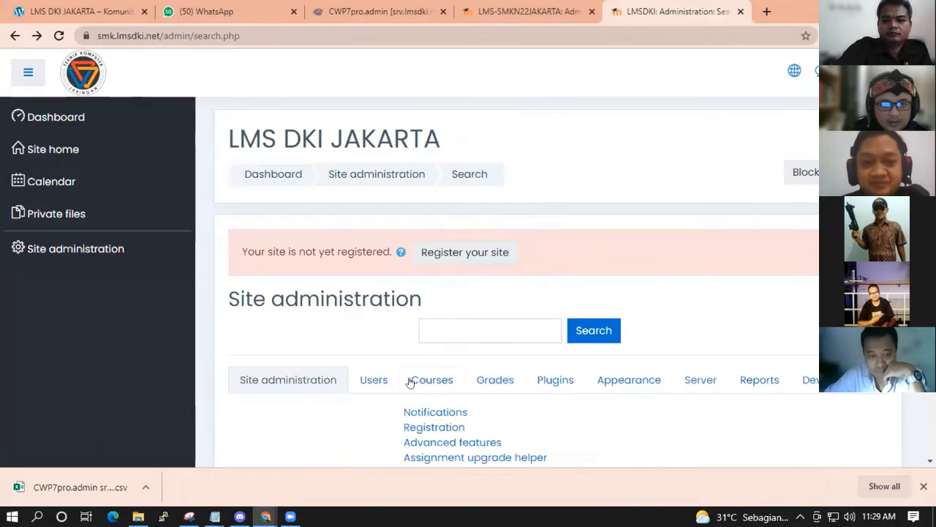
{"action": "left_click", "coordinate": [362, 380]}
{"action": "scroll", "coordinate": [541, 370], "scroll_direction": "down", "scroll_amount": 5}
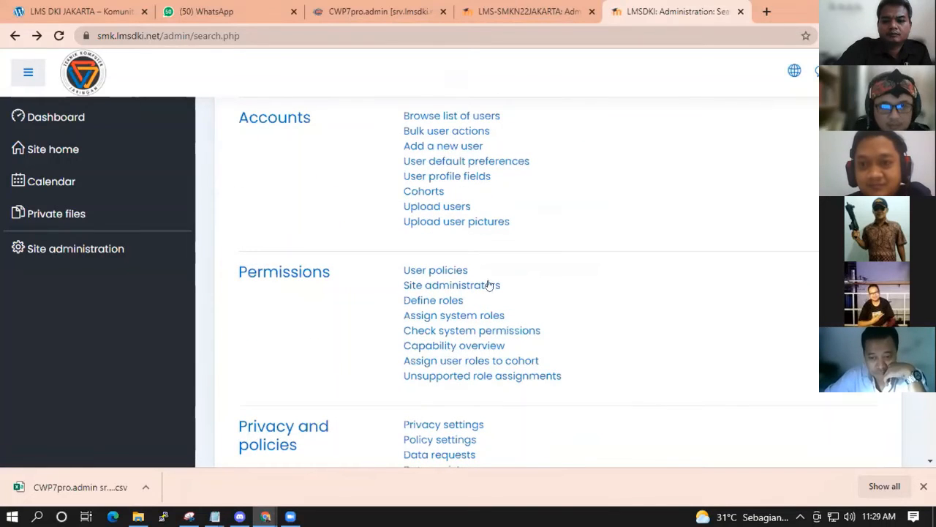
{"action": "left_click", "coordinate": [438, 300]}
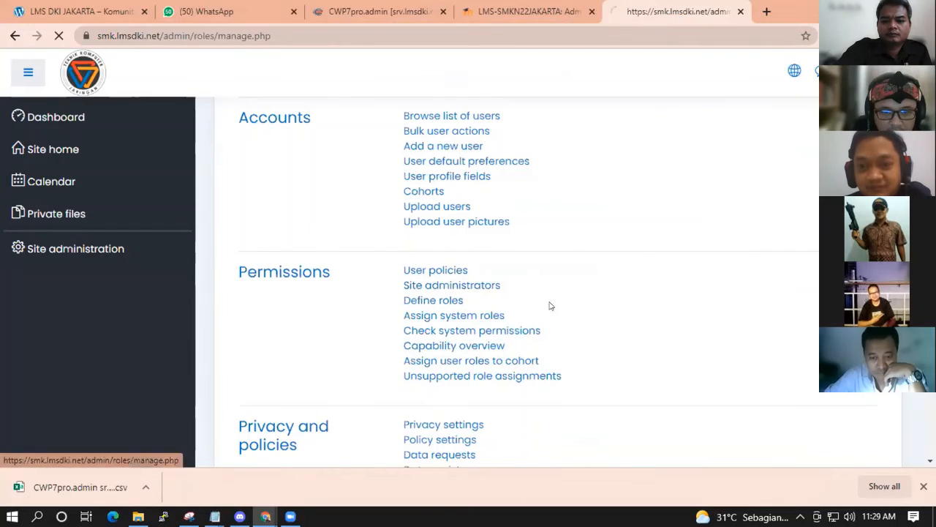
{"action": "scroll", "coordinate": [619, 303], "scroll_direction": "down", "scroll_amount": 1}
{"action": "scroll", "coordinate": [598, 280], "scroll_direction": "up", "scroll_amount": 1}
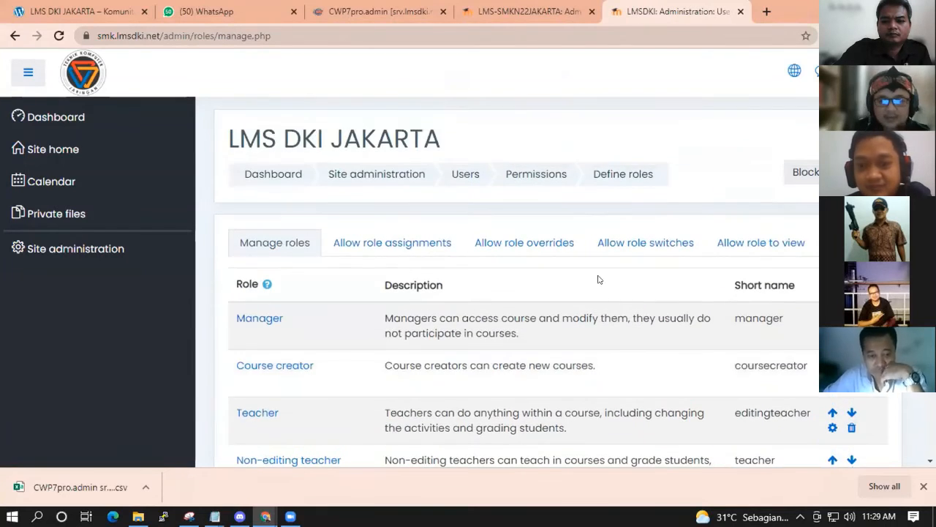
{"action": "scroll", "coordinate": [412, 252], "scroll_direction": "down", "scroll_amount": 4}
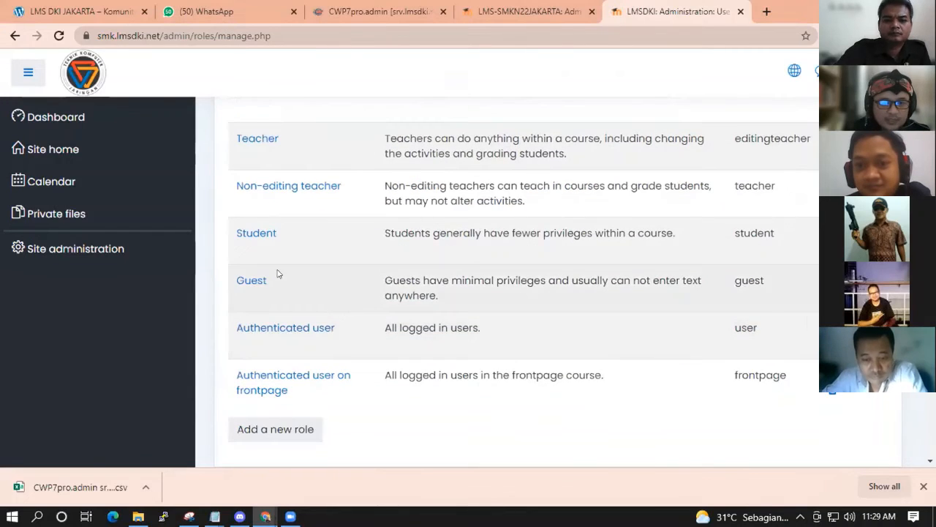
{"action": "scroll", "coordinate": [767, 267], "scroll_direction": "up", "scroll_amount": 1}
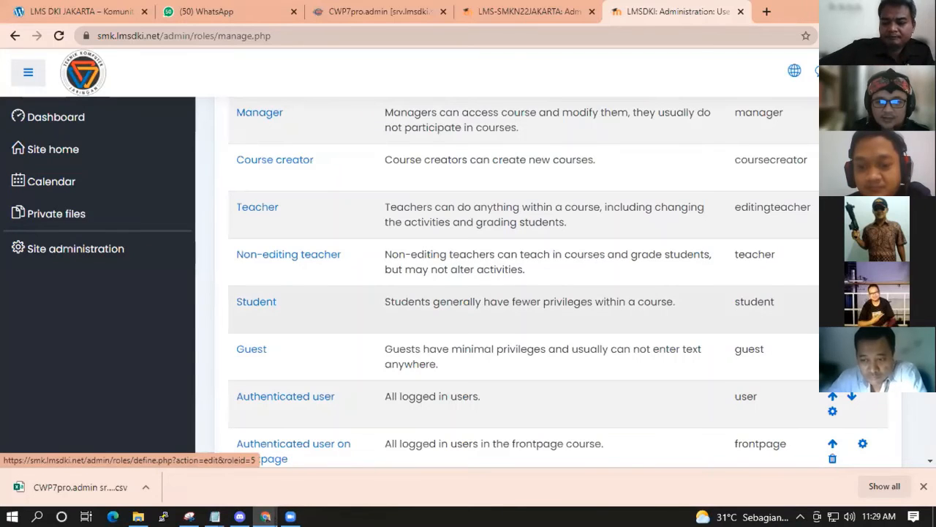
{"action": "left_click", "coordinate": [256, 302]}
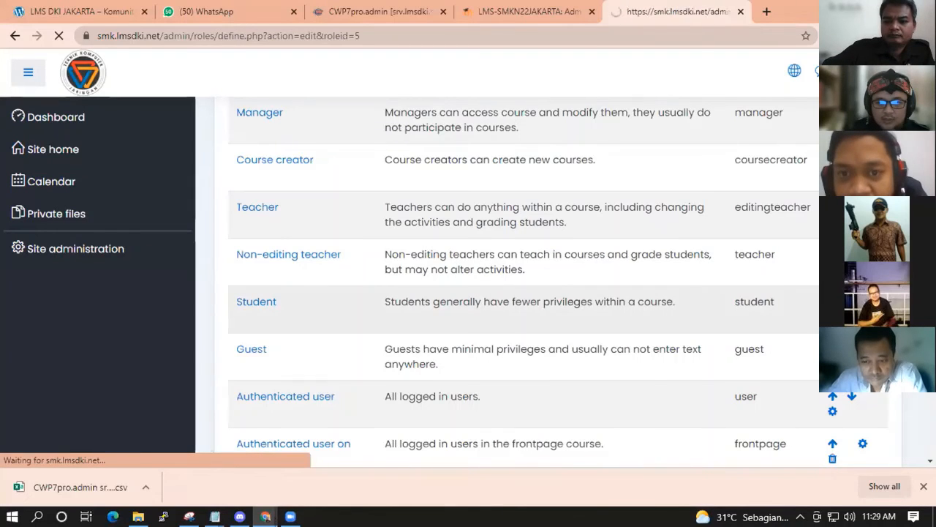
Search the Student role's capabilities for 'profile' to find Edit own user profile.
{"action": "scroll", "coordinate": [584, 325], "scroll_direction": "down", "scroll_amount": 6}
{"action": "scroll", "coordinate": [637, 337], "scroll_direction": "down", "scroll_amount": 10}
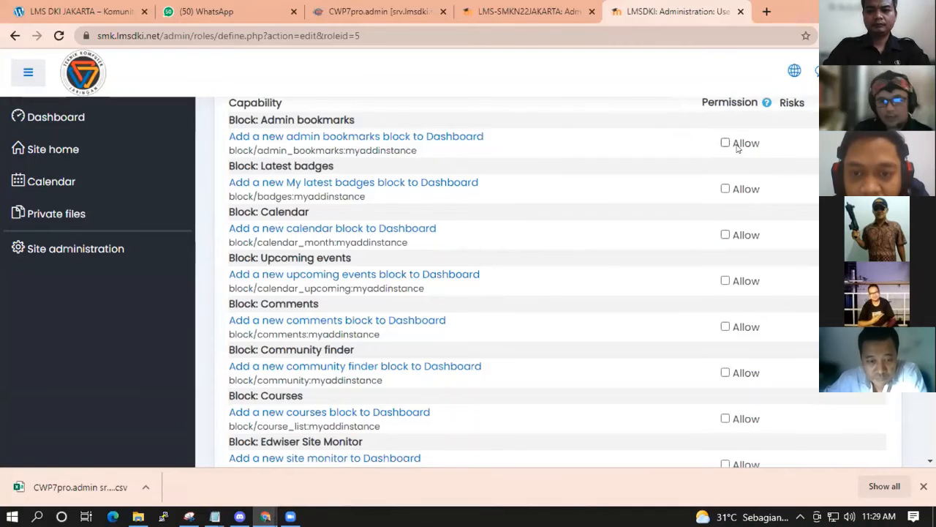
{"action": "scroll", "coordinate": [622, 281], "scroll_direction": "down", "scroll_amount": 3}
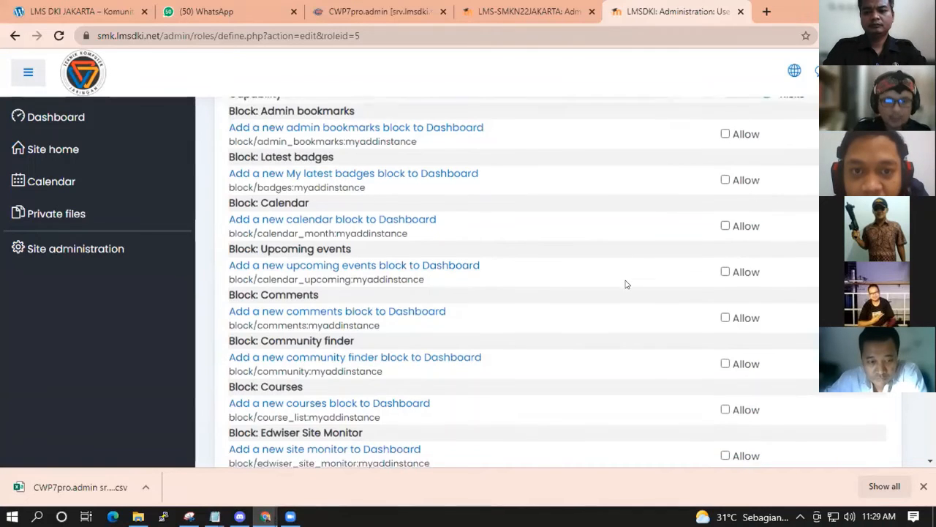
{"action": "scroll", "coordinate": [621, 293], "scroll_direction": "down", "scroll_amount": 7}
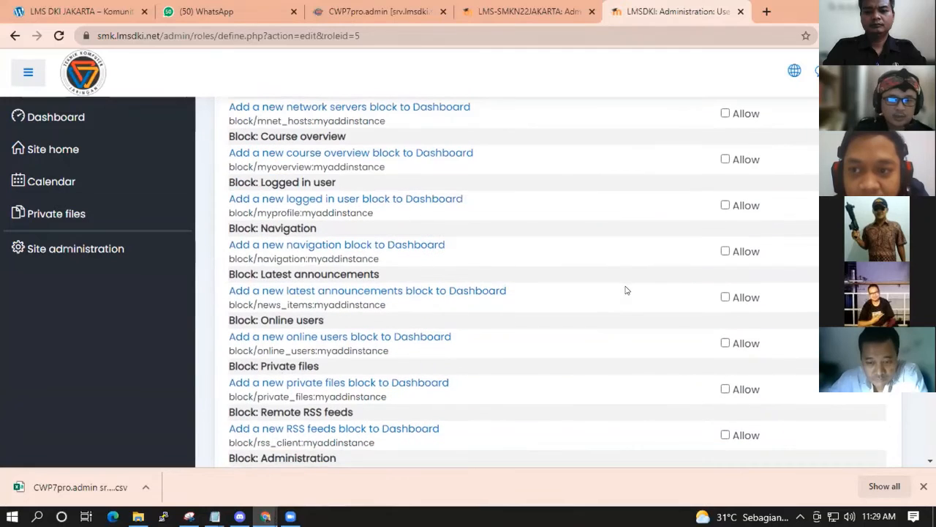
{"action": "key", "text": "ctrl+f"}
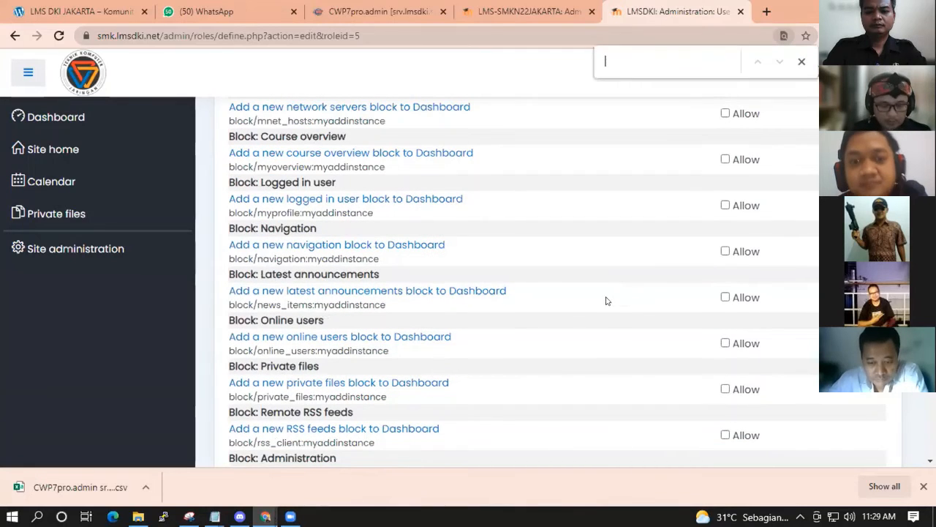
{"action": "type", "text": "profile"}
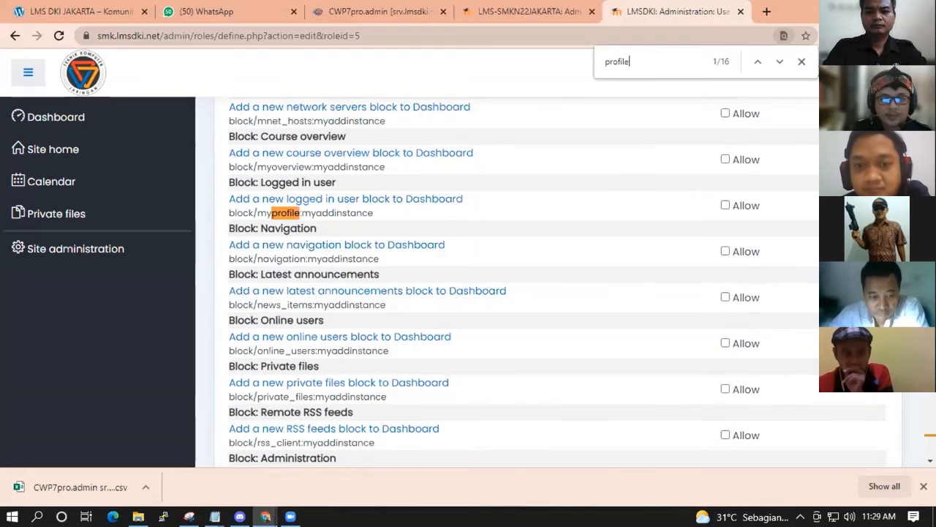
{"action": "left_click", "coordinate": [780, 61]}
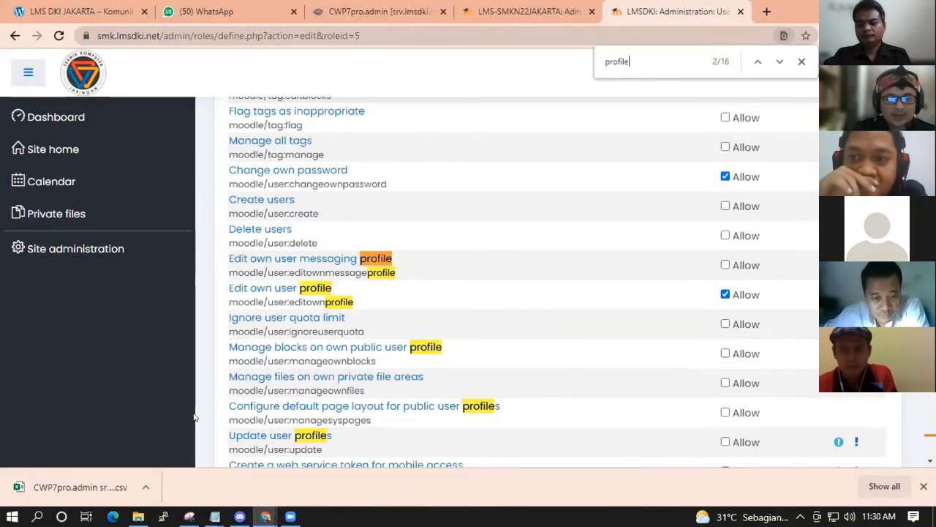
{"action": "mouse_move", "coordinate": [215, 516]}
{"action": "left_click", "coordinate": [295, 475]}
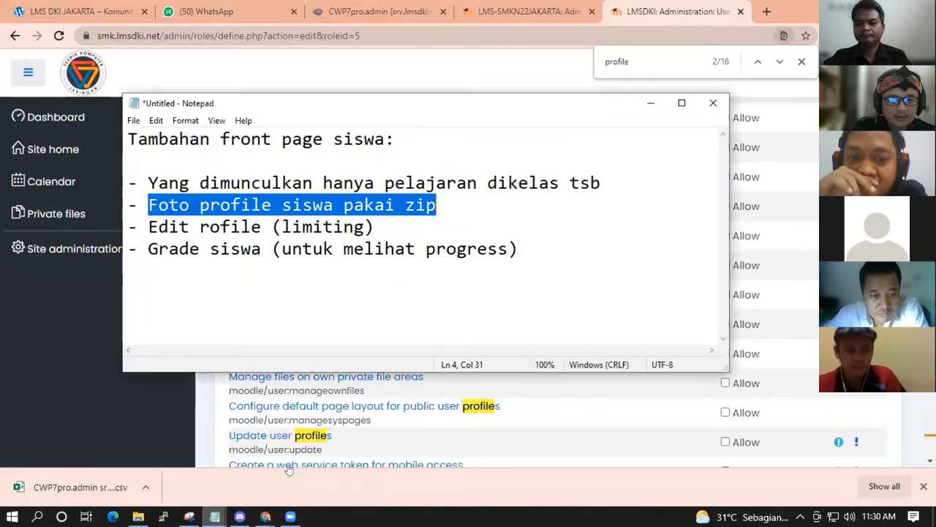
{"action": "left_click", "coordinate": [440, 205]}
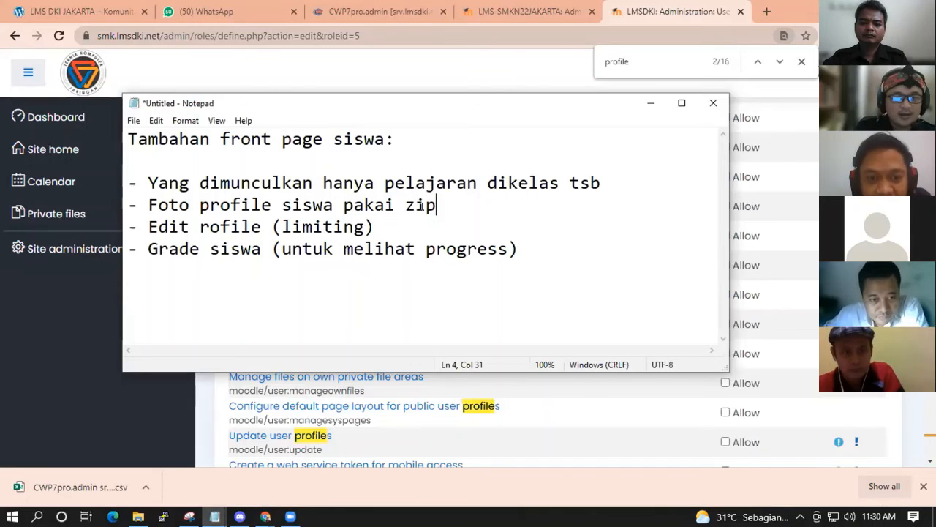
{"action": "left_click_drag", "start_coordinate": [437, 205], "coordinate": [149, 204]}
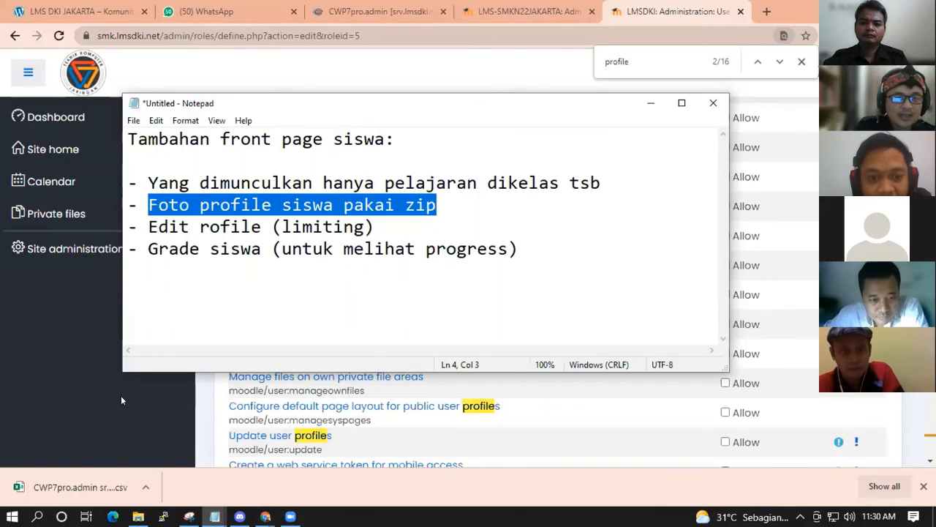
{"action": "left_click", "coordinate": [122, 401]}
Leave the Student role and open Browse list of users from Site administration's Users tab.
{"action": "scroll", "coordinate": [519, 327], "scroll_direction": "up", "scroll_amount": 20}
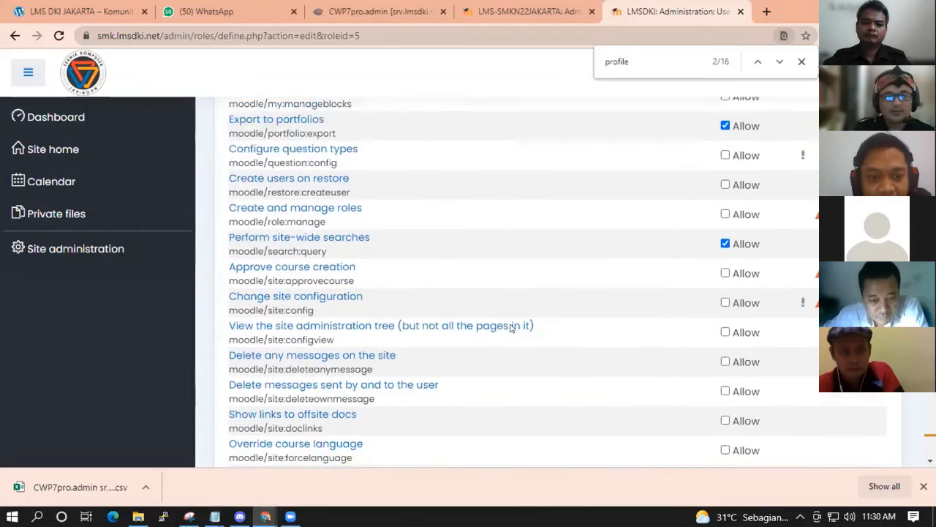
{"action": "scroll", "coordinate": [561, 316], "scroll_direction": "up", "scroll_amount": 15}
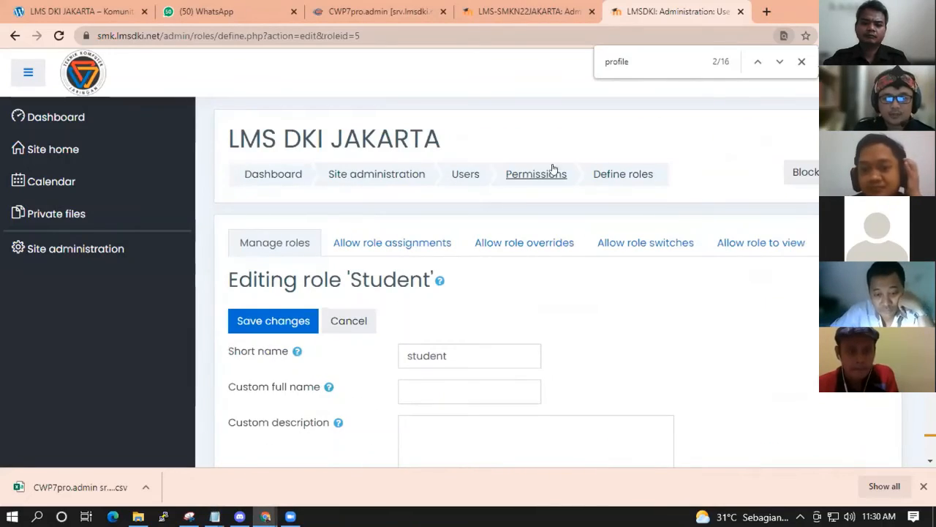
{"action": "left_click", "coordinate": [15, 35]}
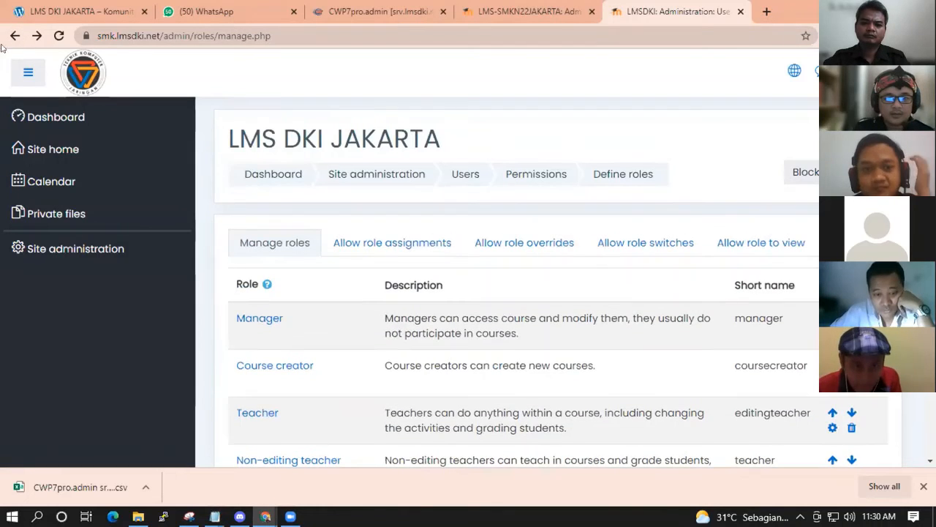
{"action": "left_click", "coordinate": [14, 36]}
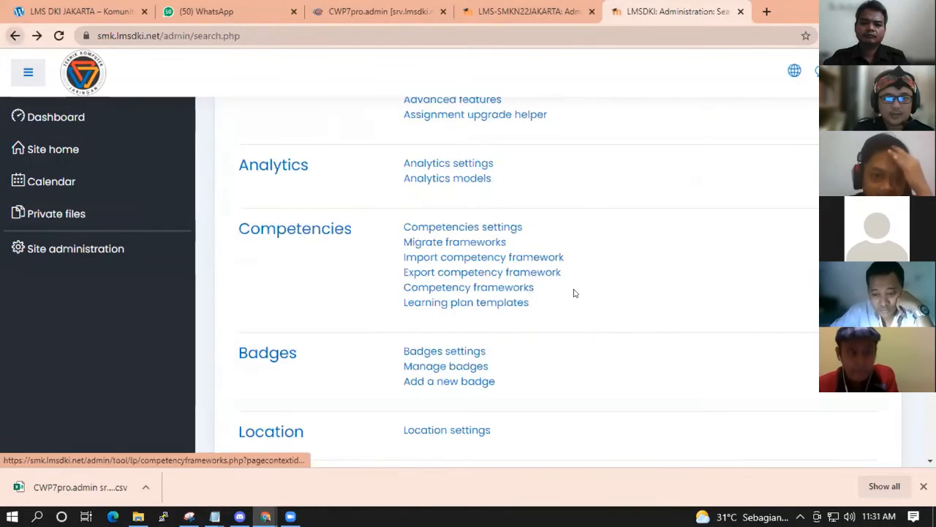
{"action": "scroll", "coordinate": [574, 292], "scroll_direction": "up", "scroll_amount": 5}
{"action": "left_click", "coordinate": [438, 373]}
{"action": "left_click", "coordinate": [376, 378]}
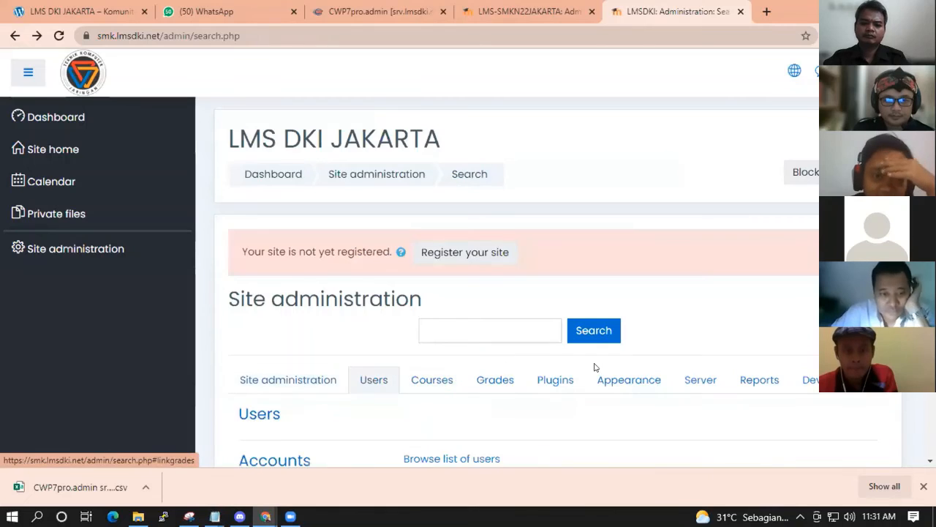
{"action": "scroll", "coordinate": [593, 366], "scroll_direction": "down", "scroll_amount": 4}
{"action": "left_click", "coordinate": [454, 187]}
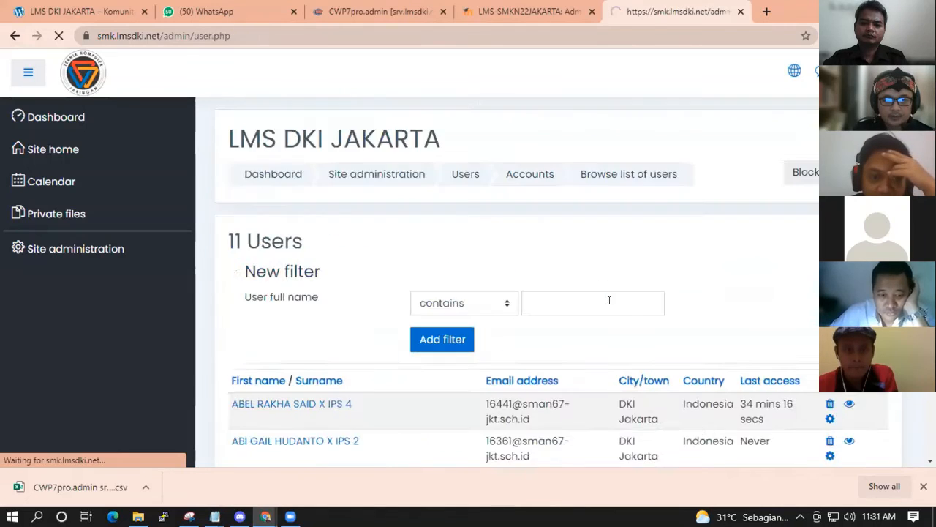
Open three students' profiles in turn to see which have profile photos.
{"action": "scroll", "coordinate": [694, 142], "scroll_direction": "down", "scroll_amount": 5}
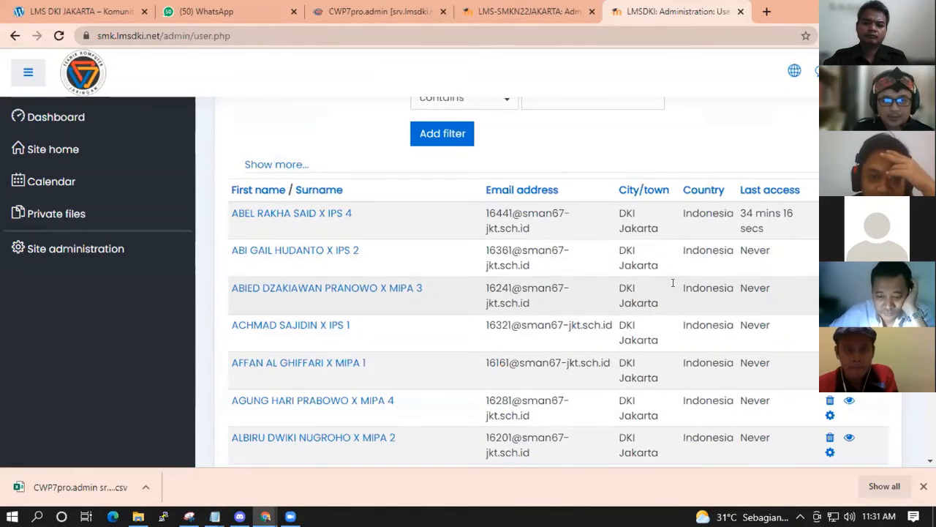
{"action": "left_click", "coordinate": [291, 216]}
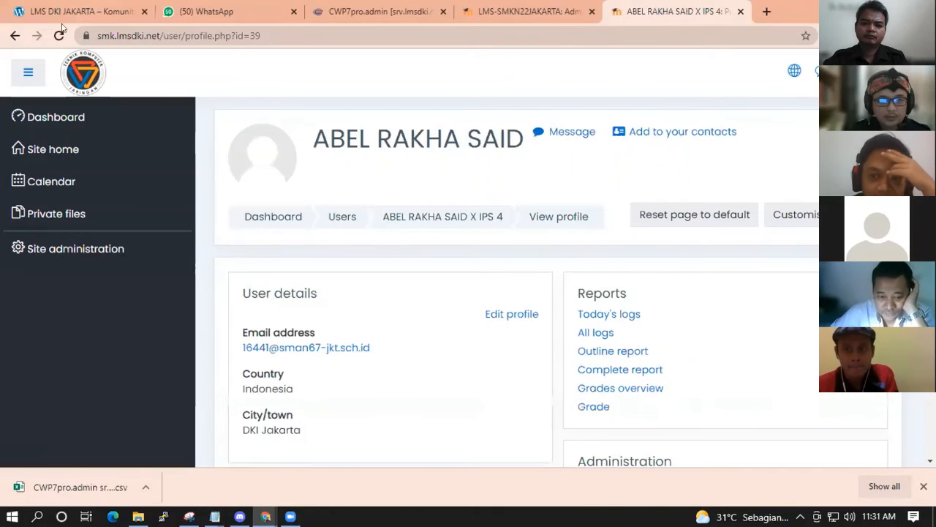
{"action": "key", "text": "alt+Left"}
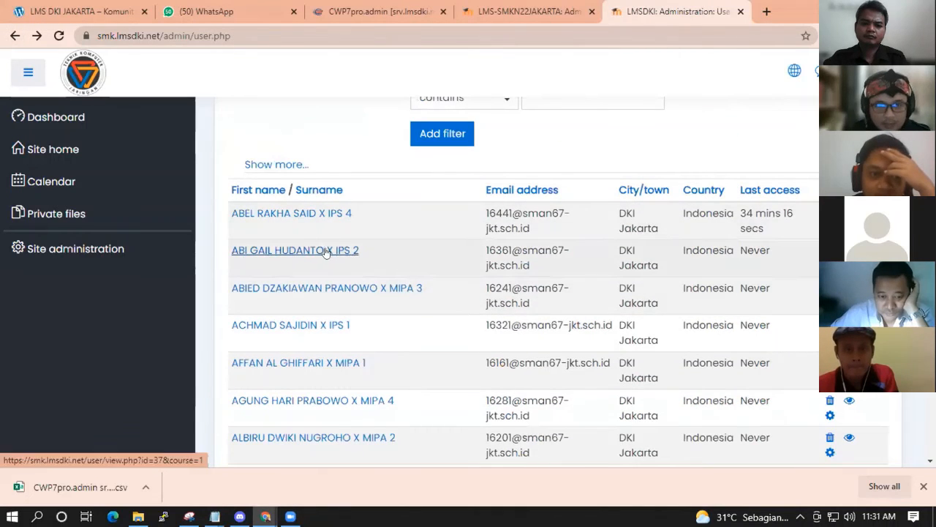
{"action": "left_click", "coordinate": [320, 250]}
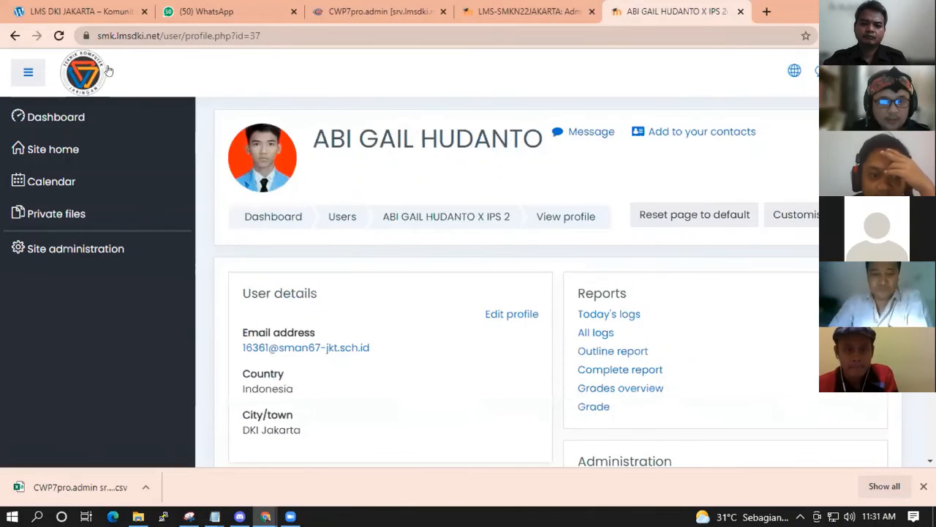
{"action": "left_click", "coordinate": [14, 36]}
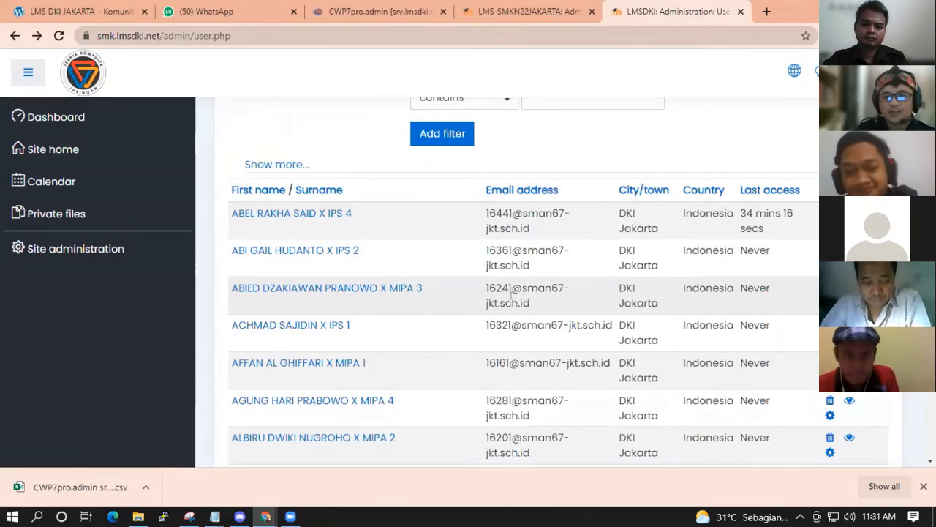
{"action": "scroll", "coordinate": [524, 330], "scroll_direction": "down", "scroll_amount": 2}
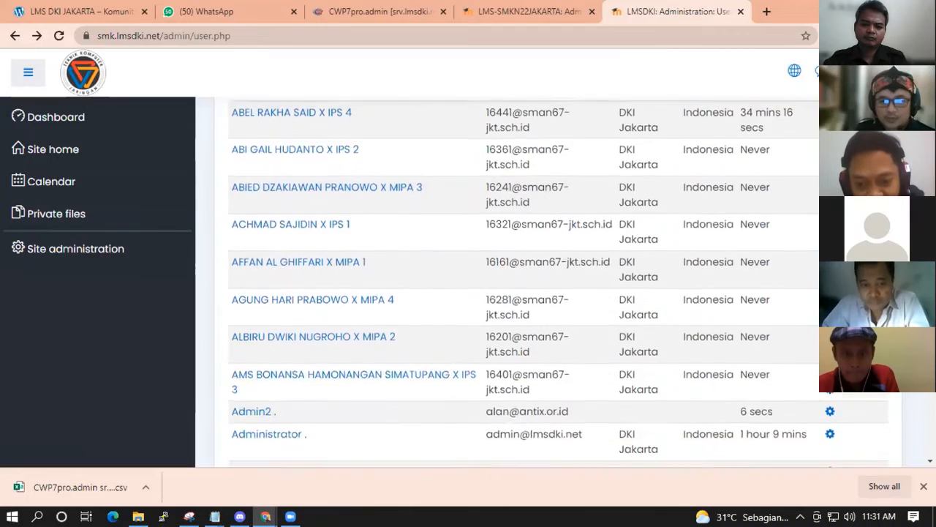
{"action": "scroll", "coordinate": [524, 330], "scroll_direction": "up", "scroll_amount": 2}
{"action": "scroll", "coordinate": [299, 259], "scroll_direction": "down", "scroll_amount": 2}
{"action": "scroll", "coordinate": [300, 260], "scroll_direction": "up", "scroll_amount": 2}
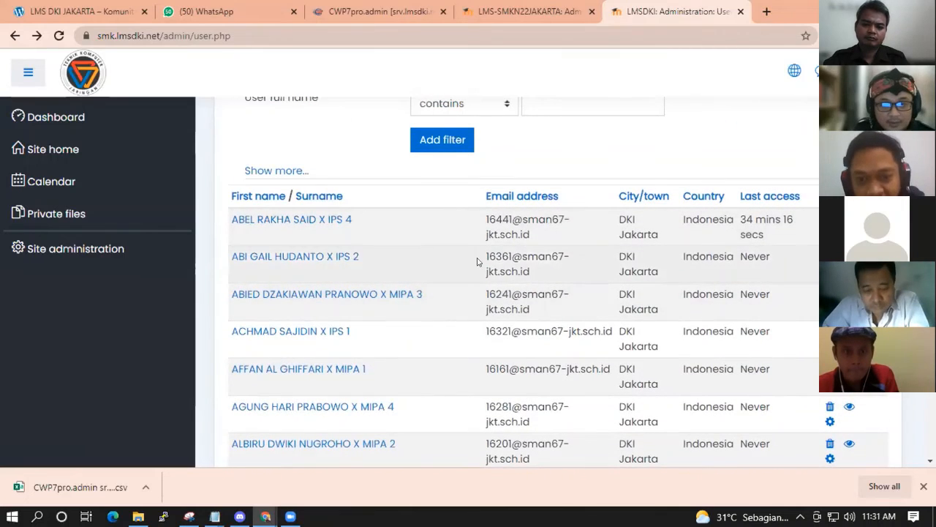
{"action": "scroll", "coordinate": [518, 322], "scroll_direction": "down", "scroll_amount": 3}
{"action": "left_click", "coordinate": [341, 229]}
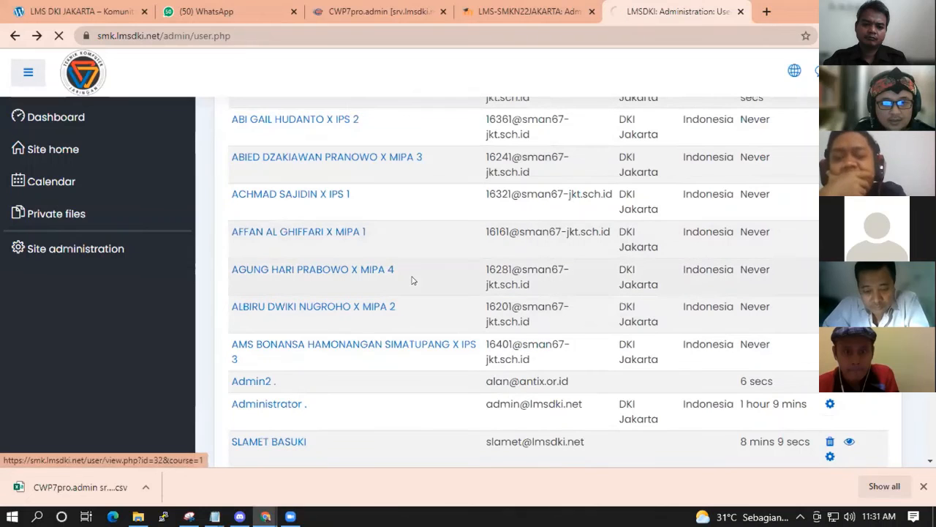
{"action": "key", "text": "alt+Left"}
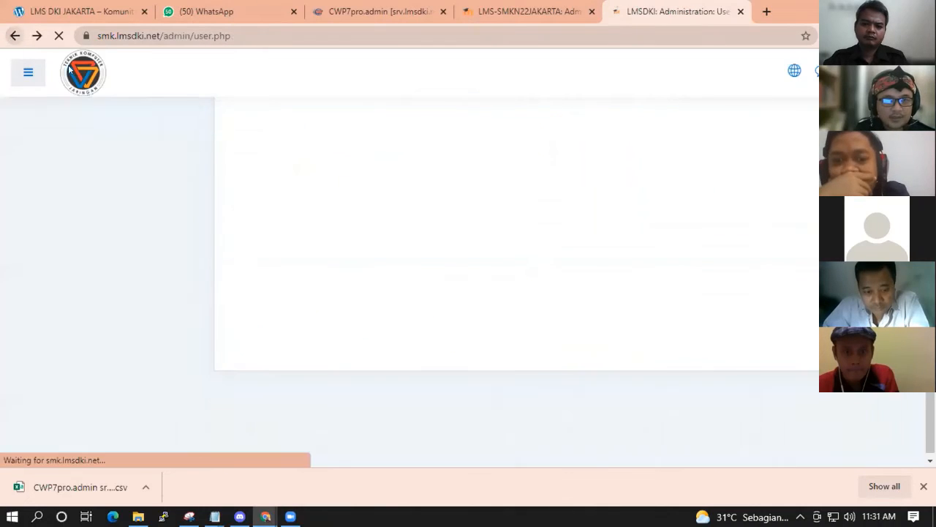
{"action": "scroll", "coordinate": [527, 292], "scroll_direction": "up", "scroll_amount": 1}
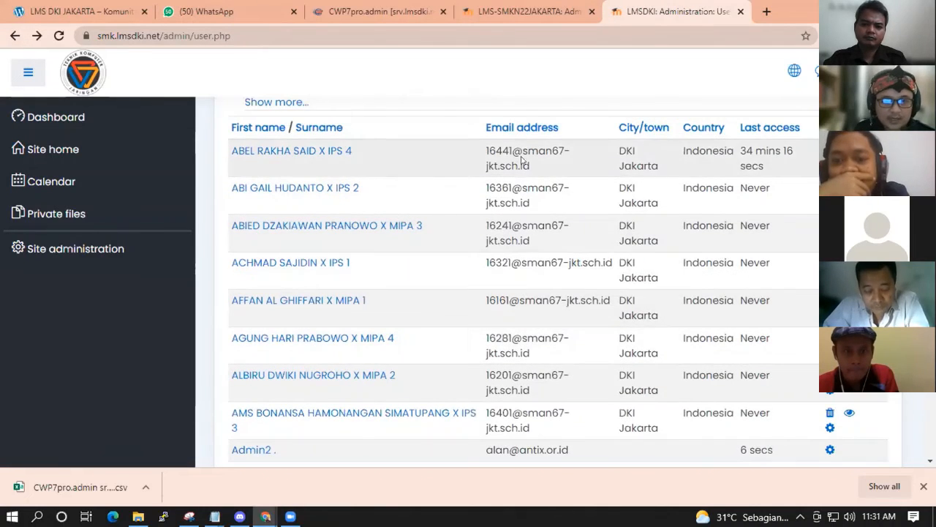
Copy the ID number from the first student's e-mail address.
{"action": "left_click_drag", "start_coordinate": [474, 157], "coordinate": [508, 152]}
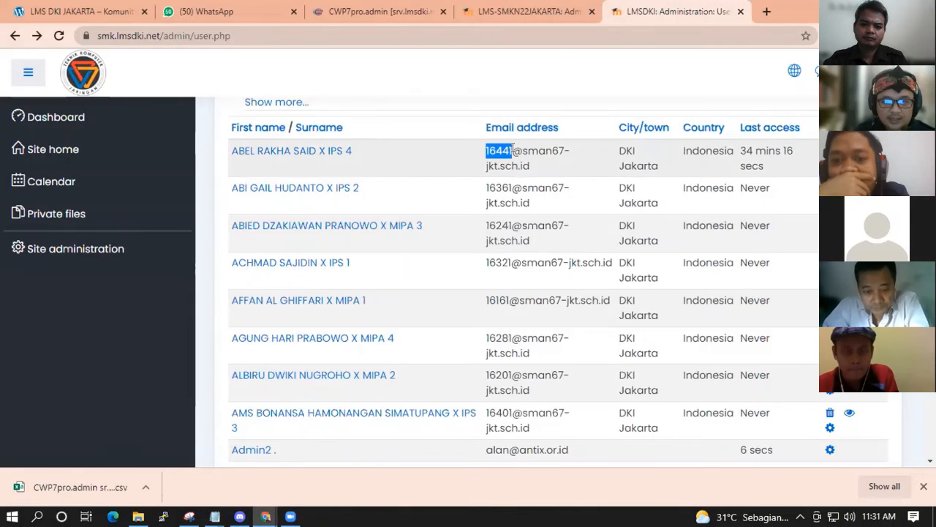
{"action": "right_click", "coordinate": [513, 151]}
{"action": "left_click", "coordinate": [540, 158]}
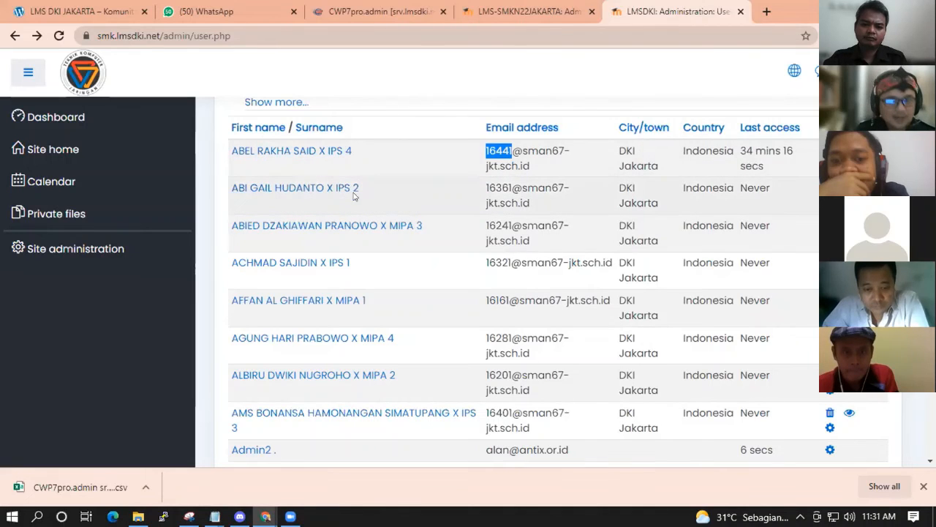
{"action": "scroll", "coordinate": [424, 213], "scroll_direction": "up", "scroll_amount": 1}
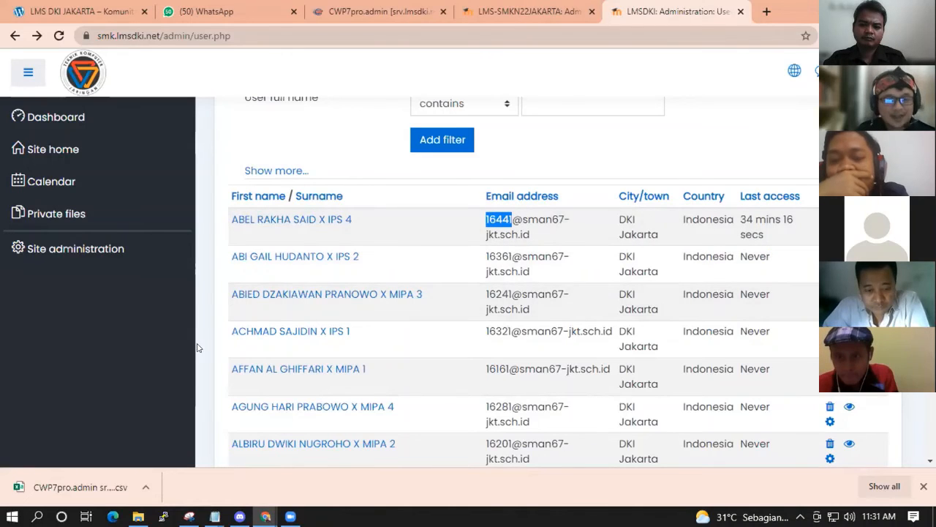
Preview the siswa photos 16241.jpg, 16321.jpg and 16441.JPG one by one.
{"action": "left_click", "coordinate": [139, 516]}
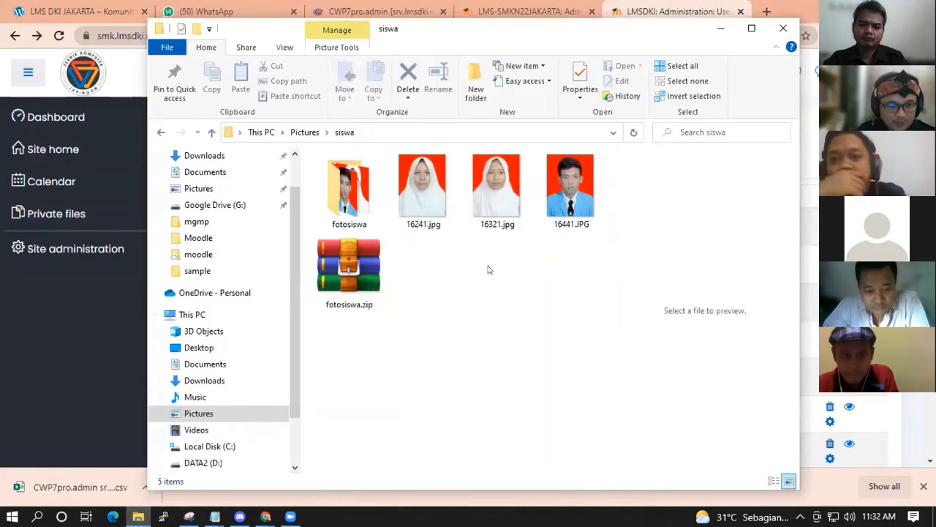
{"action": "left_click", "coordinate": [421, 220]}
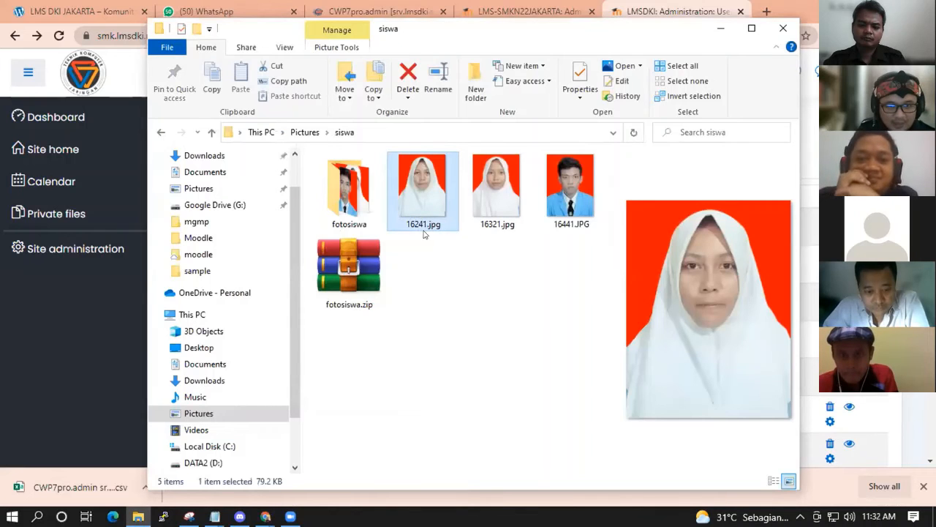
{"action": "left_click", "coordinate": [486, 227]}
{"action": "left_click", "coordinate": [437, 226]}
{"action": "left_click", "coordinate": [421, 226]}
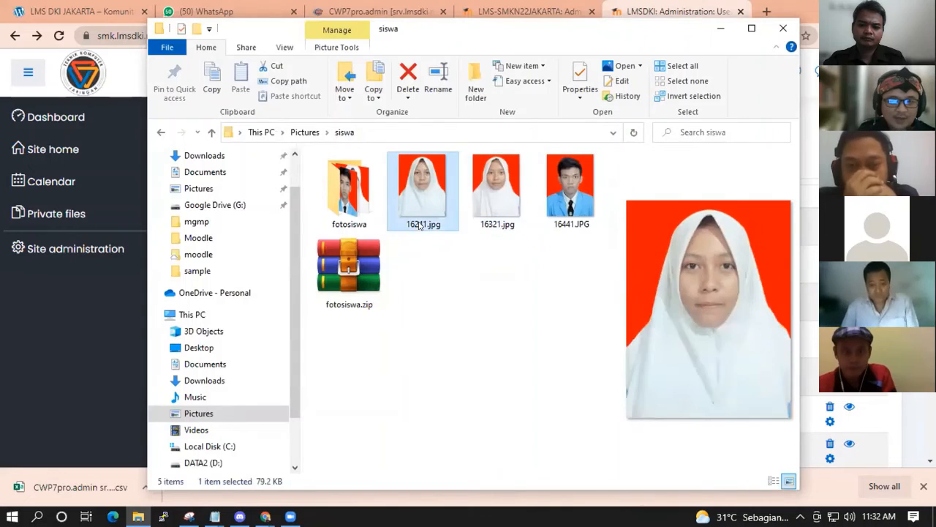
{"action": "left_click", "coordinate": [496, 227]}
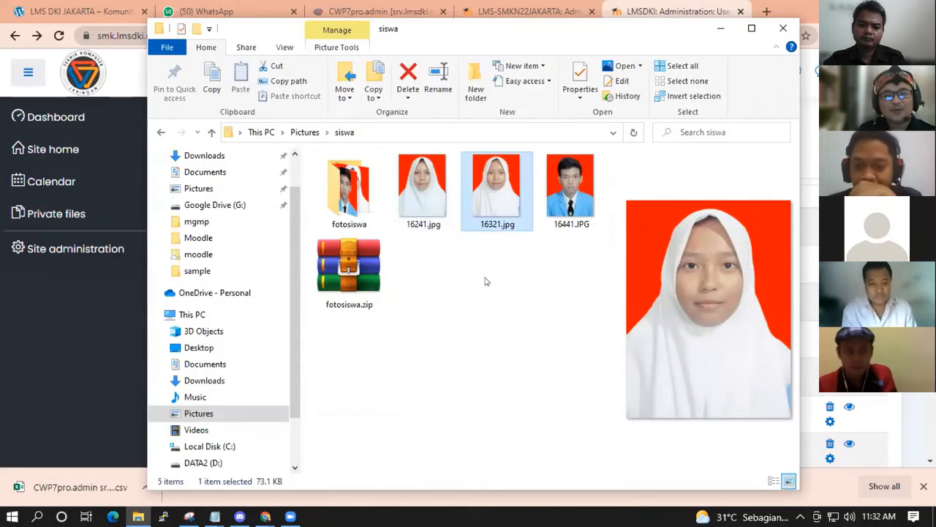
{"action": "left_click", "coordinate": [485, 282]}
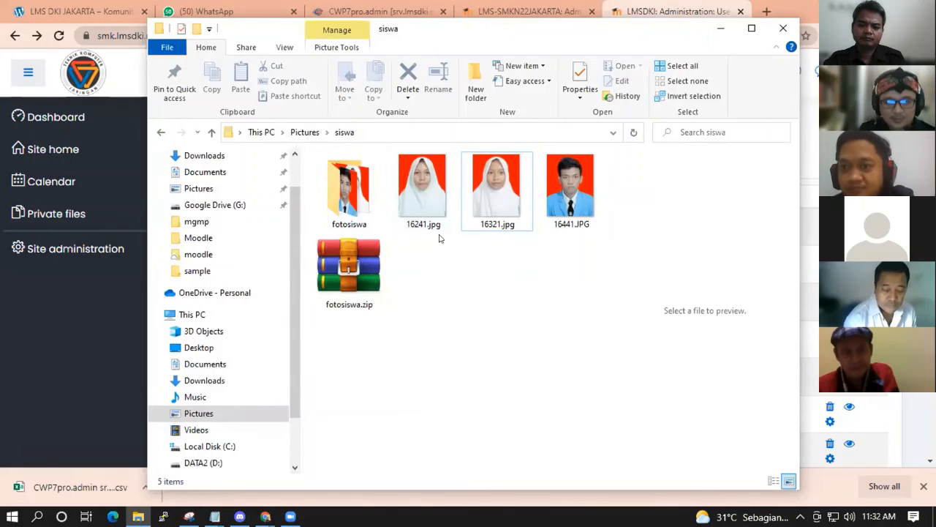
{"action": "left_click", "coordinate": [497, 226]}
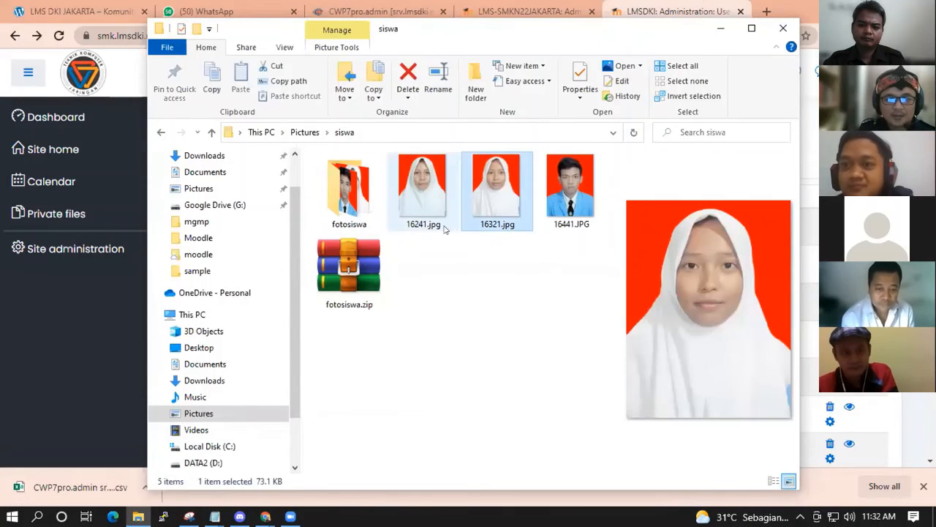
{"action": "left_click", "coordinate": [585, 232]}
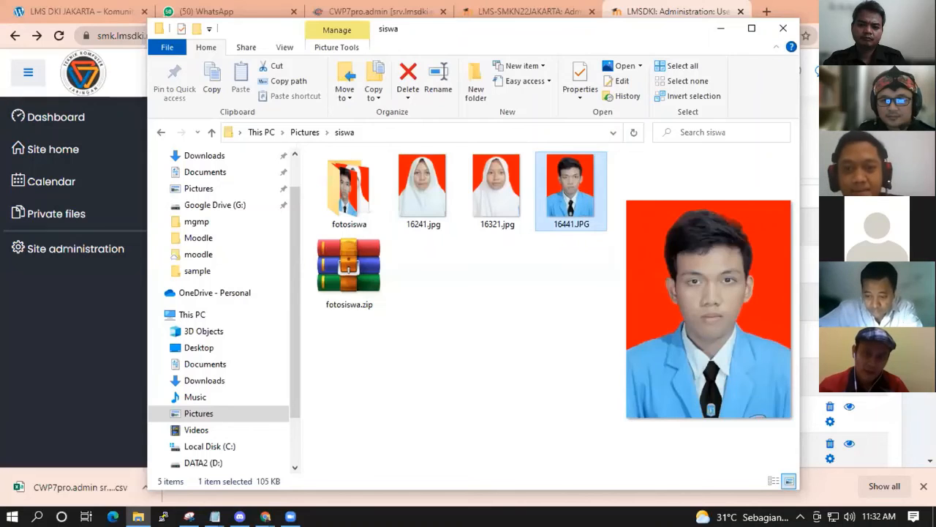
{"action": "left_click", "coordinate": [266, 517]}
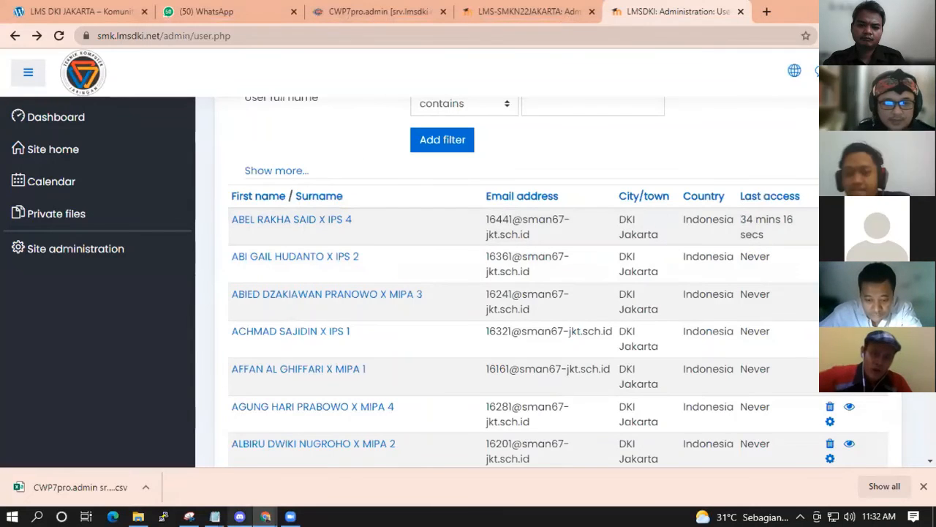
{"action": "left_click", "coordinate": [137, 516]}
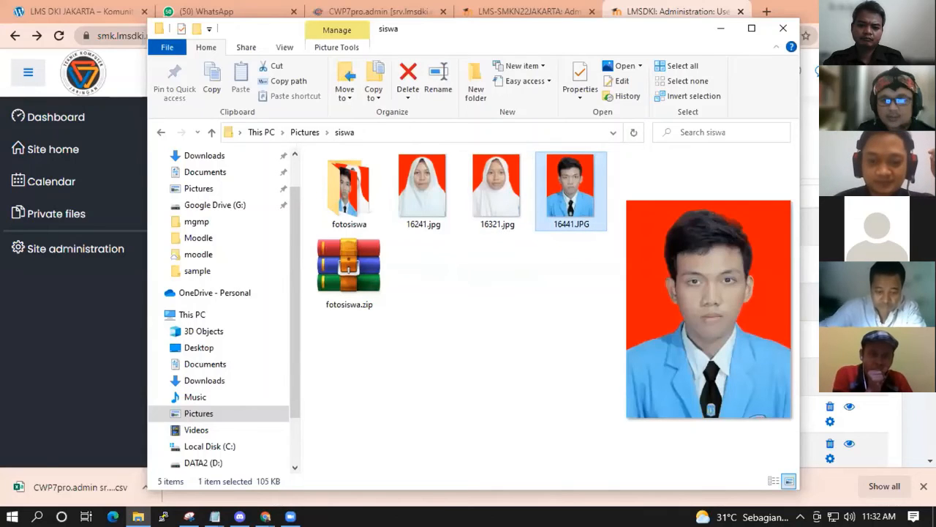
{"action": "left_click", "coordinate": [462, 262]}
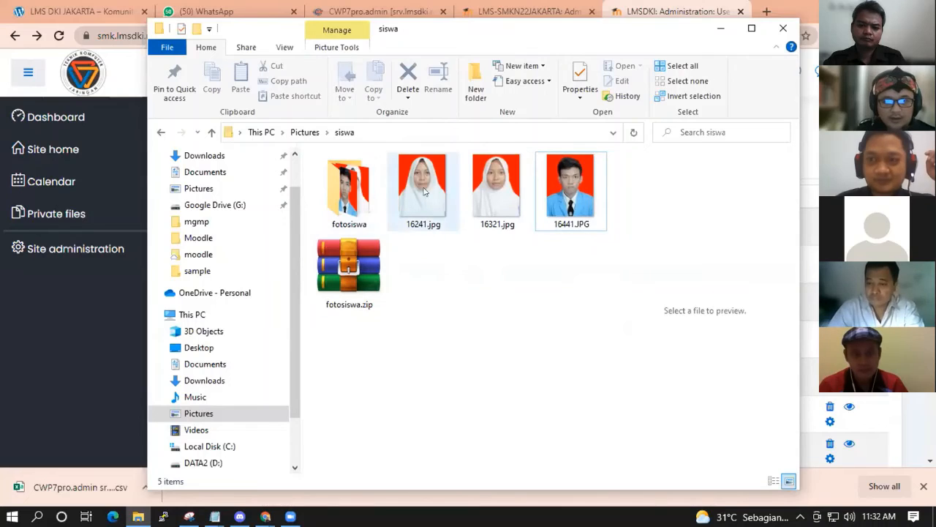
Create a 10mipa folder in siswa and move the three student photos into it.
{"action": "left_click", "coordinate": [476, 91]}
{"action": "type", "text": "10"}
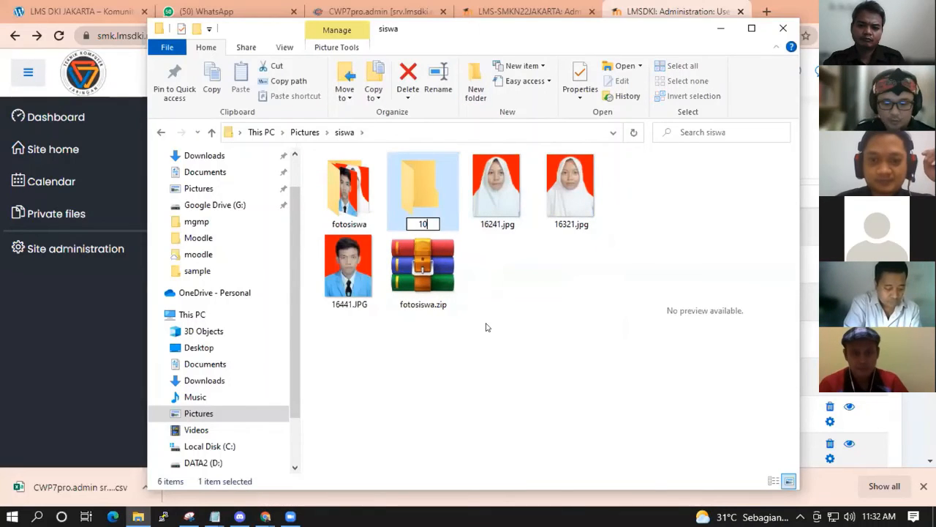
{"action": "type", "text": "mipa"}
{"action": "key", "text": "Return"}
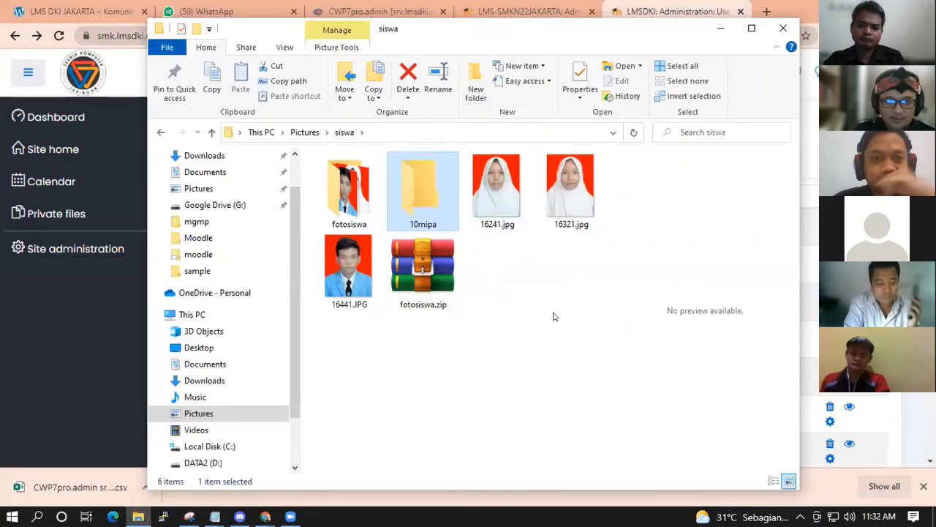
{"action": "left_click", "coordinate": [554, 315]}
{"action": "left_click_drag", "start_coordinate": [486, 207], "coordinate": [430, 199]}
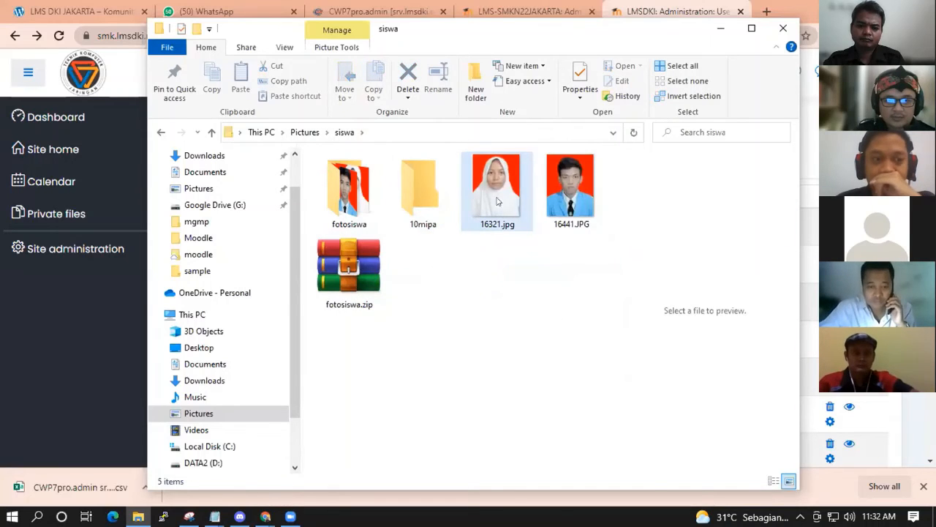
{"action": "left_click_drag", "start_coordinate": [496, 202], "coordinate": [423, 192]}
{"action": "left_click_drag", "start_coordinate": [495, 203], "coordinate": [423, 191]}
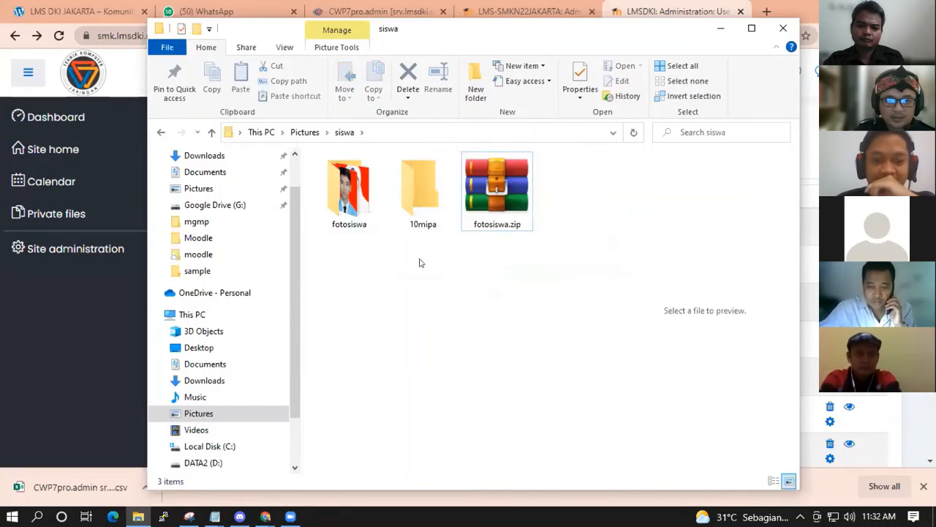
{"action": "double_click", "coordinate": [423, 192]}
{"action": "left_click", "coordinate": [345, 132]}
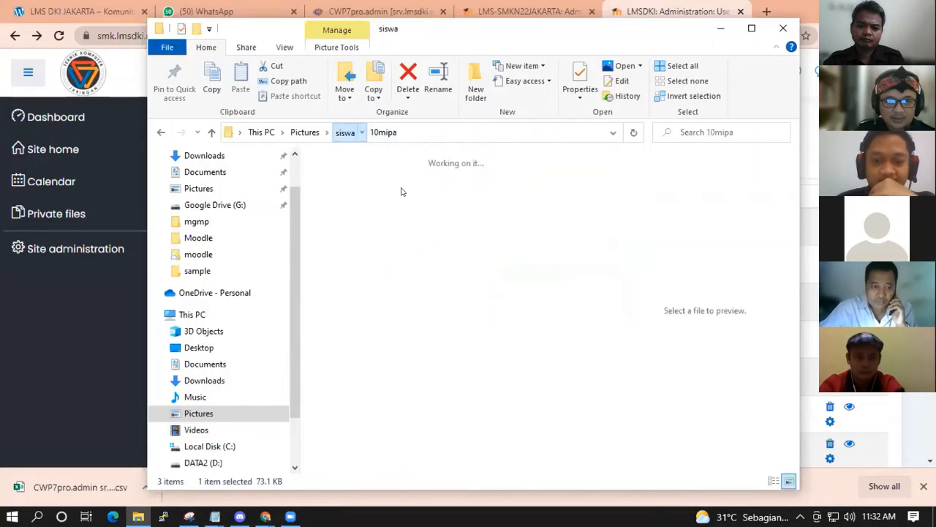
Compress the 10mipa folder into 10mipa.zip and return to the browser.
{"action": "right_click", "coordinate": [358, 192]}
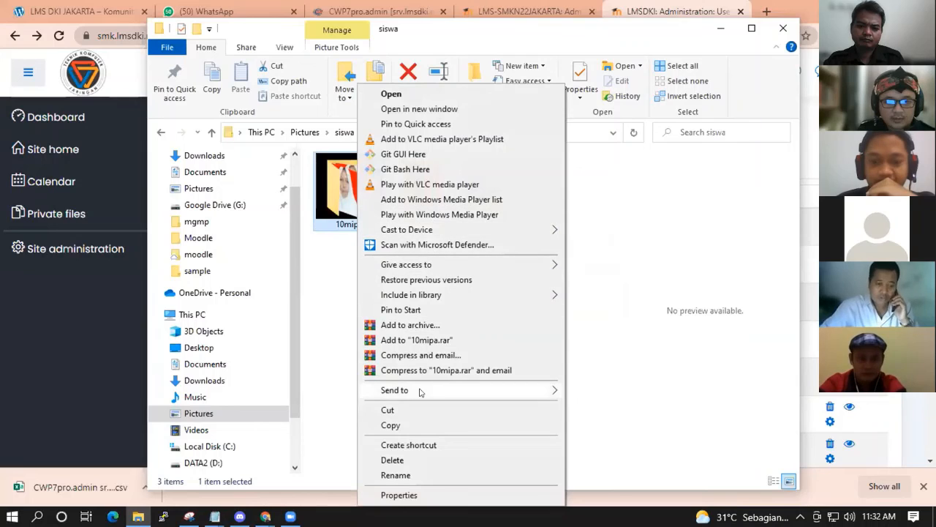
{"action": "mouse_move", "coordinate": [417, 390]}
{"action": "left_click", "coordinate": [618, 406]}
{"action": "left_click", "coordinate": [493, 241]}
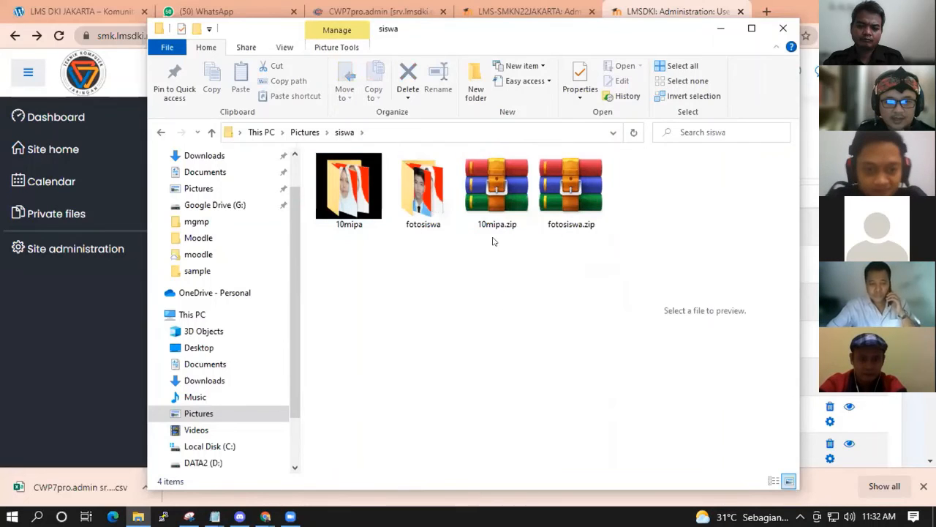
{"action": "left_click", "coordinate": [496, 219]}
{"action": "key", "text": "alt+Tab"}
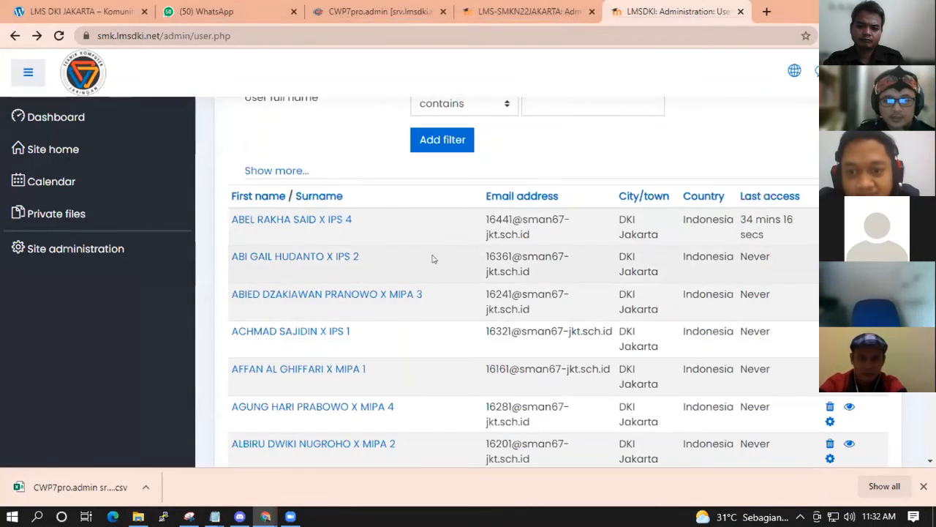
Open the Upload user pictures page under Site administration's Users tab.
{"action": "left_click", "coordinate": [292, 220]}
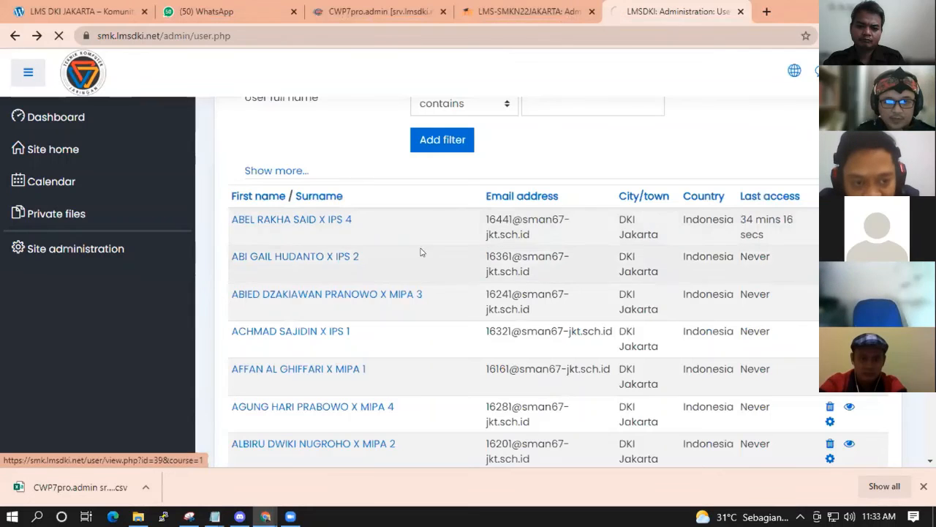
{"action": "left_click", "coordinate": [15, 35]}
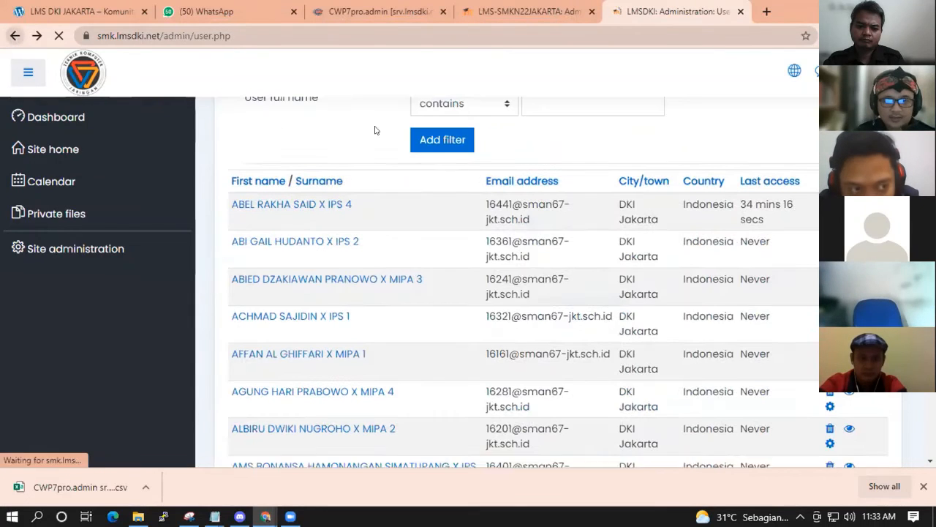
{"action": "left_click", "coordinate": [14, 35]}
{"action": "scroll", "coordinate": [601, 273], "scroll_direction": "up", "scroll_amount": 3}
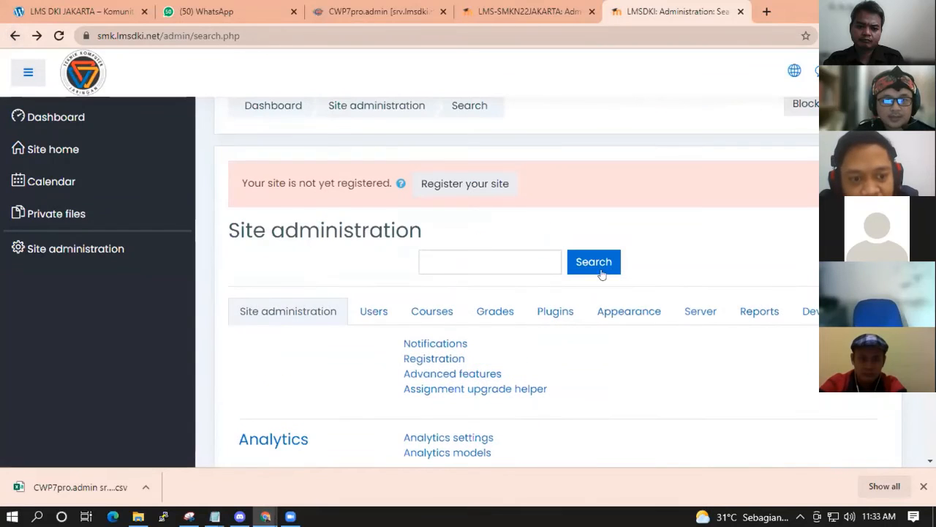
{"action": "left_click", "coordinate": [385, 308]}
{"action": "scroll", "coordinate": [623, 324], "scroll_direction": "down", "scroll_amount": 3}
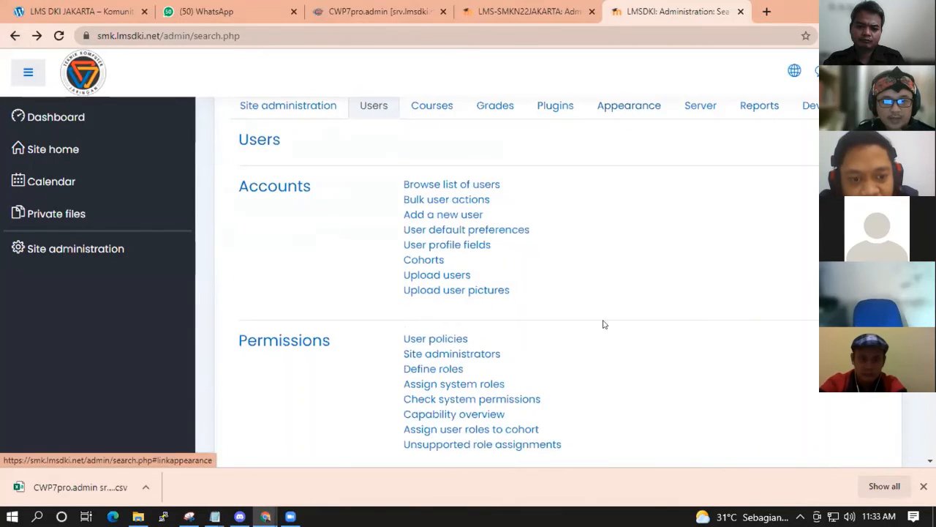
{"action": "left_click", "coordinate": [450, 292]}
{"action": "scroll", "coordinate": [715, 349], "scroll_direction": "down", "scroll_amount": 2}
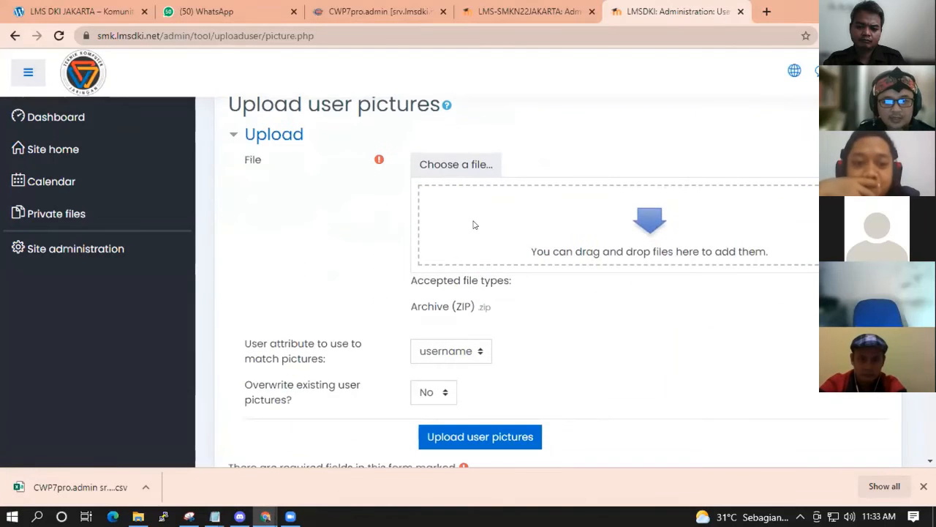
Attach 10mipa.zip to the form, keeping username as the user matching attribute.
{"action": "left_click", "coordinate": [449, 165]}
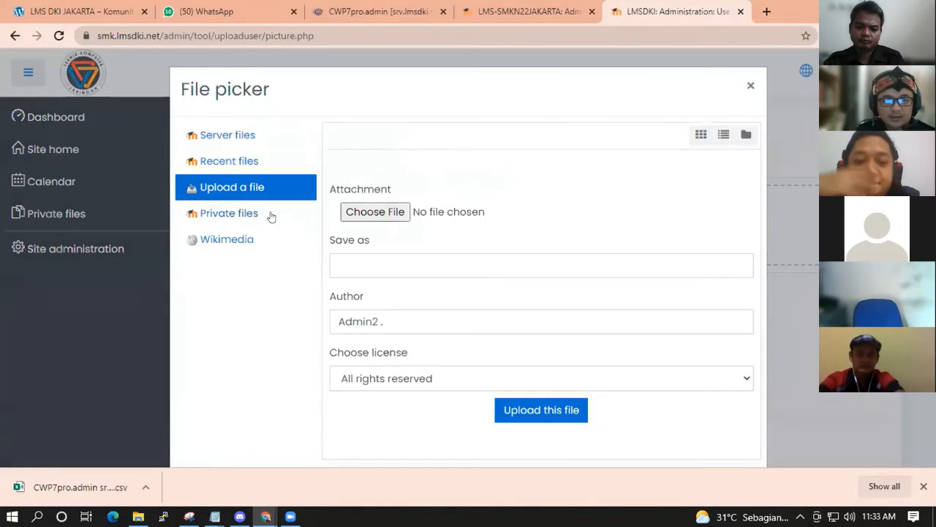
{"action": "left_click", "coordinate": [365, 213]}
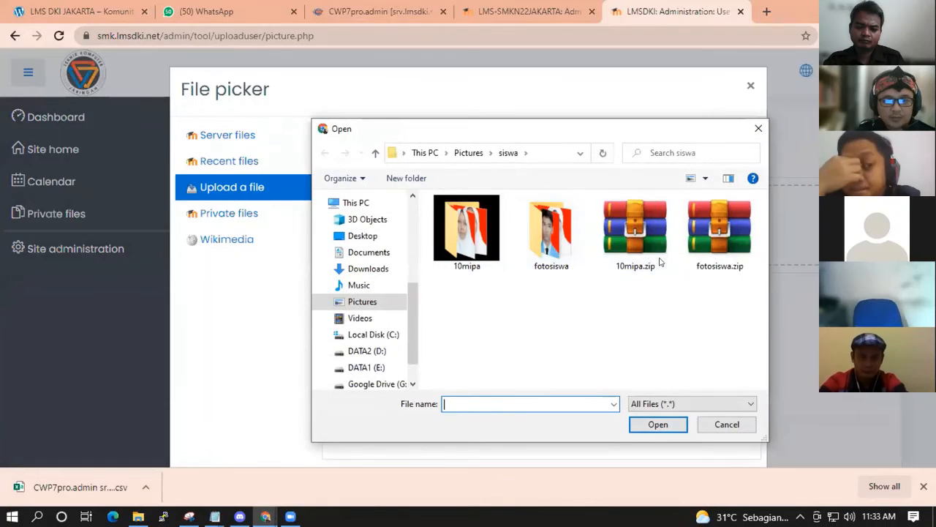
{"action": "left_click", "coordinate": [637, 235]}
{"action": "double_click", "coordinate": [636, 235]}
{"action": "left_click", "coordinate": [563, 410]}
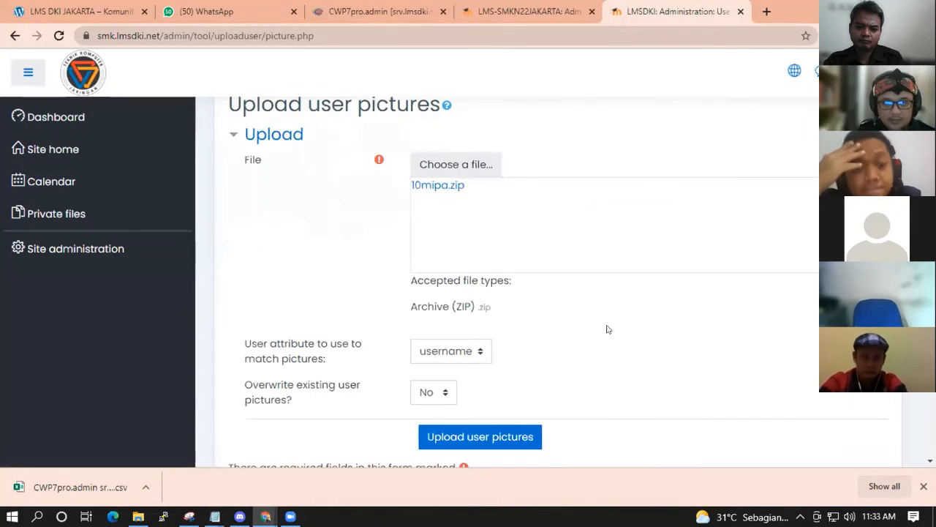
{"action": "left_click", "coordinate": [473, 349]}
{"action": "left_click", "coordinate": [475, 349]}
{"action": "scroll", "coordinate": [475, 349], "scroll_direction": "down", "scroll_amount": 2}
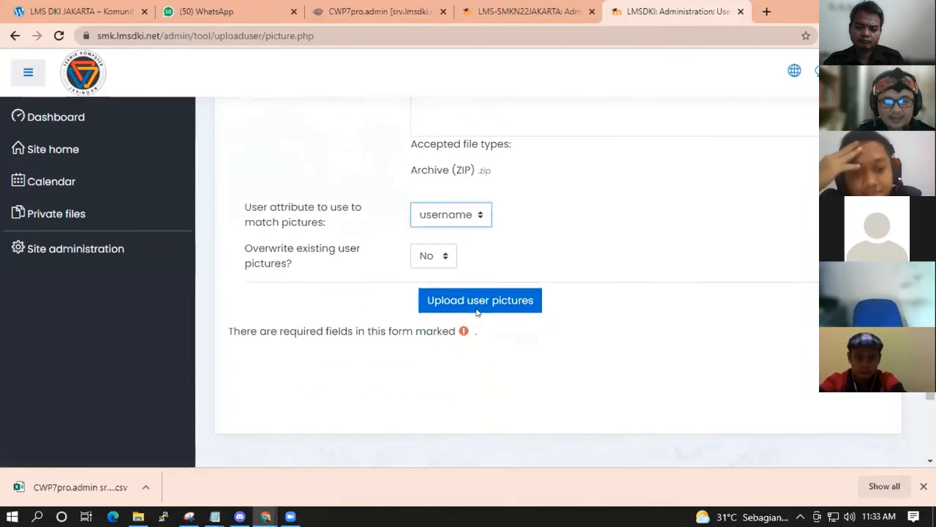
{"action": "left_click", "coordinate": [434, 218]}
{"action": "left_click", "coordinate": [487, 223]}
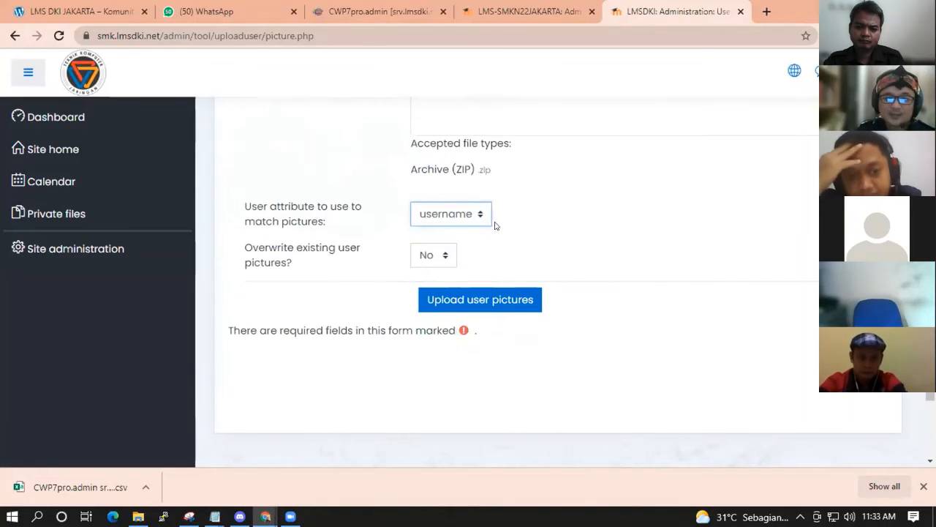
{"action": "left_click_drag", "start_coordinate": [406, 161], "coordinate": [494, 174]}
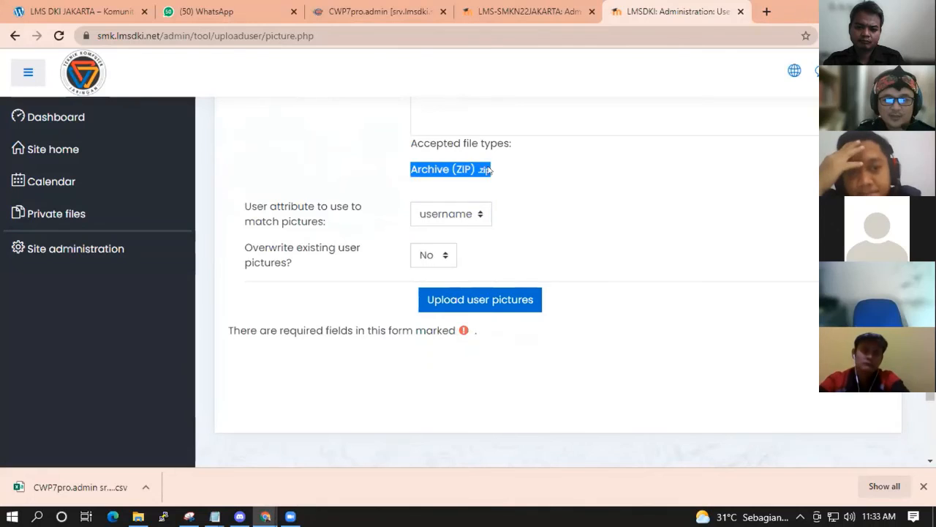
{"action": "left_click", "coordinate": [638, 241]}
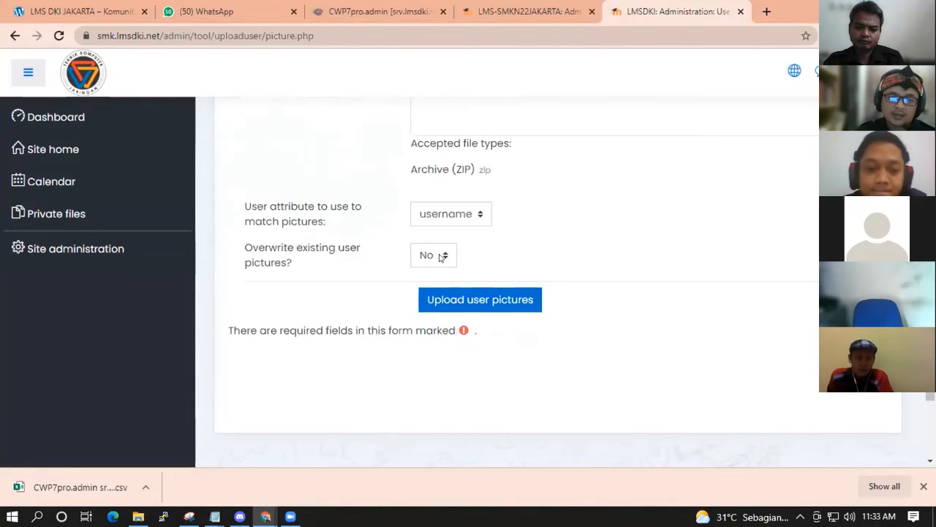
Set Overwrite existing user pictures to Yes and upload, updating 3 users with 0 errors.
{"action": "left_click", "coordinate": [438, 256]}
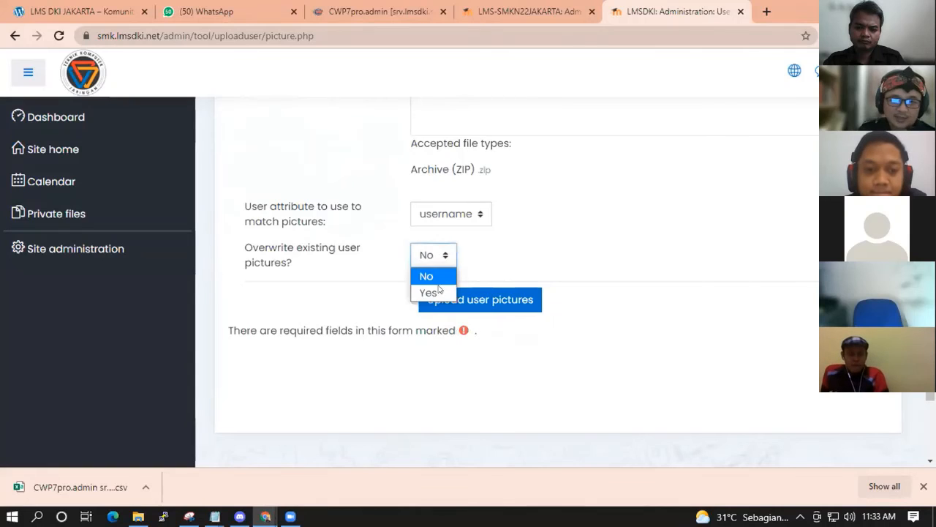
{"action": "left_click", "coordinate": [431, 291]}
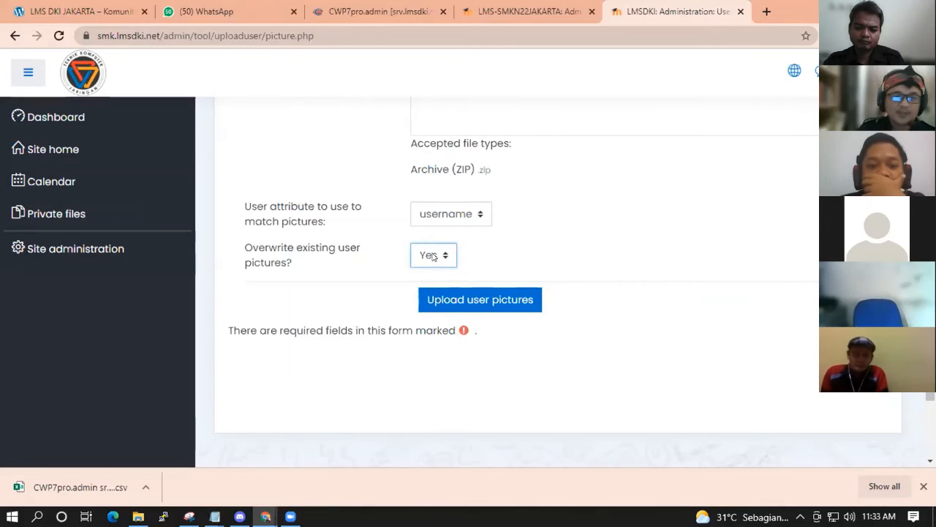
{"action": "left_click", "coordinate": [432, 256]}
{"action": "left_click", "coordinate": [426, 294]}
{"action": "left_click", "coordinate": [431, 259]}
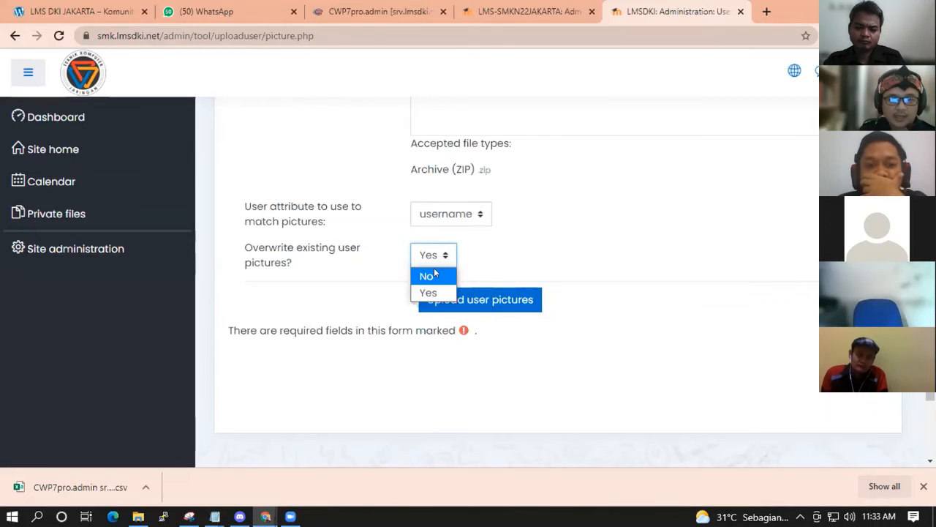
{"action": "left_click", "coordinate": [431, 276]}
{"action": "left_click", "coordinate": [430, 256]}
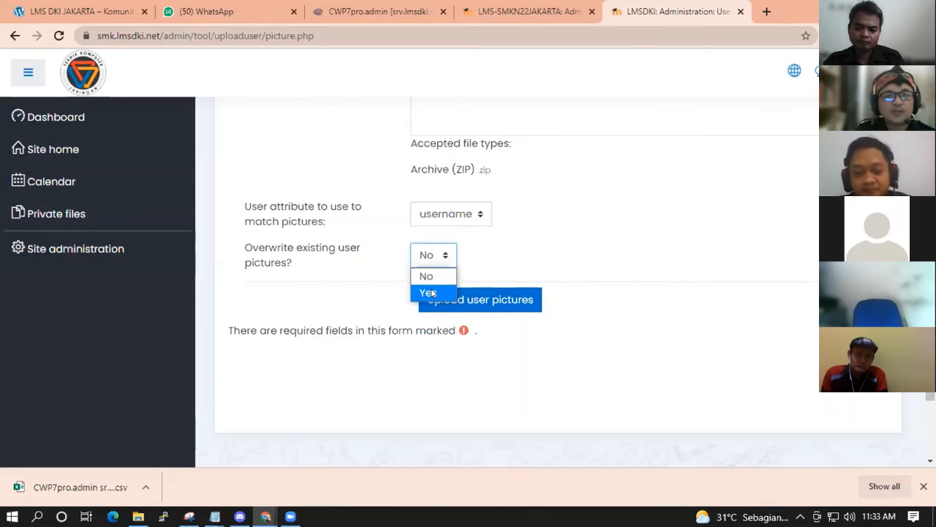
{"action": "left_click", "coordinate": [433, 293]}
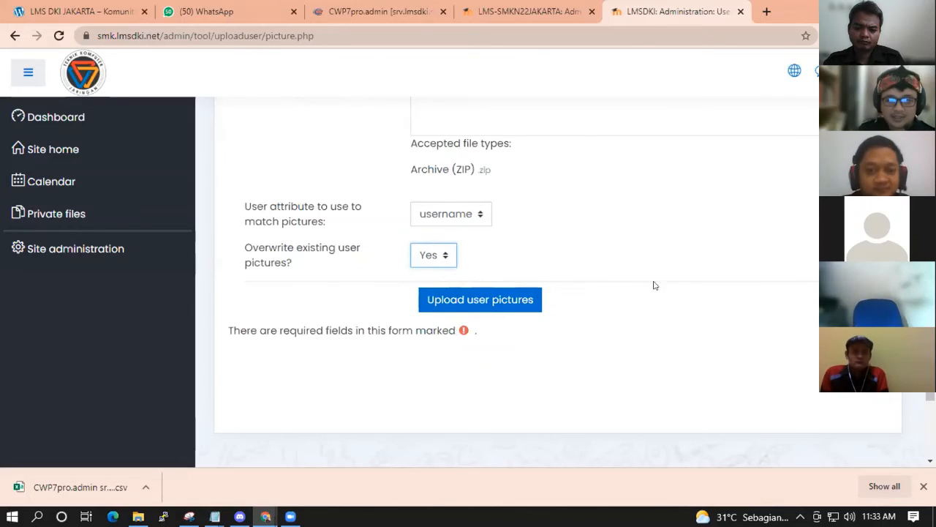
{"action": "left_click", "coordinate": [489, 302]}
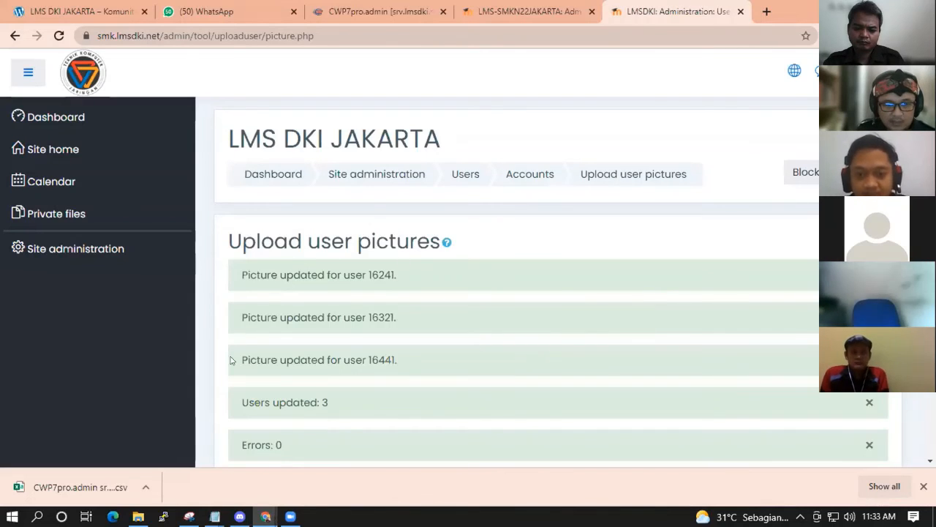
{"action": "scroll", "coordinate": [386, 344], "scroll_direction": "down", "scroll_amount": 2}
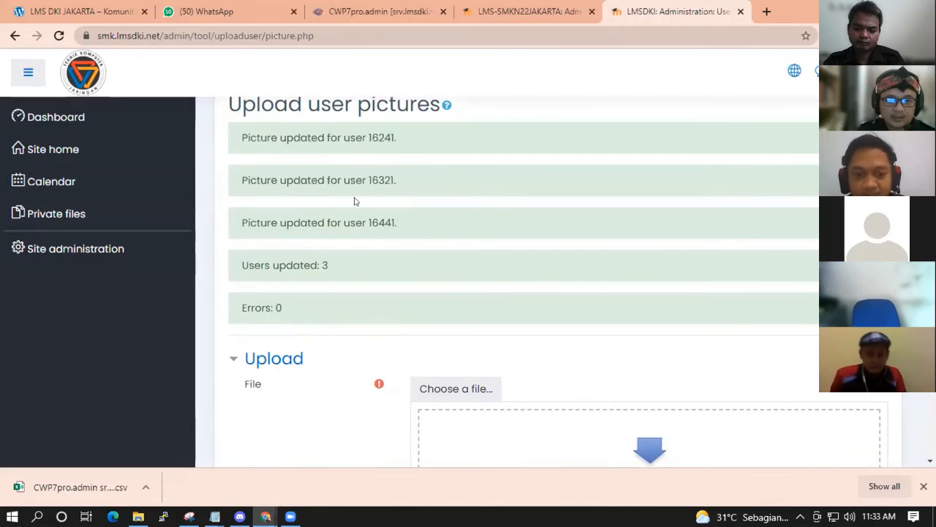
{"action": "scroll", "coordinate": [421, 260], "scroll_direction": "up", "scroll_amount": 2}
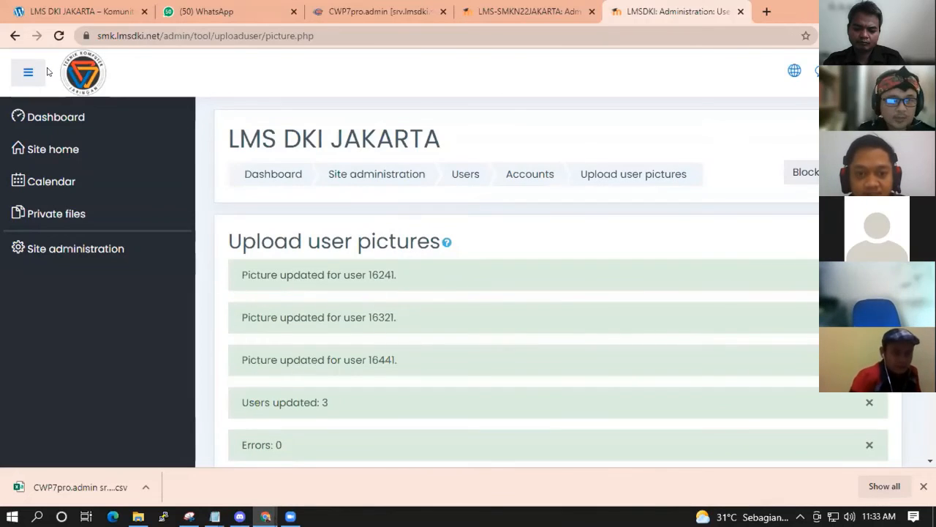
Return to Browse list of users and check the first student's new profile photo.
{"action": "left_click", "coordinate": [14, 35]}
{"action": "left_click", "coordinate": [15, 35]}
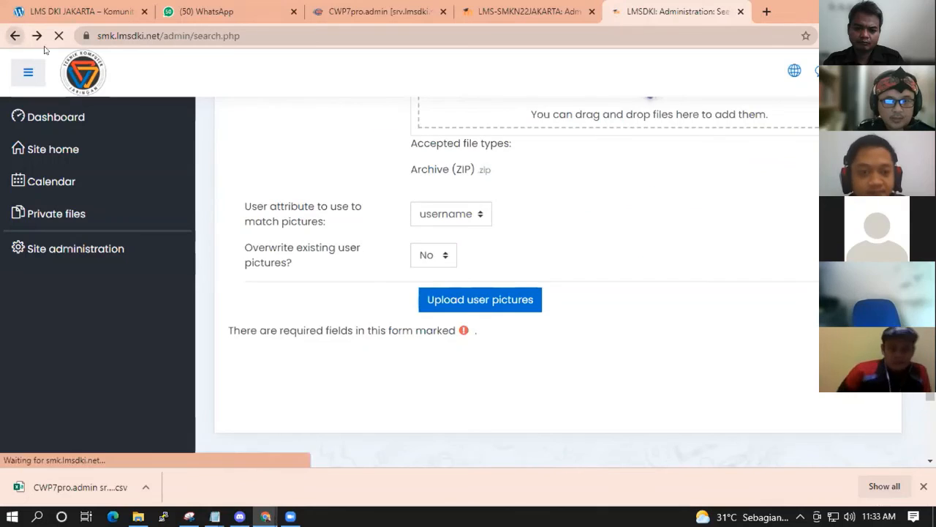
{"action": "scroll", "coordinate": [512, 273], "scroll_direction": "up", "scroll_amount": 2}
{"action": "left_click", "coordinate": [372, 243]}
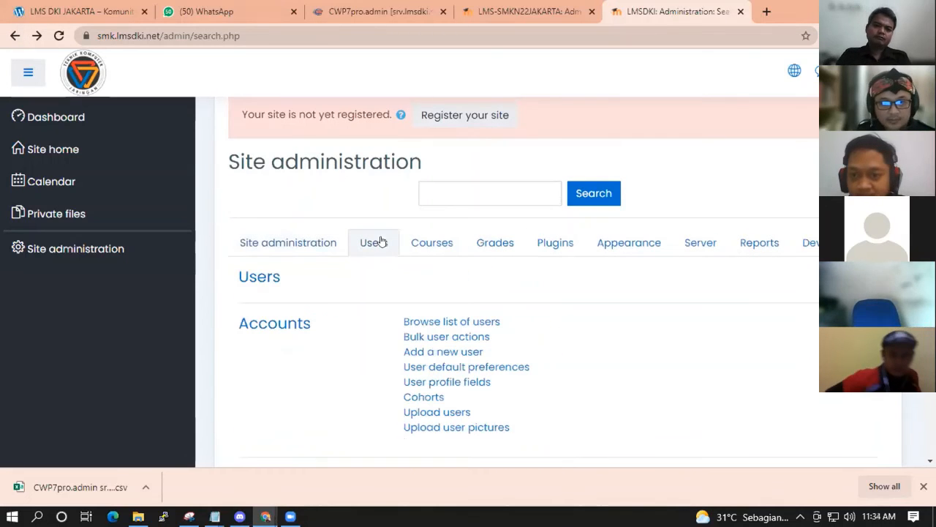
{"action": "left_click", "coordinate": [443, 322]}
{"action": "scroll", "coordinate": [327, 360], "scroll_direction": "down", "scroll_amount": 1}
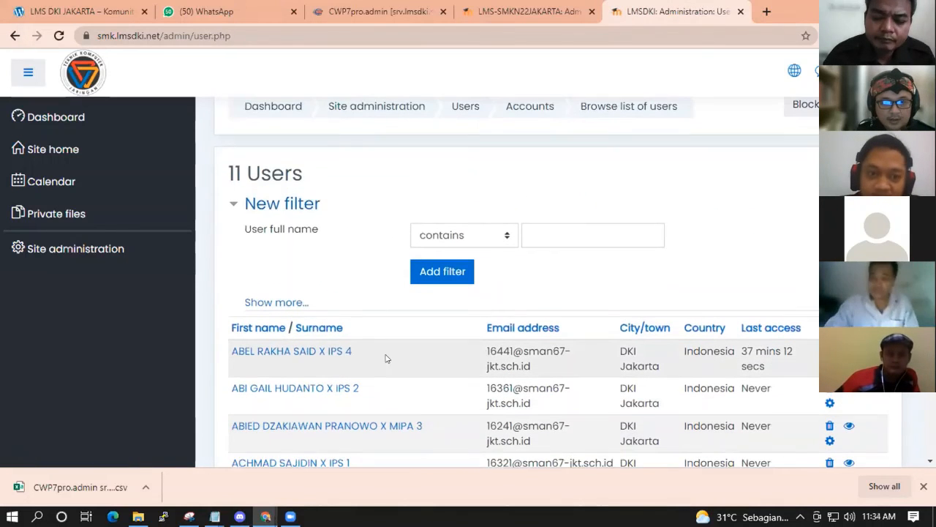
{"action": "left_click", "coordinate": [327, 354]}
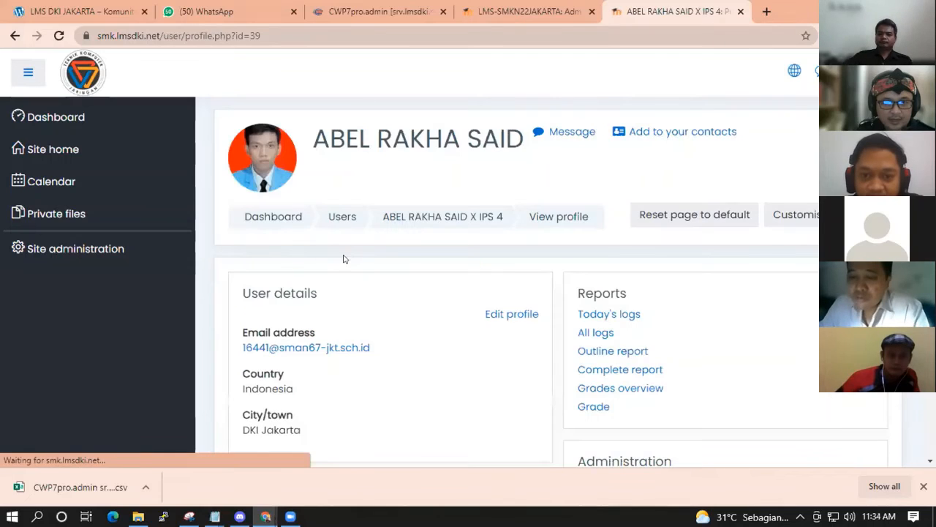
{"action": "left_click", "coordinate": [15, 35]}
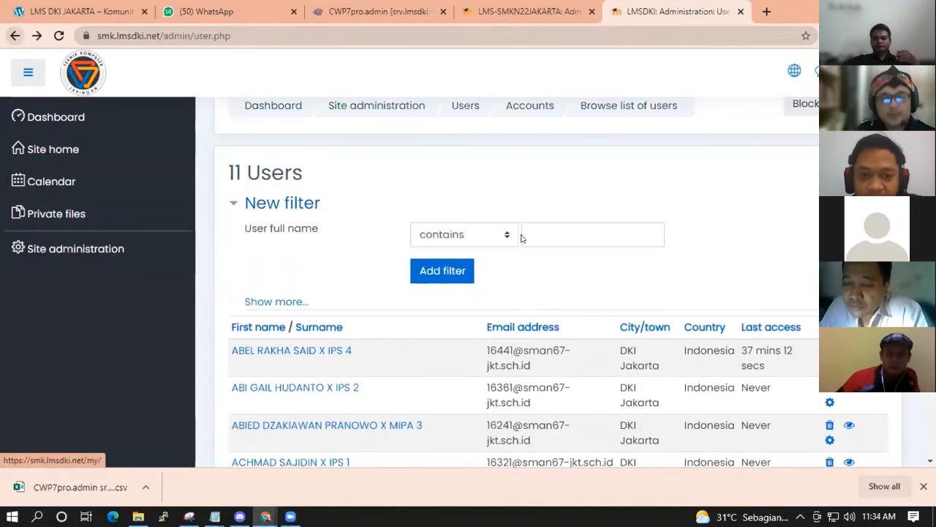
{"action": "scroll", "coordinate": [521, 237], "scroll_direction": "down", "scroll_amount": 3}
Preview 16441.JPG in the 10mipa folder, then open another student's profile in Moodle.
{"action": "left_click", "coordinate": [137, 517]}
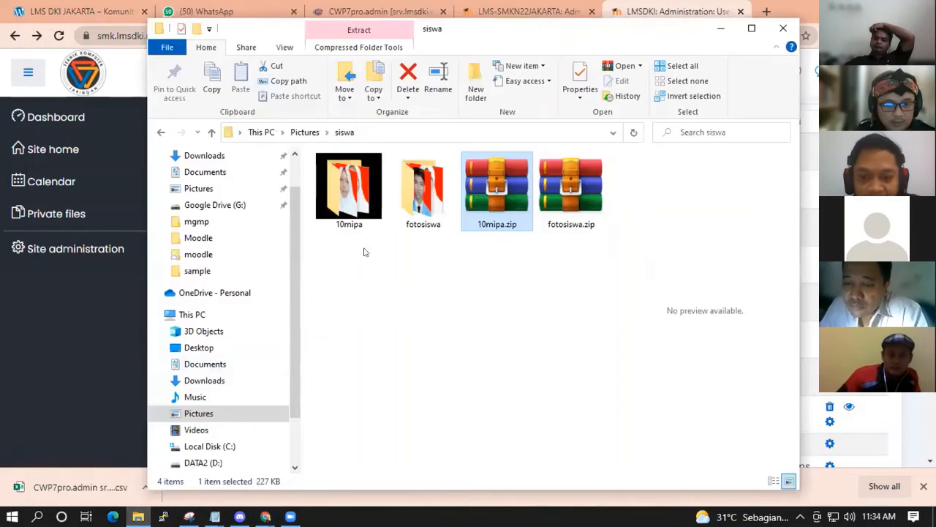
{"action": "double_click", "coordinate": [358, 198]}
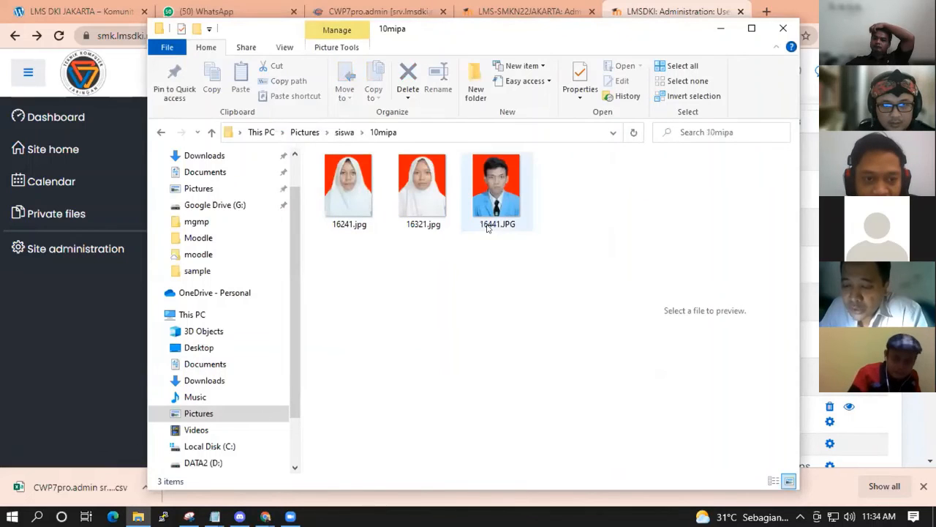
{"action": "left_click", "coordinate": [488, 227]}
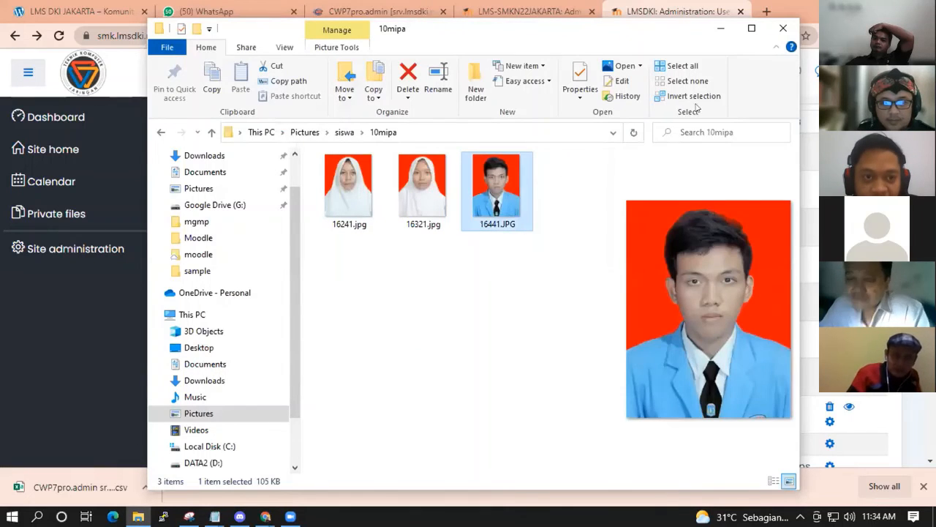
{"action": "left_click", "coordinate": [510, 245]}
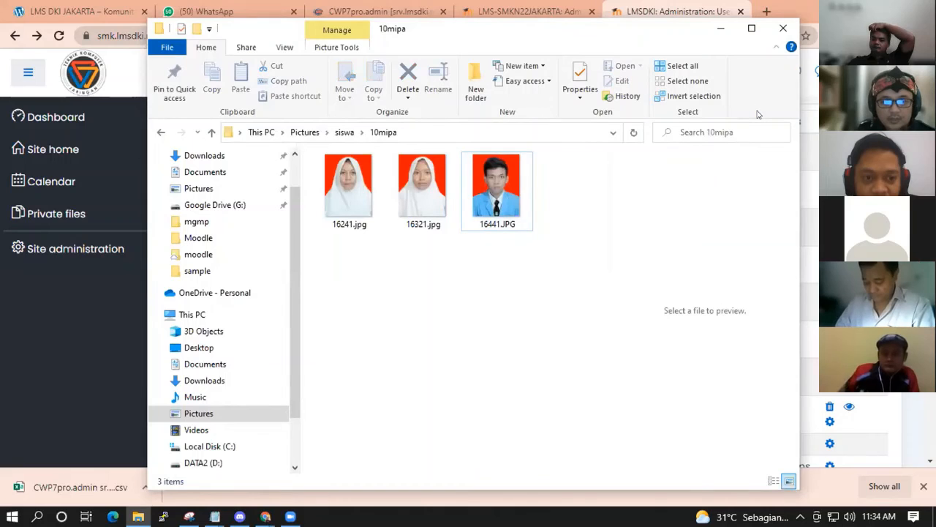
{"action": "left_click", "coordinate": [721, 28]}
{"action": "scroll", "coordinate": [567, 294], "scroll_direction": "down", "scroll_amount": 1}
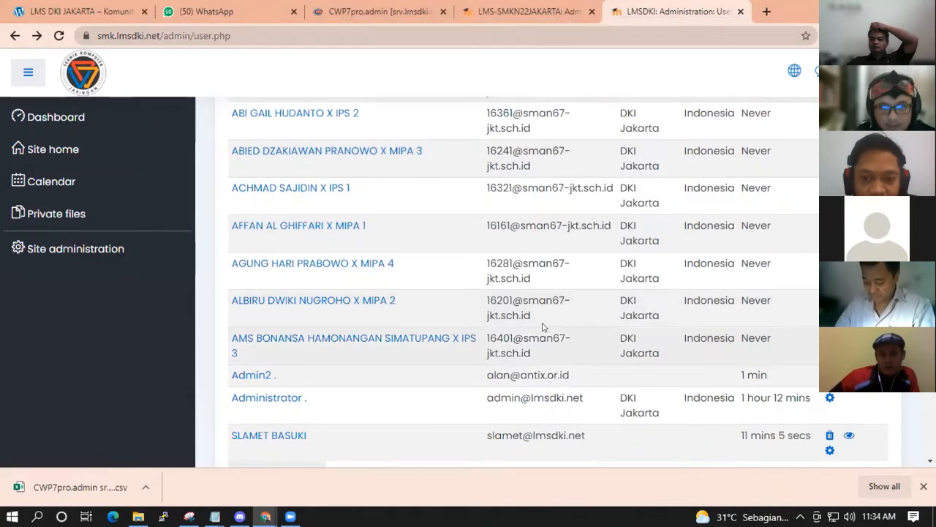
{"action": "left_click", "coordinate": [302, 192]}
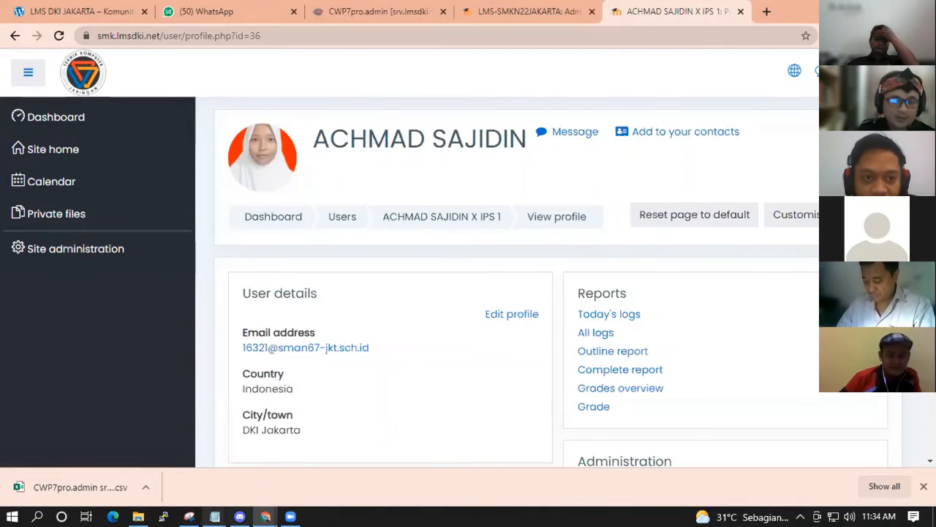
{"action": "mouse_move", "coordinate": [215, 517]}
{"action": "left_click", "coordinate": [295, 447]}
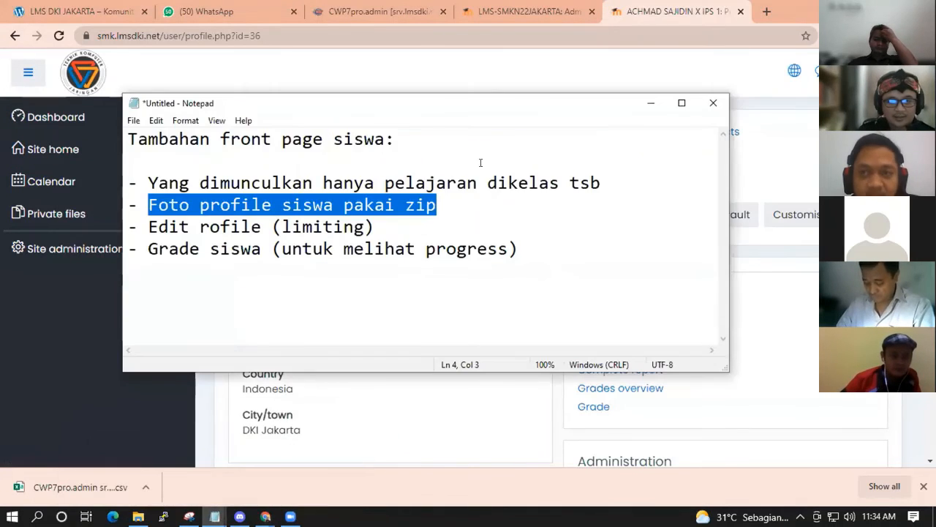
{"action": "left_click_drag", "start_coordinate": [382, 227], "coordinate": [155, 212]}
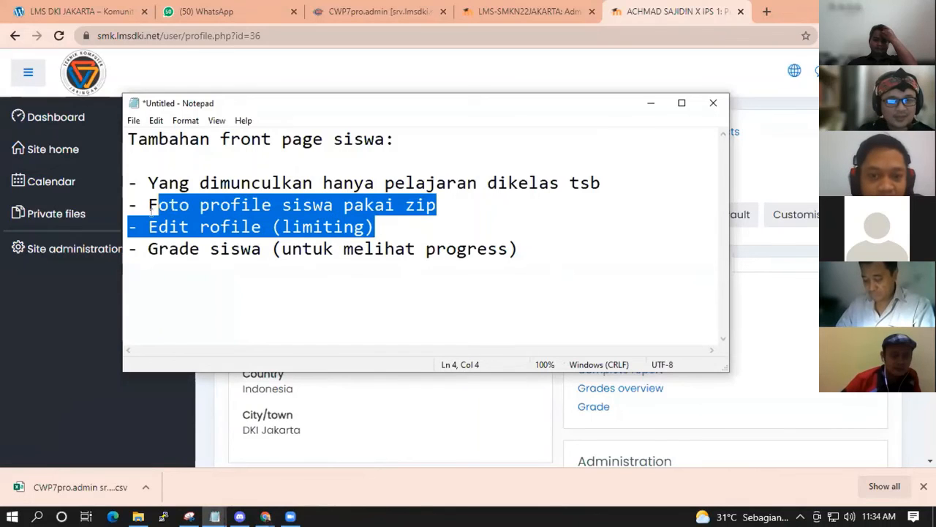
{"action": "left_click", "coordinate": [478, 249]}
{"action": "left_click_drag", "start_coordinate": [379, 227], "coordinate": [124, 228]}
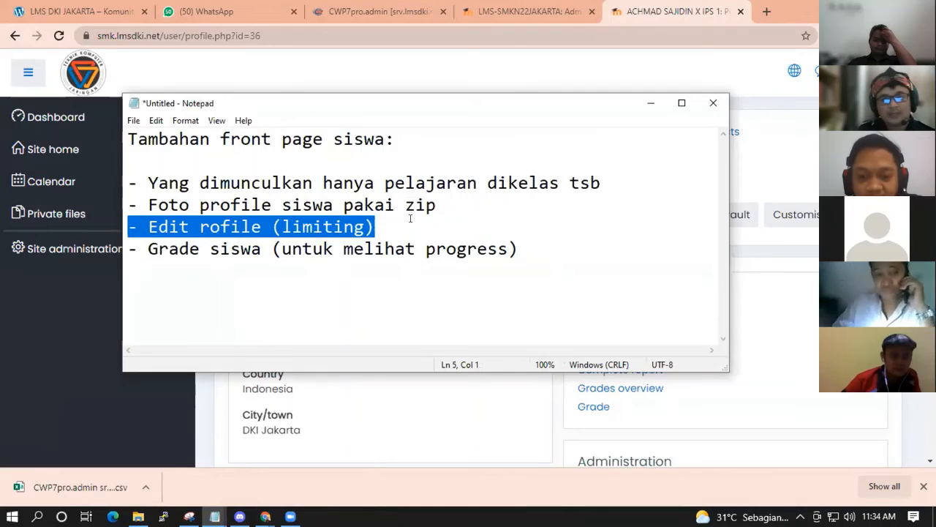
{"action": "left_click_drag", "start_coordinate": [379, 227], "coordinate": [127, 228]}
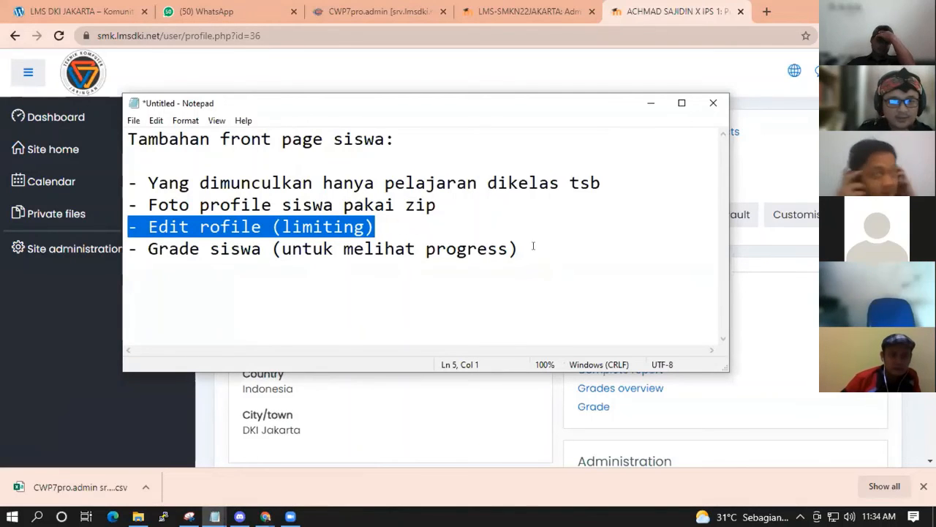
{"action": "left_click_drag", "start_coordinate": [533, 249], "coordinate": [131, 248]}
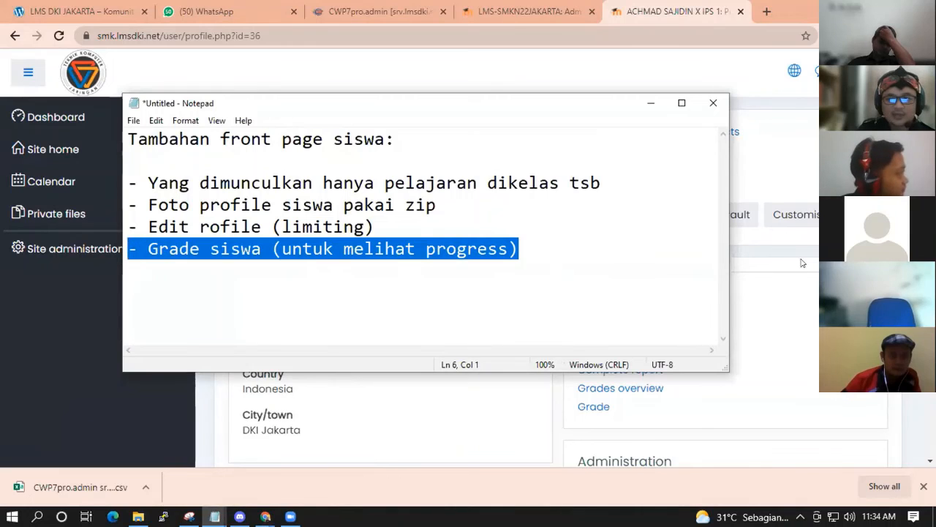
{"action": "left_click", "coordinate": [802, 263]}
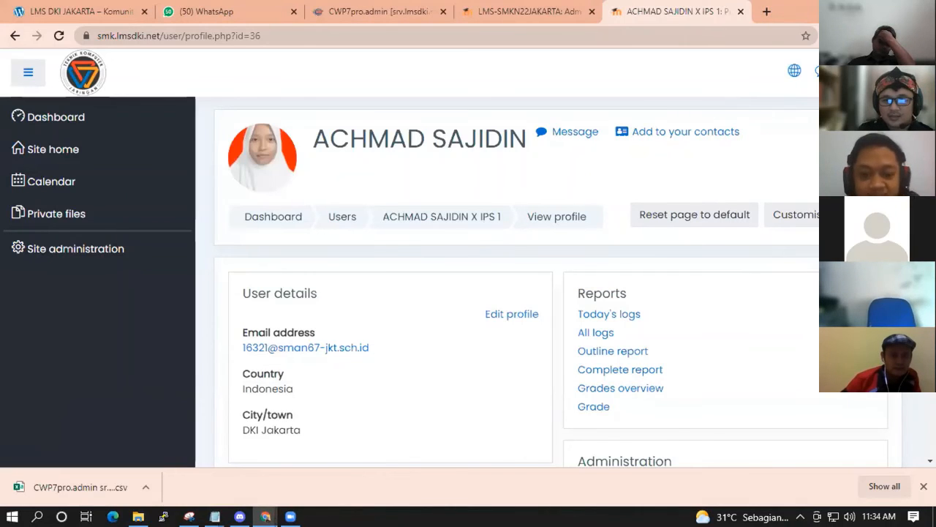
Go back to the 11-user list and copy the first student's ID number from their e-mail.
{"action": "left_click", "coordinate": [878, 71]}
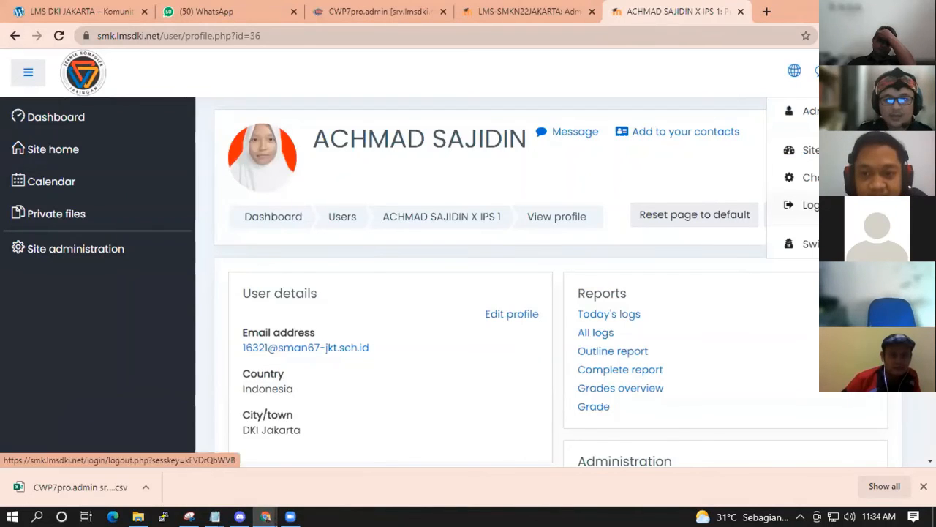
{"action": "left_click", "coordinate": [15, 36]}
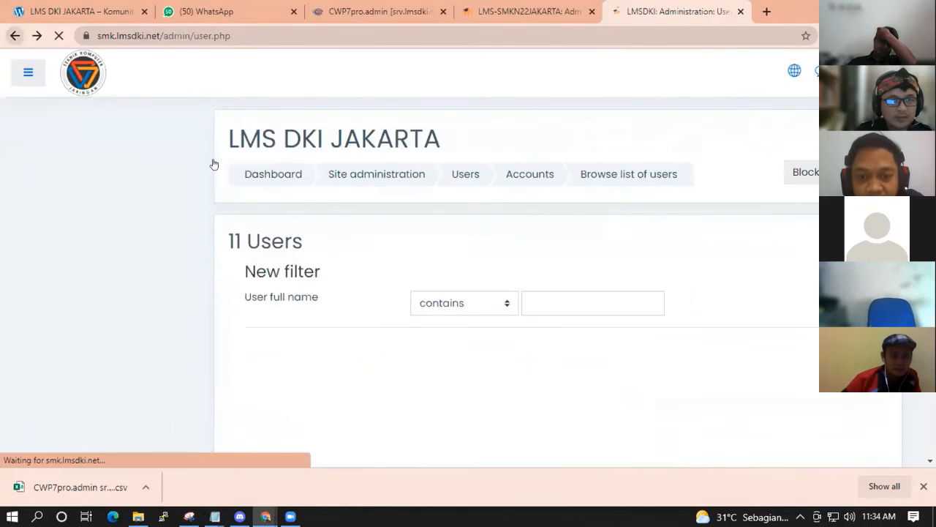
{"action": "scroll", "coordinate": [500, 246], "scroll_direction": "up", "scroll_amount": 3}
{"action": "double_click", "coordinate": [491, 283]}
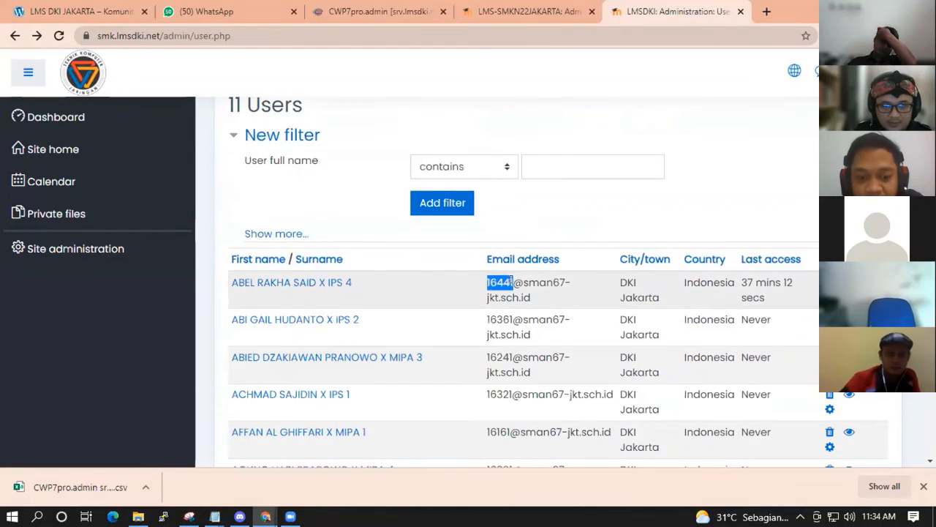
{"action": "right_click", "coordinate": [491, 283]}
{"action": "left_click", "coordinate": [512, 293]}
{"action": "scroll", "coordinate": [537, 295], "scroll_direction": "up", "scroll_amount": 2}
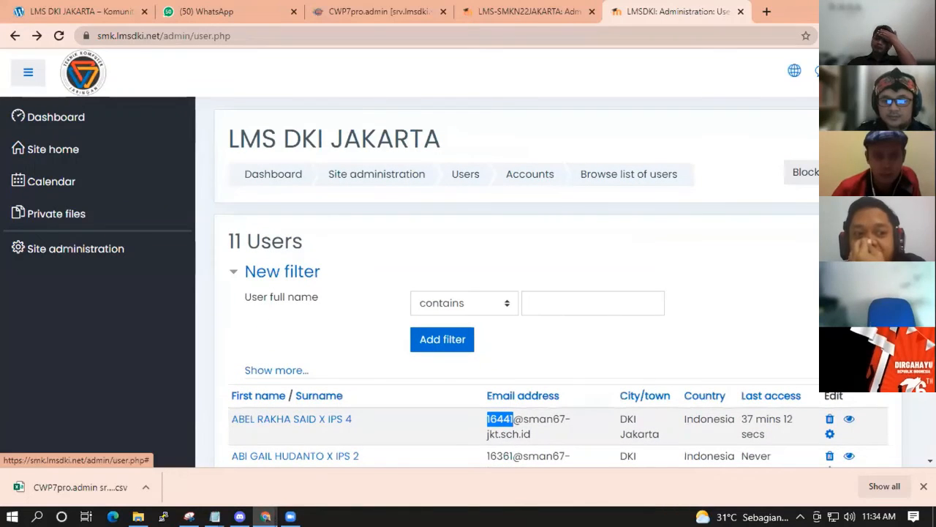
{"action": "scroll", "coordinate": [769, 230], "scroll_direction": "down", "scroll_amount": 1}
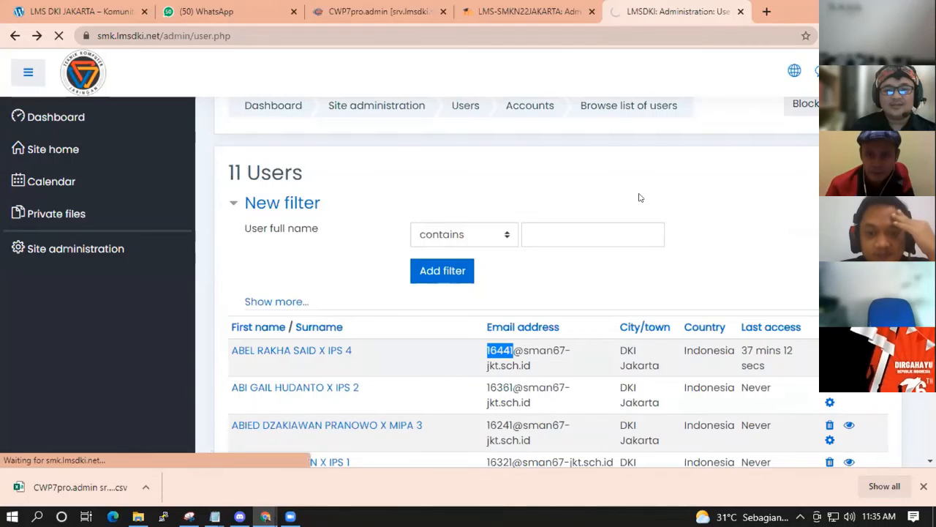
Go to Site administration > Users > Define roles and edit the Student role.
{"action": "scroll", "coordinate": [539, 215], "scroll_direction": "down", "scroll_amount": 3}
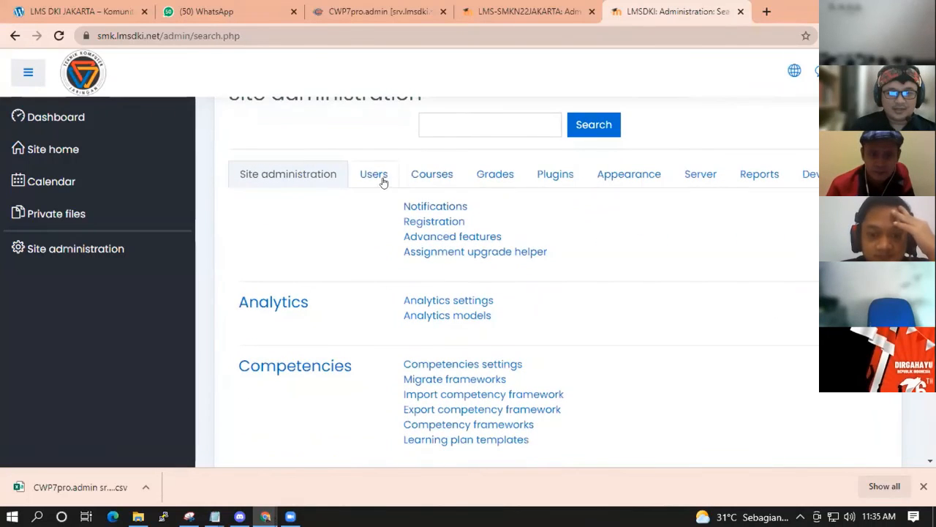
{"action": "left_click", "coordinate": [360, 175]}
{"action": "scroll", "coordinate": [595, 251], "scroll_direction": "down", "scroll_amount": 1}
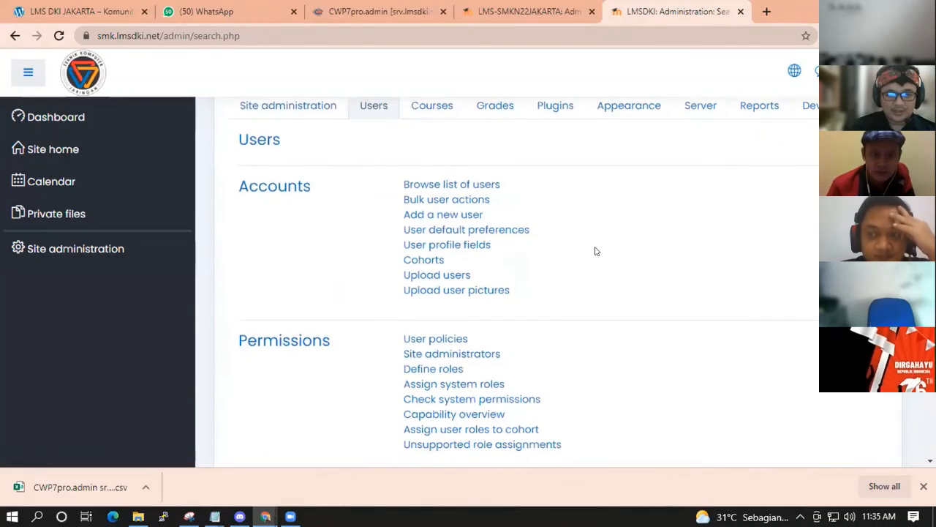
{"action": "left_click", "coordinate": [443, 371]}
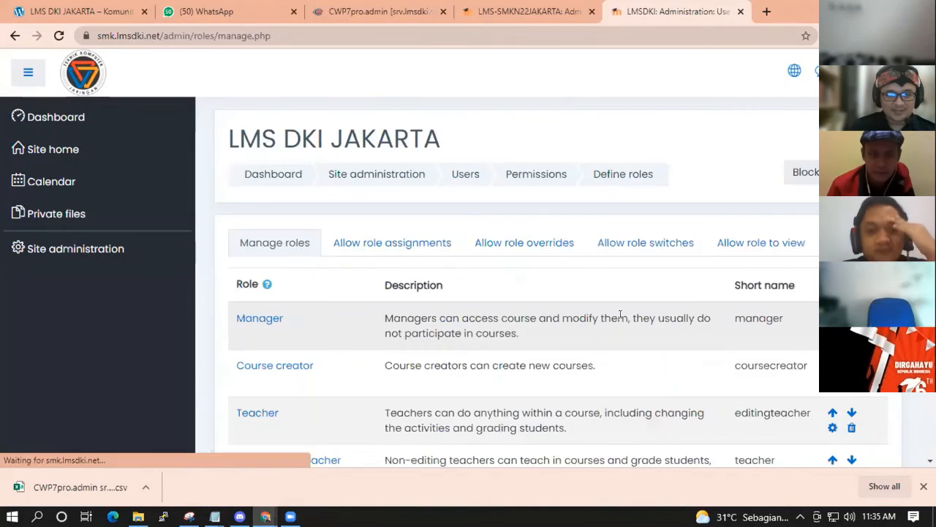
{"action": "scroll", "coordinate": [614, 311], "scroll_direction": "down", "scroll_amount": 2}
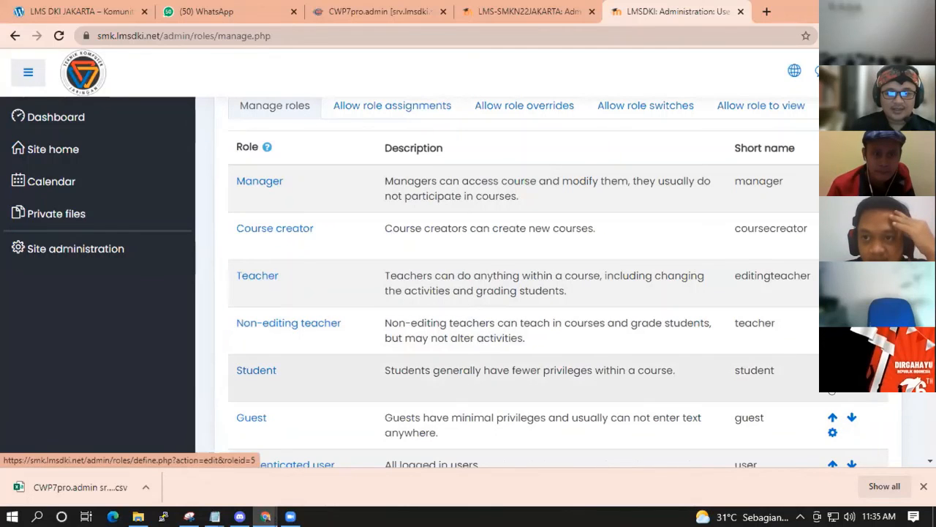
{"action": "left_click", "coordinate": [832, 386]}
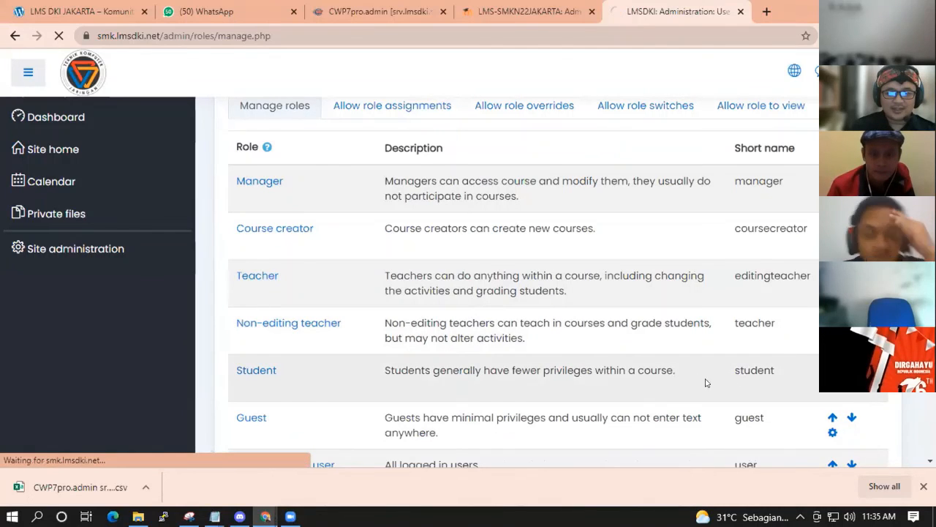
Search the Student role page for 'Profile' and step through matches to Edit own user profile and Edit user profile.
{"action": "scroll", "coordinate": [672, 303], "scroll_direction": "down", "scroll_amount": 15}
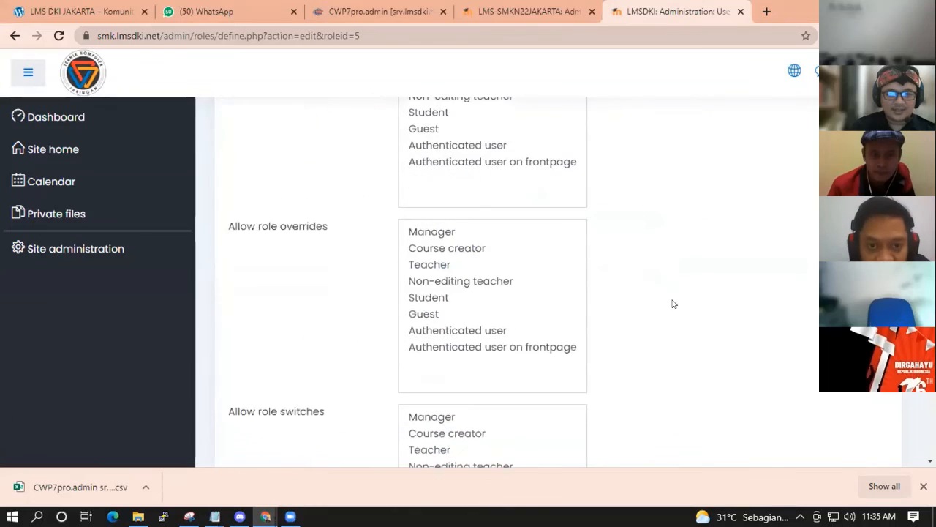
{"action": "scroll", "coordinate": [675, 301], "scroll_direction": "down", "scroll_amount": 1}
{"action": "scroll", "coordinate": [604, 334], "scroll_direction": "down", "scroll_amount": 3}
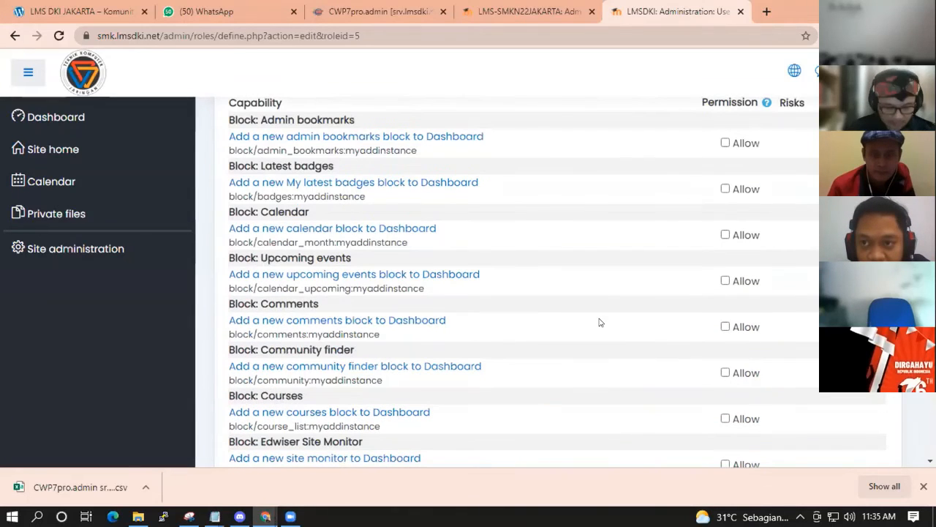
{"action": "key", "text": "ctrl+f"}
{"action": "type", "text": "P"}
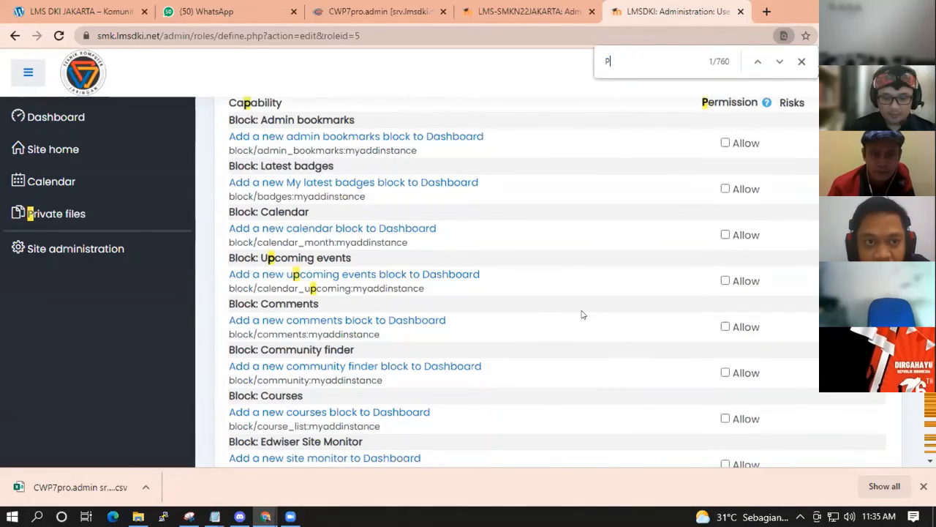
{"action": "type", "text": "rofile"}
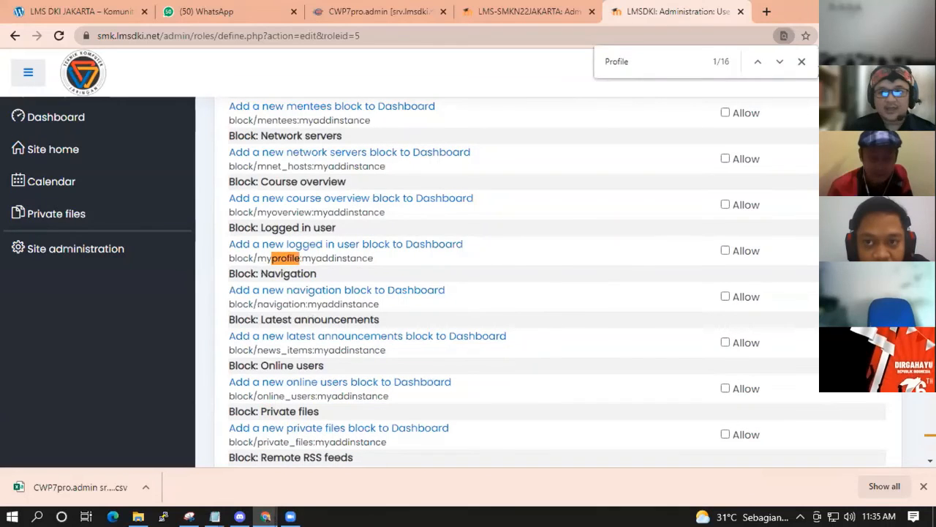
{"action": "left_click", "coordinate": [770, 62]}
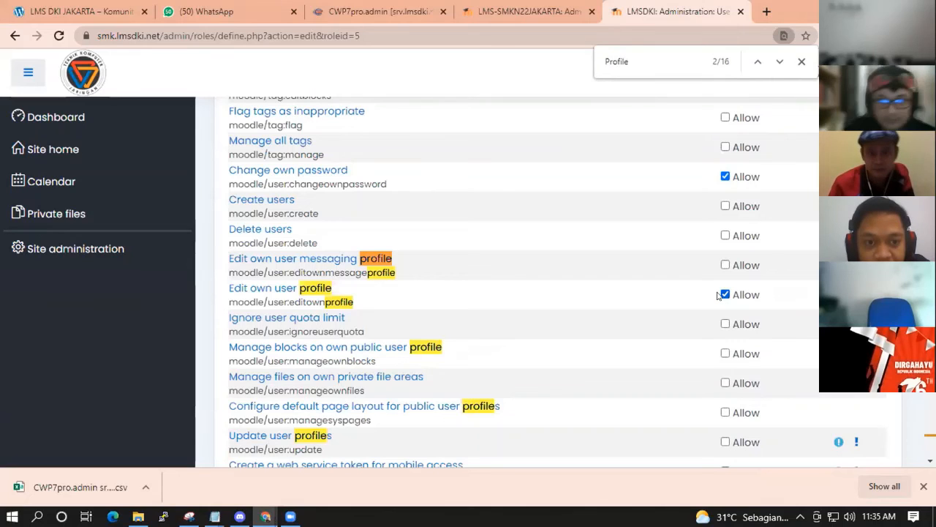
{"action": "left_click", "coordinate": [781, 62]}
{"action": "left_click", "coordinate": [780, 62]}
{"action": "left_click", "coordinate": [781, 62]}
{"action": "left_click", "coordinate": [781, 62]}
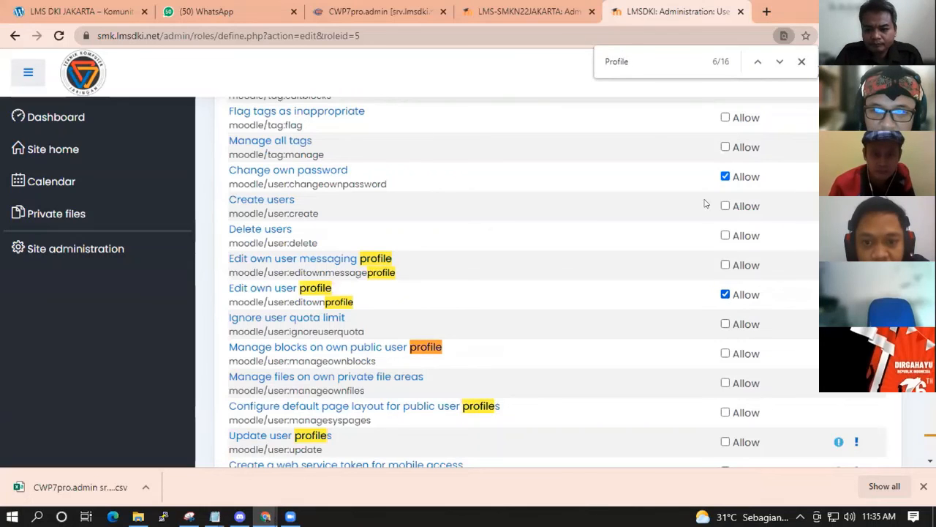
{"action": "left_click", "coordinate": [782, 61]}
{"action": "left_click", "coordinate": [780, 61]}
{"action": "left_click", "coordinate": [779, 62]}
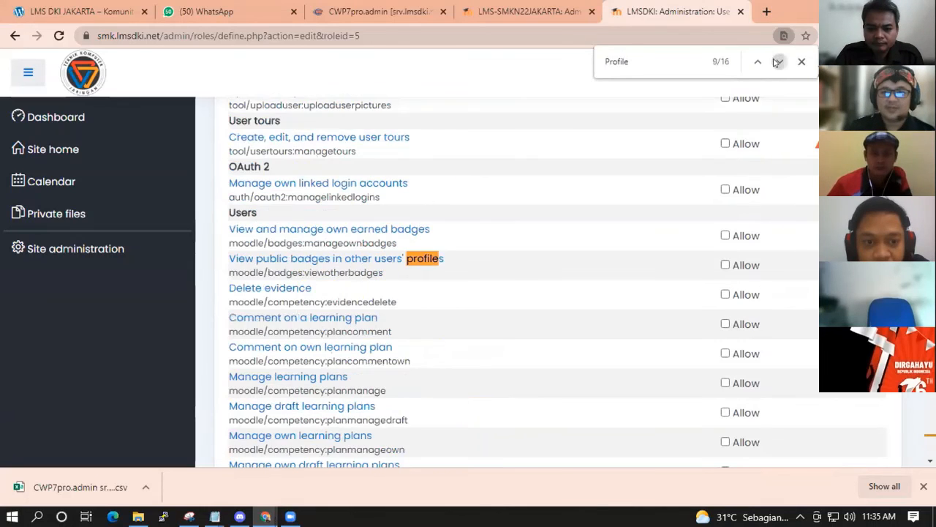
{"action": "left_click", "coordinate": [778, 62]}
{"action": "left_click", "coordinate": [779, 62]}
{"action": "left_click", "coordinate": [779, 62]}
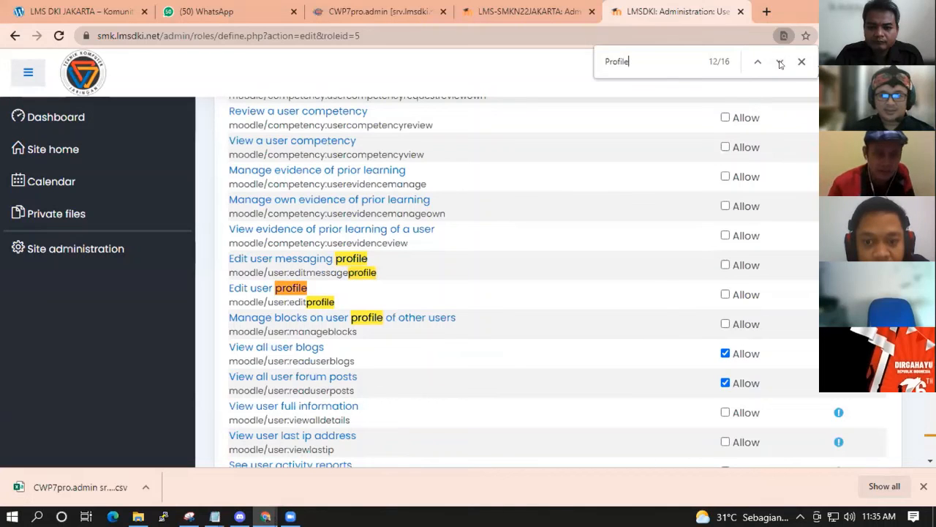
{"action": "left_click", "coordinate": [780, 64]}
{"action": "left_click", "coordinate": [781, 64]}
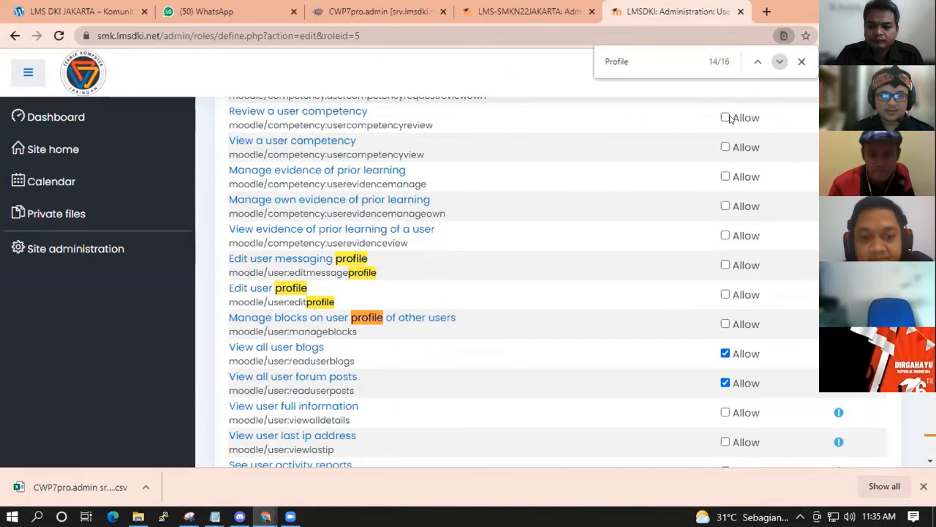
{"action": "scroll", "coordinate": [677, 158], "scroll_direction": "up", "scroll_amount": 15}
{"action": "scroll", "coordinate": [685, 158], "scroll_direction": "down", "scroll_amount": 20}
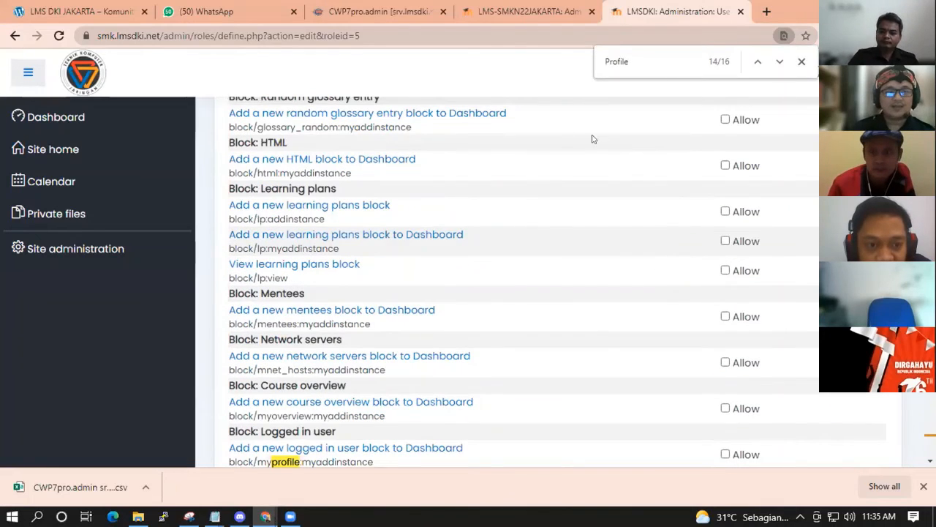
{"action": "left_click", "coordinate": [900, 71]}
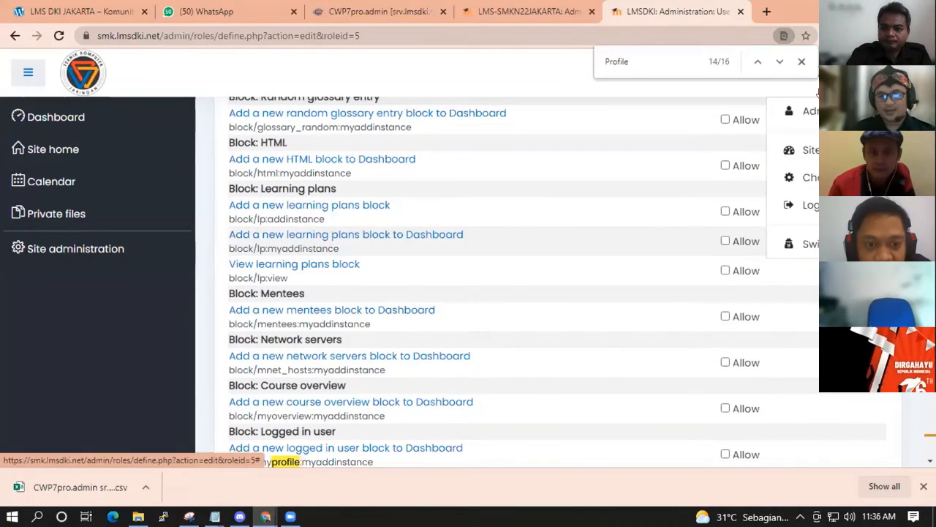
Log out of the administrator account and sign in with the student's username and password.
{"action": "left_click", "coordinate": [812, 206]}
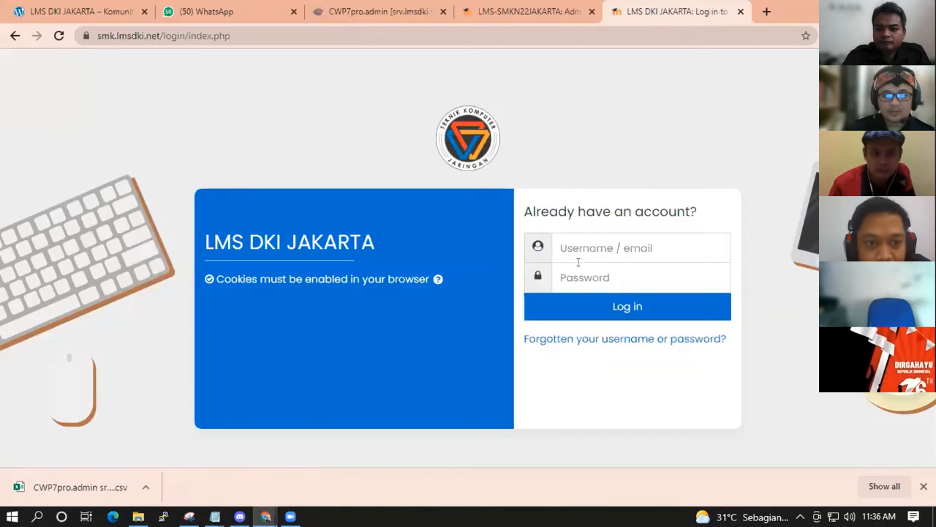
{"action": "left_click", "coordinate": [578, 252]}
{"action": "type", "text": "16441"}
{"action": "left_click", "coordinate": [570, 277]}
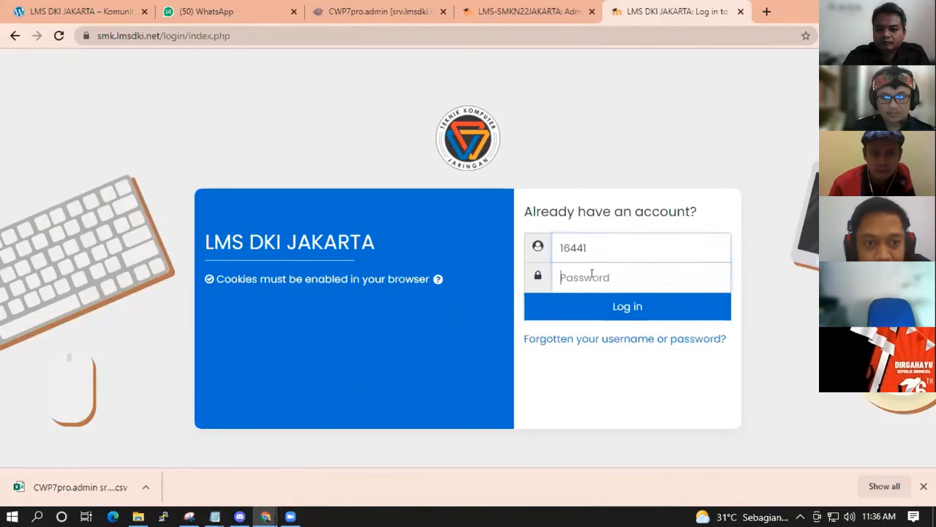
{"action": "type", "text": "*****"}
{"action": "left_click", "coordinate": [640, 308]}
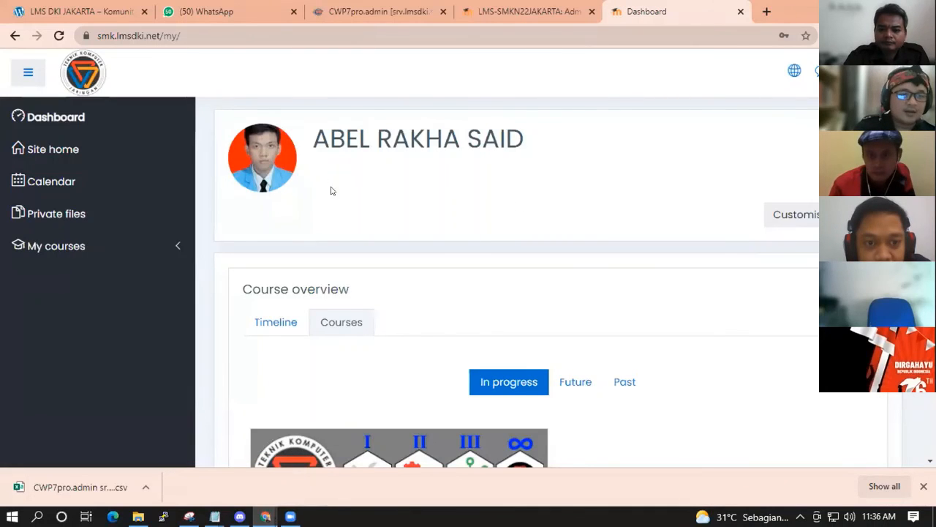
Switch the dashboard's course overview from Timeline to Courses, showing SIMDIG in progress at 0%.
{"action": "scroll", "coordinate": [515, 194], "scroll_direction": "down", "scroll_amount": 2}
{"action": "scroll", "coordinate": [412, 180], "scroll_direction": "up", "scroll_amount": 2}
{"action": "scroll", "coordinate": [251, 215], "scroll_direction": "down", "scroll_amount": 4}
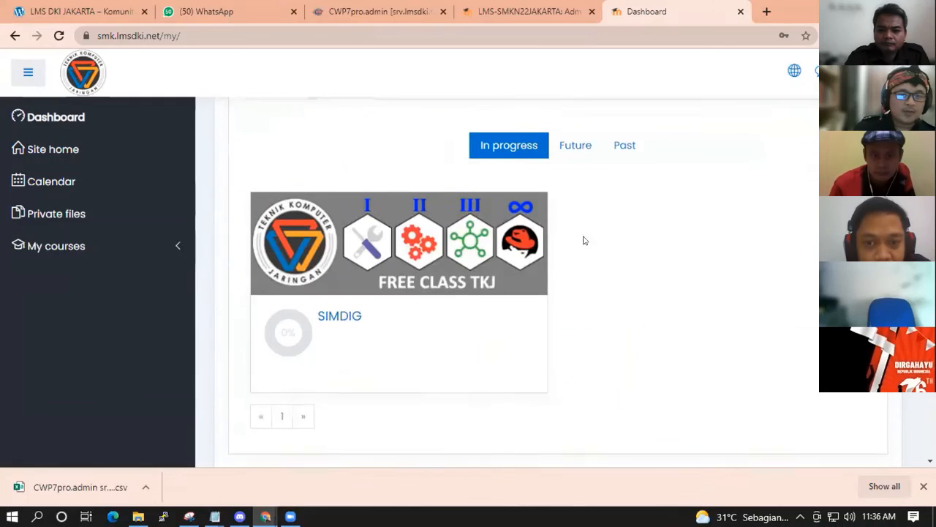
{"action": "scroll", "coordinate": [640, 260], "scroll_direction": "up", "scroll_amount": 2}
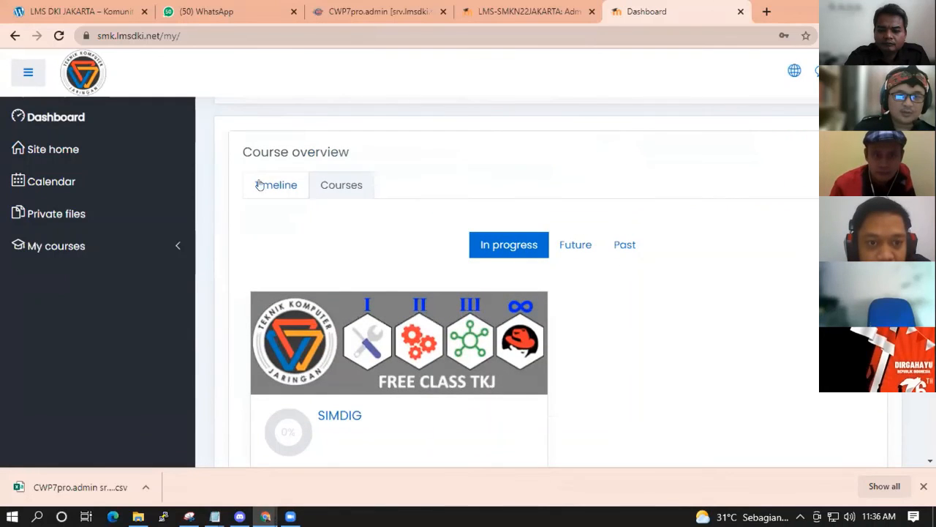
{"action": "left_click", "coordinate": [282, 203]}
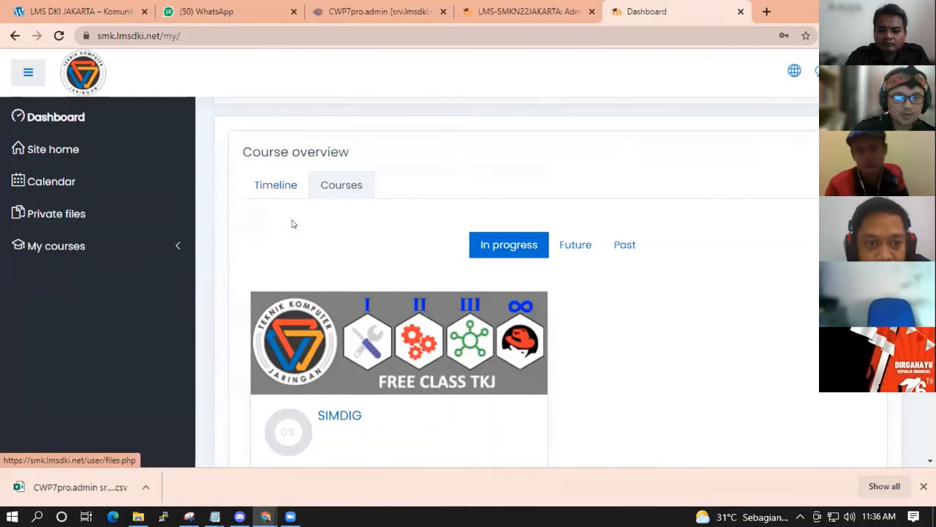
{"action": "left_click", "coordinate": [349, 192]}
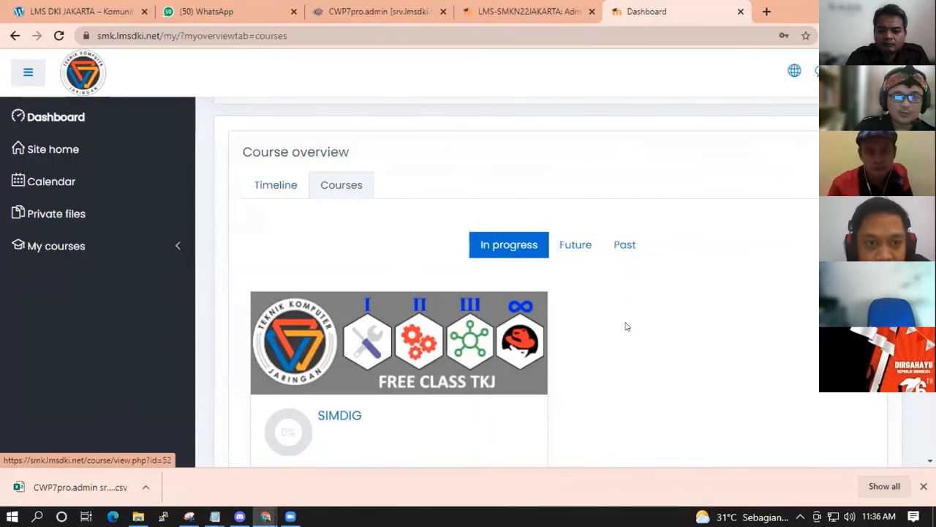
{"action": "scroll", "coordinate": [625, 324], "scroll_direction": "down", "scroll_amount": 2}
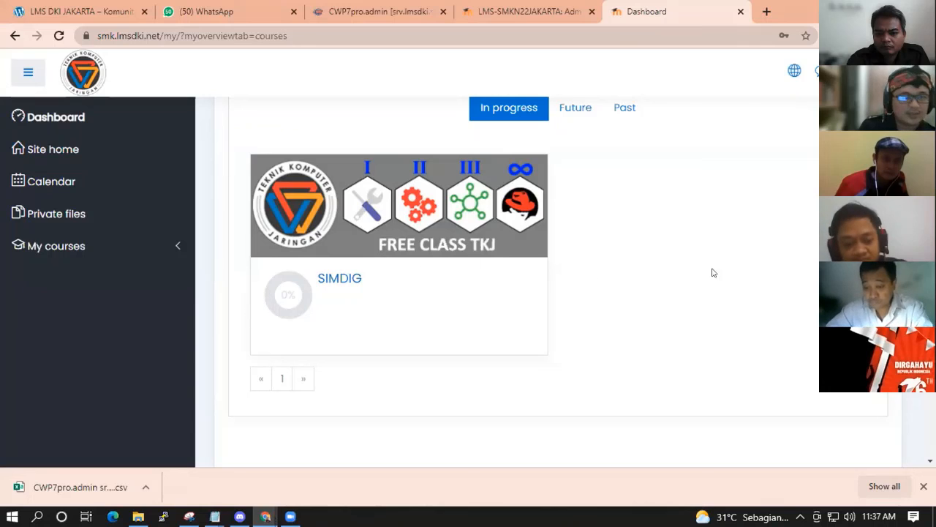
{"action": "scroll", "coordinate": [695, 268], "scroll_direction": "up", "scroll_amount": 2}
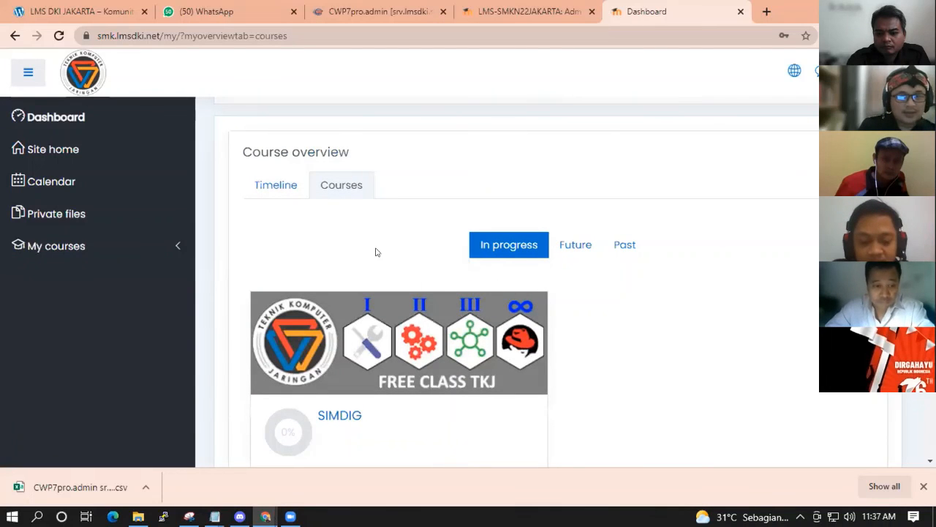
Open the SIMDIG course from My courses and view its Grades page.
{"action": "left_click", "coordinate": [110, 246]}
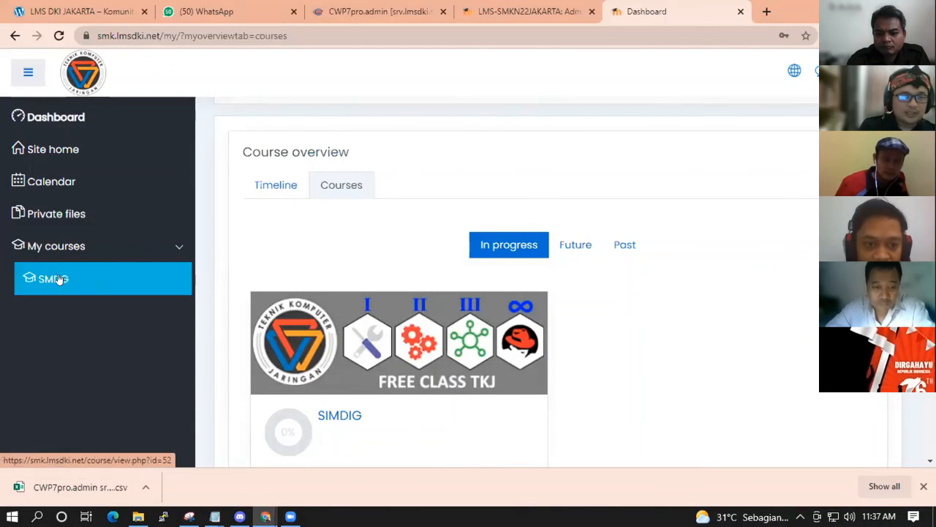
{"action": "left_click", "coordinate": [58, 278]}
{"action": "scroll", "coordinate": [654, 274], "scroll_direction": "down", "scroll_amount": 2}
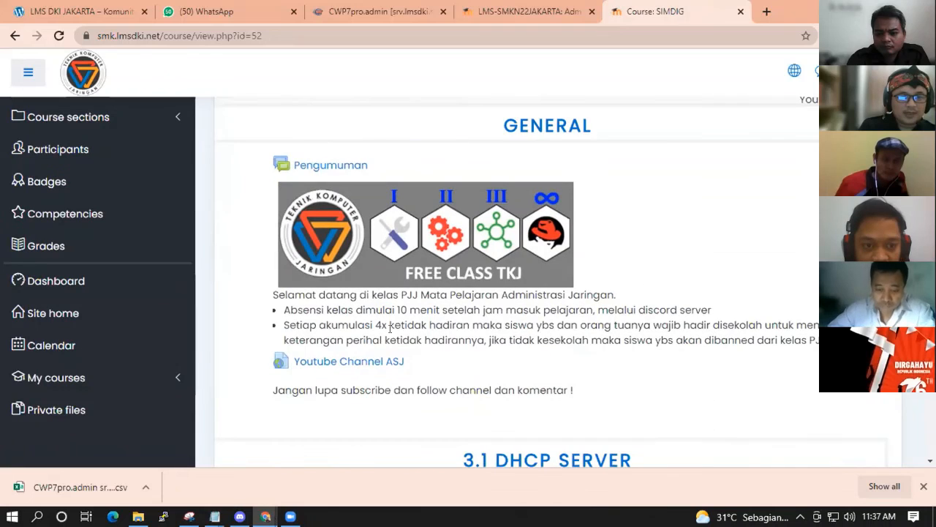
{"action": "scroll", "coordinate": [644, 336], "scroll_direction": "down", "scroll_amount": 3}
{"action": "scroll", "coordinate": [644, 336], "scroll_direction": "down", "scroll_amount": 5}
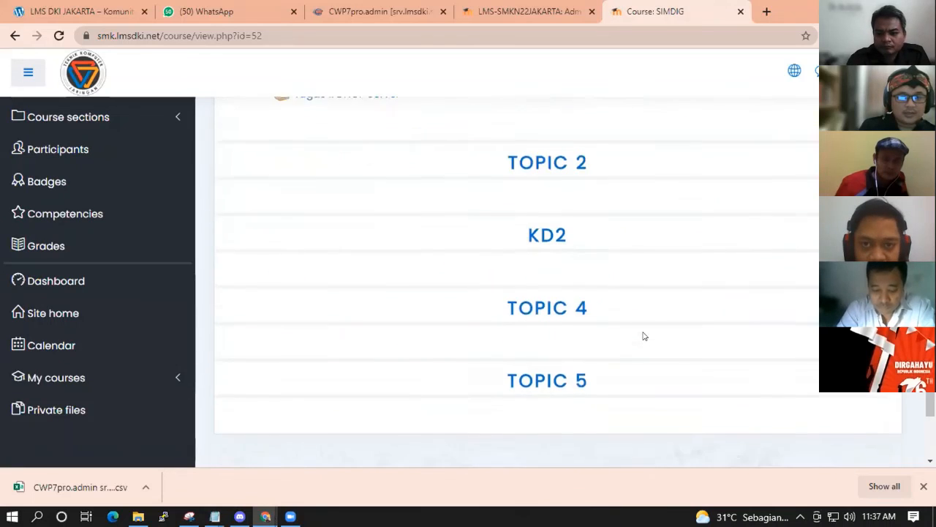
{"action": "scroll", "coordinate": [644, 336], "scroll_direction": "up", "scroll_amount": 4}
{"action": "scroll", "coordinate": [644, 336], "scroll_direction": "up", "scroll_amount": 1}
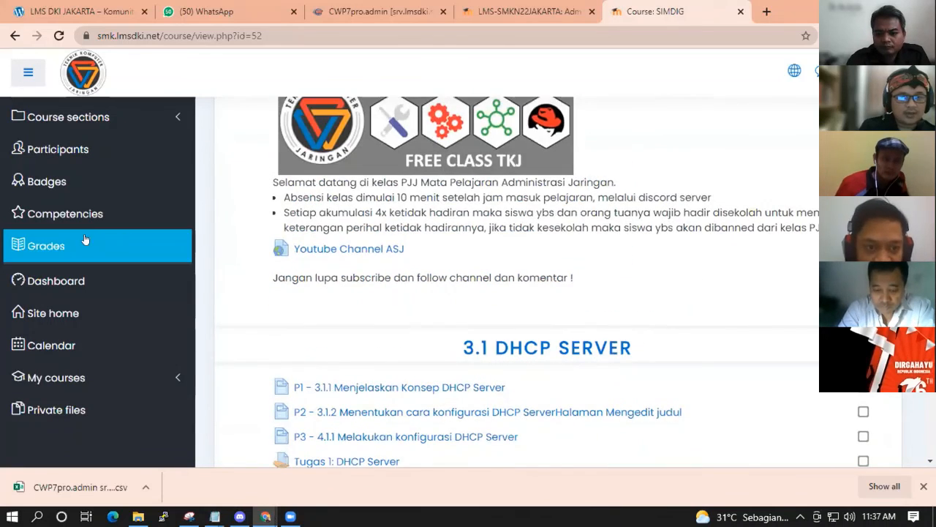
{"action": "left_click", "coordinate": [46, 244]}
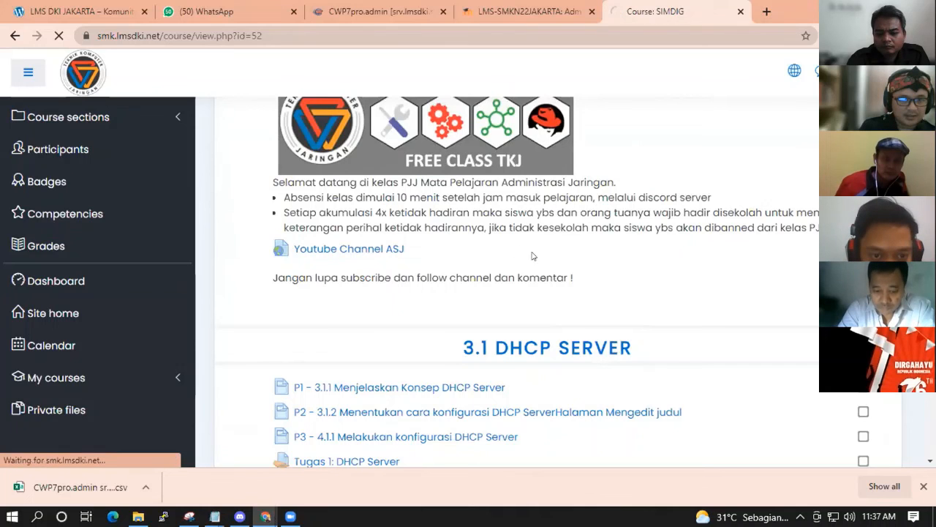
{"action": "scroll", "coordinate": [658, 263], "scroll_direction": "down", "scroll_amount": 1}
{"action": "scroll", "coordinate": [706, 269], "scroll_direction": "down", "scroll_amount": 1}
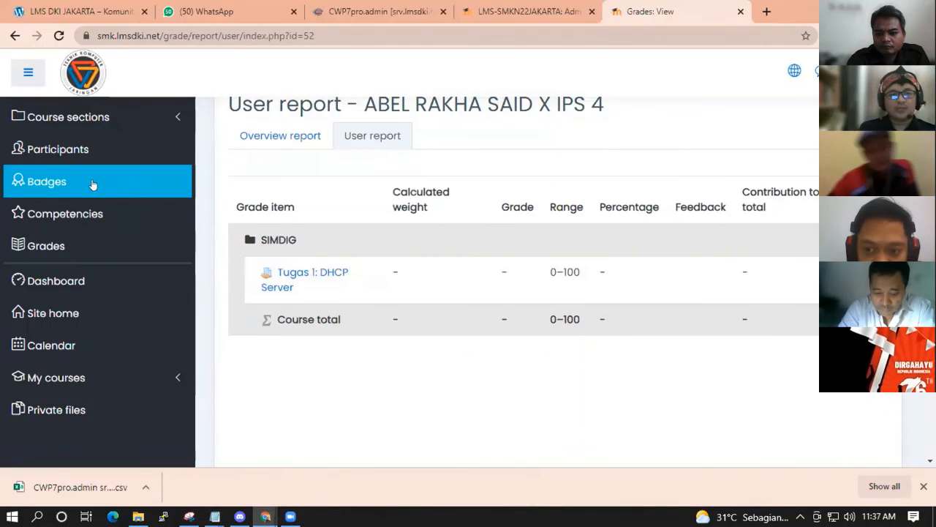
Return to the General section, listing the 3.1 DHCP Server lessons and Tugas 1: DHCP Server.
{"action": "left_click", "coordinate": [73, 124]}
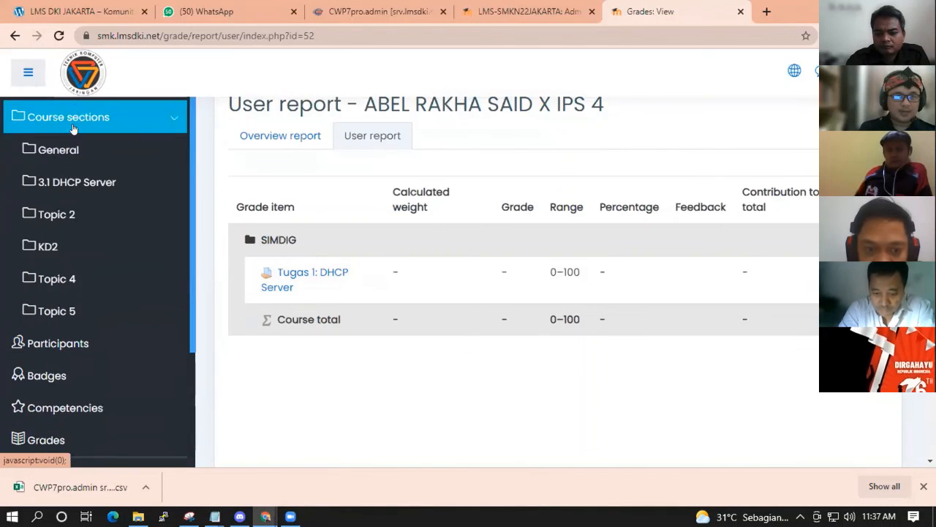
{"action": "left_click", "coordinate": [58, 150]}
{"action": "scroll", "coordinate": [604, 234], "scroll_direction": "down", "scroll_amount": 5}
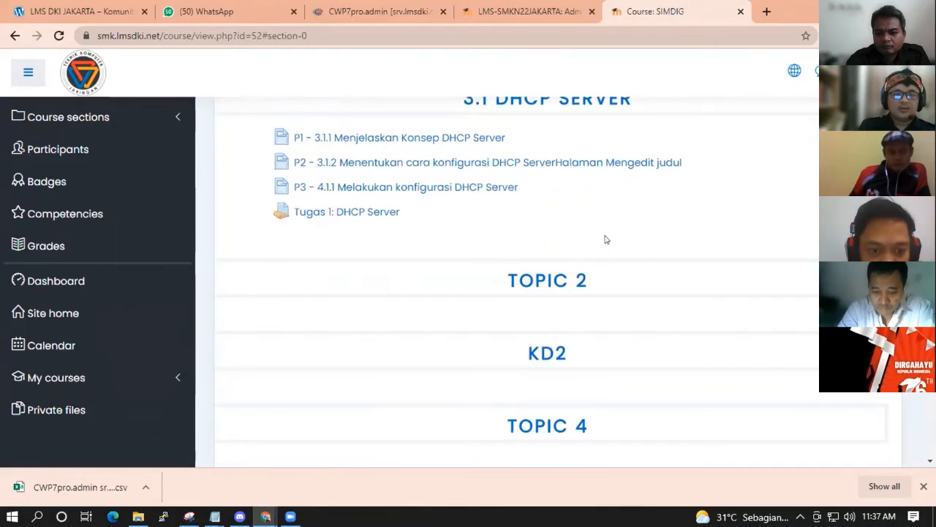
{"action": "scroll", "coordinate": [611, 238], "scroll_direction": "up", "scroll_amount": 1}
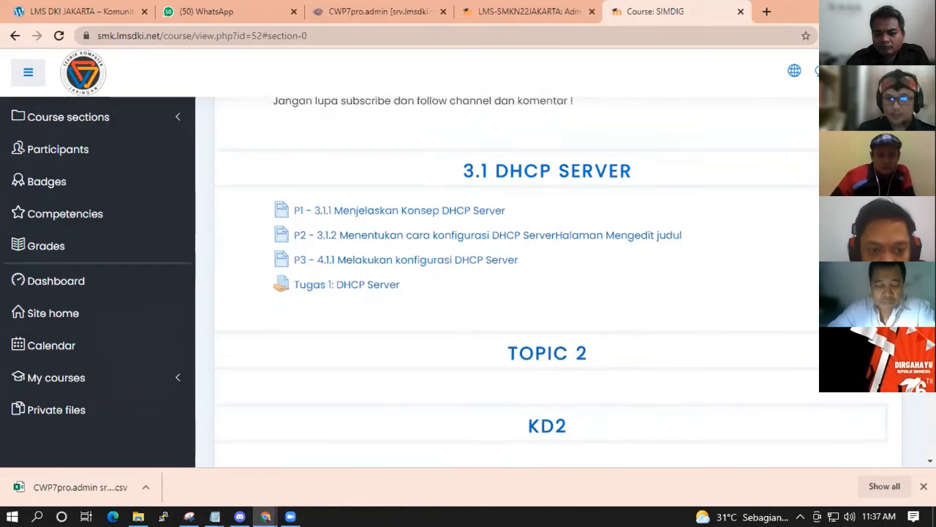
{"action": "scroll", "coordinate": [564, 420], "scroll_direction": "up", "scroll_amount": 6}
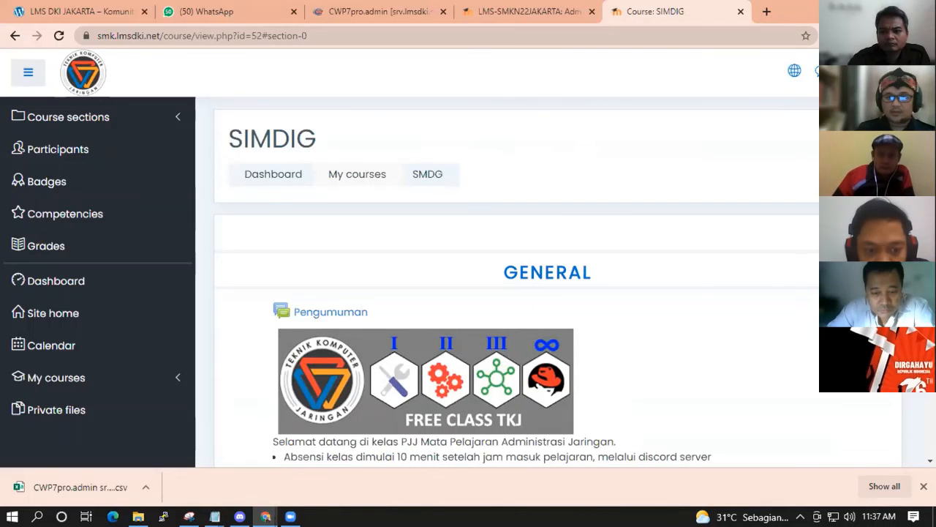
{"action": "scroll", "coordinate": [761, 231], "scroll_direction": "down", "scroll_amount": 6}
{"action": "scroll", "coordinate": [658, 283], "scroll_direction": "down", "scroll_amount": 1}
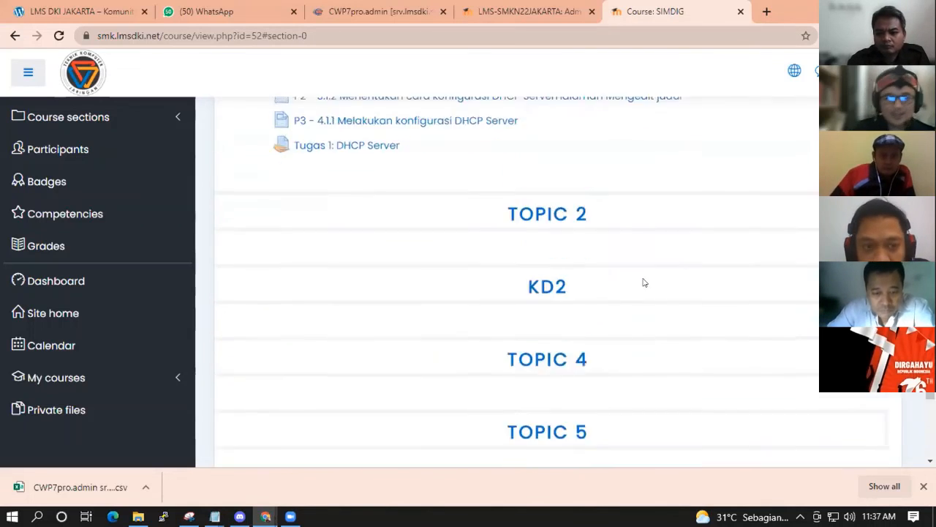
{"action": "scroll", "coordinate": [508, 257], "scroll_direction": "up", "scroll_amount": 1}
{"action": "scroll", "coordinate": [311, 216], "scroll_direction": "up", "scroll_amount": 2}
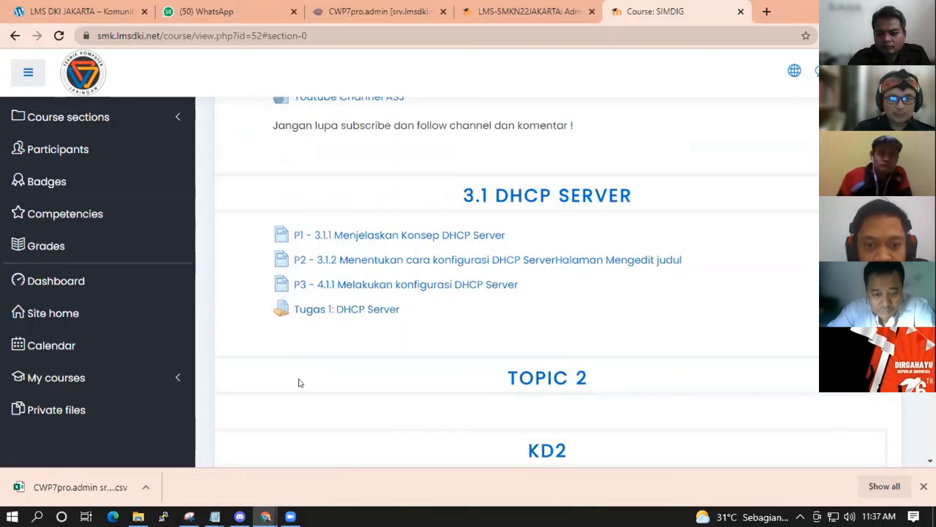
{"action": "scroll", "coordinate": [365, 295], "scroll_direction": "down", "scroll_amount": 1}
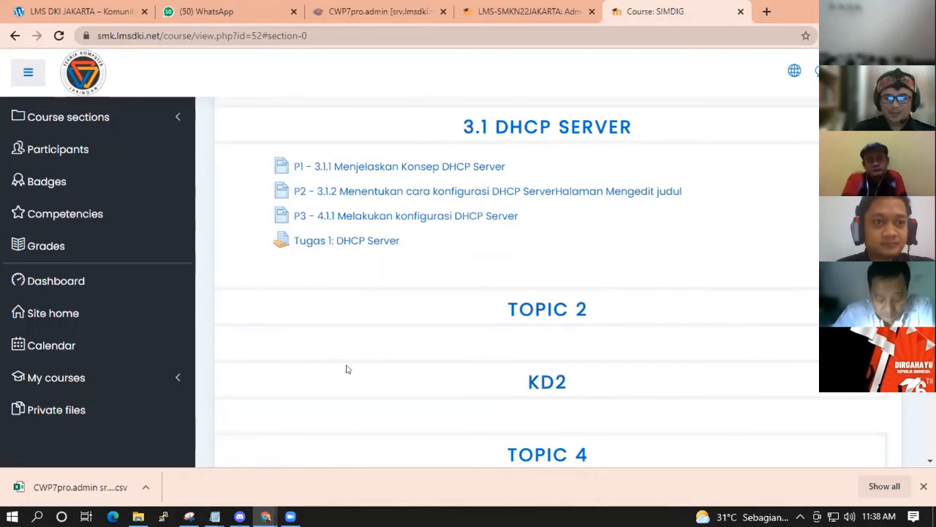
Show the student's SIMDIG grades, with Tugas 1: DHCP Server ungraded and course total range 0–100.
{"action": "left_click", "coordinate": [42, 247]}
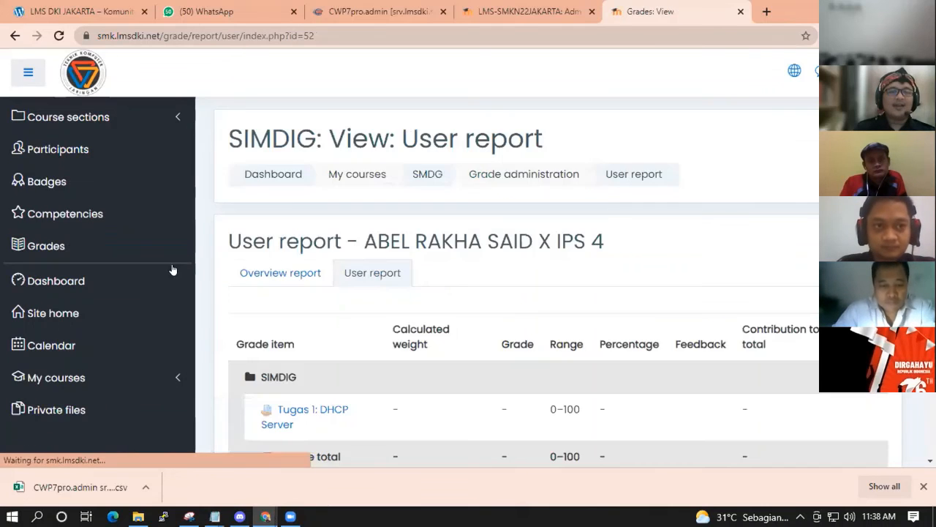
{"action": "scroll", "coordinate": [463, 294], "scroll_direction": "down", "scroll_amount": 5}
{"action": "scroll", "coordinate": [332, 218], "scroll_direction": "up", "scroll_amount": 1}
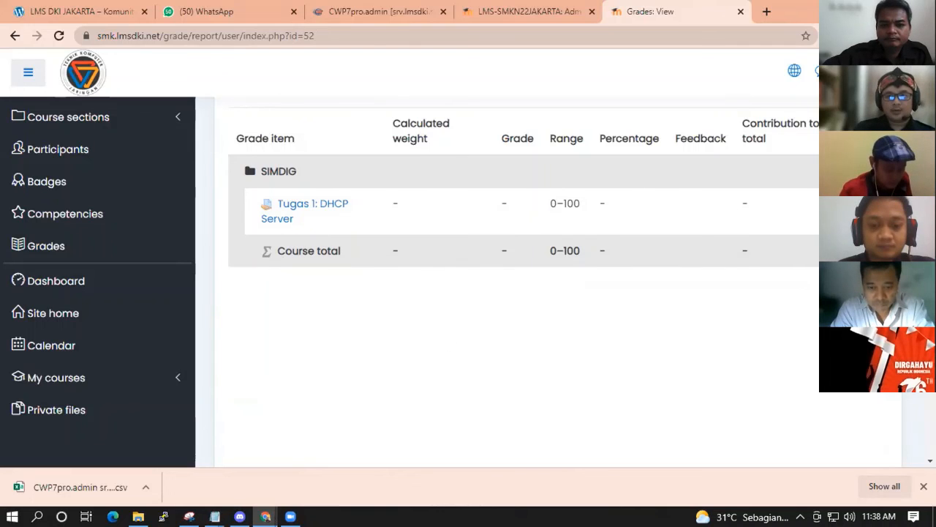
{"action": "left_click", "coordinate": [887, 72]}
Log out of the student account, sign in with the teacher password, and open the SIMDIG course.
{"action": "left_click", "coordinate": [795, 217]}
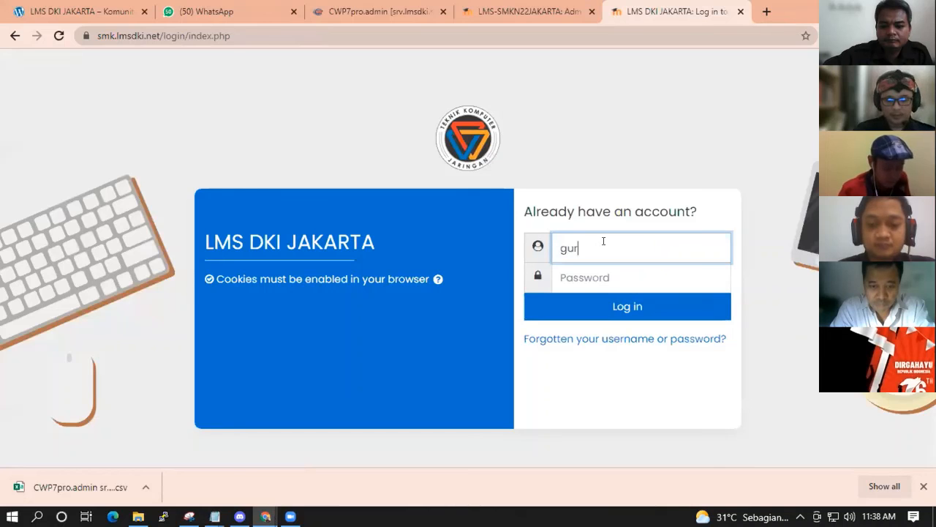
{"action": "key", "text": "Tab"}
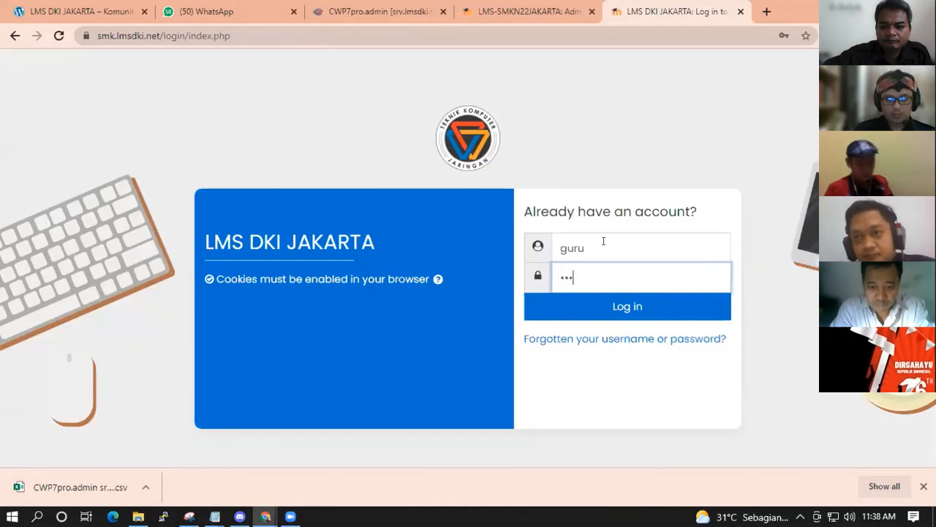
{"action": "left_click", "coordinate": [619, 308]}
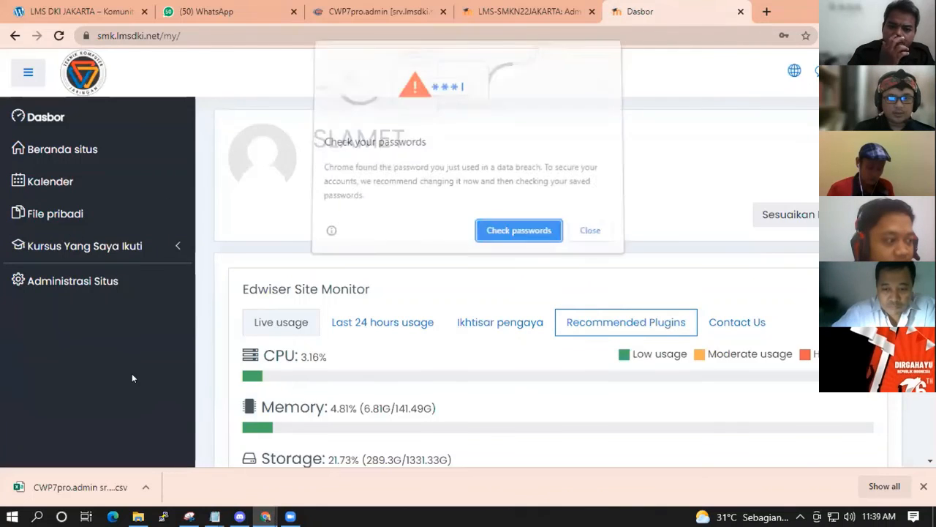
{"action": "left_click", "coordinate": [588, 232]}
{"action": "left_click", "coordinate": [71, 242]}
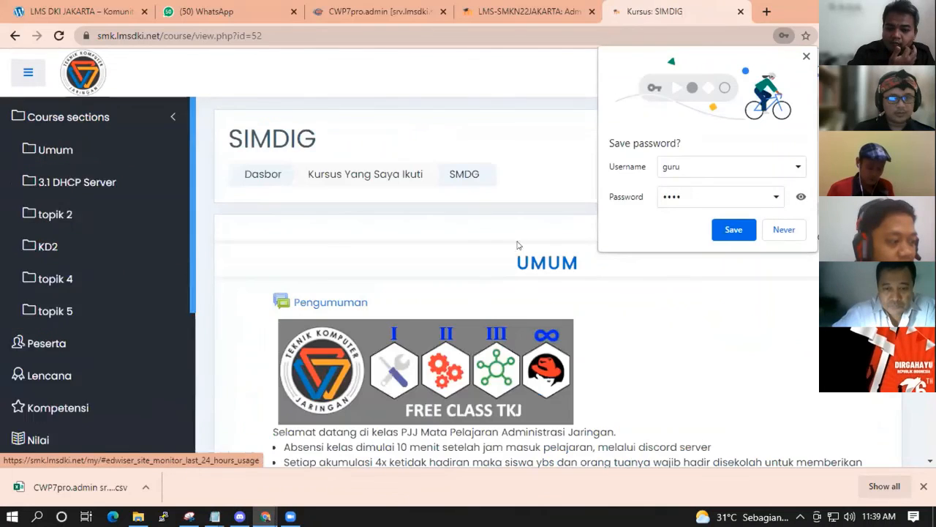
Open the SIMDIG grader report (Nilai) listing the four students with photos and Tugas 1 ungraded.
{"action": "left_click", "coordinate": [805, 57]}
{"action": "scroll", "coordinate": [727, 282], "scroll_direction": "down", "scroll_amount": 3}
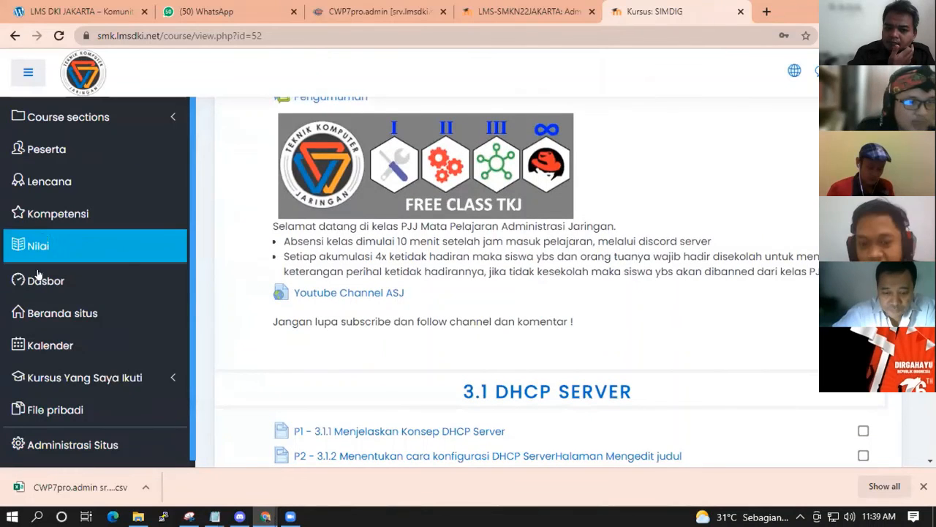
{"action": "left_click", "coordinate": [45, 243]}
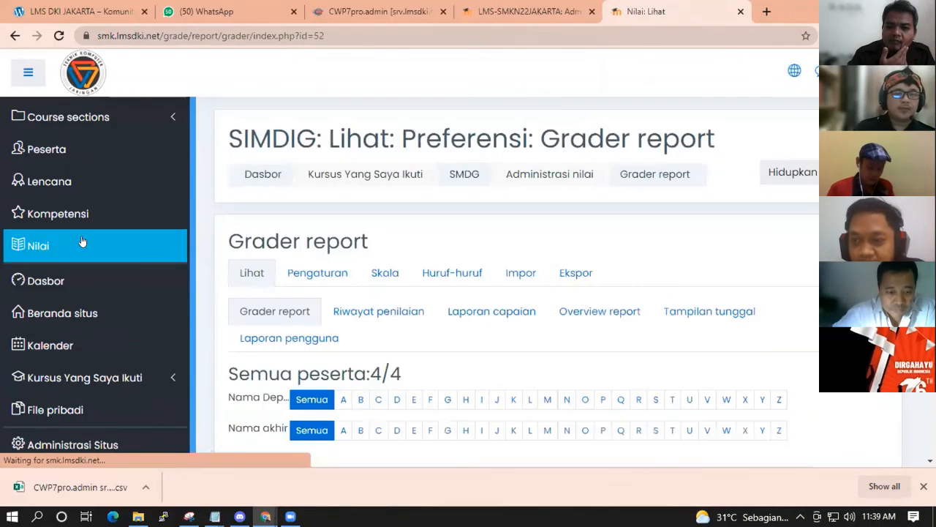
{"action": "scroll", "coordinate": [642, 305], "scroll_direction": "down", "scroll_amount": 3}
{"action": "scroll", "coordinate": [642, 305], "scroll_direction": "down", "scroll_amount": 2}
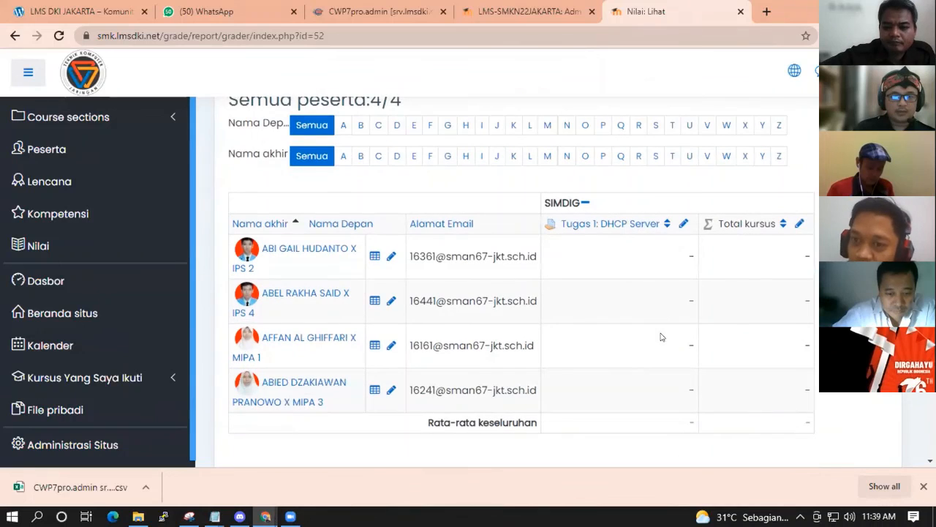